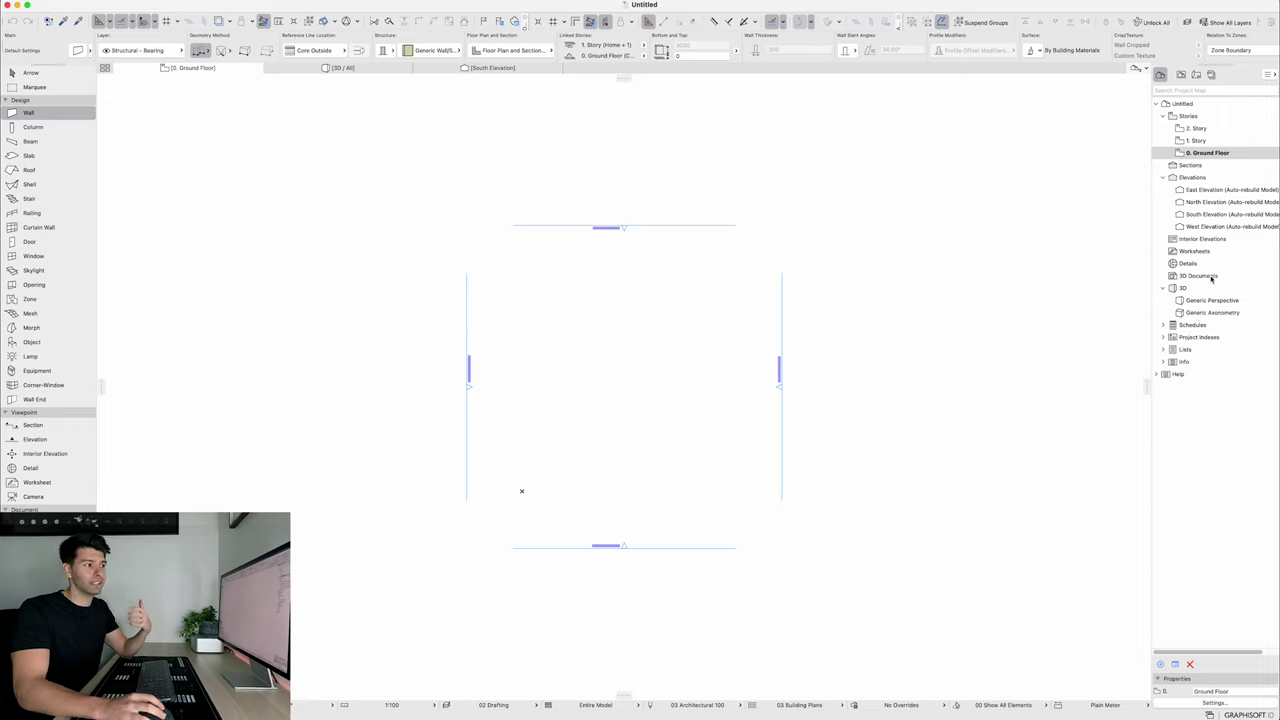
Activate the Arrow tool and narrow the docked toolbox so the drawing area gains width
{"action": "left_click", "coordinate": [30, 72]}
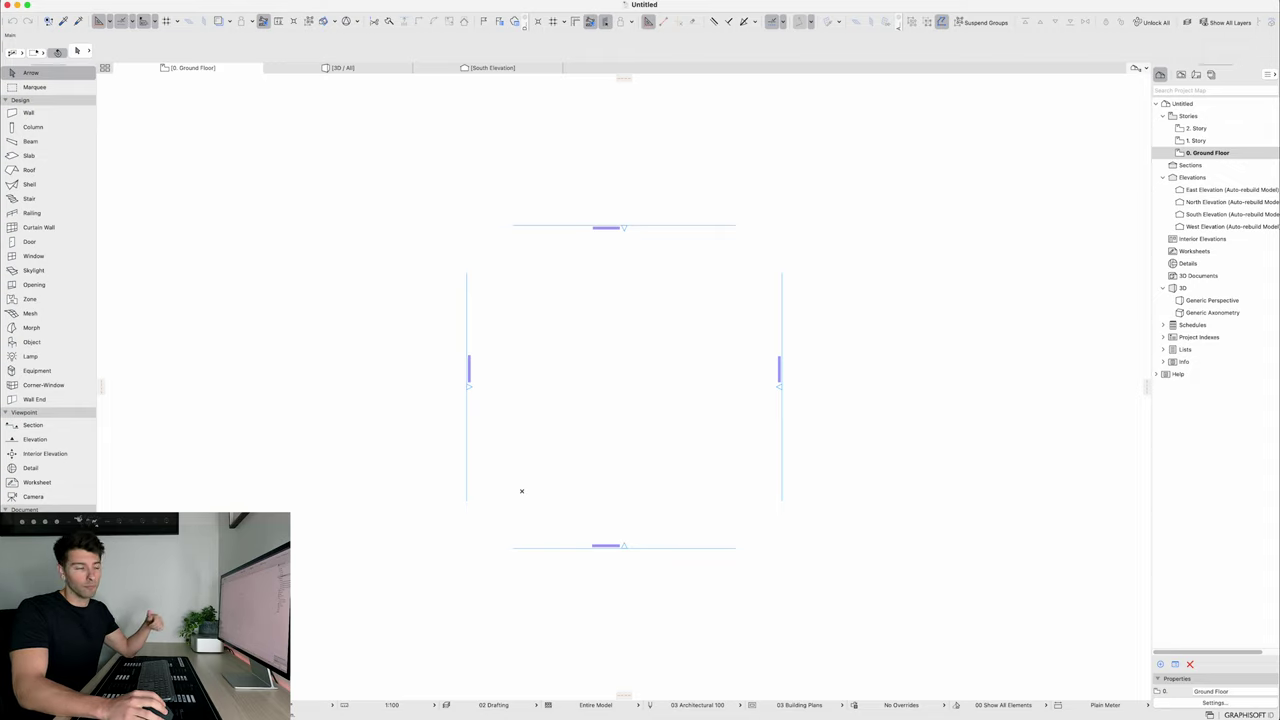
{"action": "left_click_drag", "start_coordinate": [96, 322], "coordinate": [74, 340]}
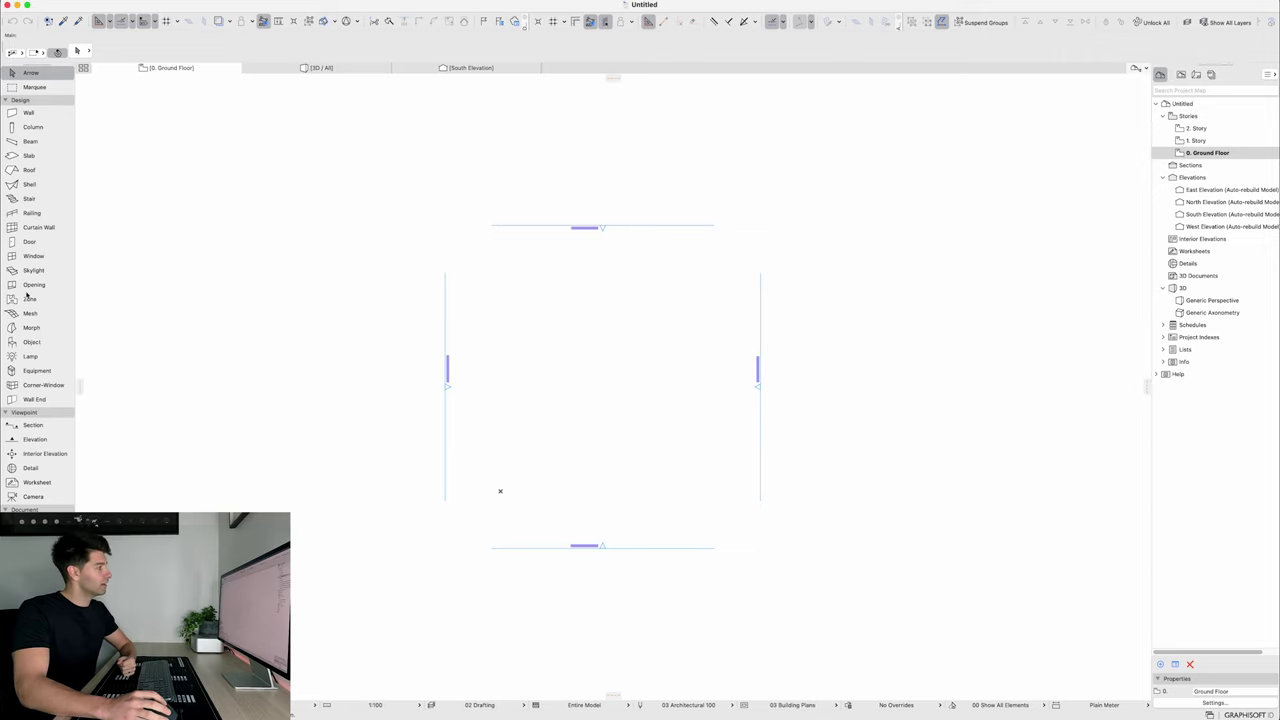
{"action": "mouse_move", "coordinate": [75, 311]}
{"action": "left_mouse_down"}
{"action": "mouse_move", "coordinate": [103, 310]}
{"action": "mouse_move", "coordinate": [71, 314]}
{"action": "left_mouse_up"}
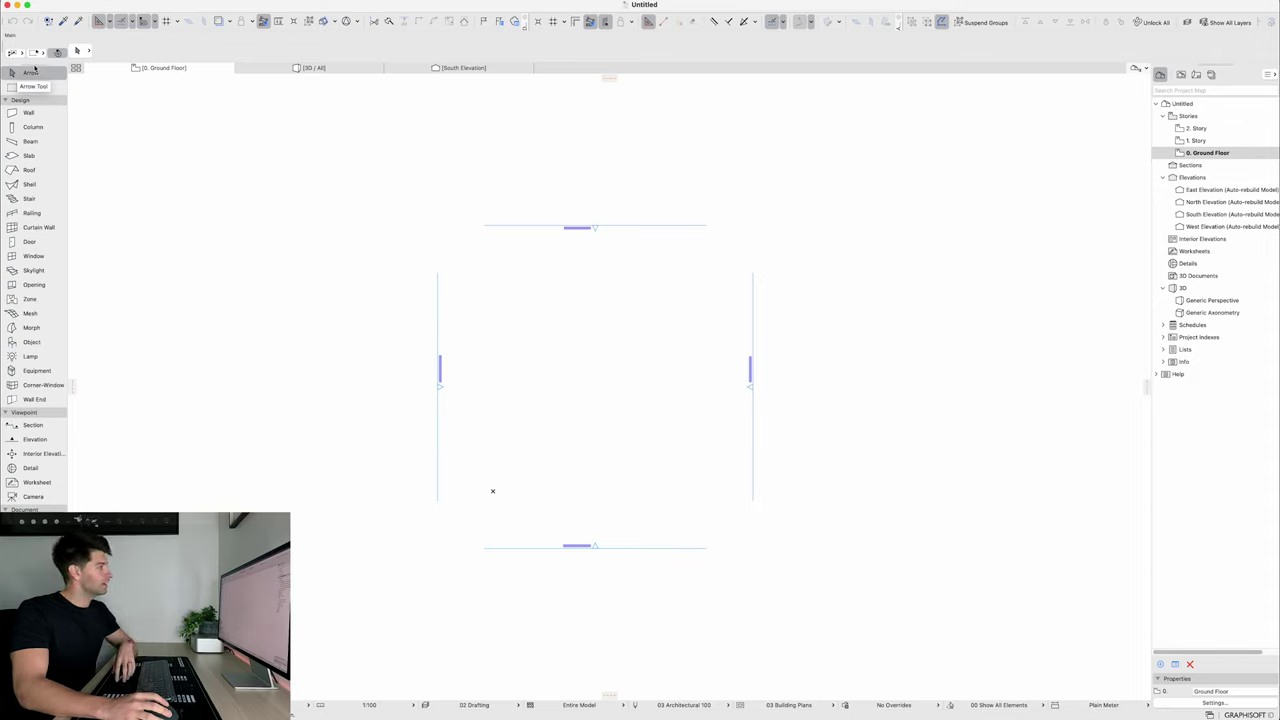
Dock the toolbox on the far side of the Navigator, and return it to its original side
{"action": "left_click_drag", "start_coordinate": [34, 62], "coordinate": [1277, 98]}
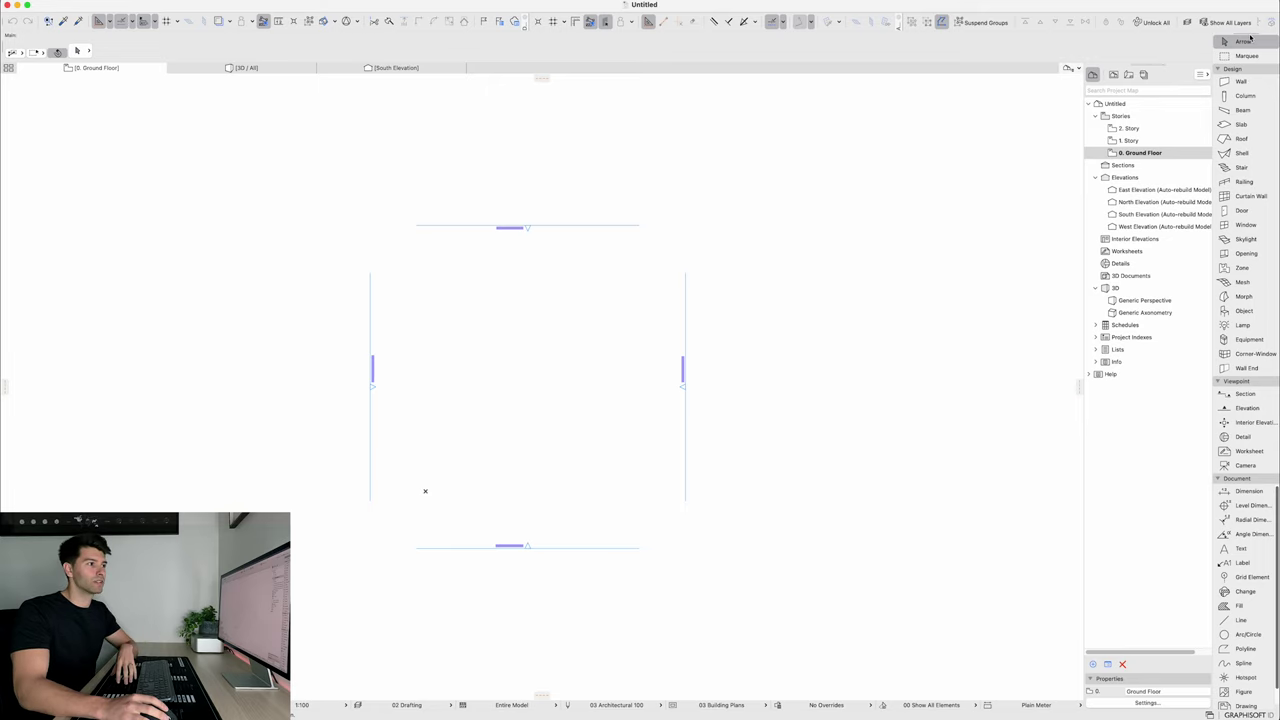
{"action": "left_click_drag", "start_coordinate": [1250, 37], "coordinate": [34, 181]}
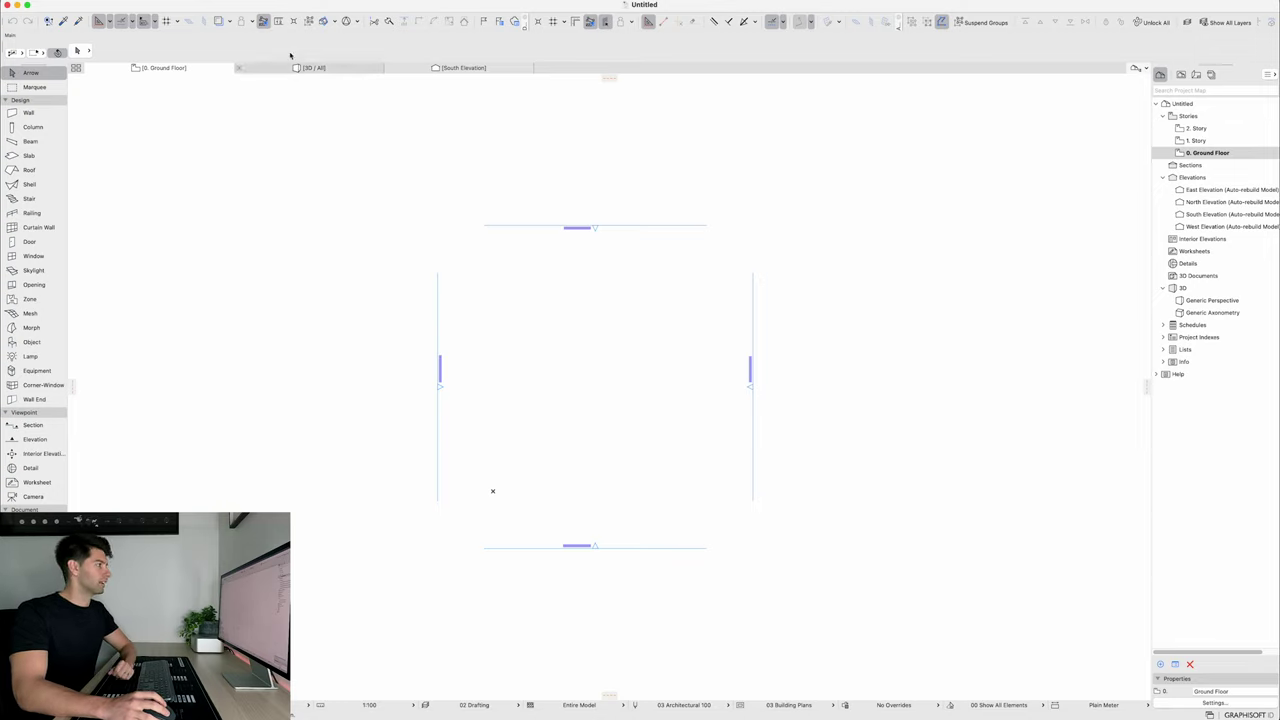
{"action": "left_click", "coordinate": [290, 0]}
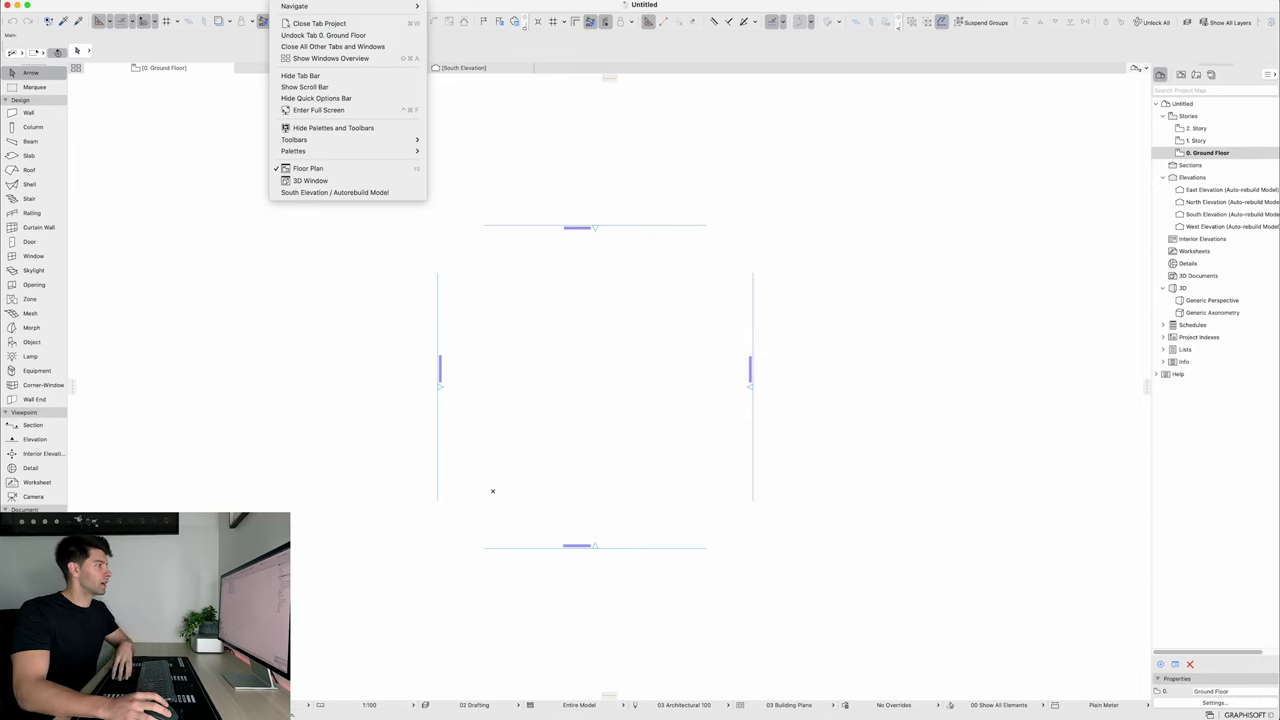
{"action": "mouse_move", "coordinate": [311, 141]}
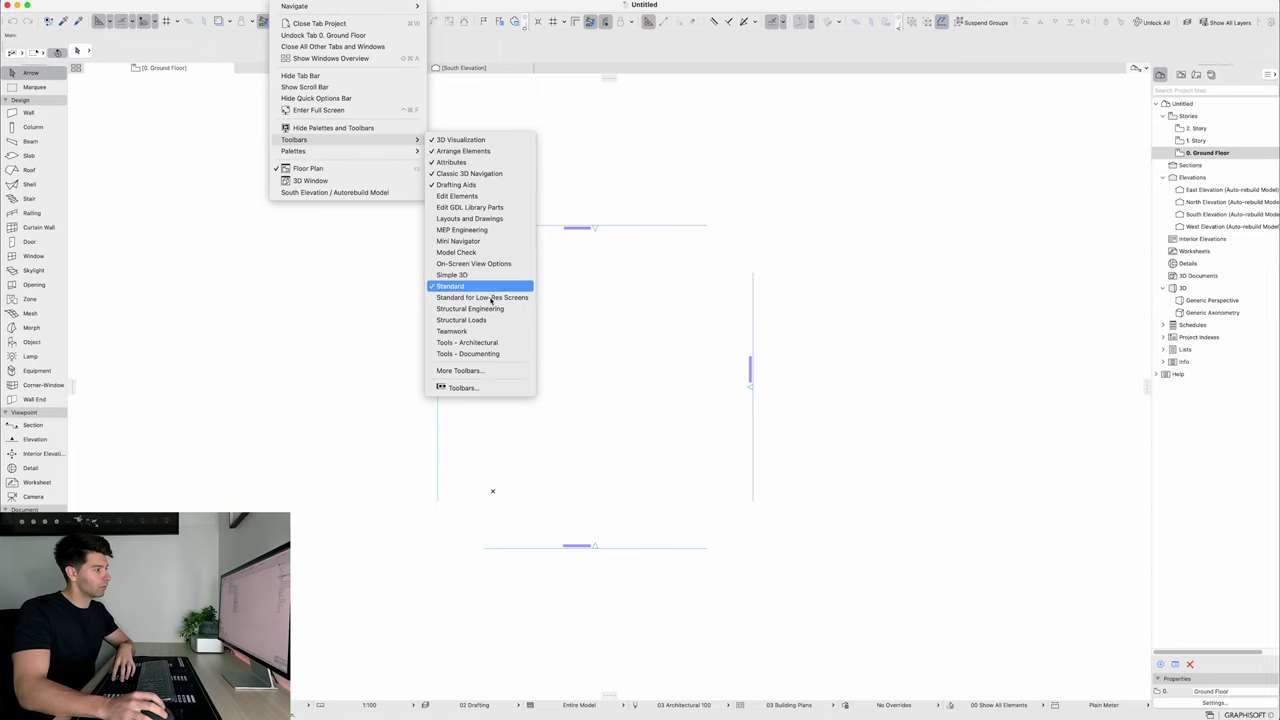
{"action": "left_click", "coordinate": [497, 197]}
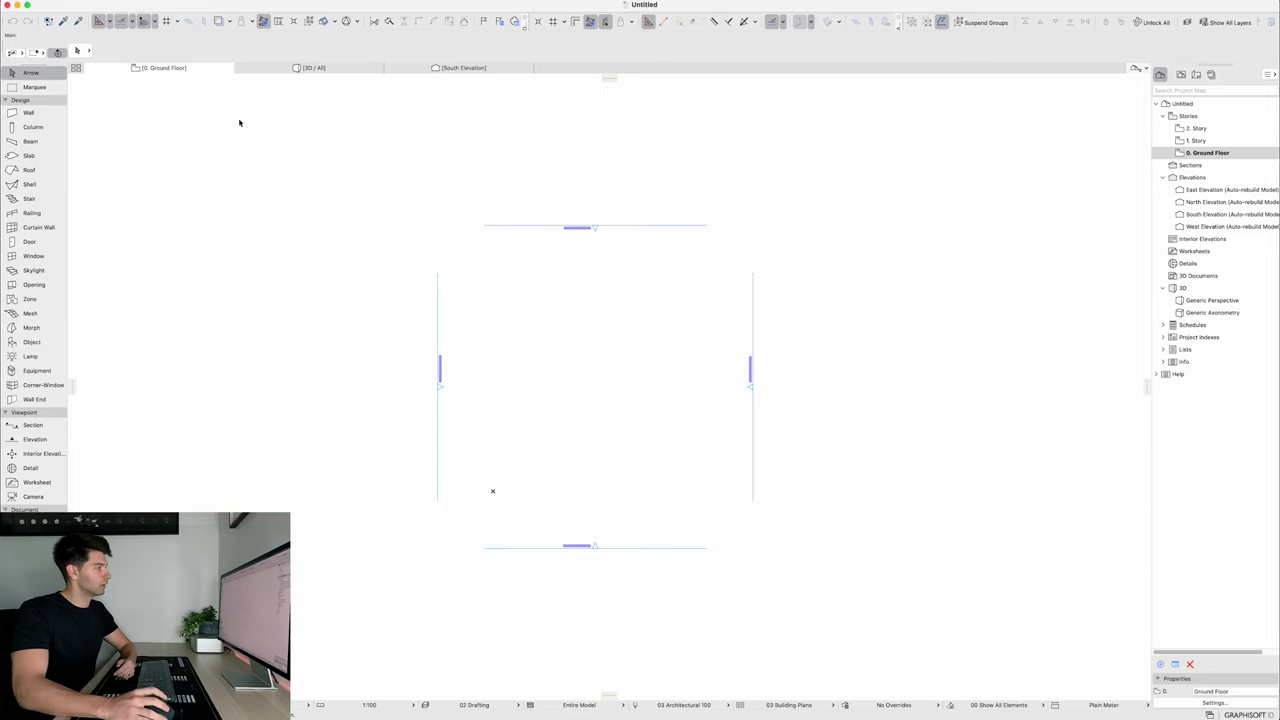
Display the Trace & Reference palette and the Renovation palette, docked with the Navigator
{"action": "left_click", "coordinate": [285, 0]}
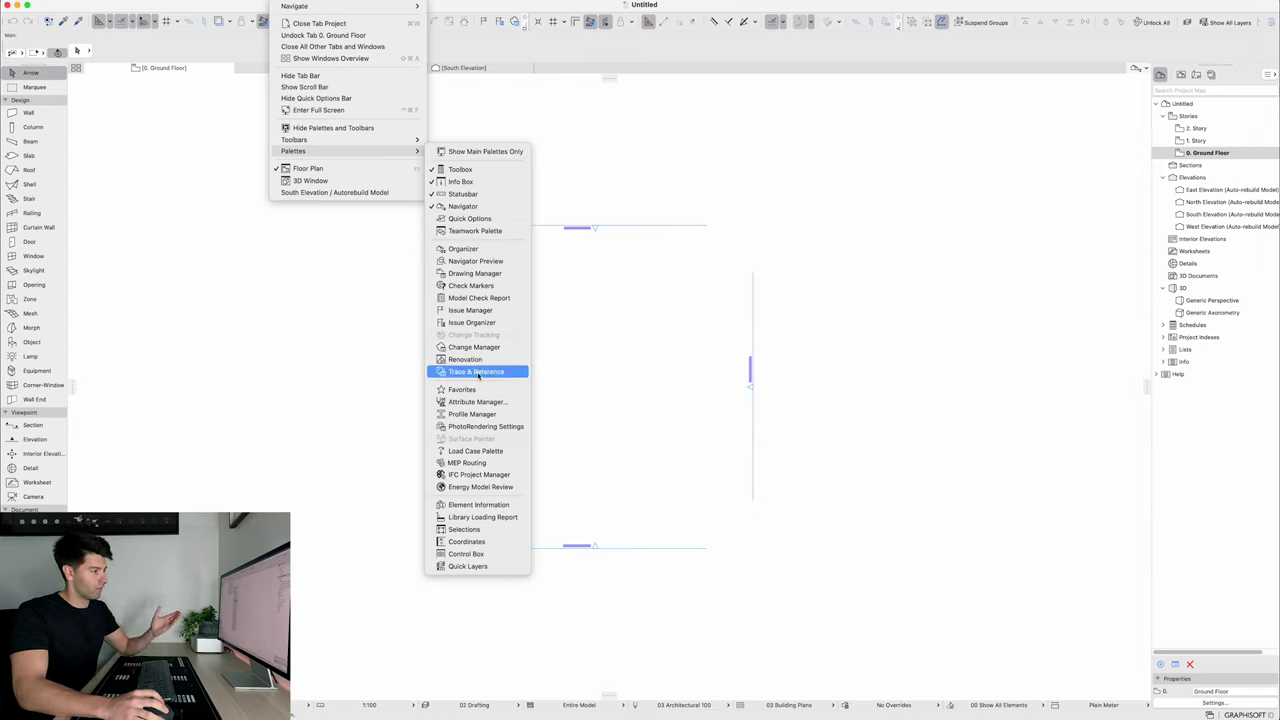
{"action": "left_click", "coordinate": [478, 372]}
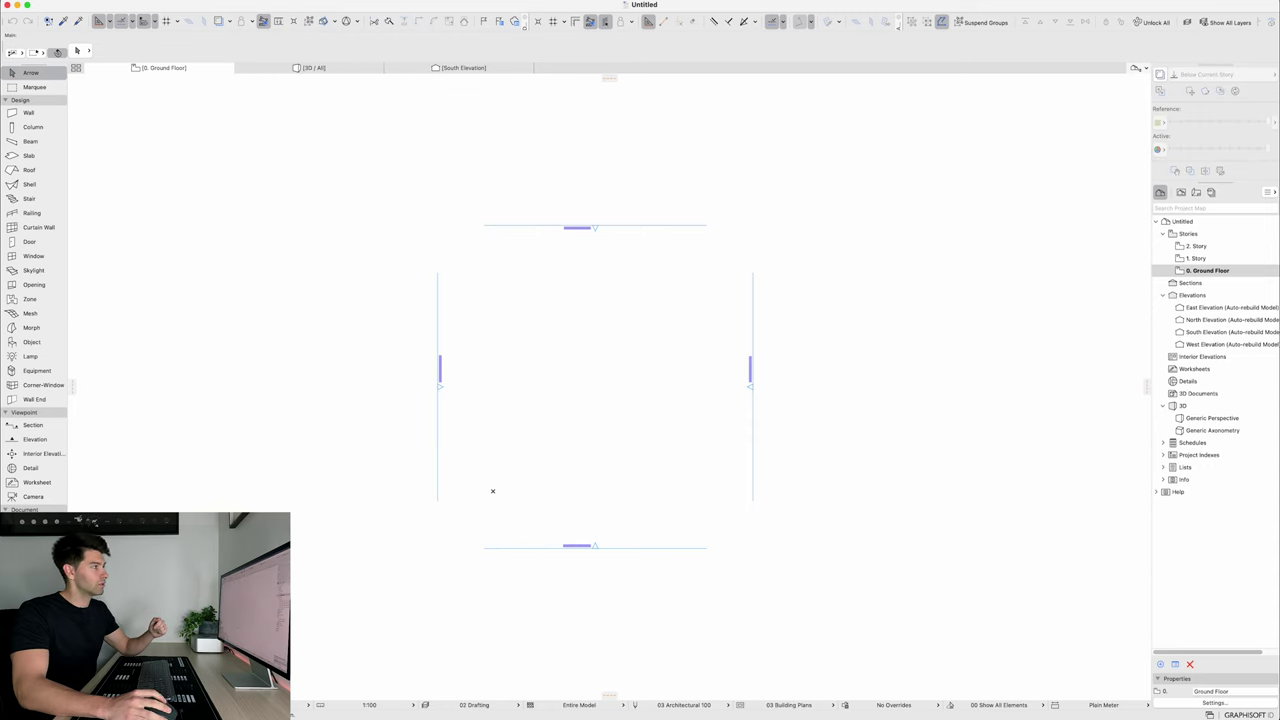
{"action": "left_click", "coordinate": [290, 0]}
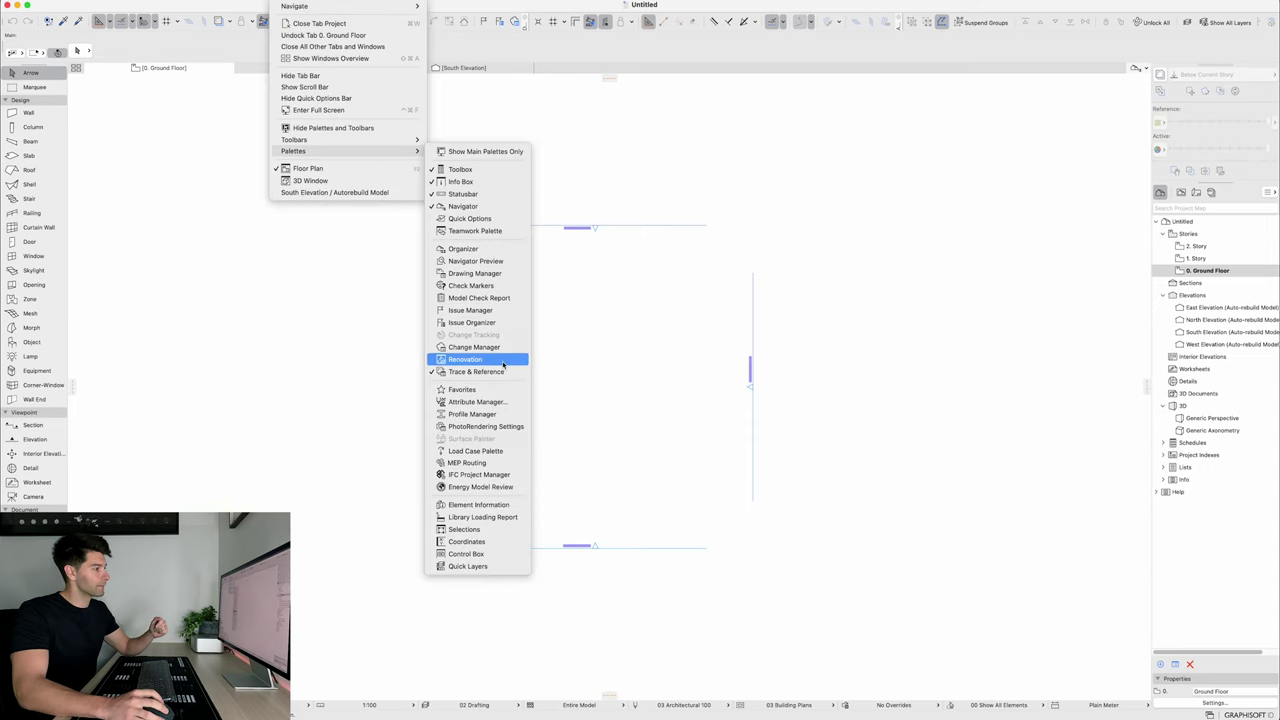
{"action": "left_click", "coordinate": [500, 360]}
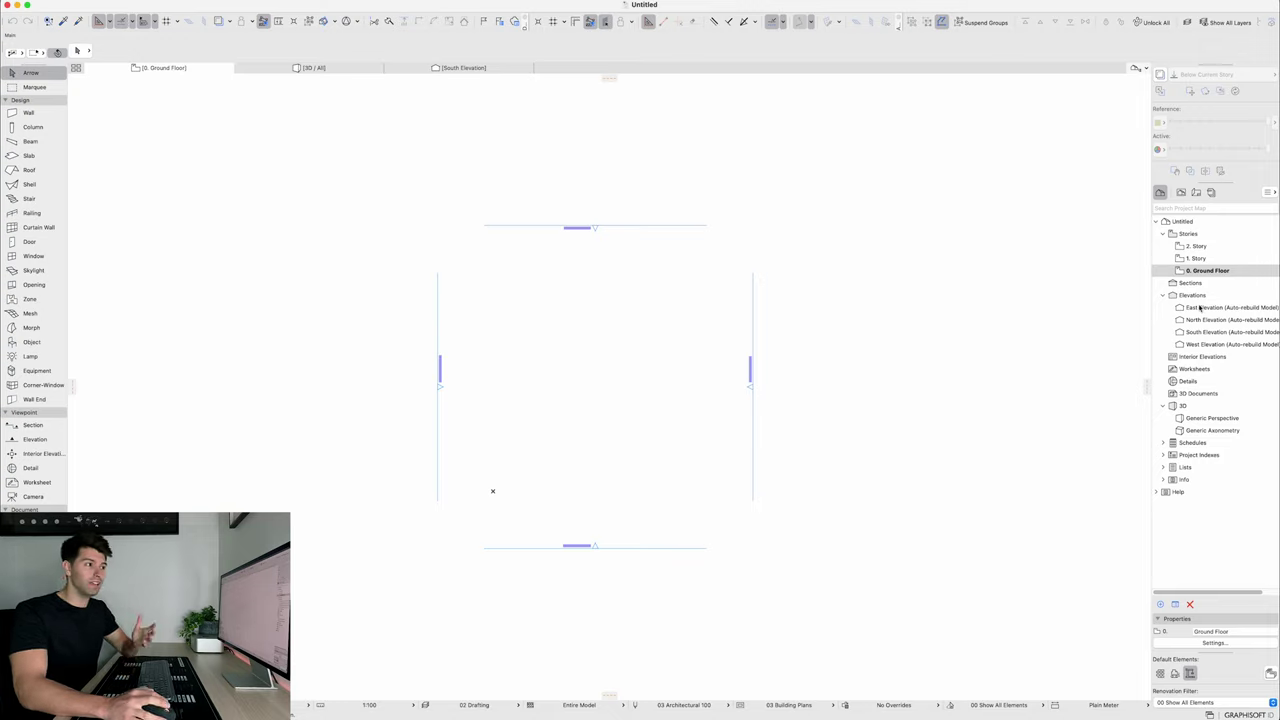
{"action": "mouse_move", "coordinate": [1208, 63]}
{"action": "left_mouse_down"}
{"action": "mouse_move", "coordinate": [603, 262]}
{"action": "mouse_move", "coordinate": [977, 180]}
{"action": "mouse_move", "coordinate": [1186, 60]}
{"action": "mouse_move", "coordinate": [1198, 68]}
{"action": "left_mouse_up"}
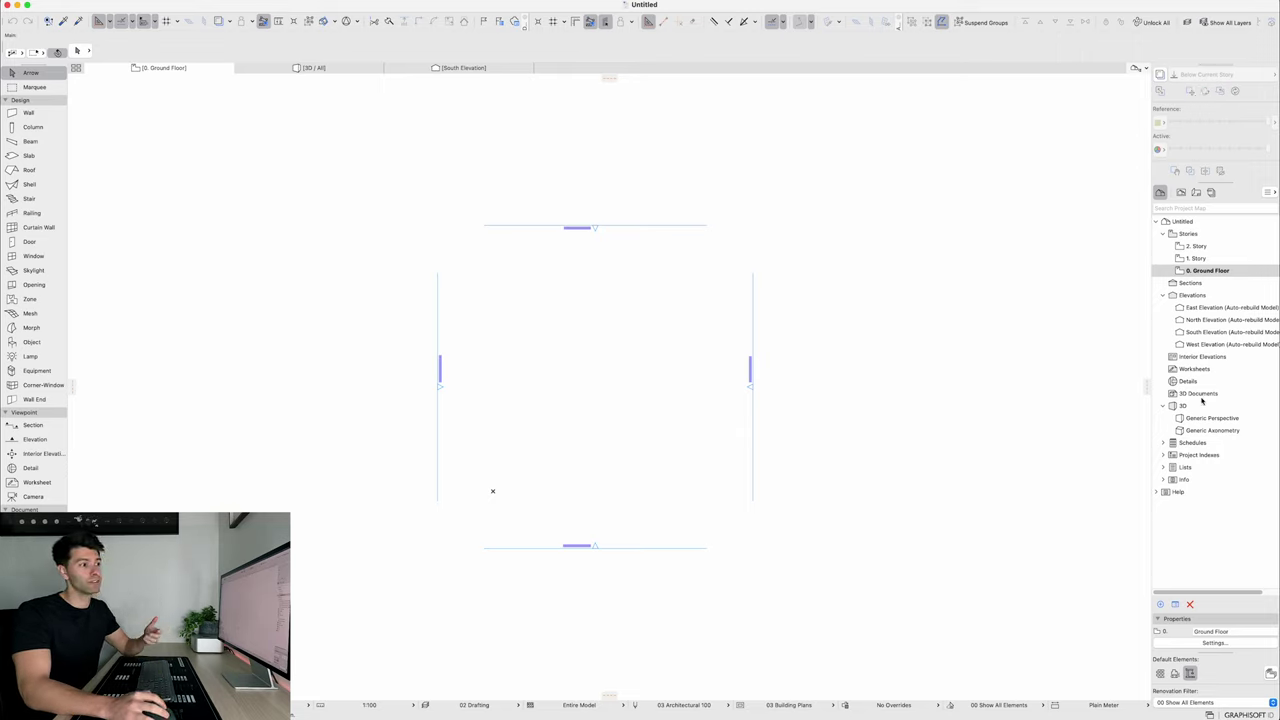
Show 1. Story as the trace reference on the ground floor plan and toggle the trace display
{"action": "right_click", "coordinate": [1198, 258]}
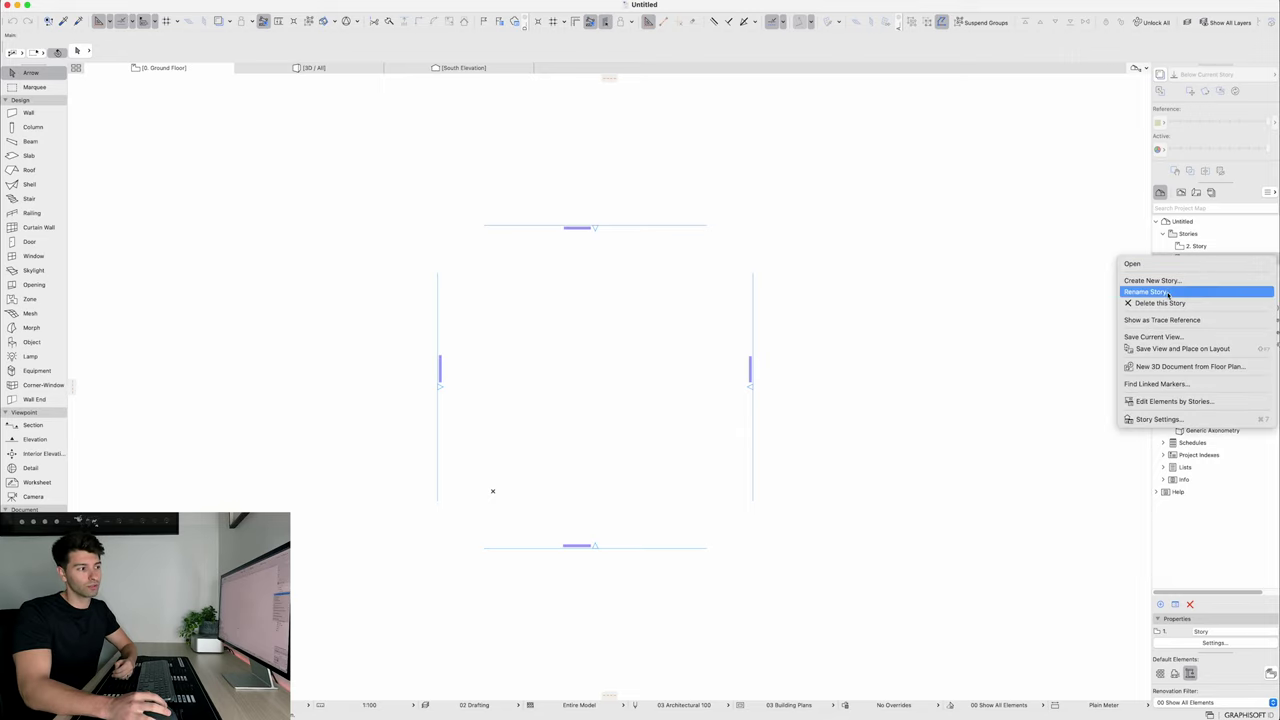
{"action": "left_click", "coordinate": [1219, 320]}
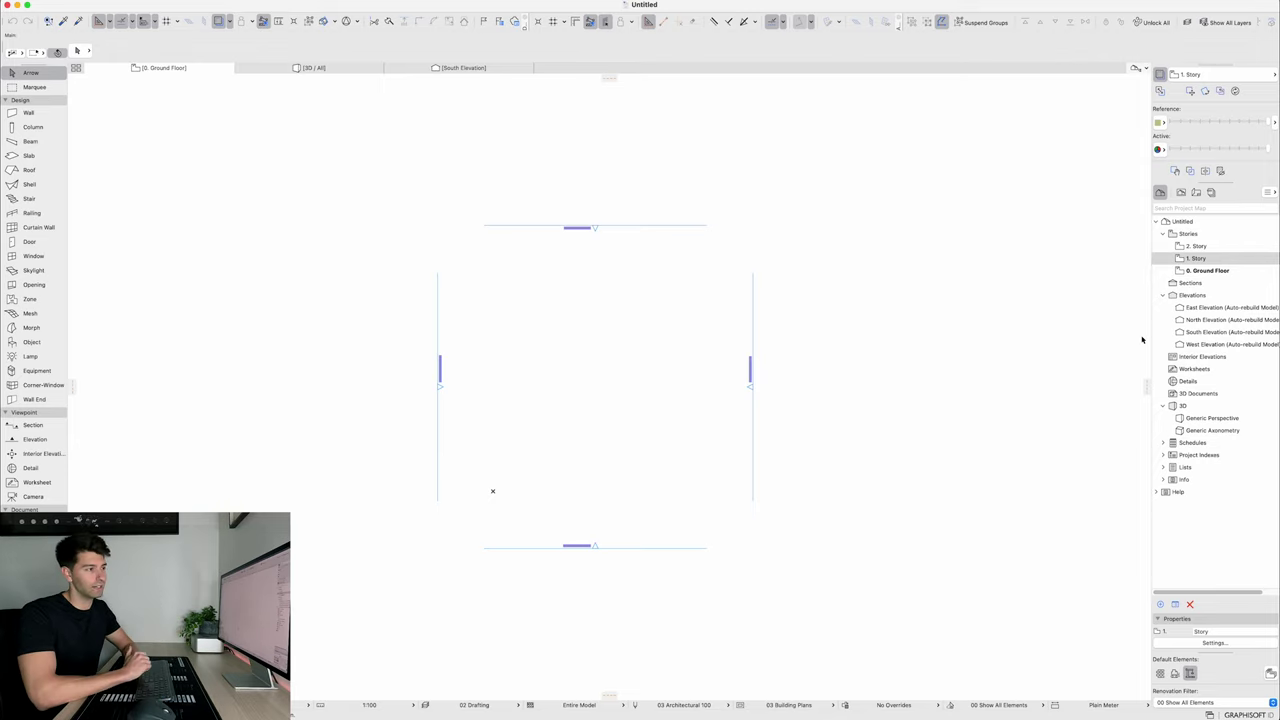
{"action": "left_click", "coordinate": [1160, 77]}
{"action": "left_click", "coordinate": [1160, 77]}
{"action": "left_click", "coordinate": [1158, 78]}
{"action": "left_click", "coordinate": [1198, 75]}
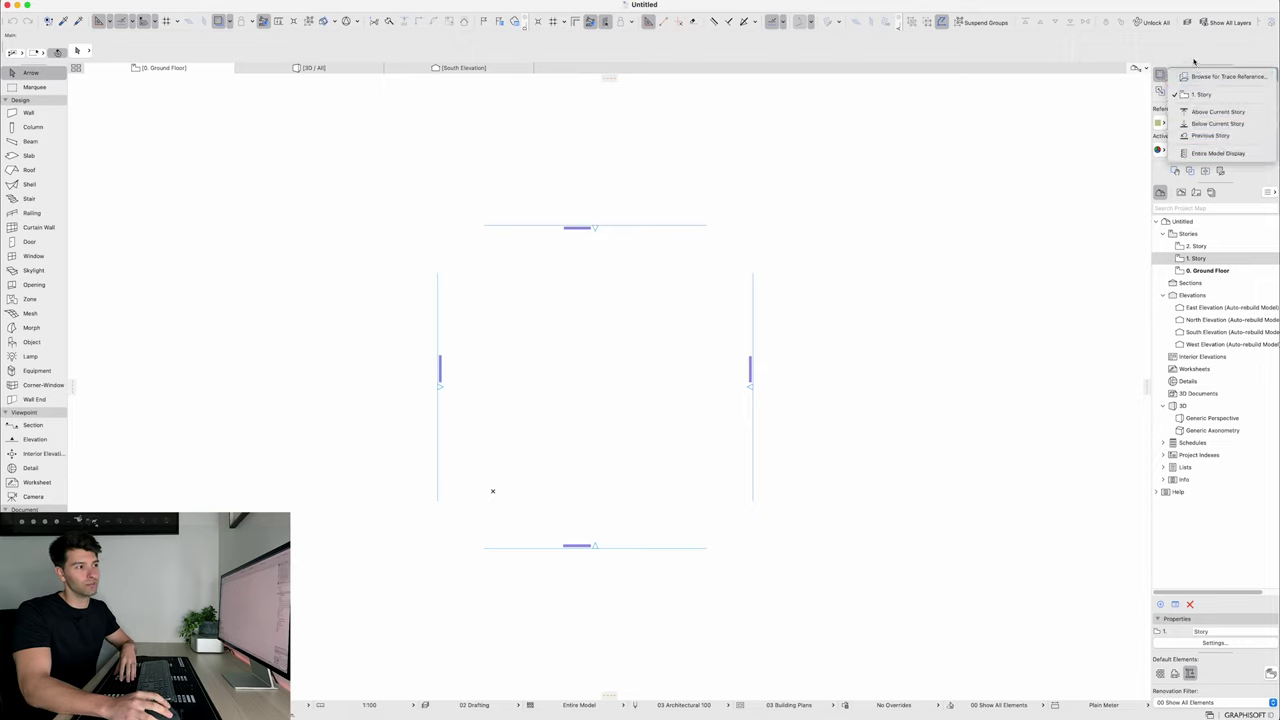
{"action": "left_click", "coordinate": [1160, 78]}
Draw four connected walls forming a closed irregular quadrilateral between the elevation markers on the ground floor
{"action": "left_click", "coordinate": [27, 113]}
{"action": "left_click", "coordinate": [1207, 271]}
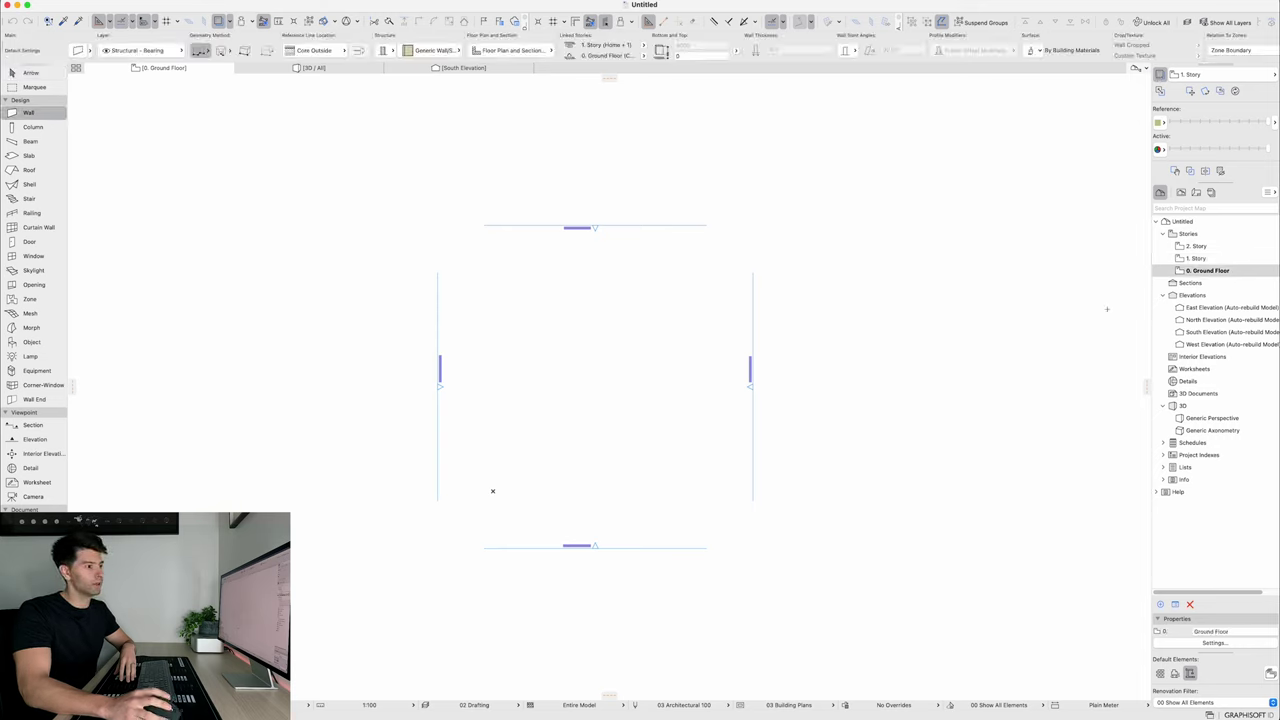
{"action": "left_click", "coordinate": [509, 356]}
{"action": "left_click", "coordinate": [675, 345]}
{"action": "left_click", "coordinate": [666, 390]}
{"action": "left_click", "coordinate": [563, 408]}
{"action": "left_click", "coordinate": [509, 356]}
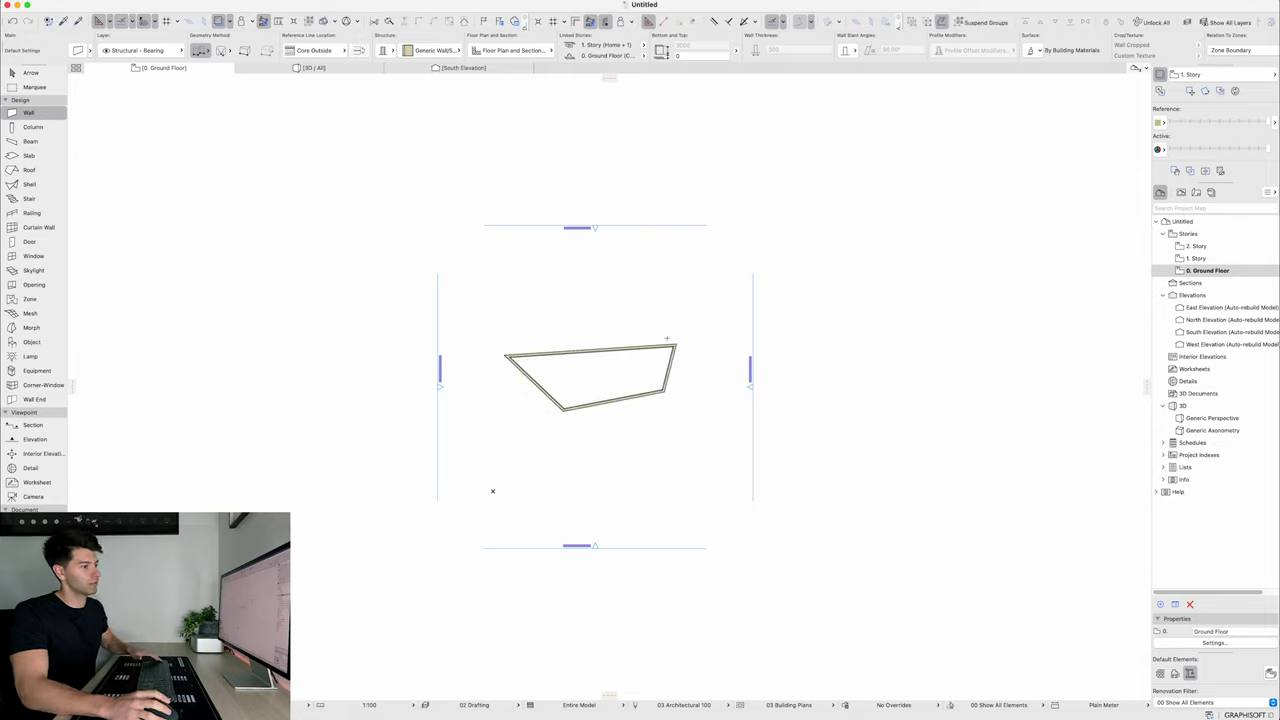
Open 1. Story and show the 0. Ground Floor plan as its trace reference
{"action": "left_click", "coordinate": [1196, 258]}
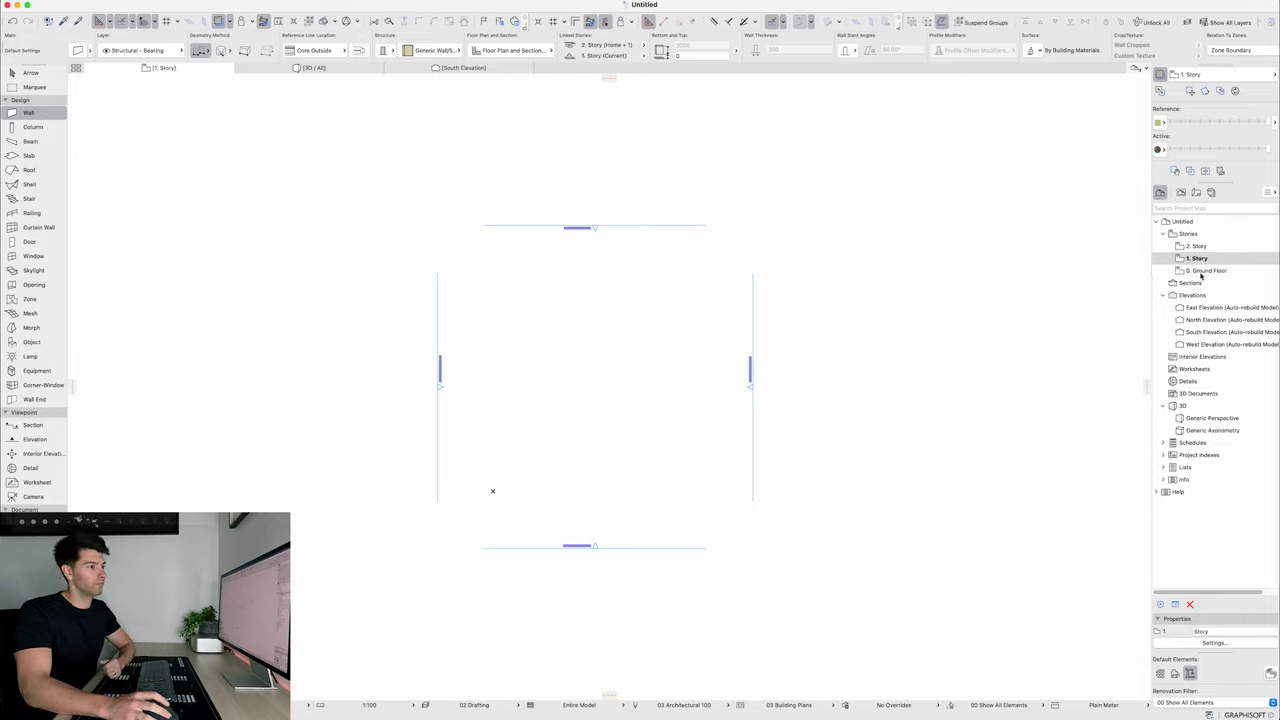
{"action": "right_click", "coordinate": [1207, 272]}
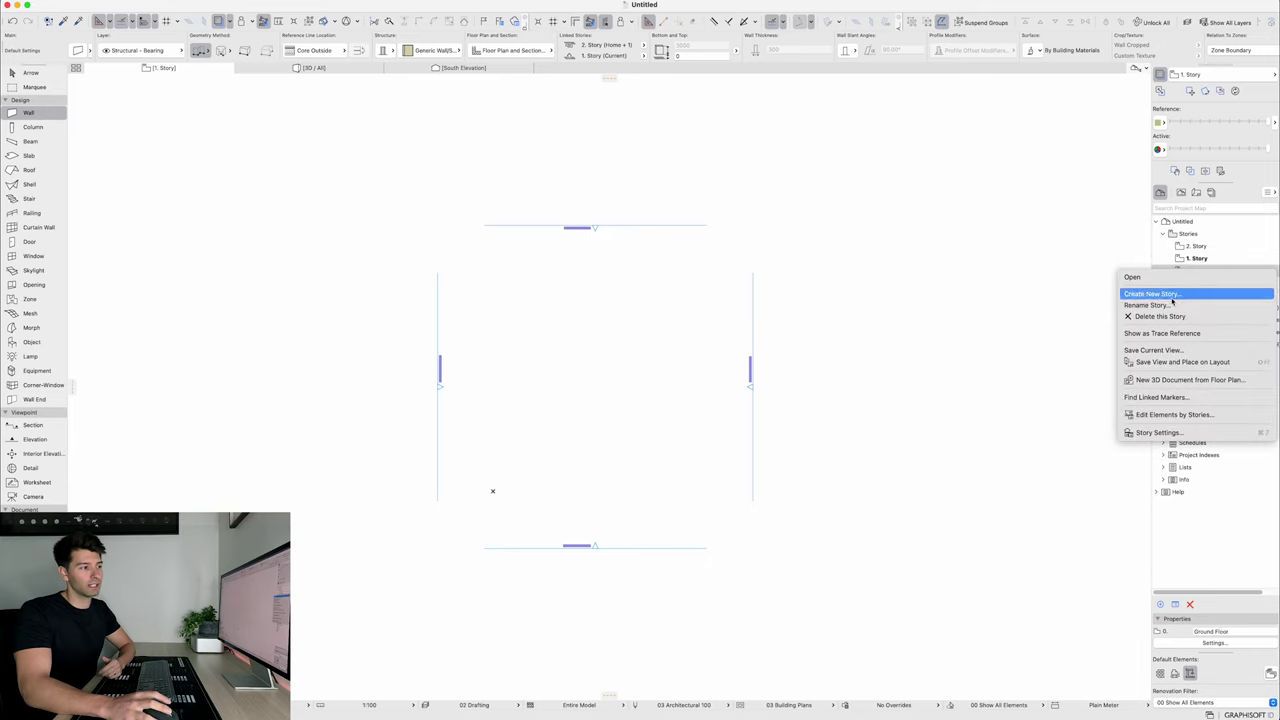
{"action": "left_click", "coordinate": [1175, 333]}
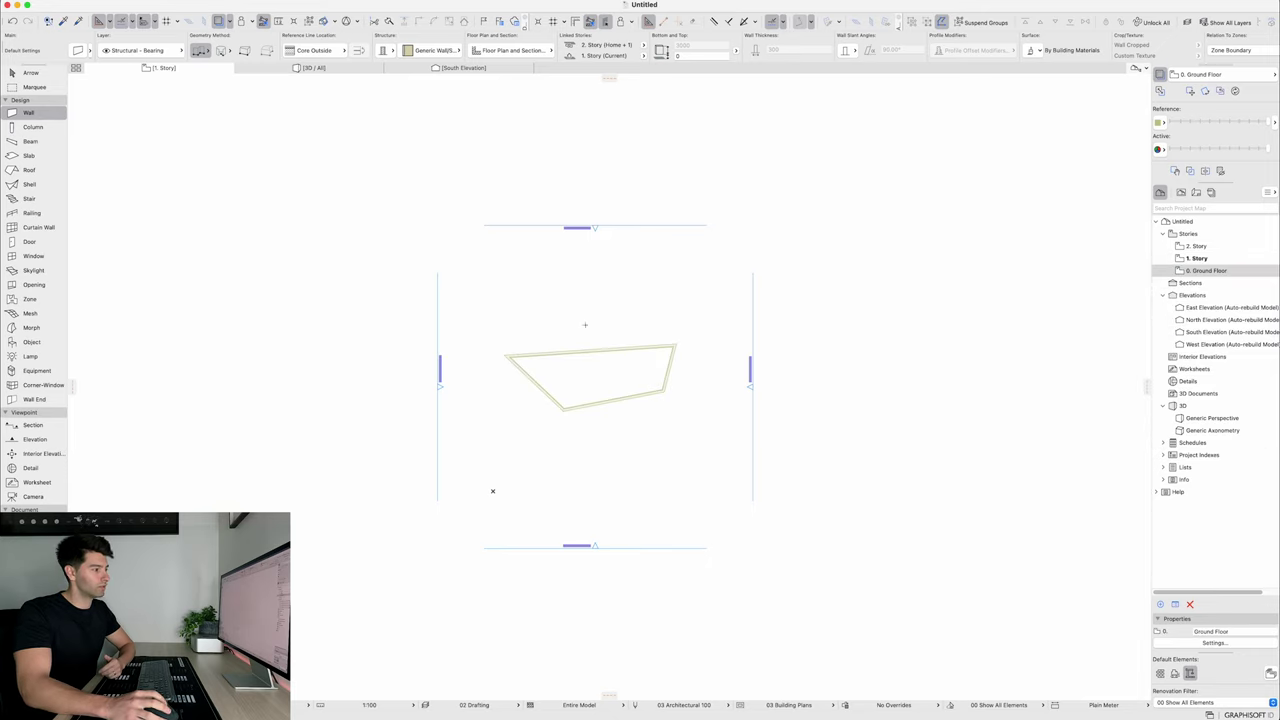
Set the trace reference colour to orange, R:255 G:128 B:0
{"action": "scroll", "coordinate": [586, 366], "scroll_direction": "up", "scroll_amount": 3}
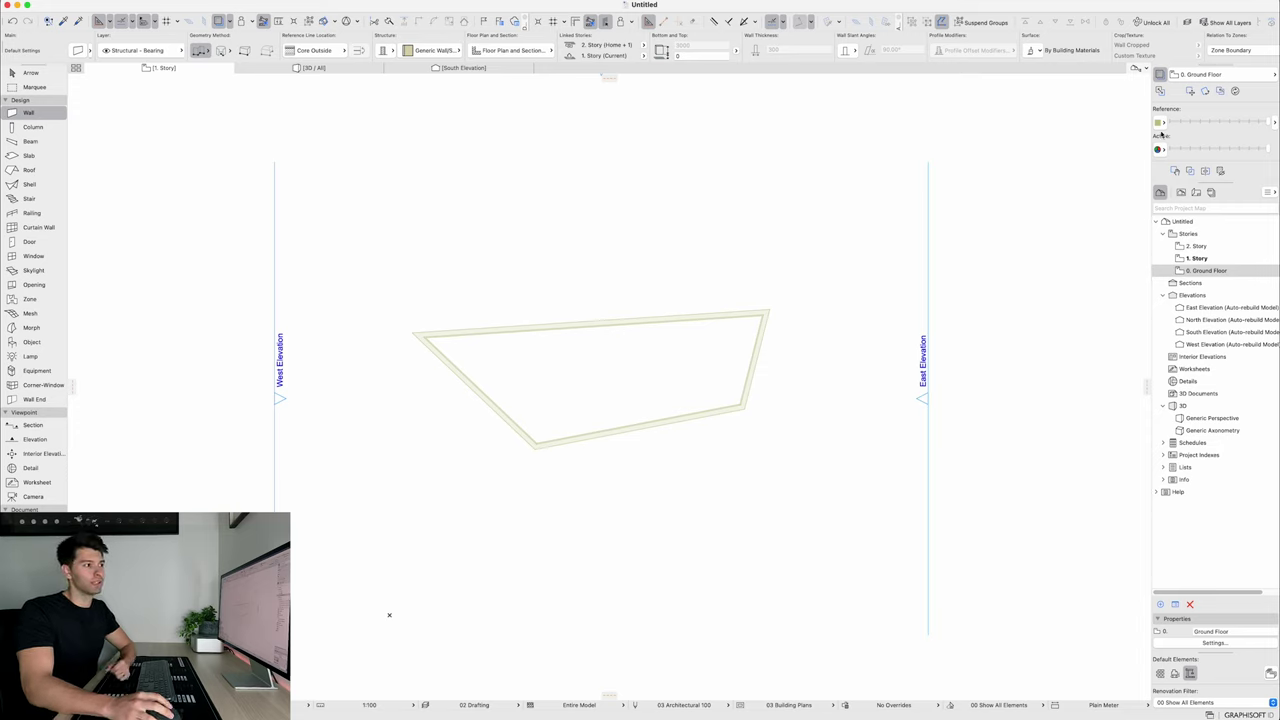
{"action": "left_click", "coordinate": [1162, 123]}
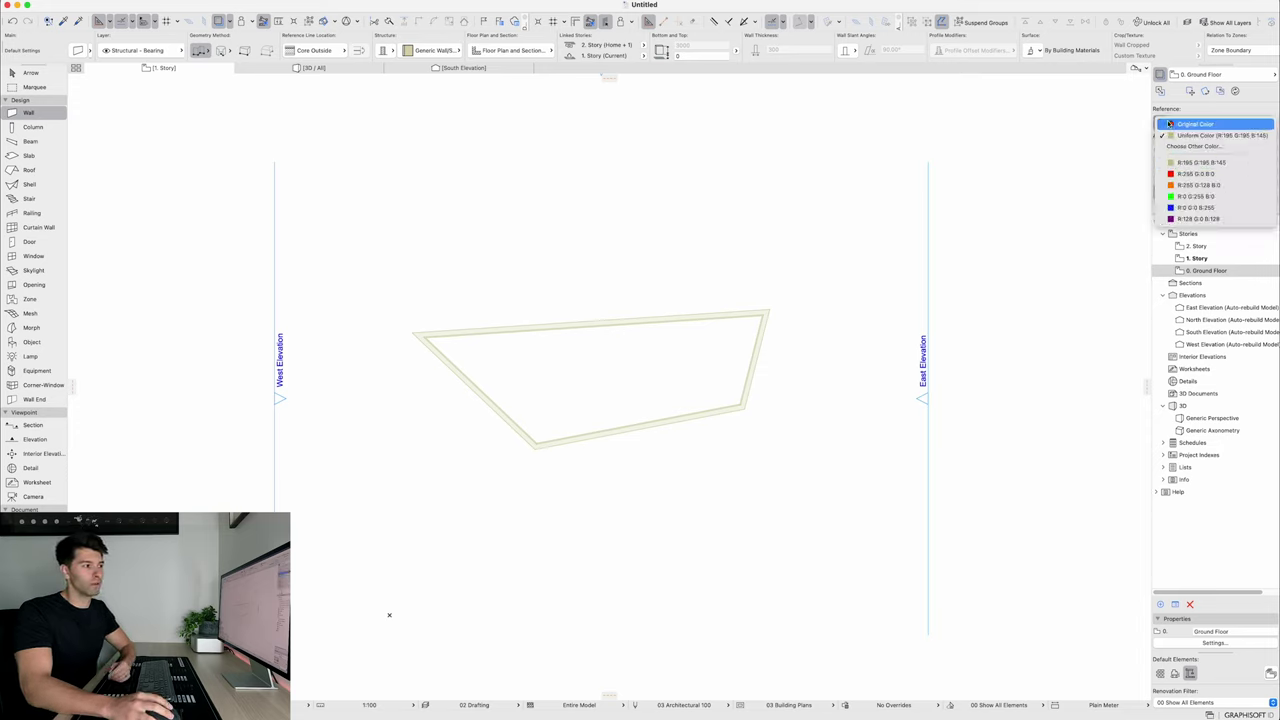
{"action": "left_click", "coordinate": [1195, 185]}
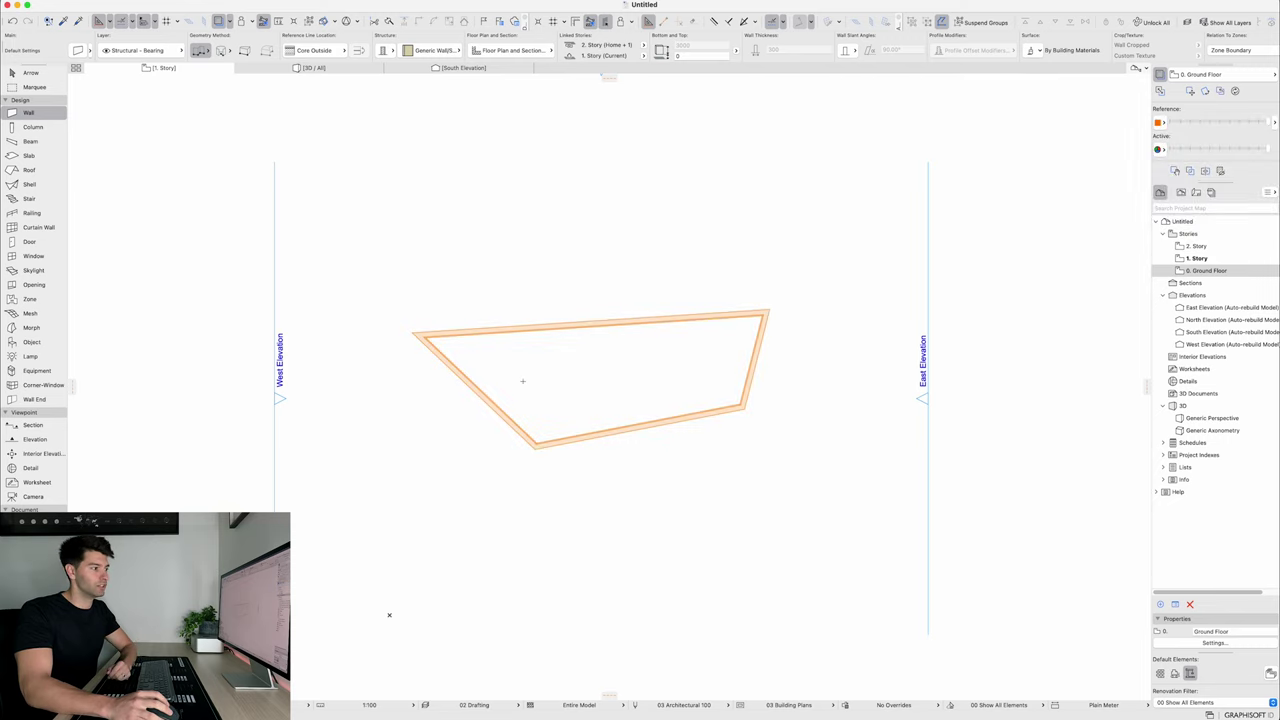
Keep Original Color for the active story, and try a fainter reference intensity before restoring it to full
{"action": "left_click", "coordinate": [1160, 149]}
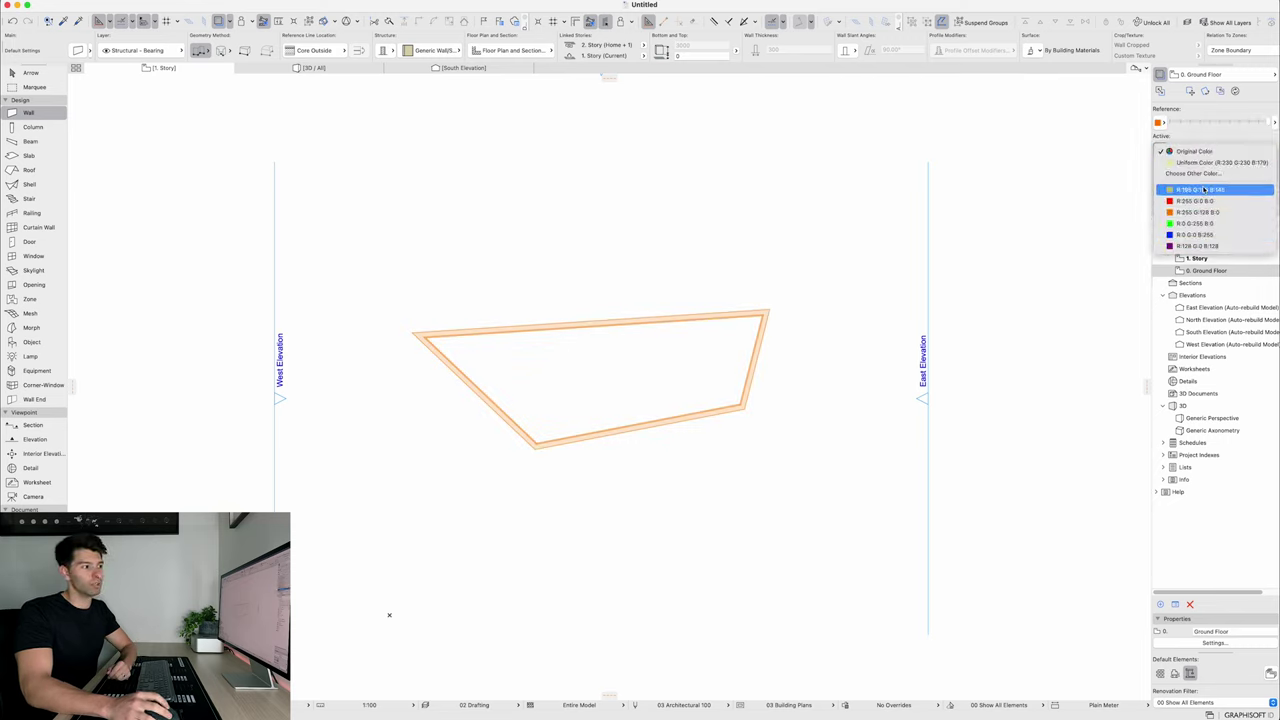
{"action": "left_click", "coordinate": [1192, 151]}
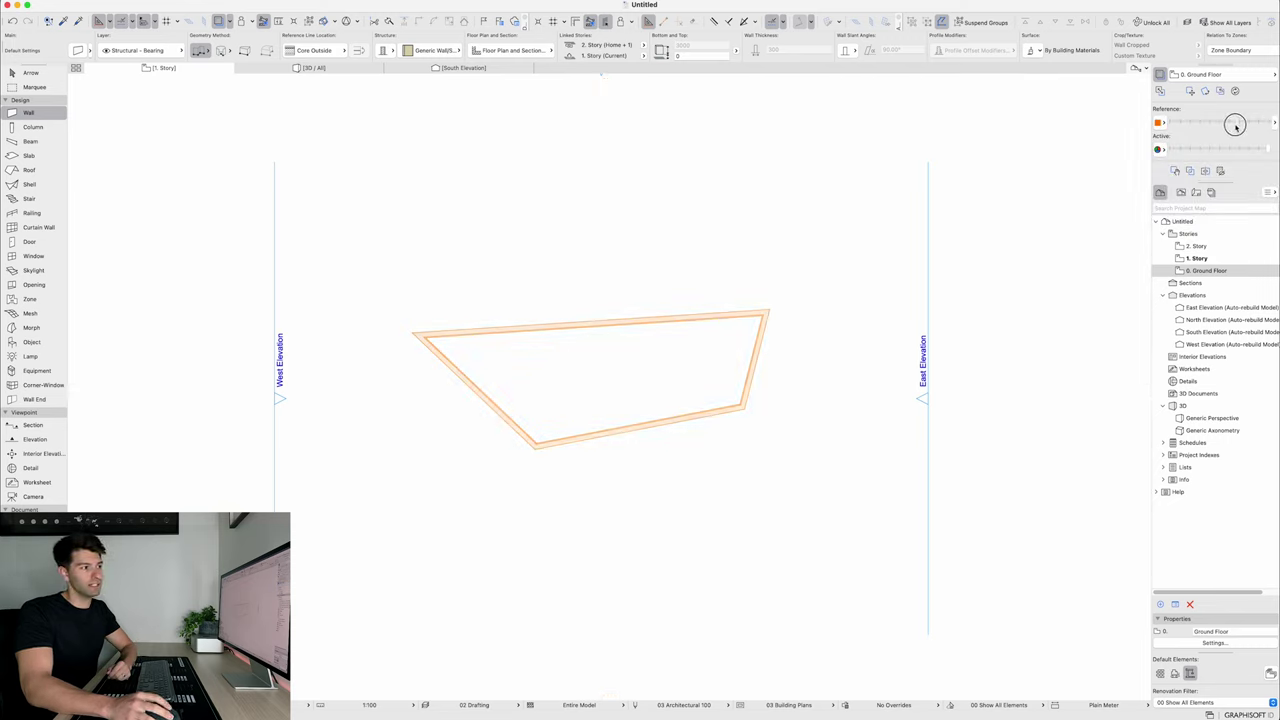
{"action": "mouse_move", "coordinate": [1233, 125]}
{"action": "left_mouse_down"}
{"action": "mouse_move", "coordinate": [1196, 127]}
{"action": "mouse_move", "coordinate": [1274, 122]}
{"action": "left_mouse_up"}
Reset the trace reference colour from orange to the pale olive uniform colour
{"action": "left_click", "coordinate": [1158, 122]}
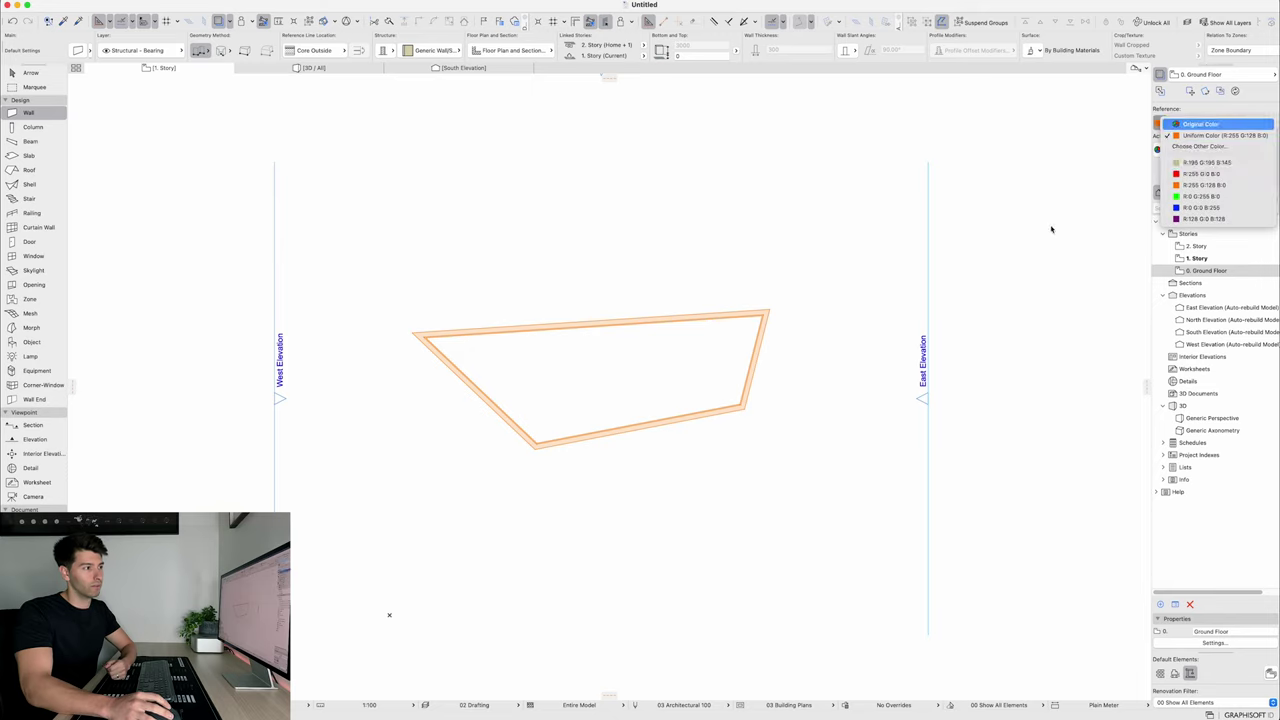
{"action": "key", "text": "Return"}
{"action": "scroll", "coordinate": [535, 350], "scroll_direction": "down", "scroll_amount": 3}
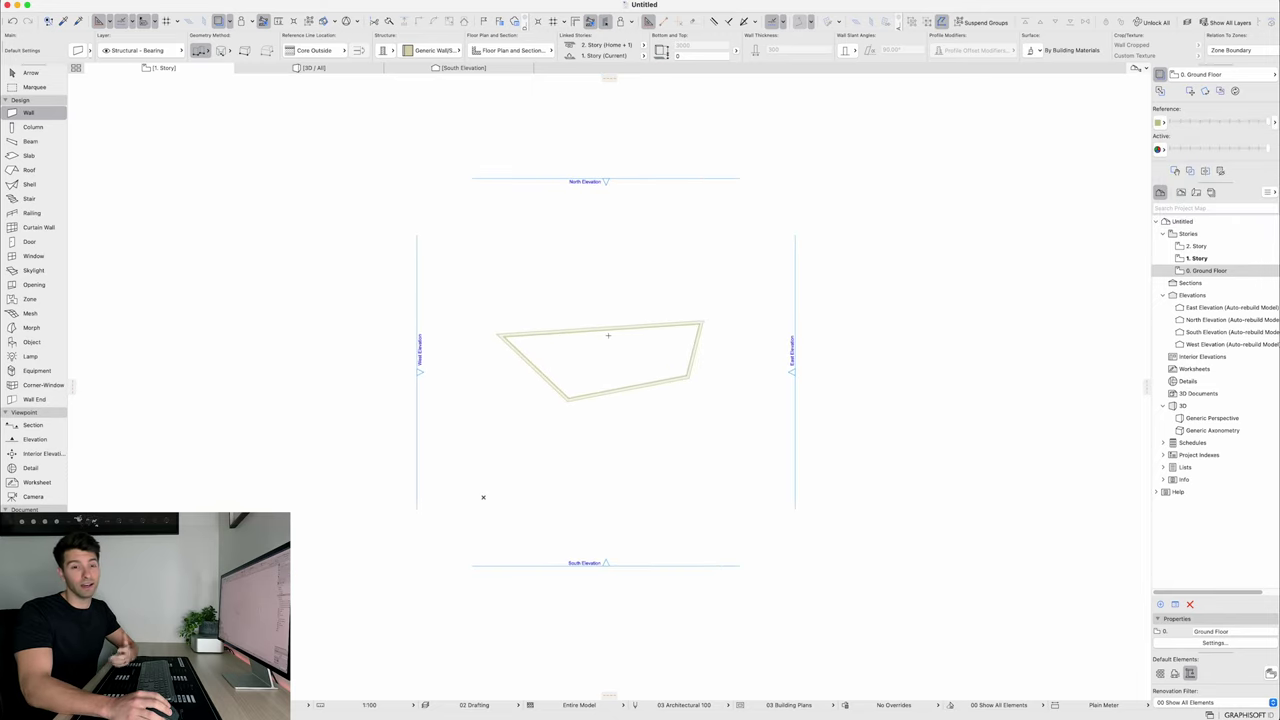
Go down to the ground floor, select all four walls and delete them
{"action": "key", "text": "super+Down"}
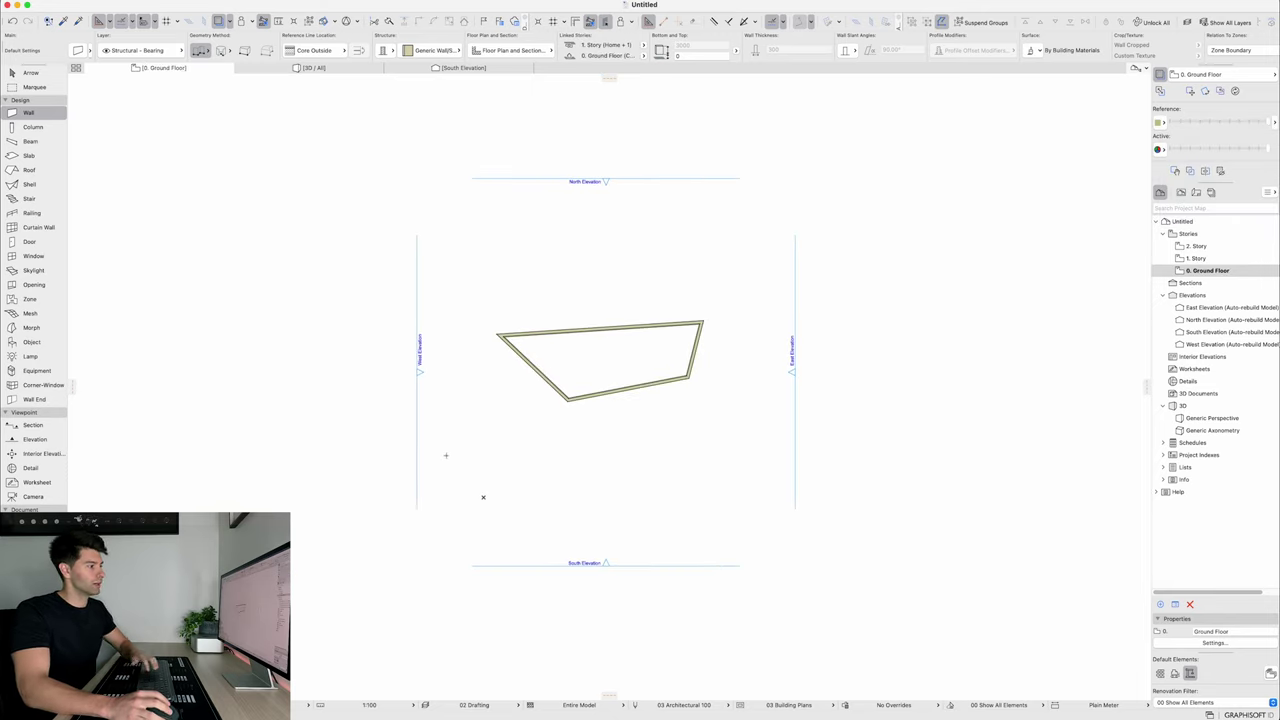
{"action": "key", "text": "Escape"}
{"action": "left_click_drag", "start_coordinate": [690, 440], "coordinate": [483, 306]}
{"action": "key", "text": "Delete"}
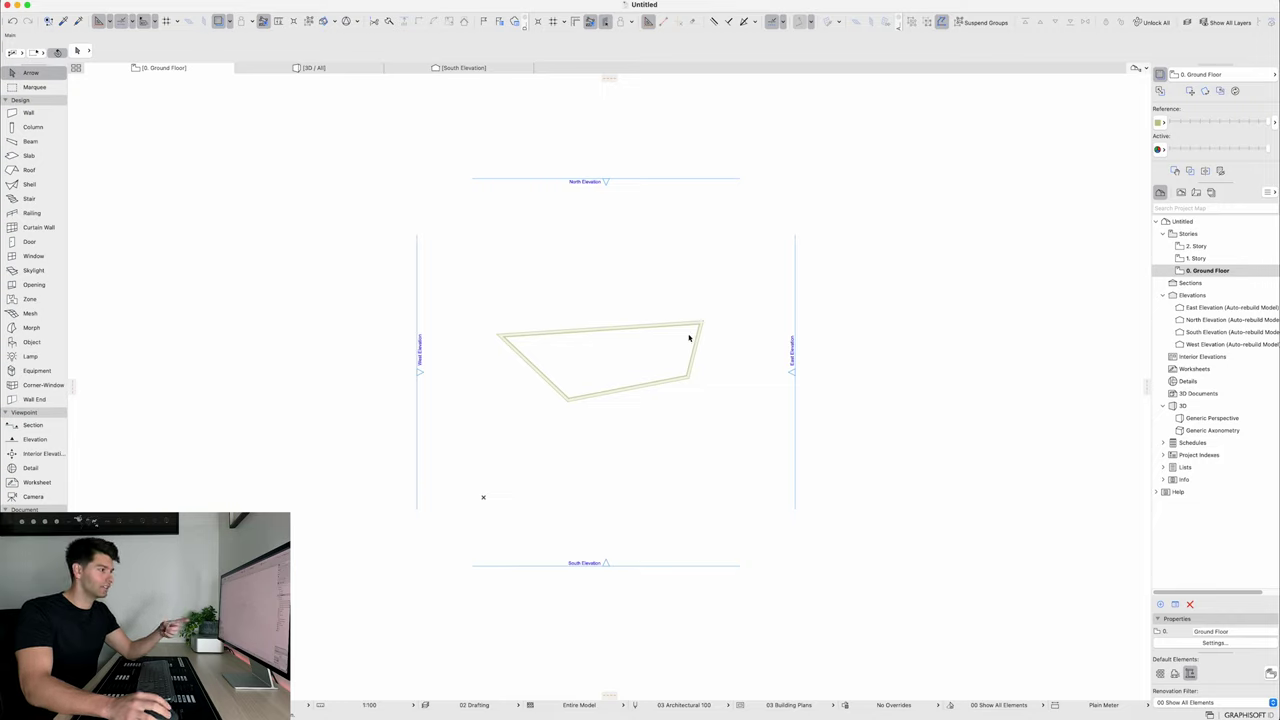
{"action": "middle_click_drag", "start_coordinate": [597, 368], "coordinate": [657, 366]}
{"action": "key", "text": "super+z"}
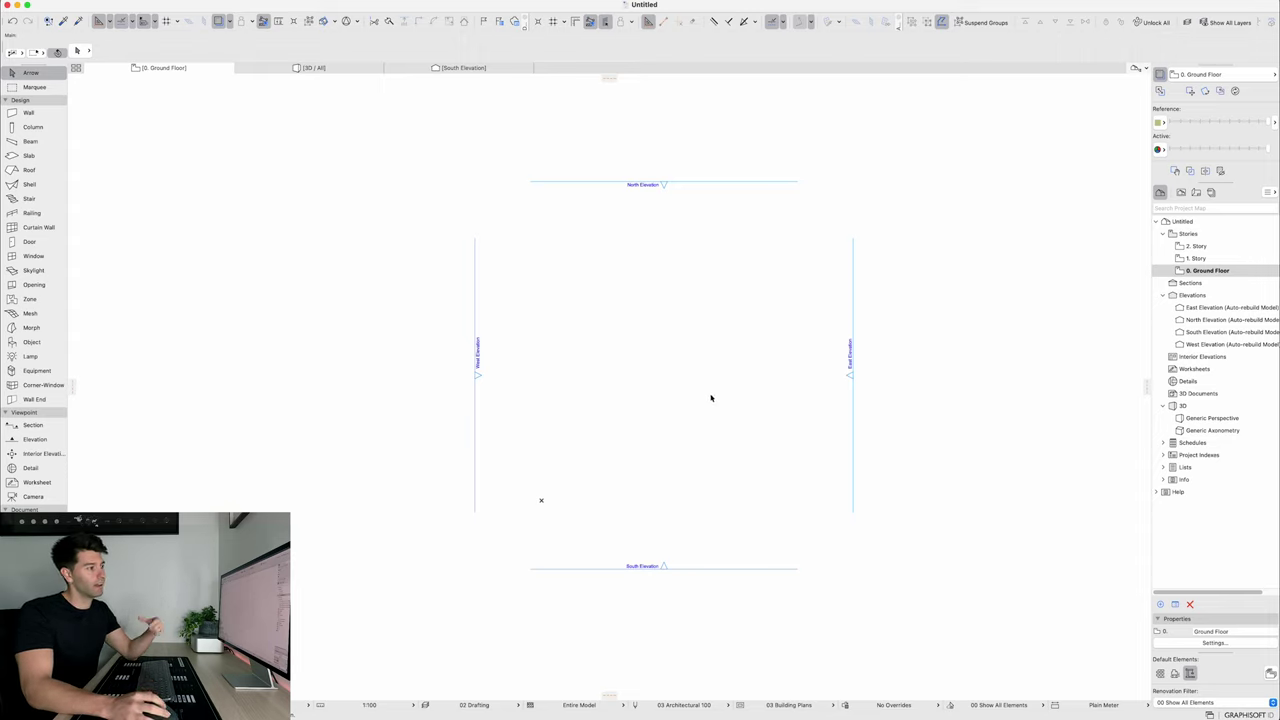
{"action": "scroll", "coordinate": [725, 385], "scroll_direction": "up", "scroll_amount": 3}
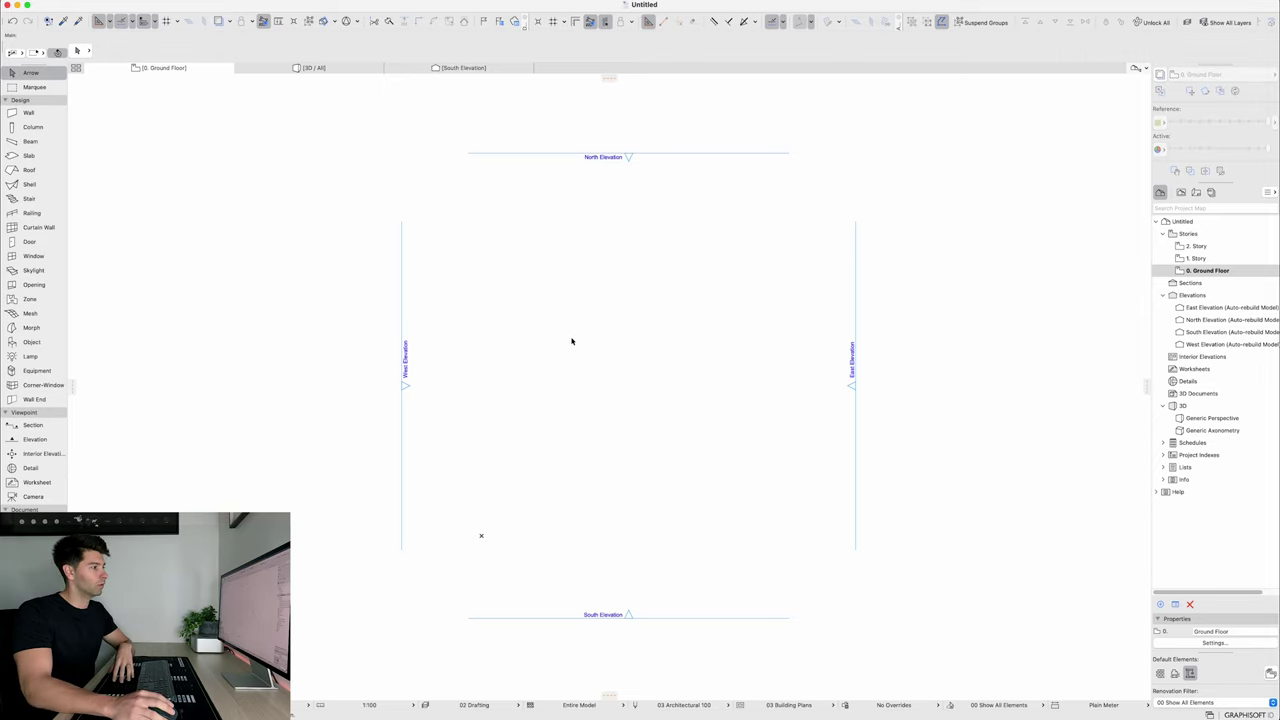
{"action": "scroll", "coordinate": [571, 342], "scroll_direction": "down", "scroll_amount": 3}
{"action": "scroll", "coordinate": [573, 345], "scroll_direction": "up", "scroll_amount": 3}
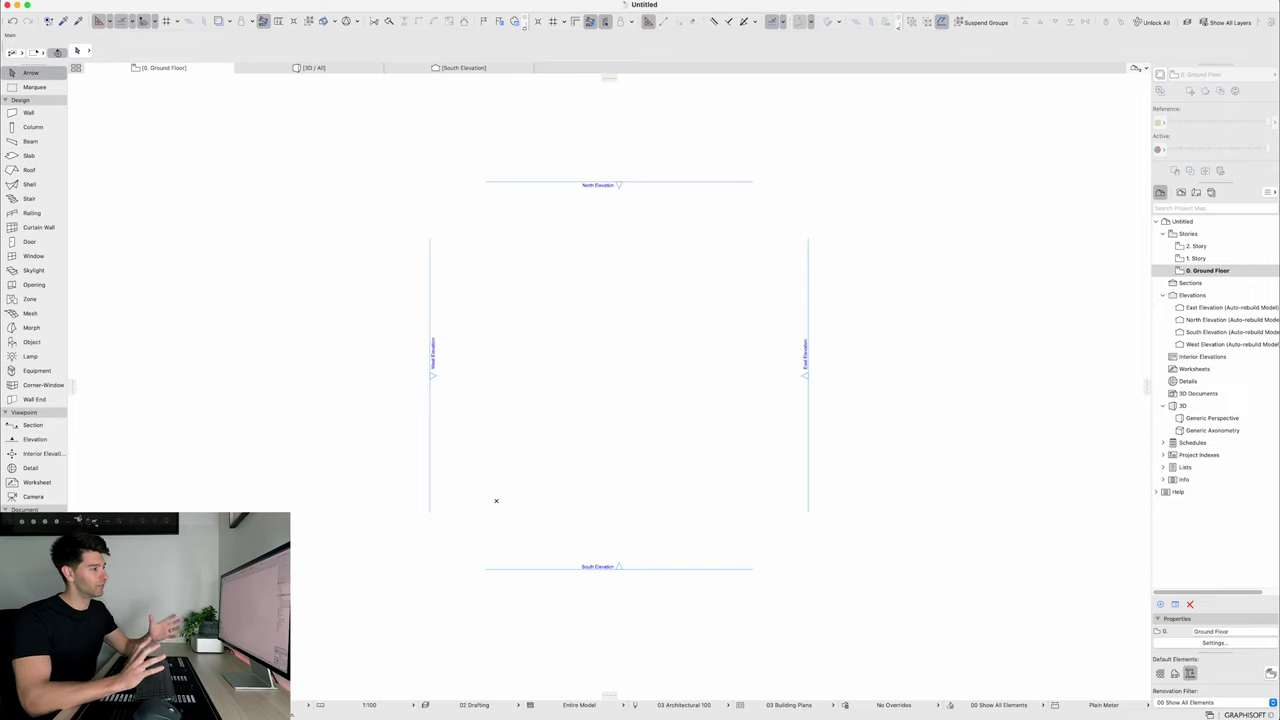
{"action": "scroll", "coordinate": [612, 398], "scroll_direction": "down", "scroll_amount": 1}
{"action": "scroll", "coordinate": [612, 398], "scroll_direction": "down", "scroll_amount": 1}
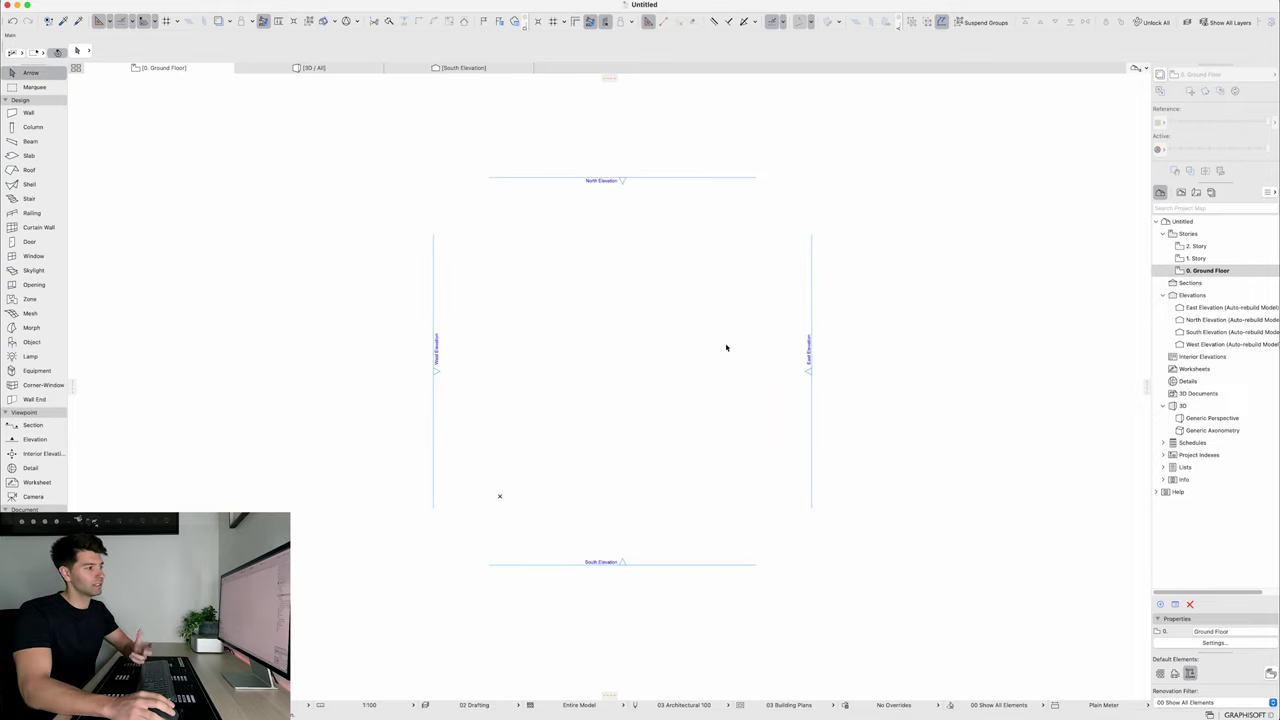
{"action": "mouse_move", "coordinate": [684, 363]}
{"action": "middle_mouse_down"}
{"action": "mouse_move", "coordinate": [394, 369]}
{"action": "mouse_move", "coordinate": [917, 357]}
{"action": "mouse_move", "coordinate": [522, 354]}
{"action": "mouse_move", "coordinate": [566, 389]}
{"action": "mouse_move", "coordinate": [703, 369]}
{"action": "middle_mouse_up"}
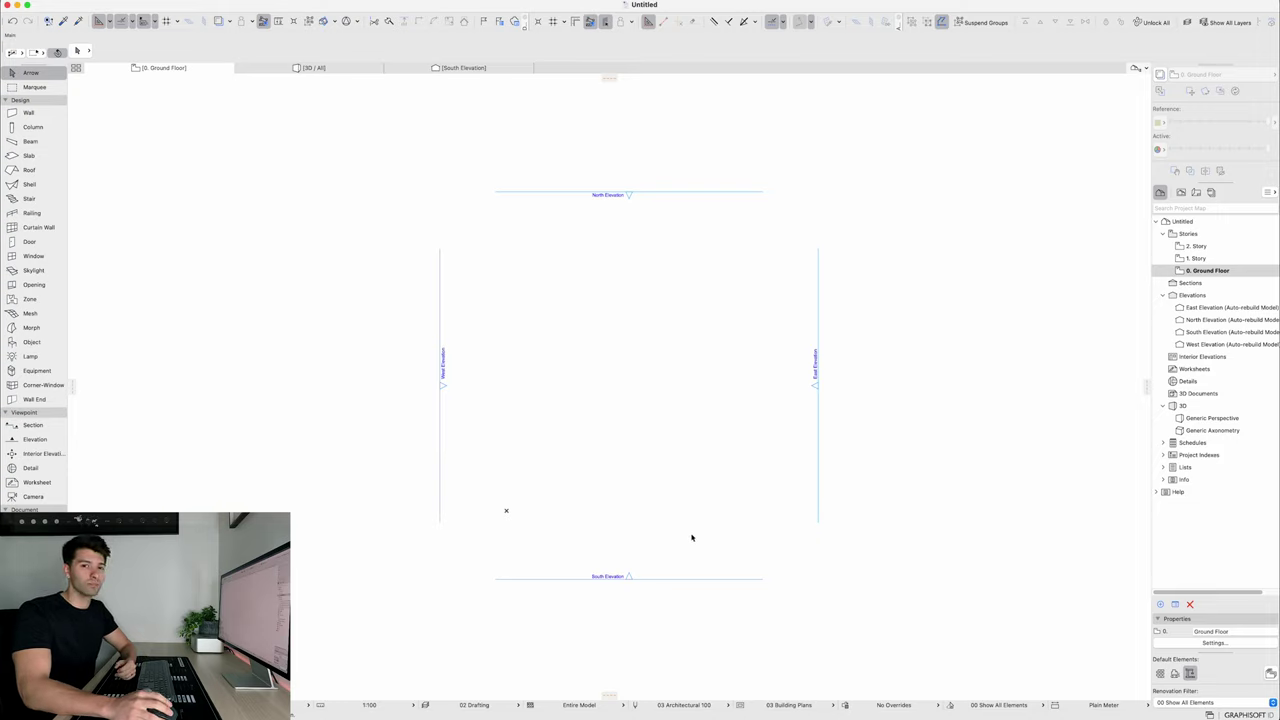
{"action": "right_click", "coordinate": [614, 324]}
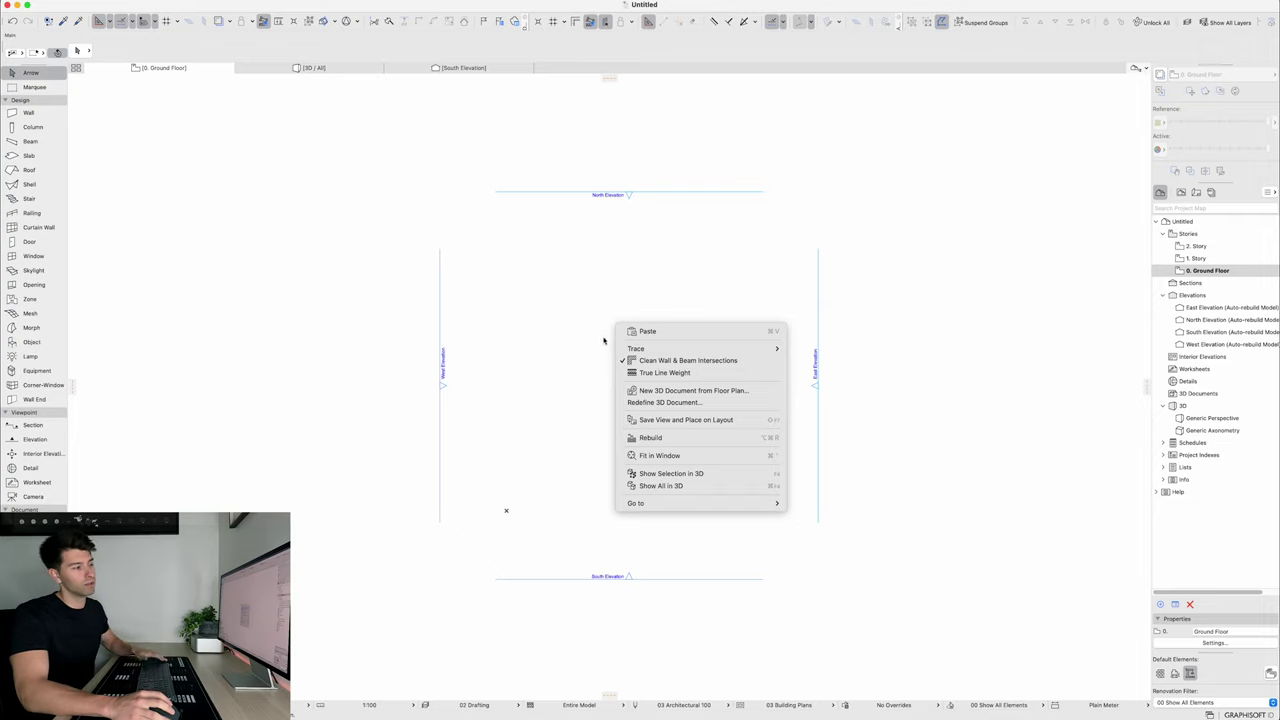
{"action": "left_click", "coordinate": [603, 341]}
{"action": "left_click_drag", "start_coordinate": [606, 326], "coordinate": [703, 426]}
{"action": "left_click_drag", "start_coordinate": [754, 251], "coordinate": [480, 529]}
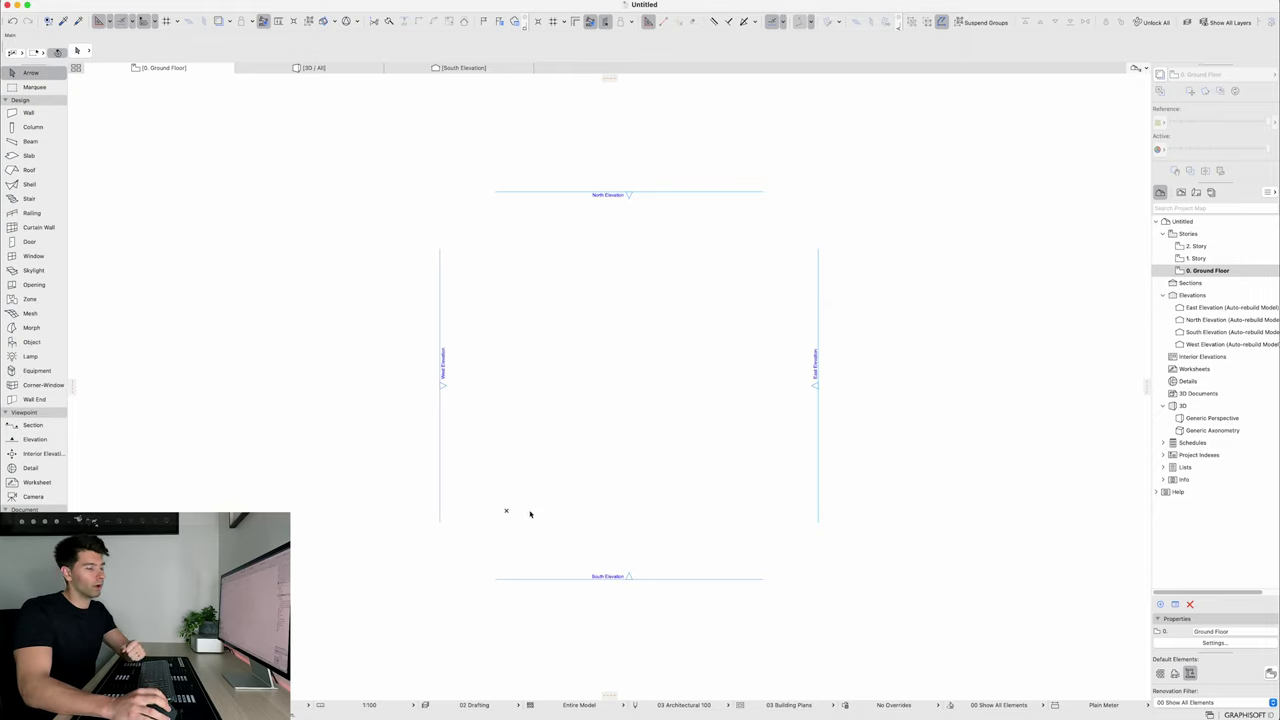
{"action": "left_click_drag", "start_coordinate": [474, 436], "coordinate": [396, 358]}
{"action": "key", "text": "Escape"}
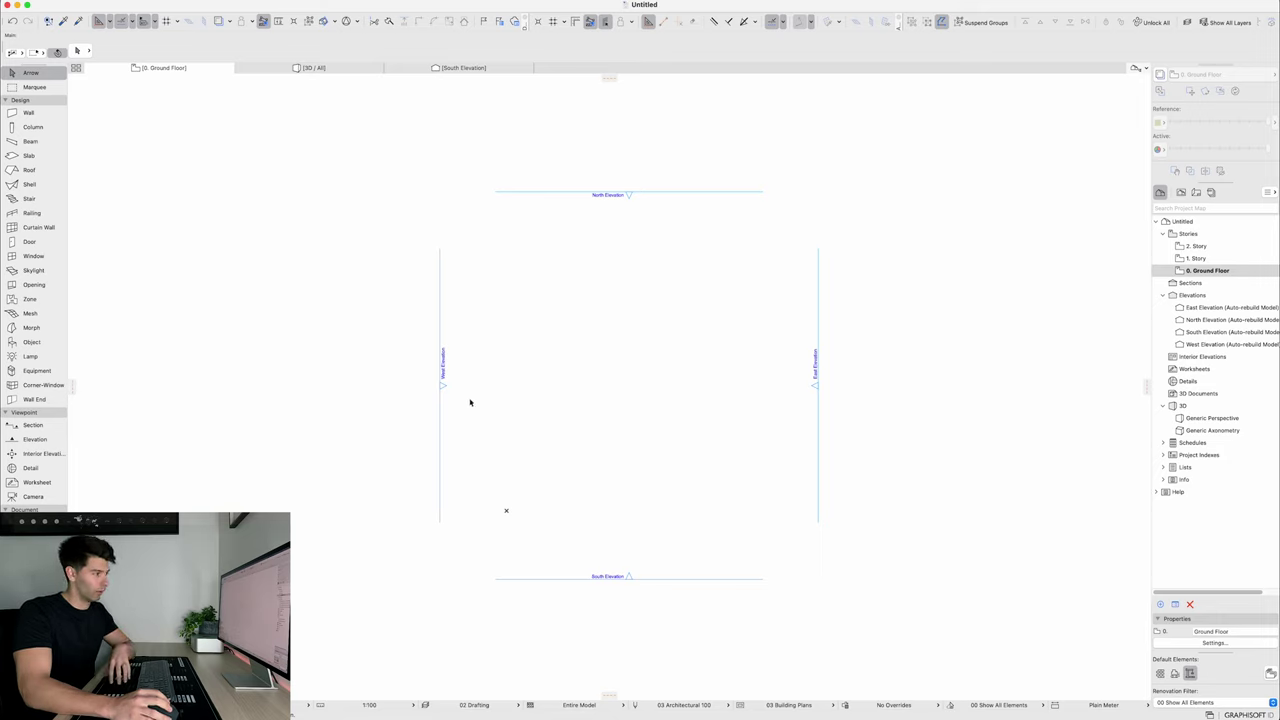
Select the West Elevation marker to examine its settings, and deselect it again
{"action": "left_click", "coordinate": [442, 386]}
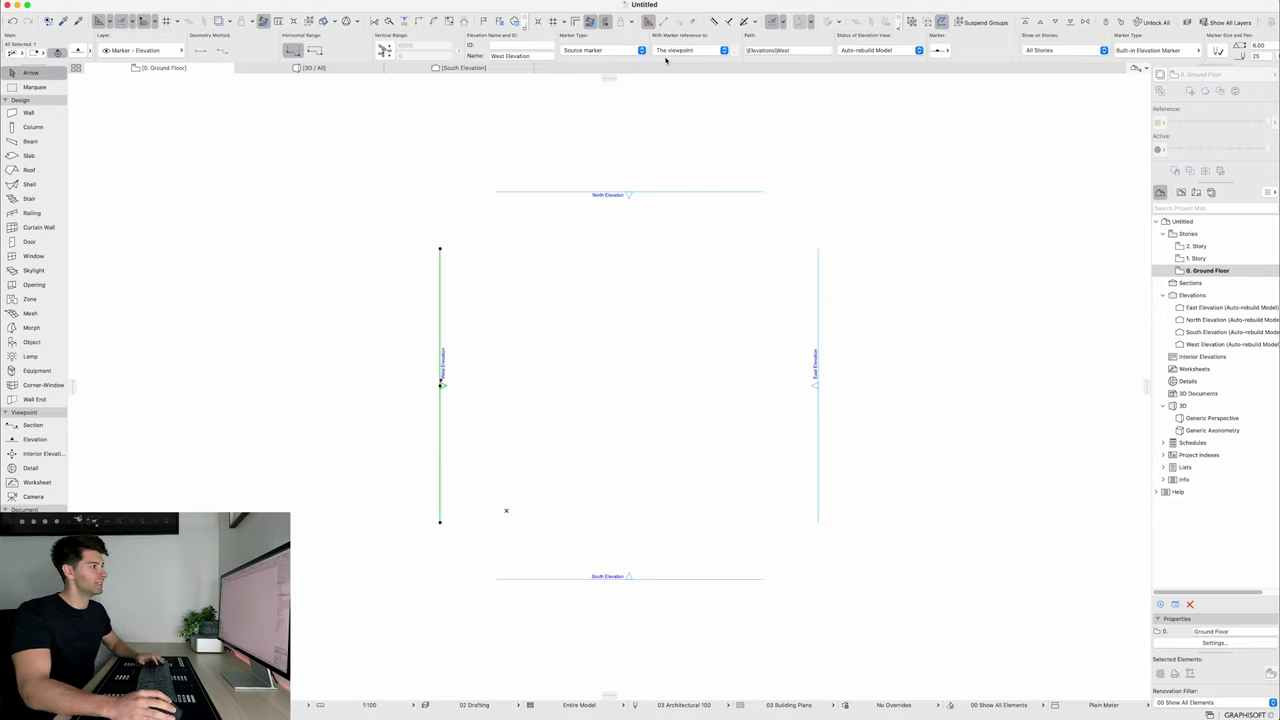
{"action": "left_click", "coordinate": [480, 330]}
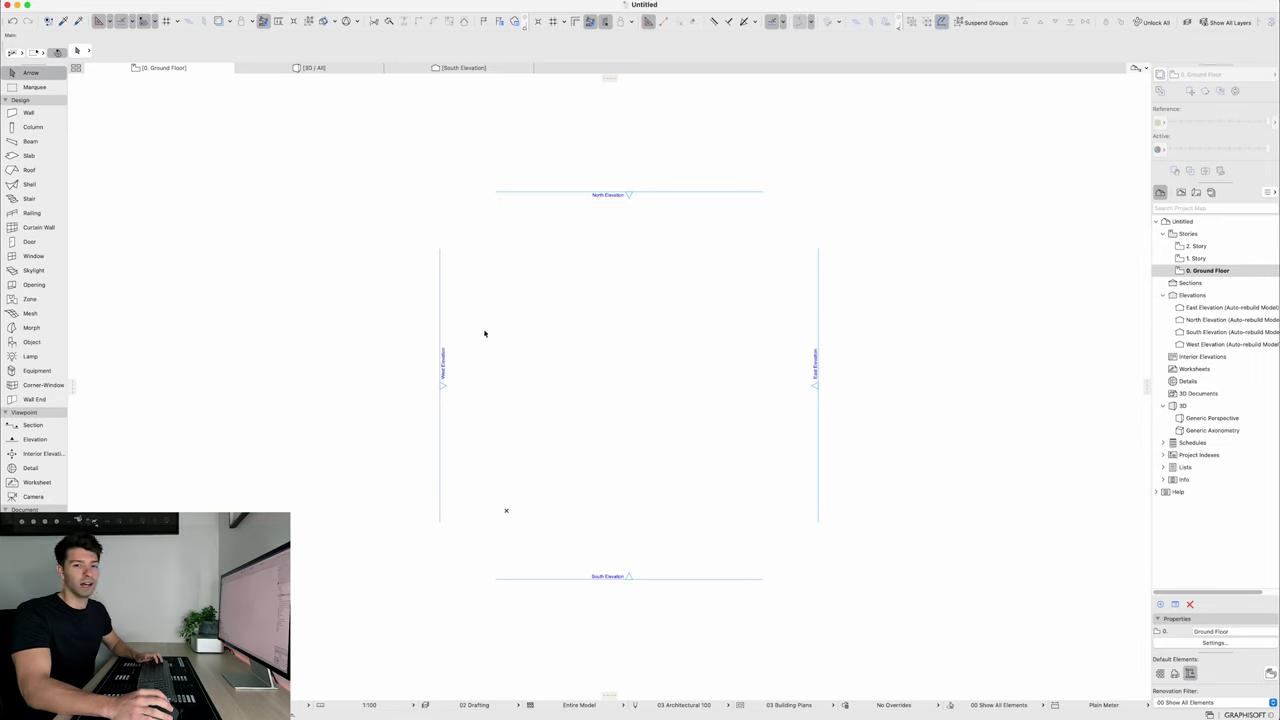
{"action": "mouse_move", "coordinate": [484, 333]}
{"action": "left_mouse_down"}
{"action": "mouse_move", "coordinate": [377, 434]}
{"action": "mouse_move", "coordinate": [357, 483]}
{"action": "left_mouse_up"}
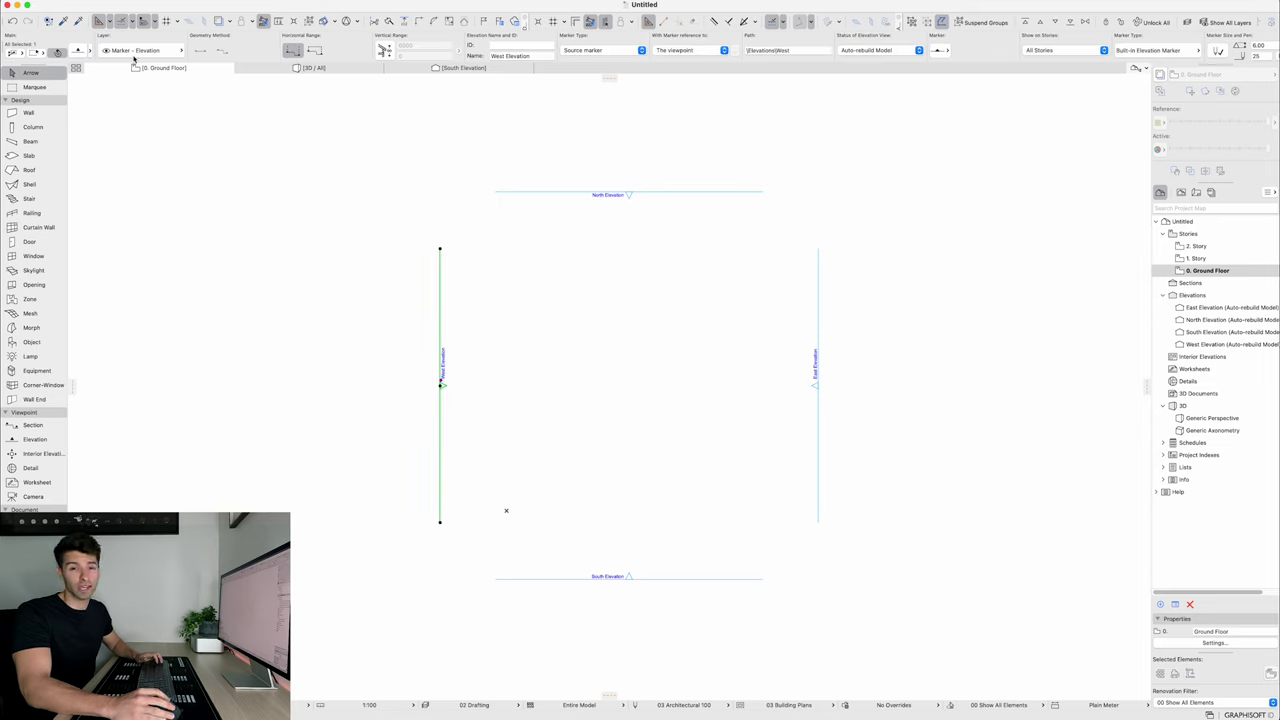
{"action": "left_click", "coordinate": [180, 166]}
Draw a short vertical test wall in the middle of the ground floor, select it to inspect its settings, and delete it
{"action": "left_click", "coordinate": [28, 112]}
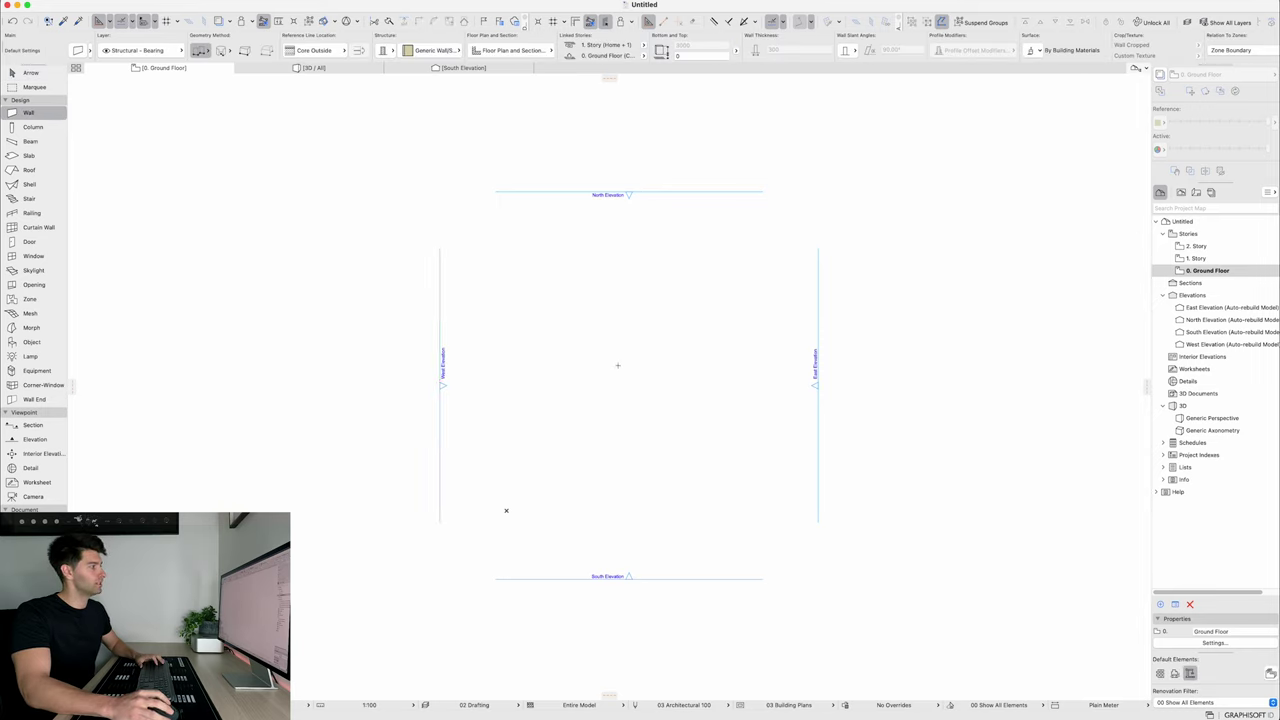
{"action": "left_click", "coordinate": [598, 305]}
{"action": "double_click", "coordinate": [599, 395]}
{"action": "left_click", "coordinate": [600, 337], "text": "shift"}
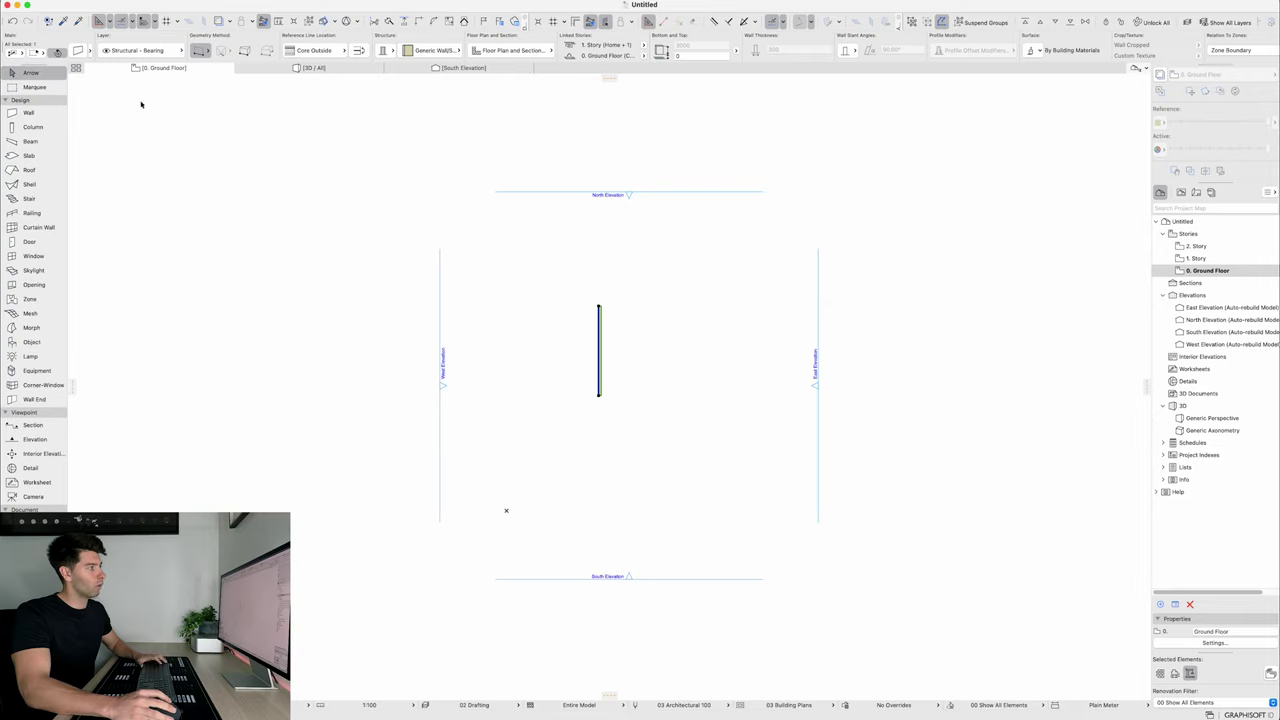
{"action": "key", "text": "Delete"}
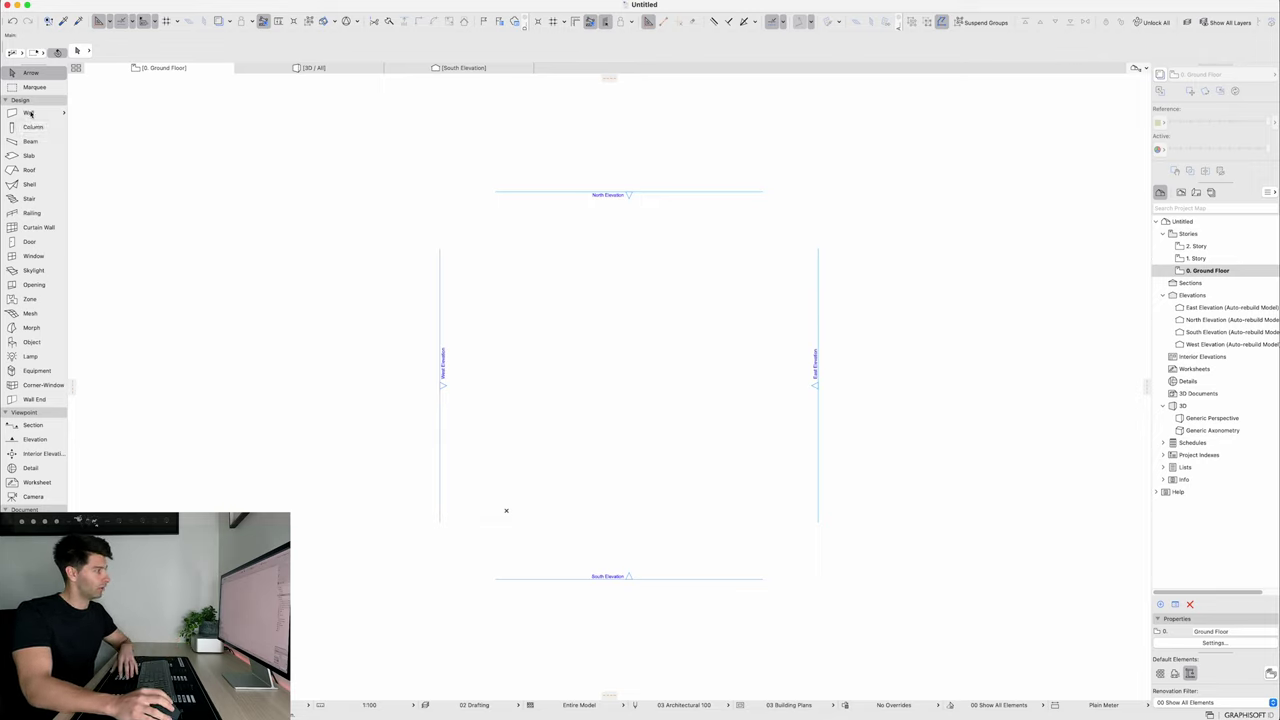
Start the Wall tool, keeping the Structural - Bearing layer, the chained geometry method and the Core Outside reference line
{"action": "left_click", "coordinate": [30, 113]}
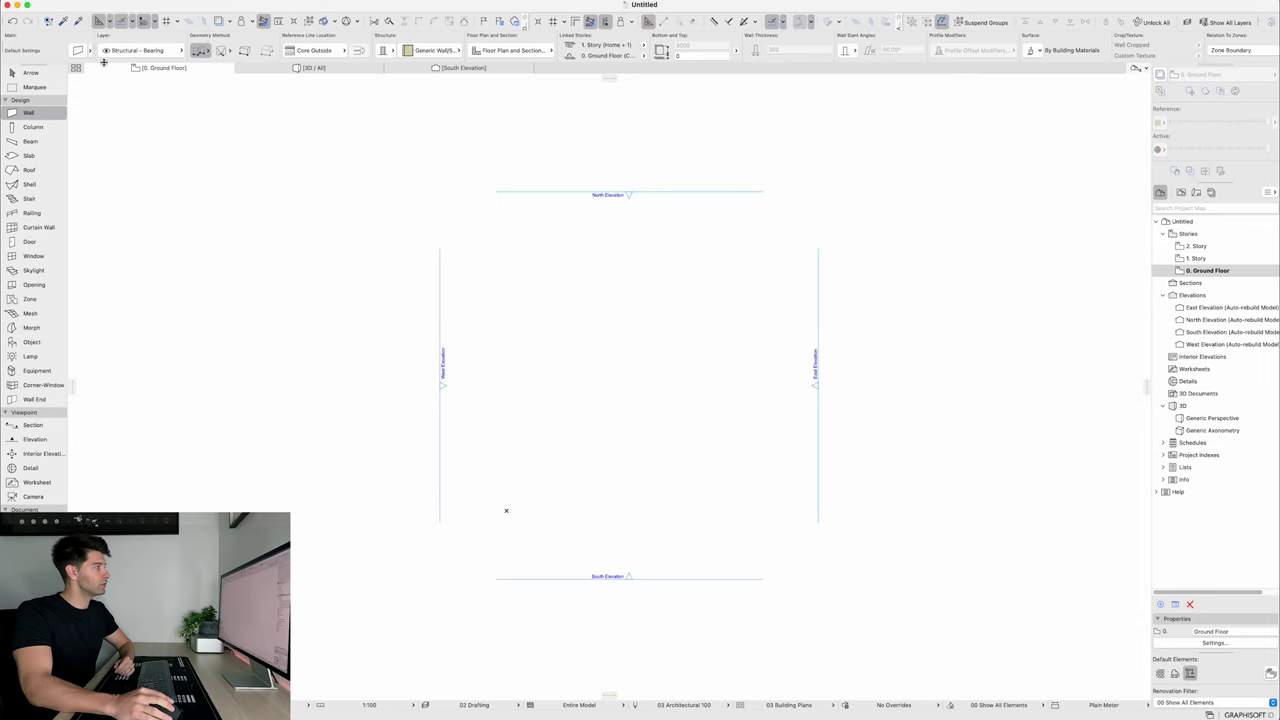
{"action": "left_click", "coordinate": [125, 51]}
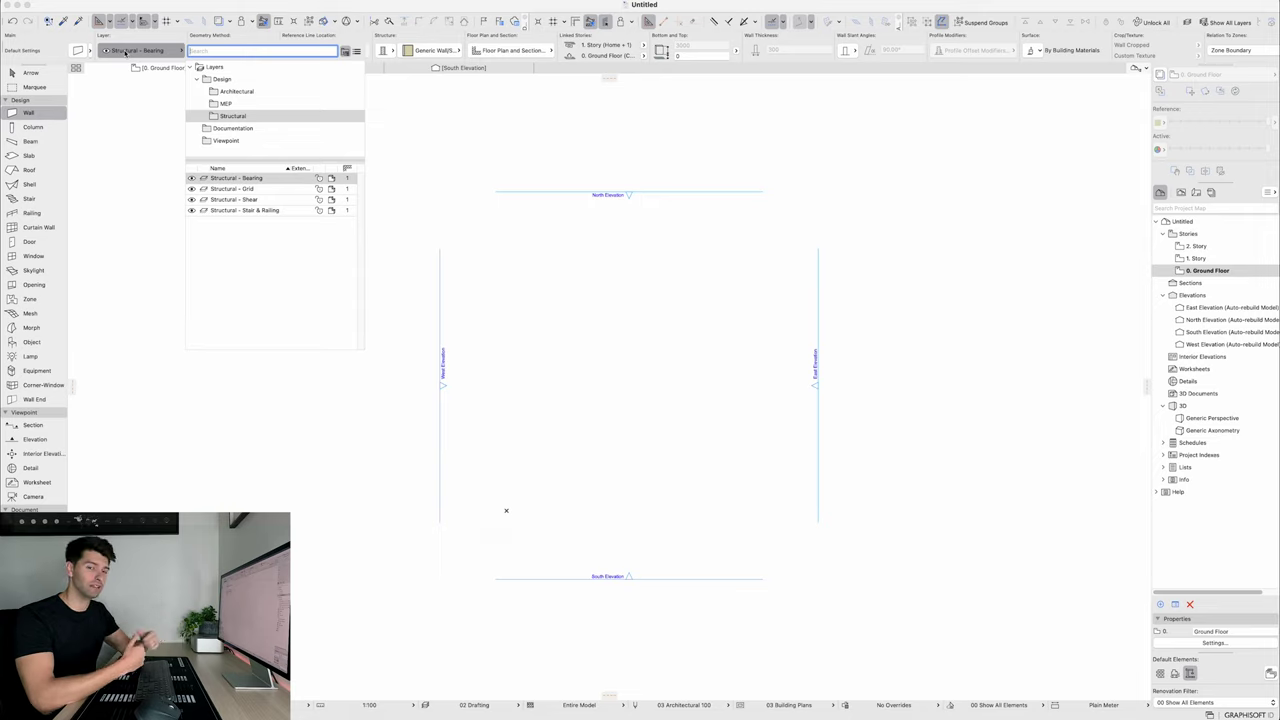
{"action": "left_click", "coordinate": [125, 51]}
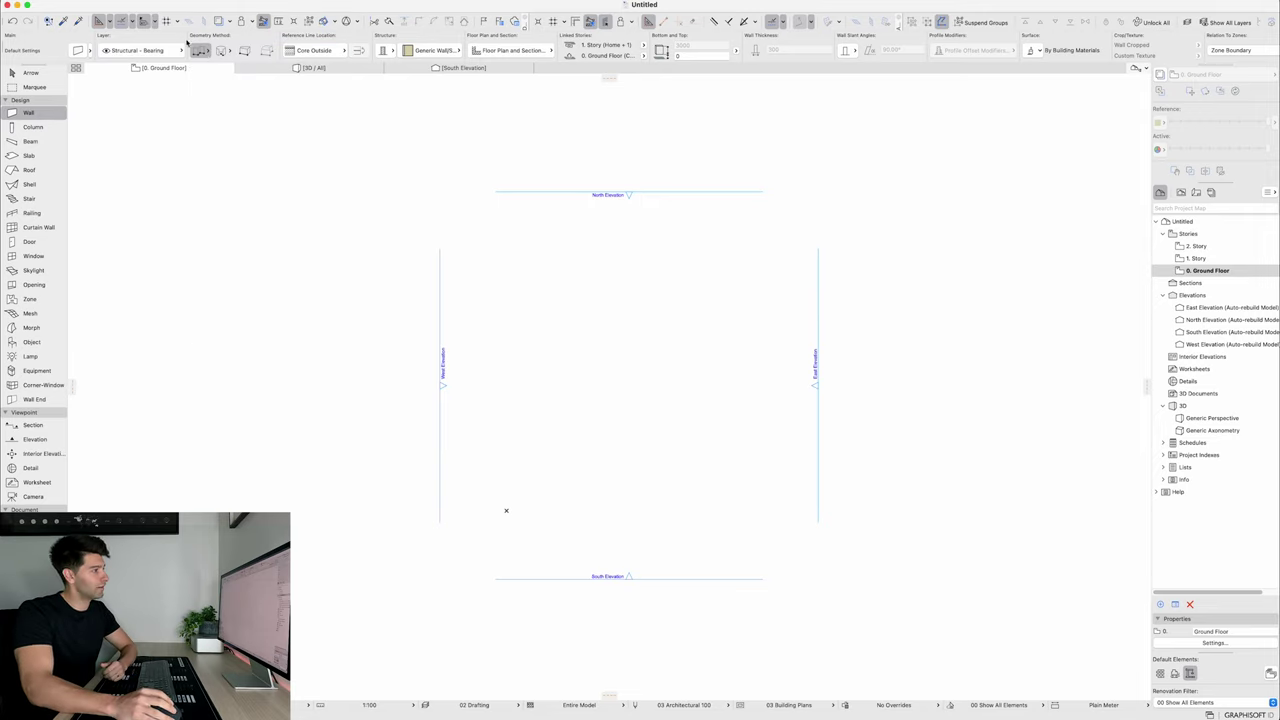
{"action": "left_click", "coordinate": [210, 53]}
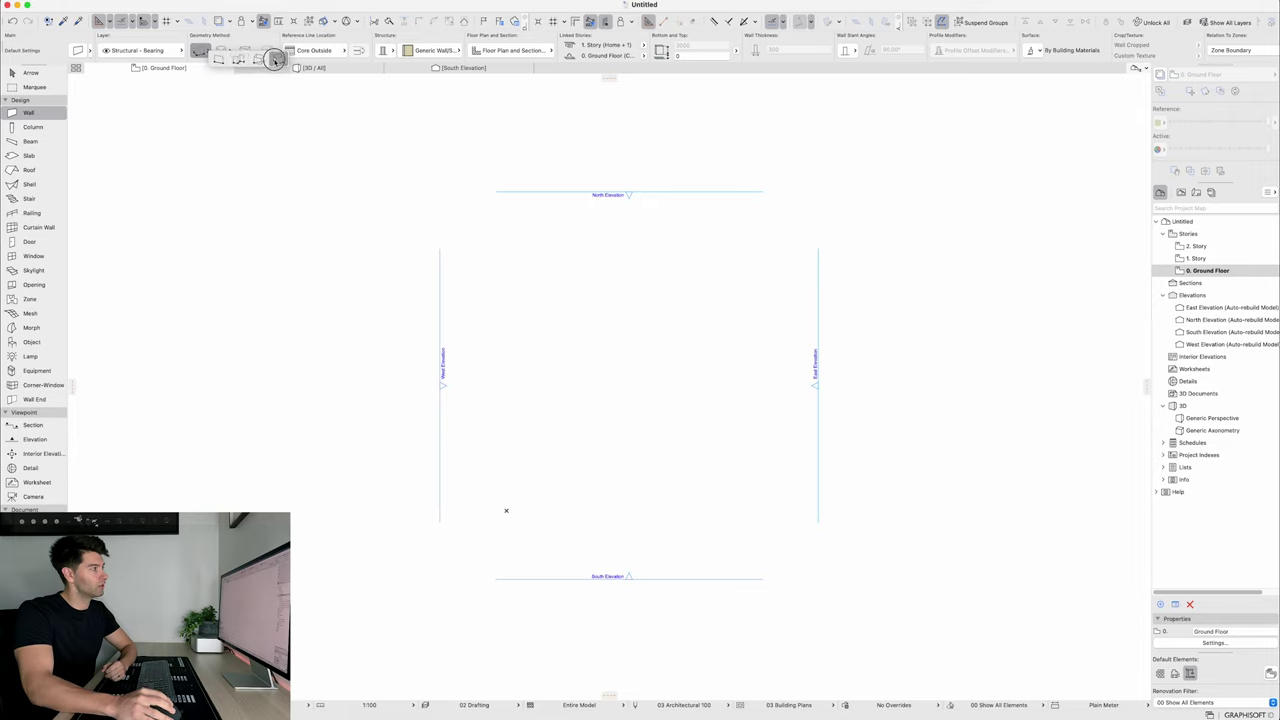
{"action": "left_click", "coordinate": [236, 60]}
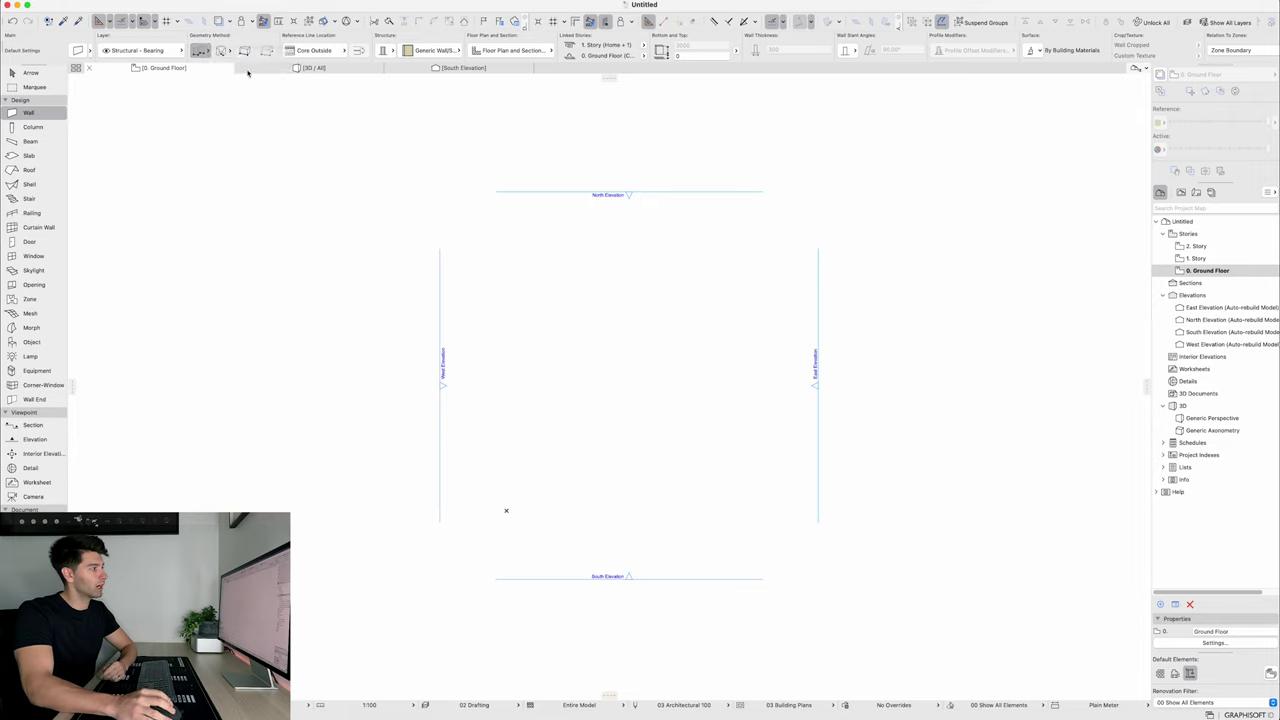
{"action": "left_click", "coordinate": [312, 52]}
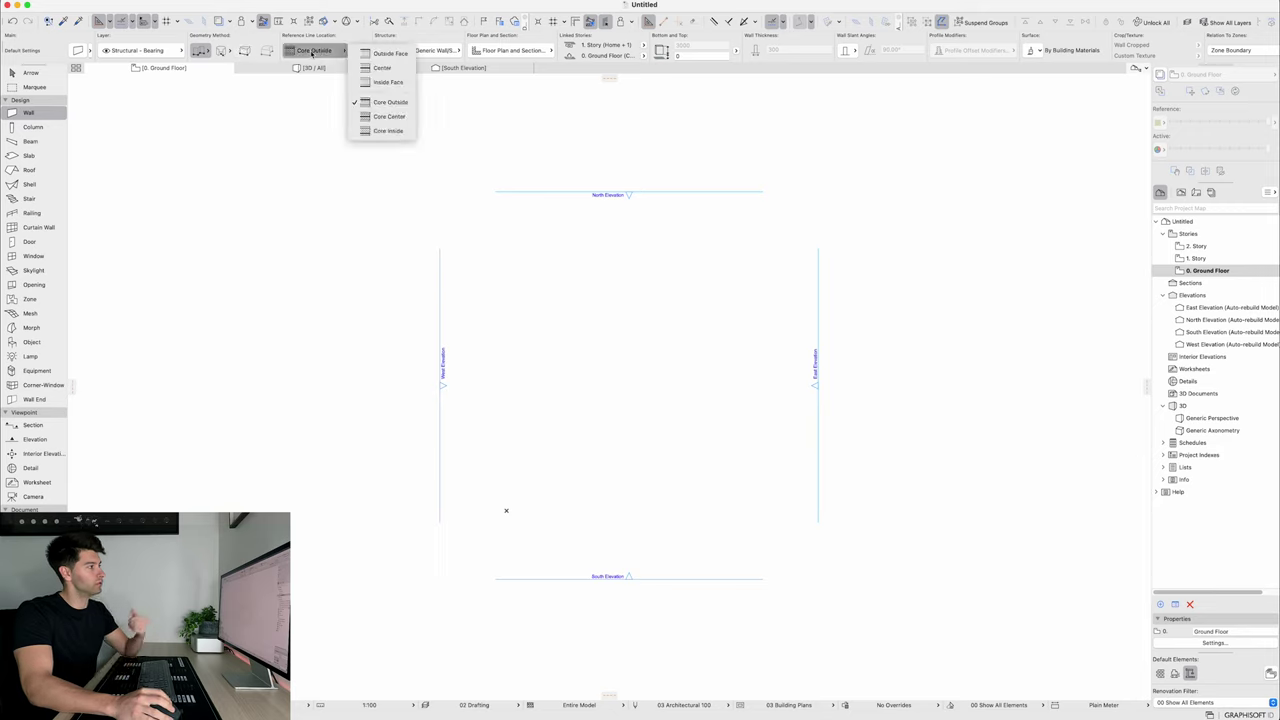
{"action": "left_click", "coordinate": [389, 103]}
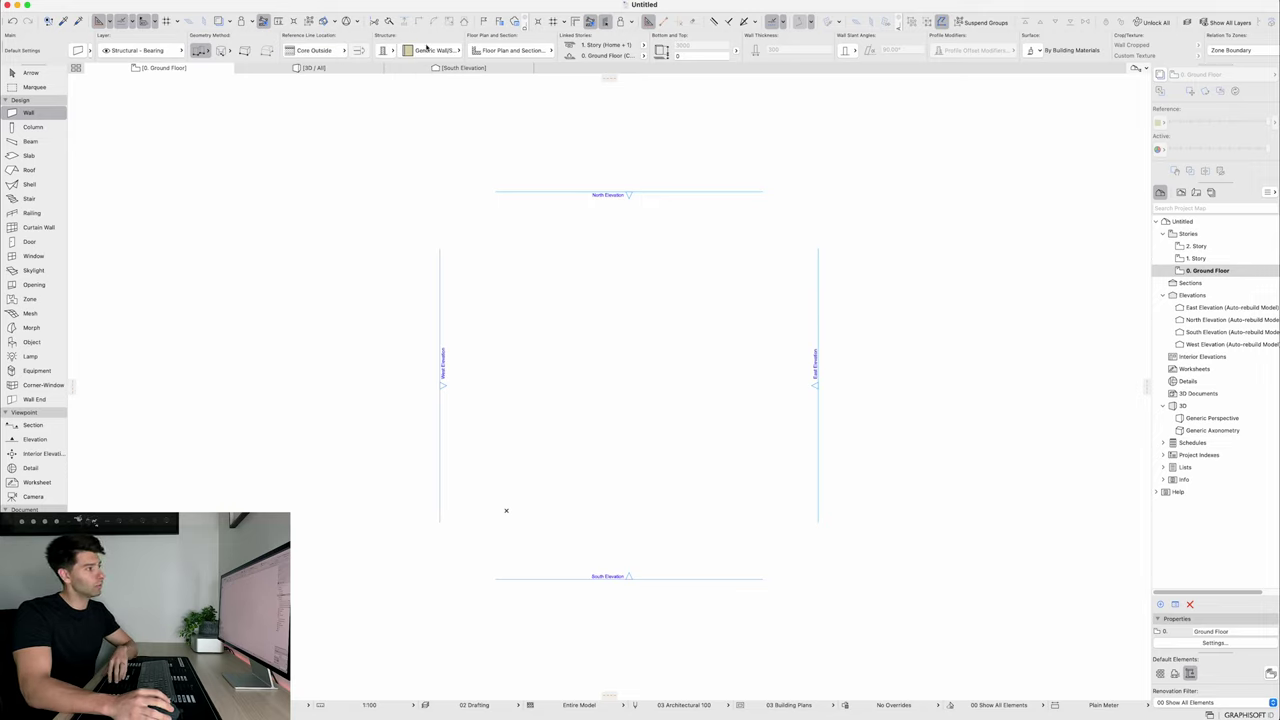
Compare the interior and exterior composites, and set the wall structure to 100 Block Insulated Cavity Plastered
{"action": "left_click", "coordinate": [428, 50]}
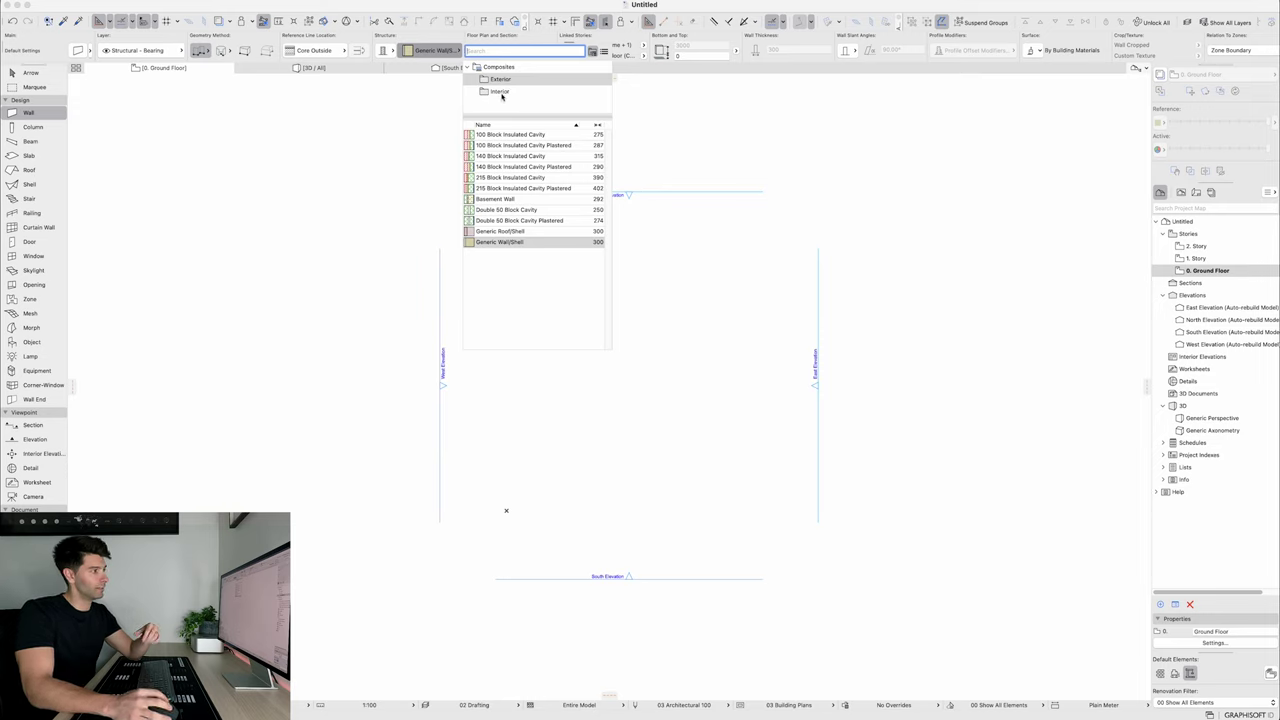
{"action": "left_click", "coordinate": [501, 92]}
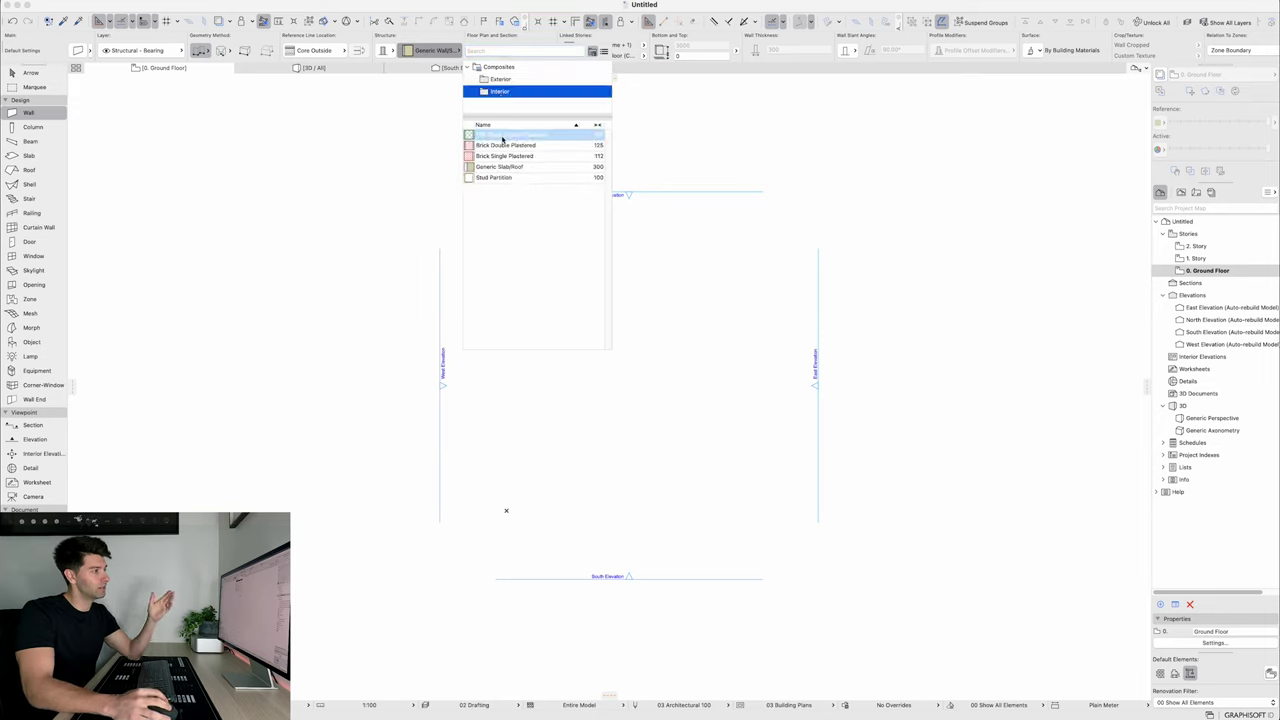
{"action": "left_click", "coordinate": [500, 79]}
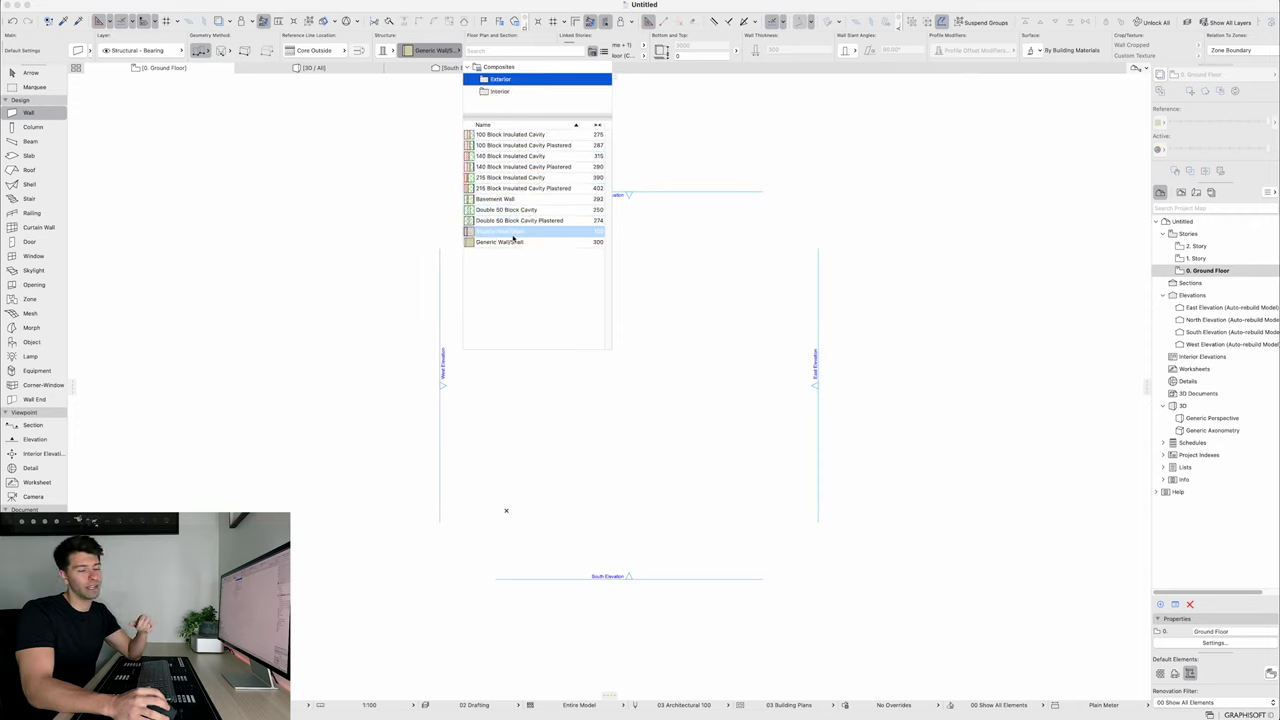
{"action": "mouse_move", "coordinate": [515, 238]}
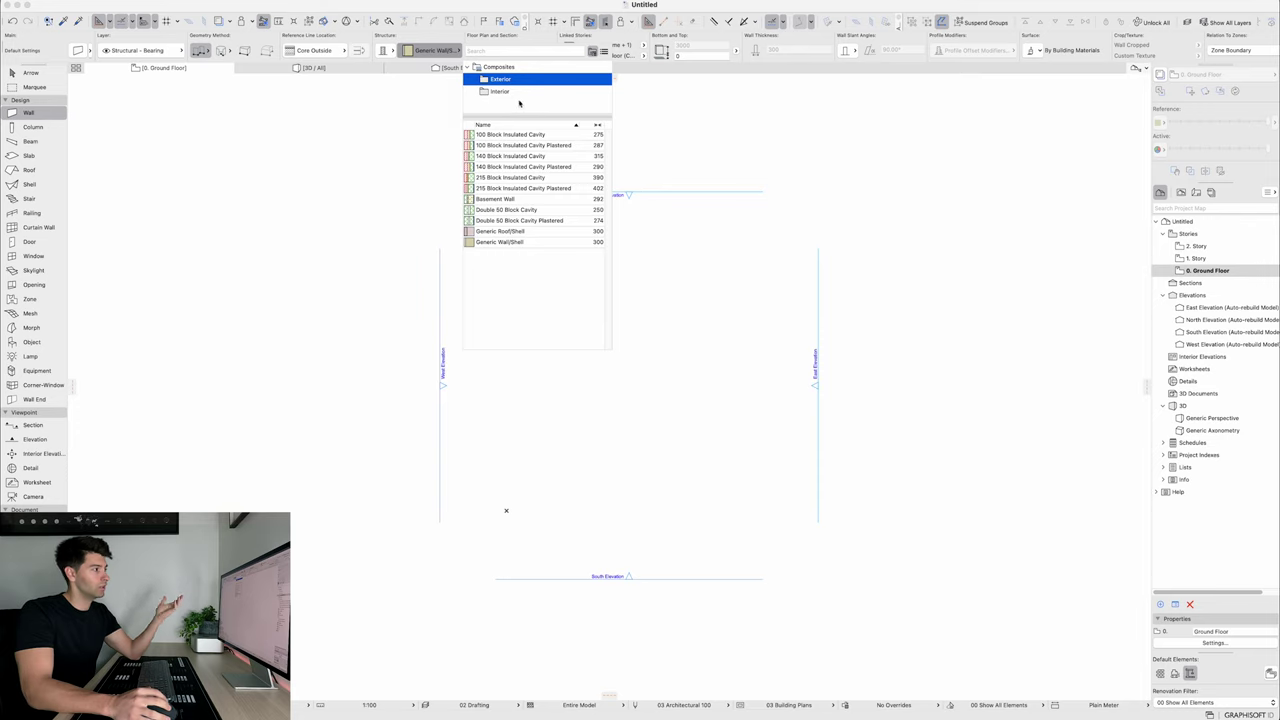
{"action": "left_click", "coordinate": [511, 91]}
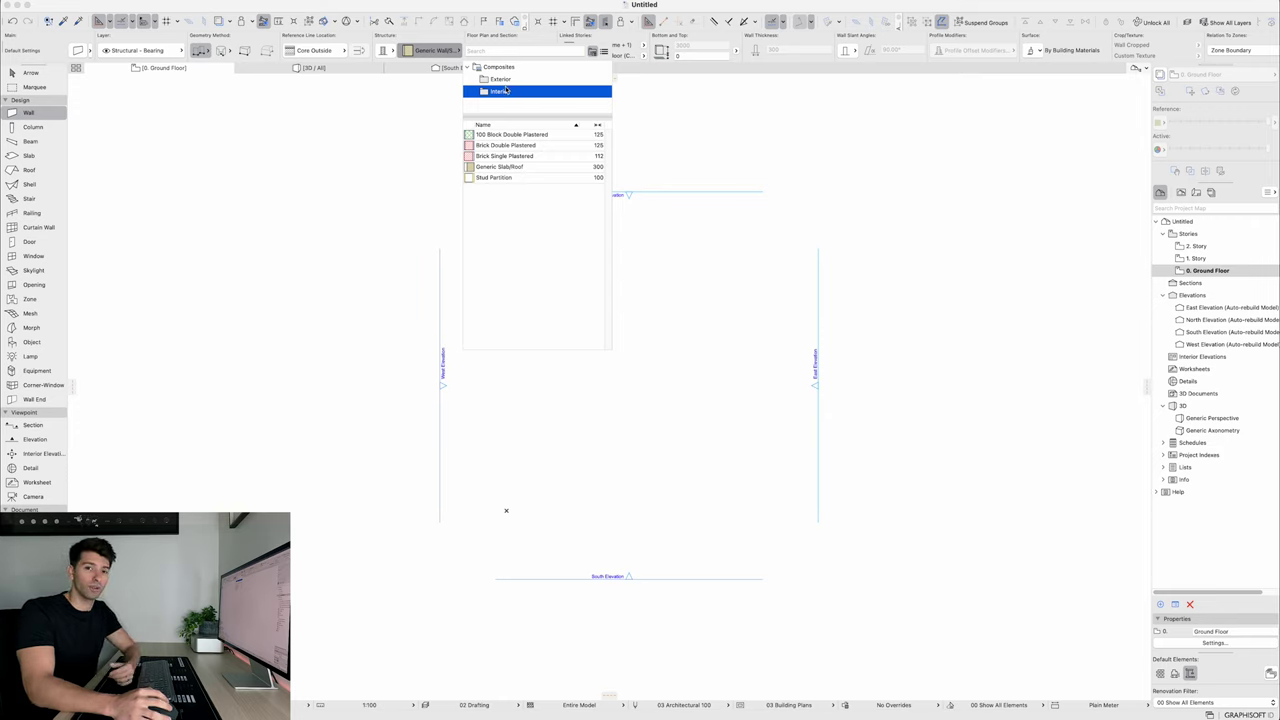
{"action": "left_click", "coordinate": [503, 79]}
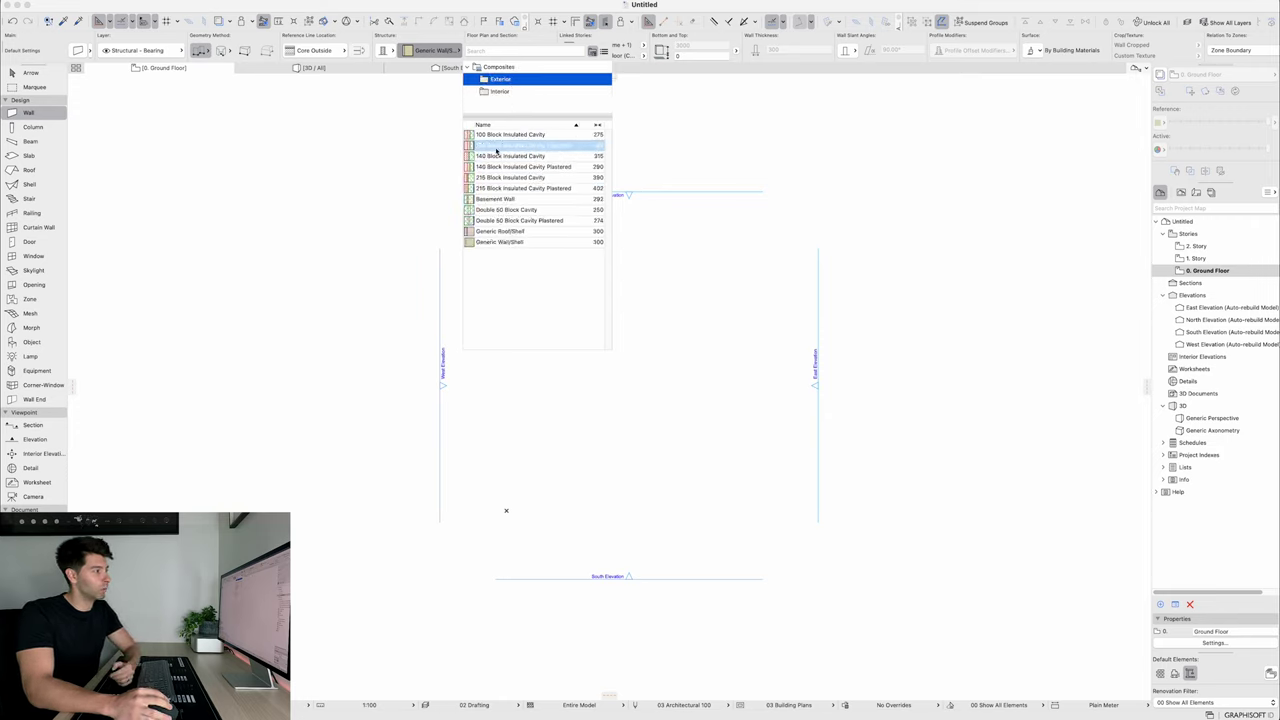
{"action": "left_click", "coordinate": [536, 149]}
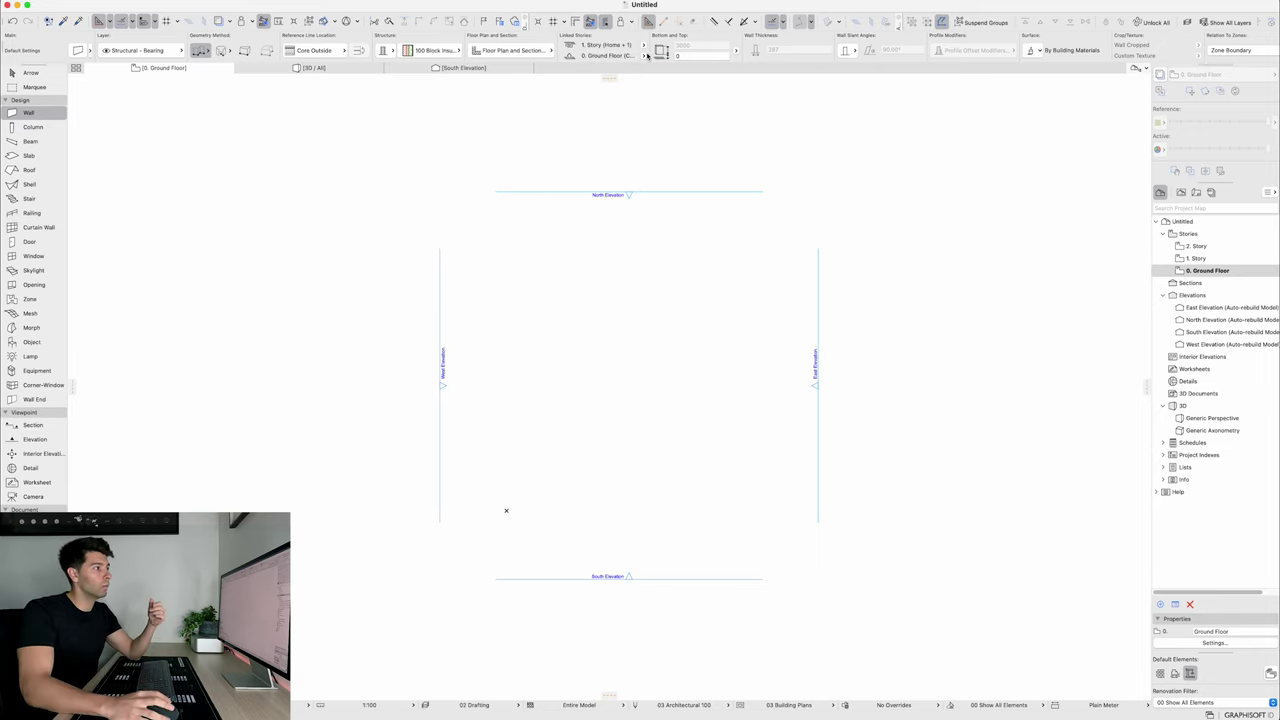
Try an unlinked wall top with a height of 2700, and relink the top to 1. Story (Home + 1)
{"action": "left_click", "coordinate": [647, 55]}
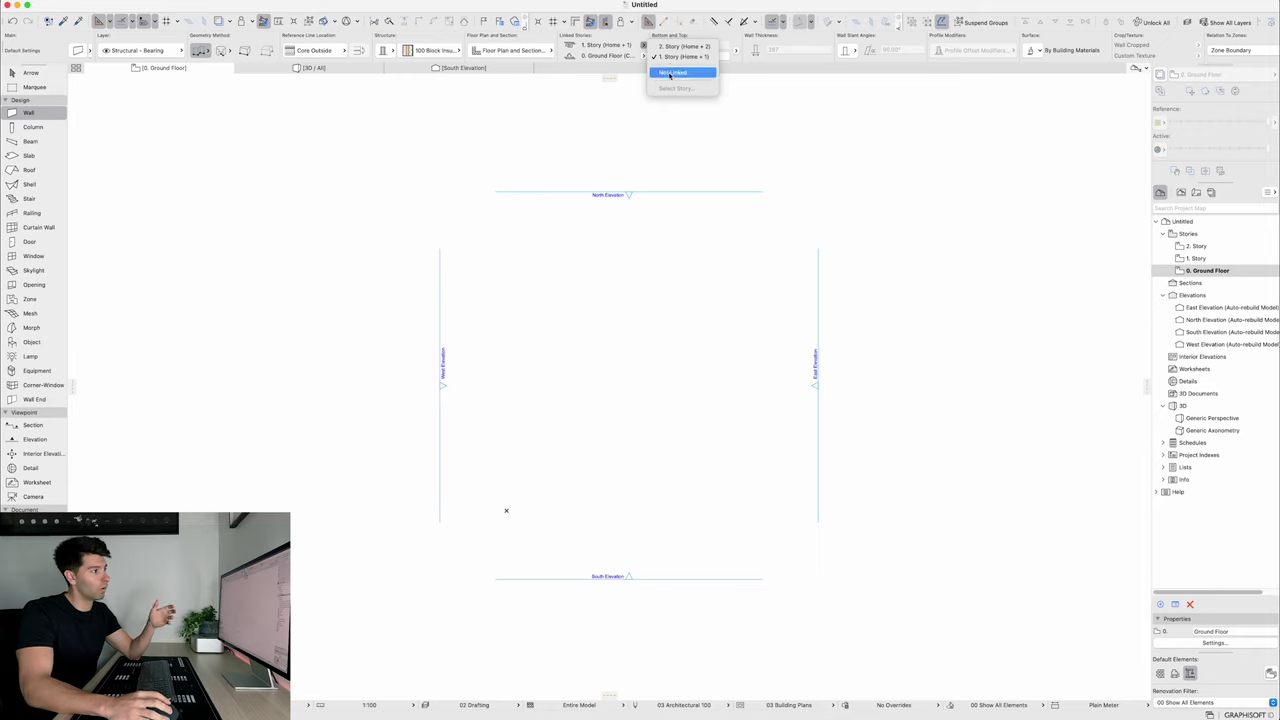
{"action": "left_click", "coordinate": [671, 73]}
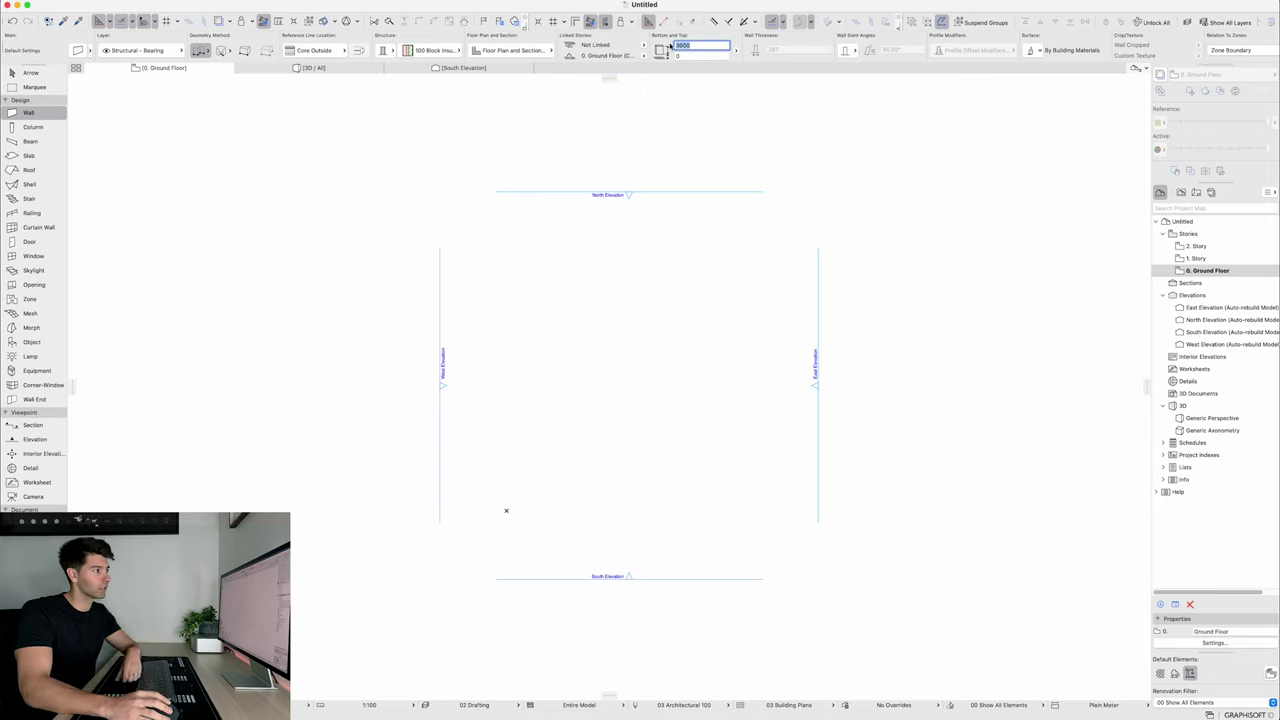
{"action": "type", "text": "27"}
{"action": "left_click", "coordinate": [692, 56]}
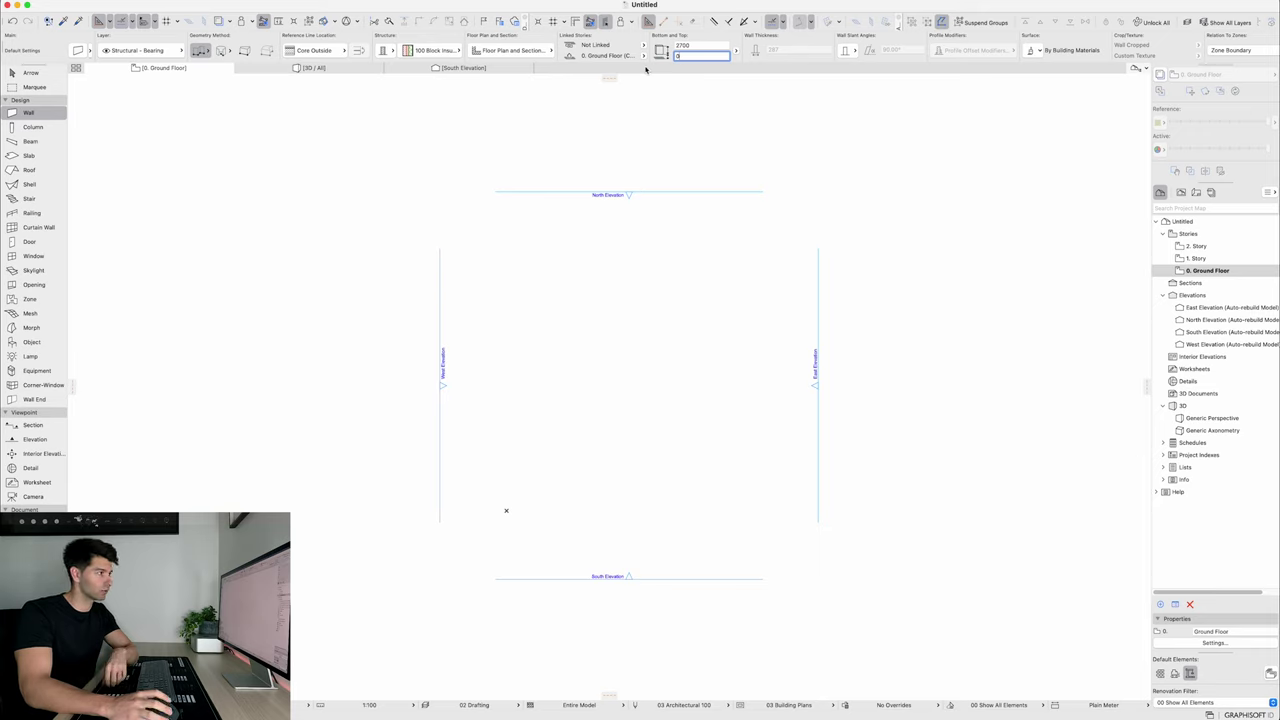
{"action": "left_click", "coordinate": [649, 48]}
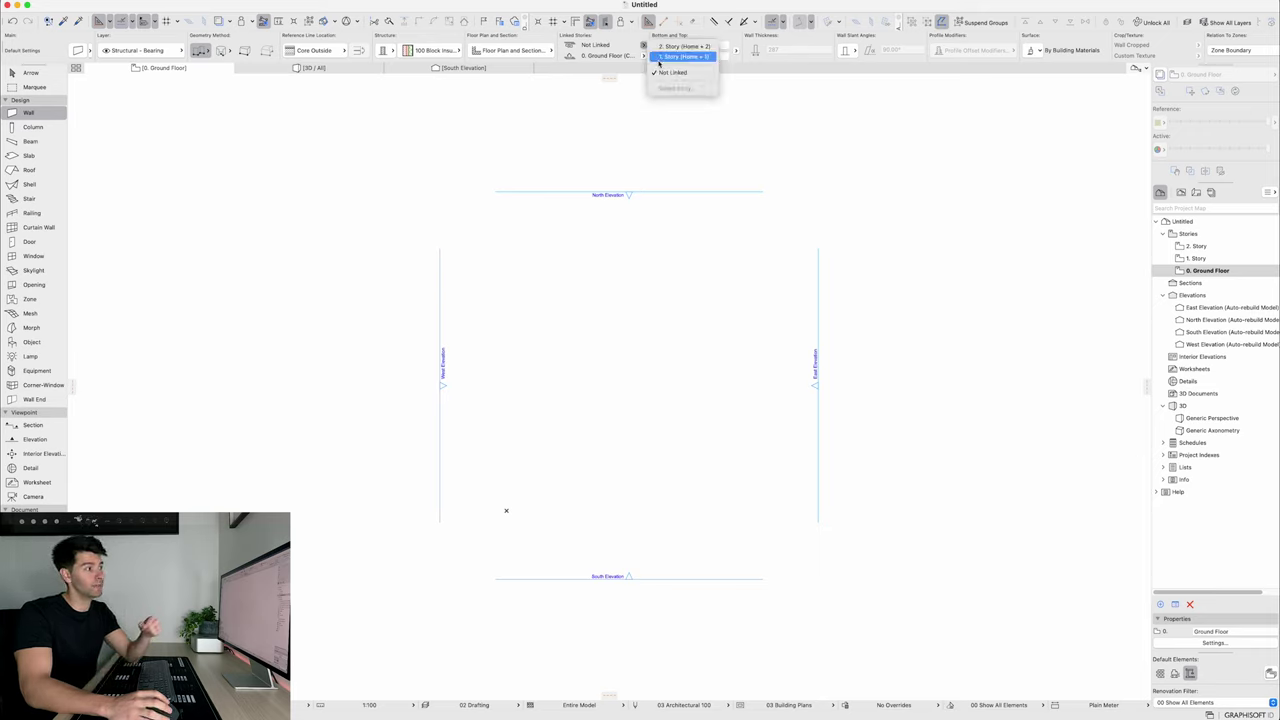
{"action": "left_click", "coordinate": [661, 57]}
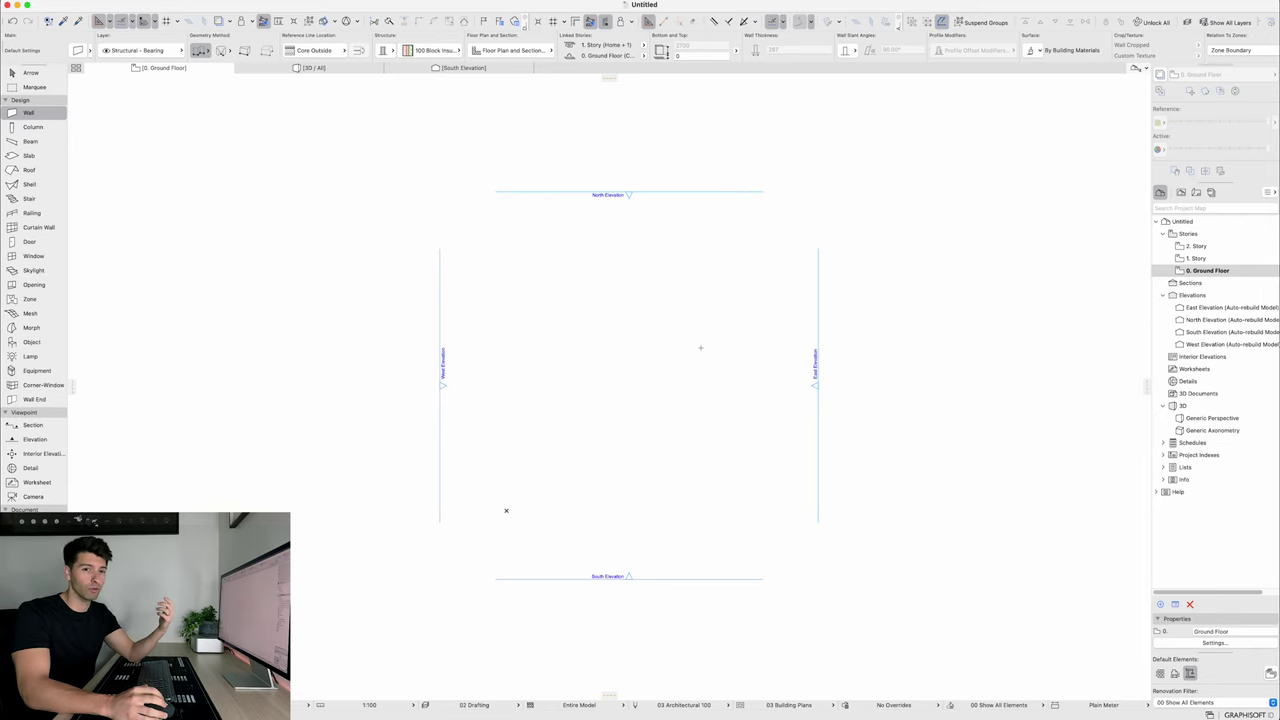
Draw a vertical wall 5000 mm long going up from its start point on the west side of the ground floor plan
{"action": "scroll", "coordinate": [600, 353], "scroll_direction": "up", "scroll_amount": 2}
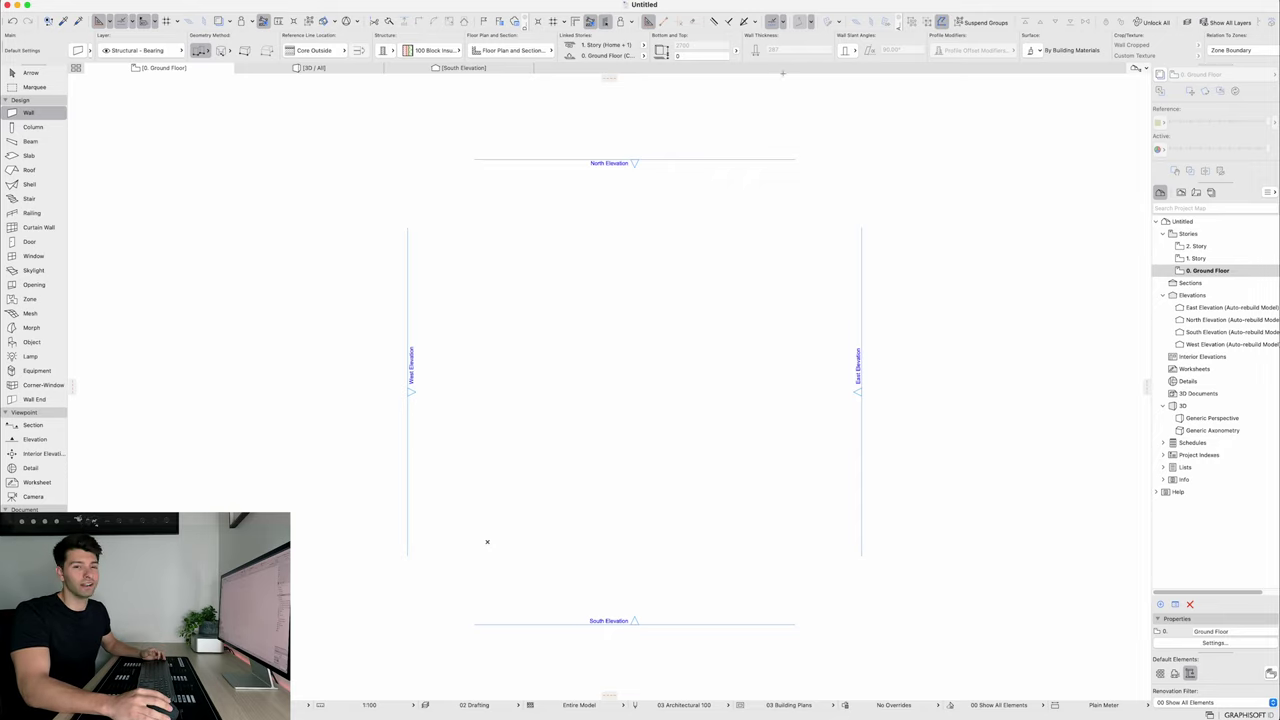
{"action": "left_click", "coordinate": [536, 421]}
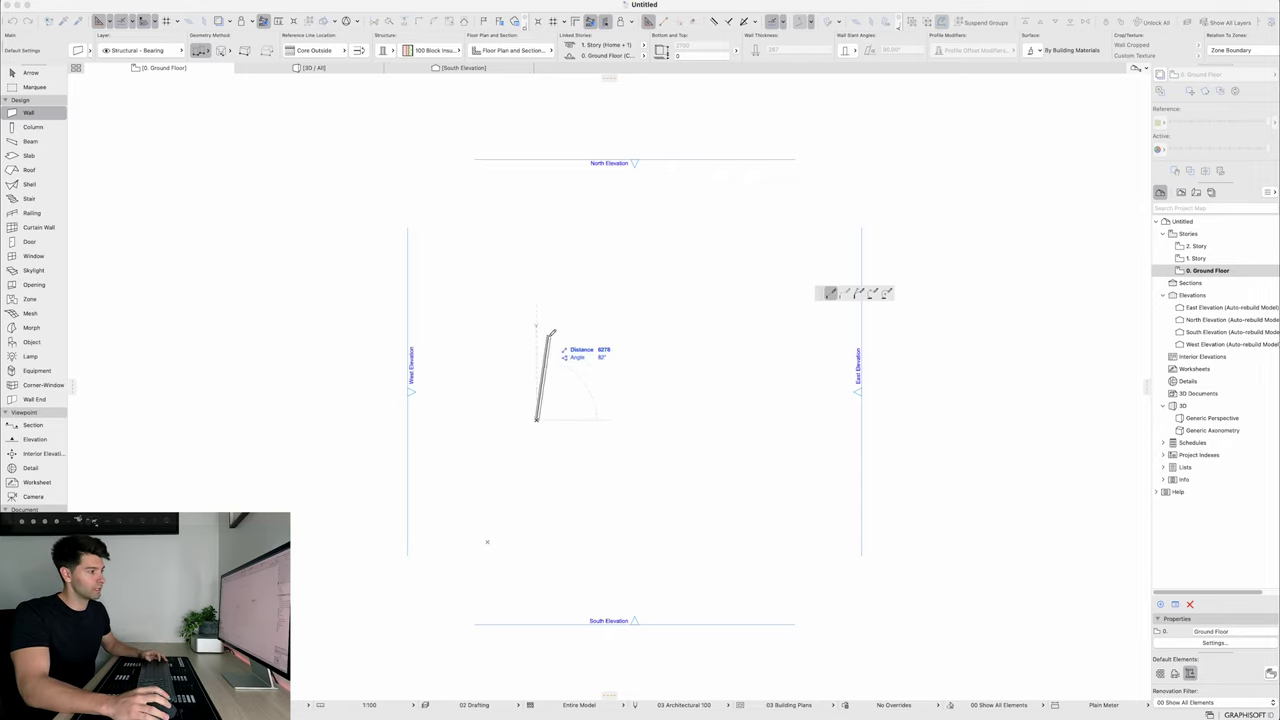
{"action": "scroll", "coordinate": [546, 334], "scroll_direction": "up", "scroll_amount": 2}
{"action": "scroll", "coordinate": [520, 312], "scroll_direction": "down", "scroll_amount": 3}
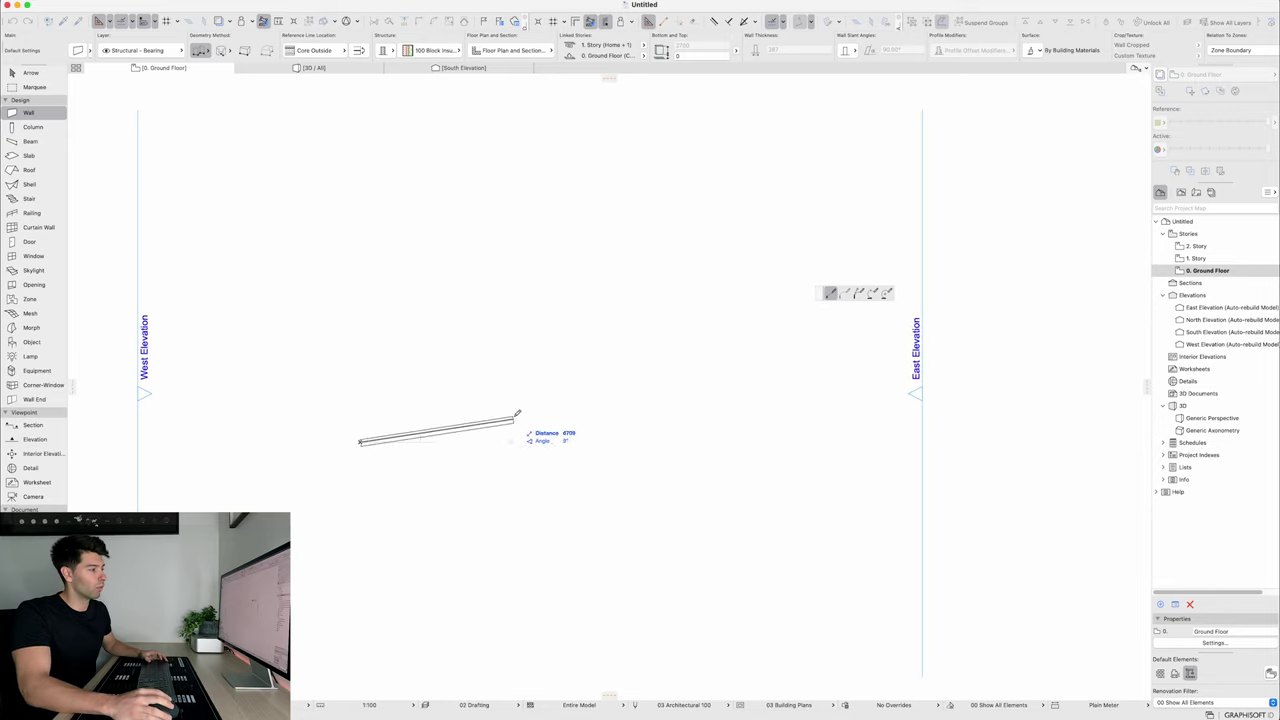
{"action": "scroll", "coordinate": [510, 412], "scroll_direction": "down", "scroll_amount": 2}
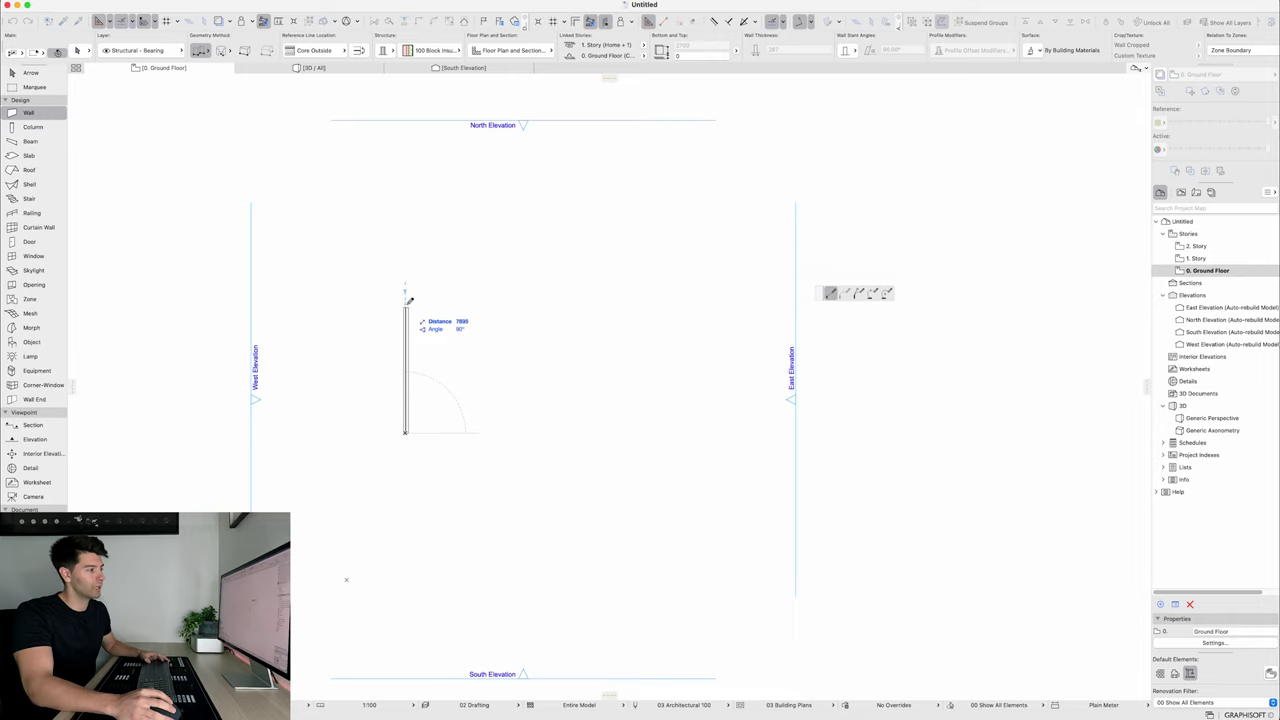
{"action": "scroll", "coordinate": [411, 283], "scroll_direction": "up", "scroll_amount": 3}
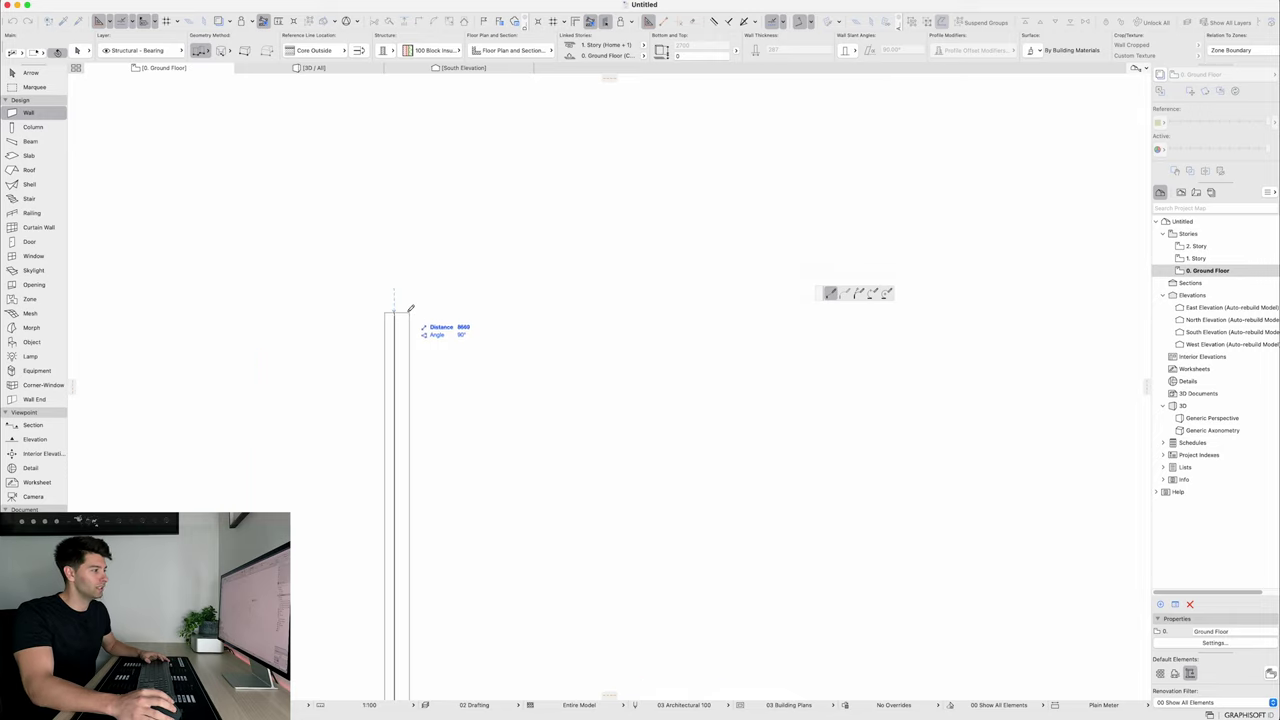
{"action": "scroll", "coordinate": [394, 308], "scroll_direction": "down", "scroll_amount": 3}
{"action": "key", "text": "Tab"}
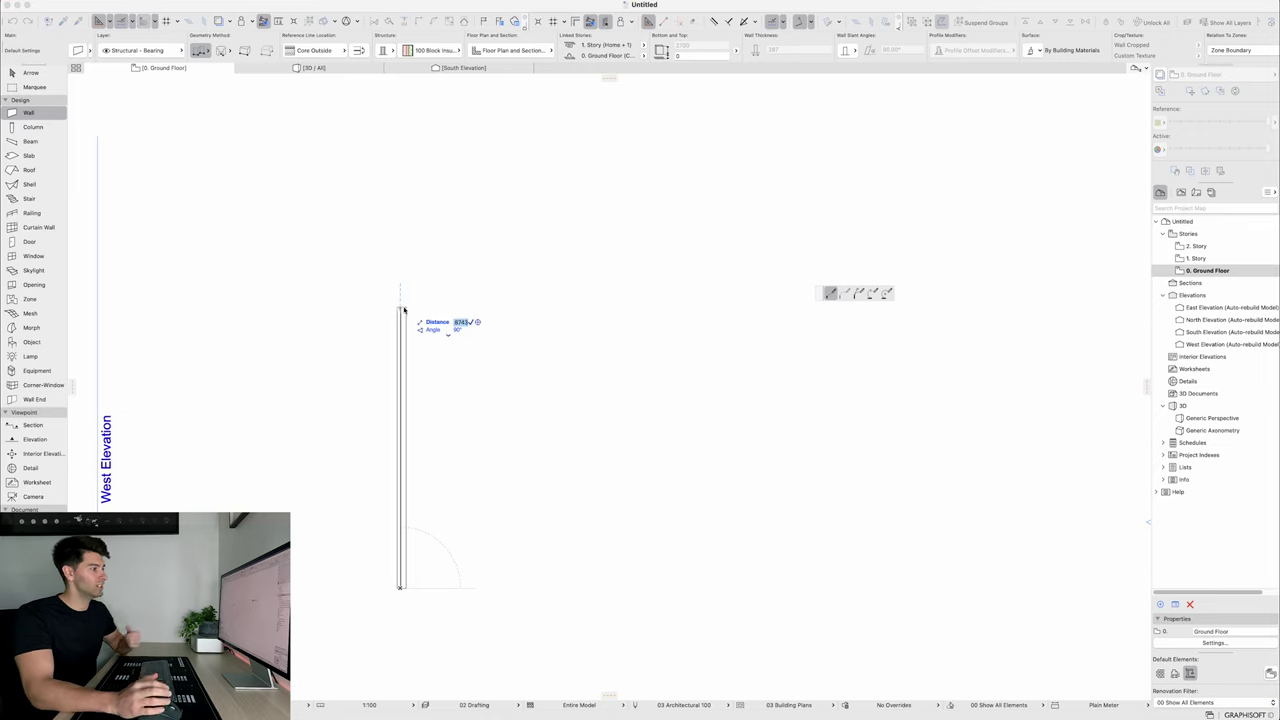
{"action": "type", "text": "5000"}
{"action": "key", "text": "Return"}
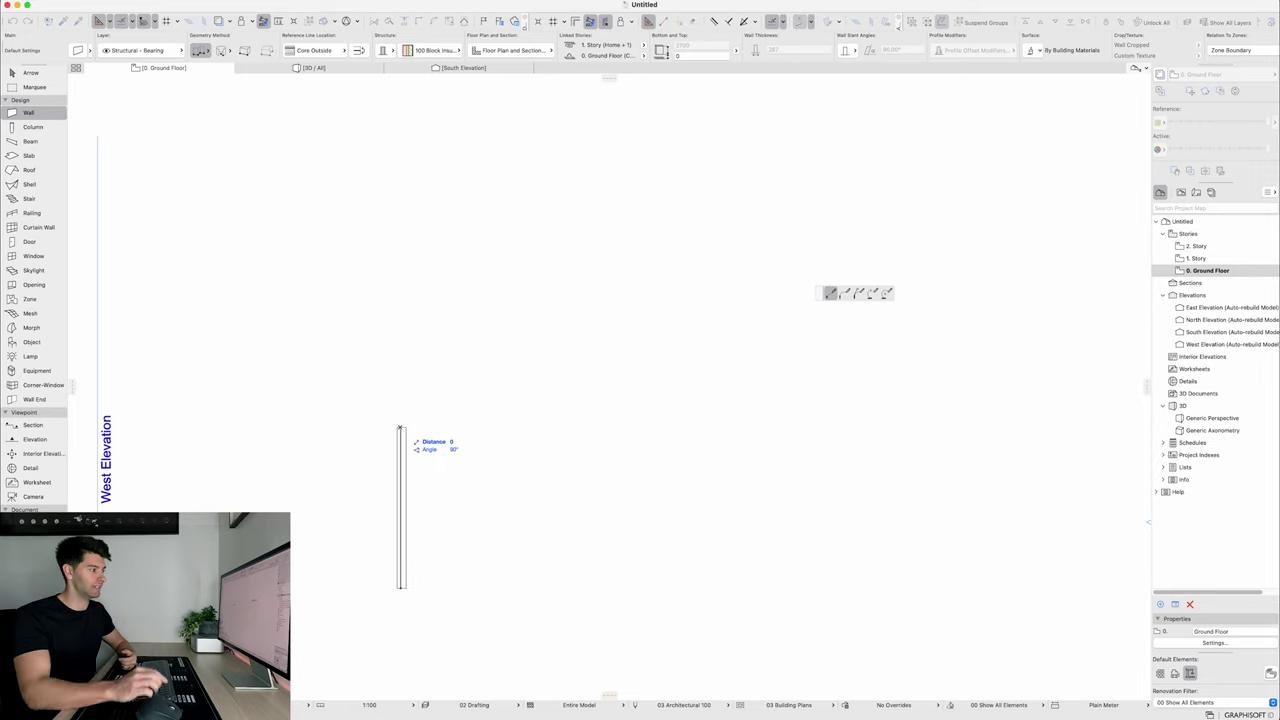
Continue the wall chain 10000 mm east, 5000 mm south and back to the start point to close the rectangle
{"action": "scroll", "coordinate": [400, 430], "scroll_direction": "down", "scroll_amount": 2}
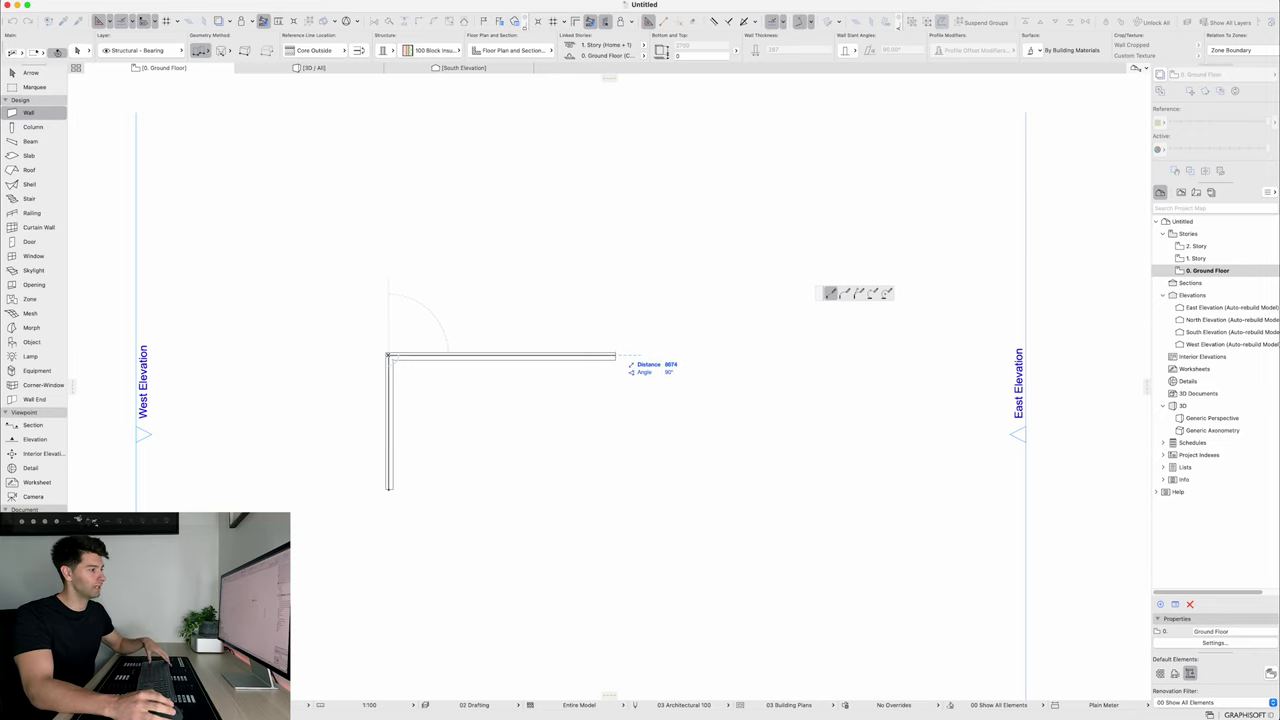
{"action": "type", "text": "10000"}
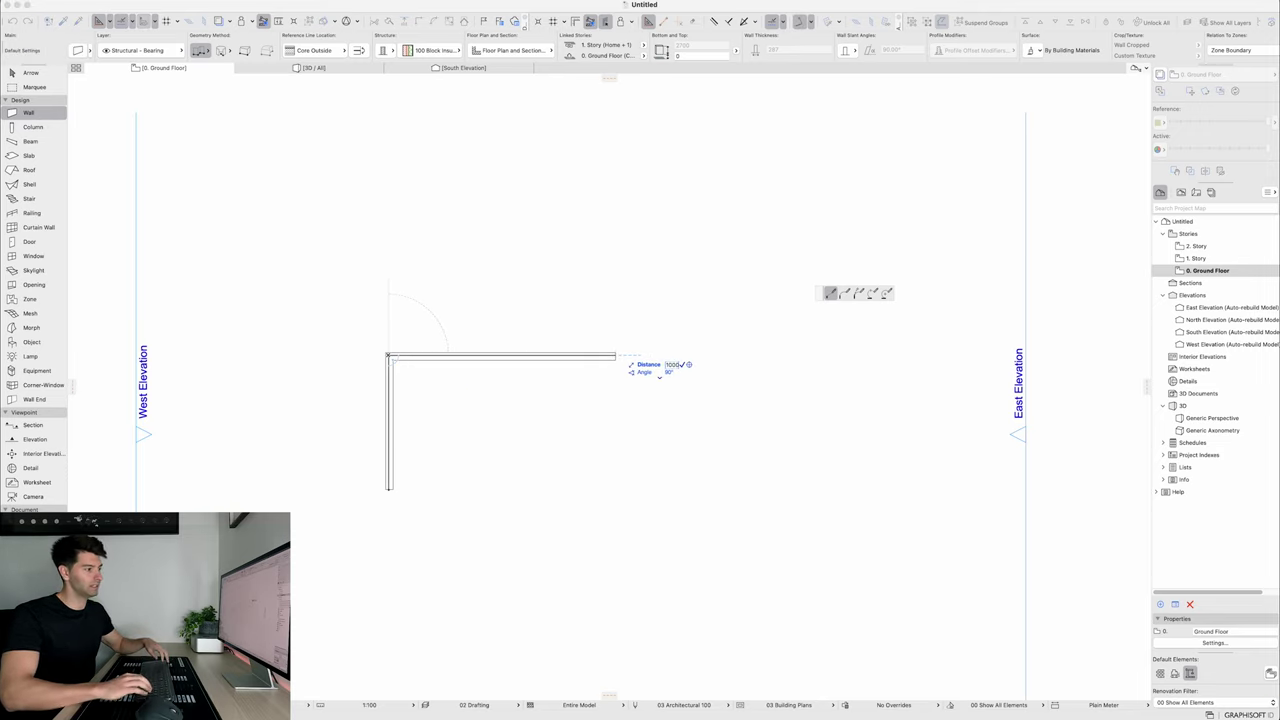
{"action": "key", "text": "Return"}
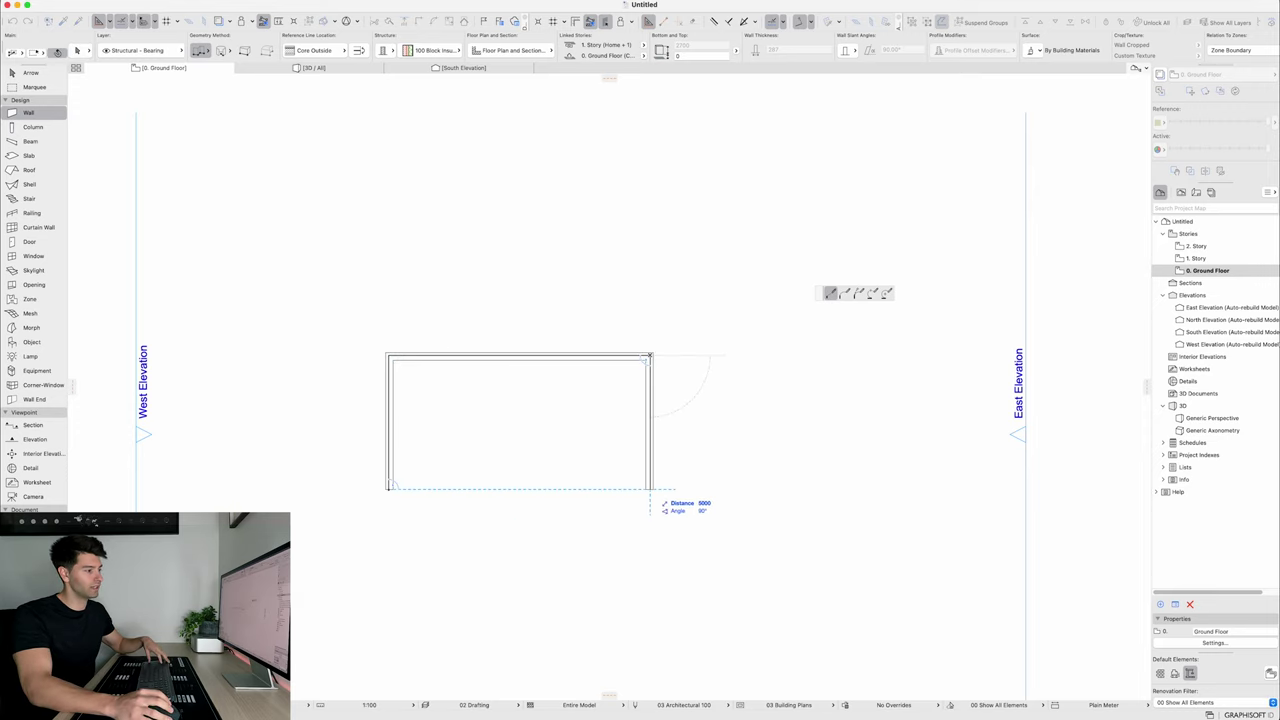
{"action": "left_click", "coordinate": [650, 489]}
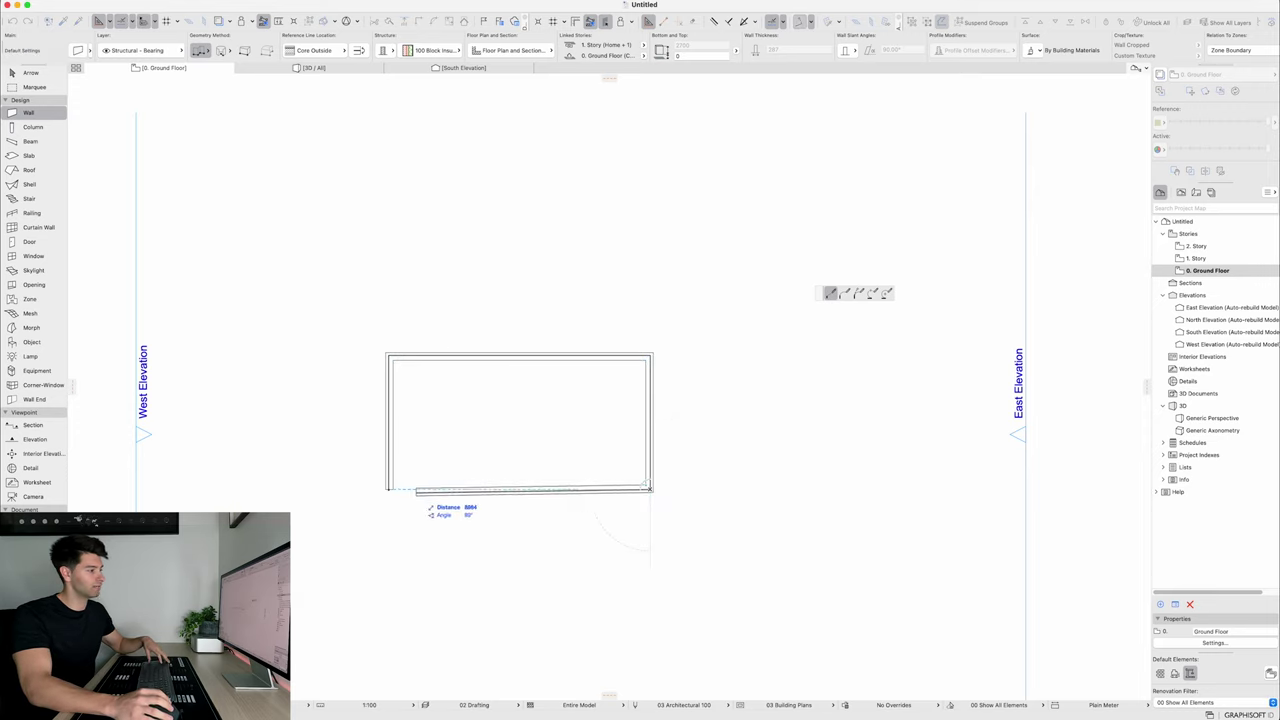
{"action": "left_click", "coordinate": [390, 487]}
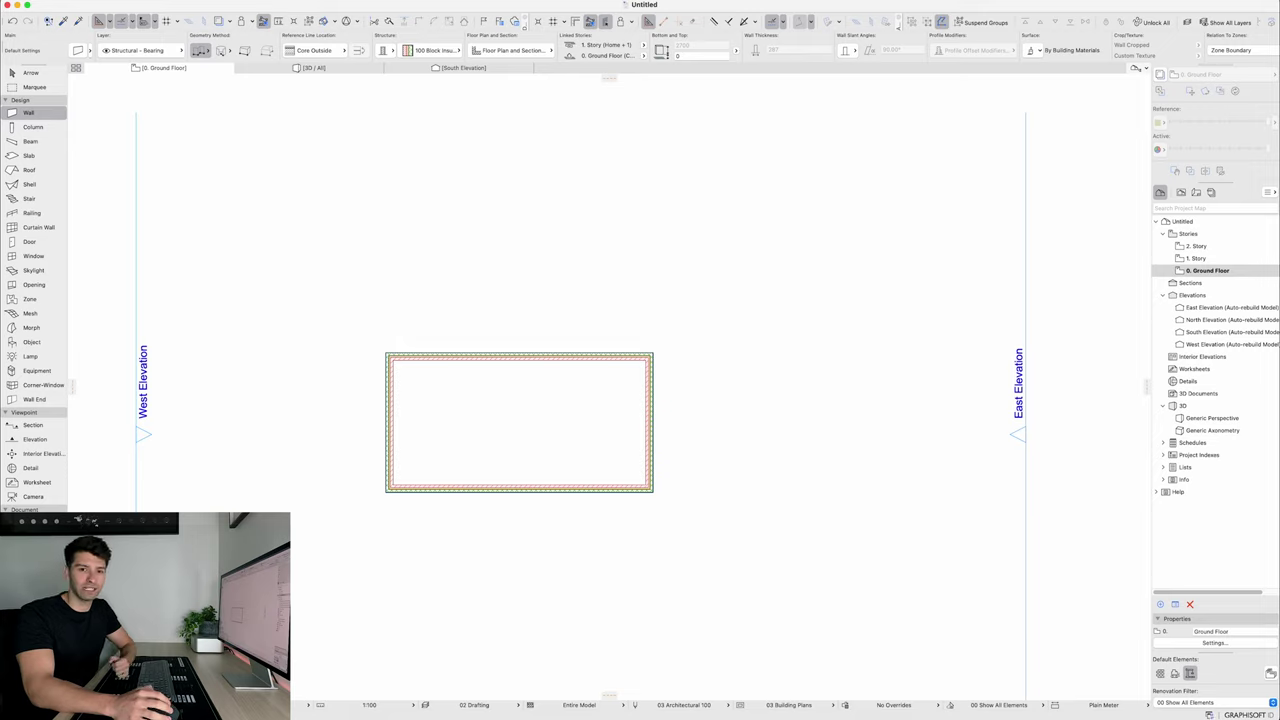
Leave the Wall tool and examine the finished wall rectangle in the 3D view from above
{"action": "key", "text": "shift+F1"}
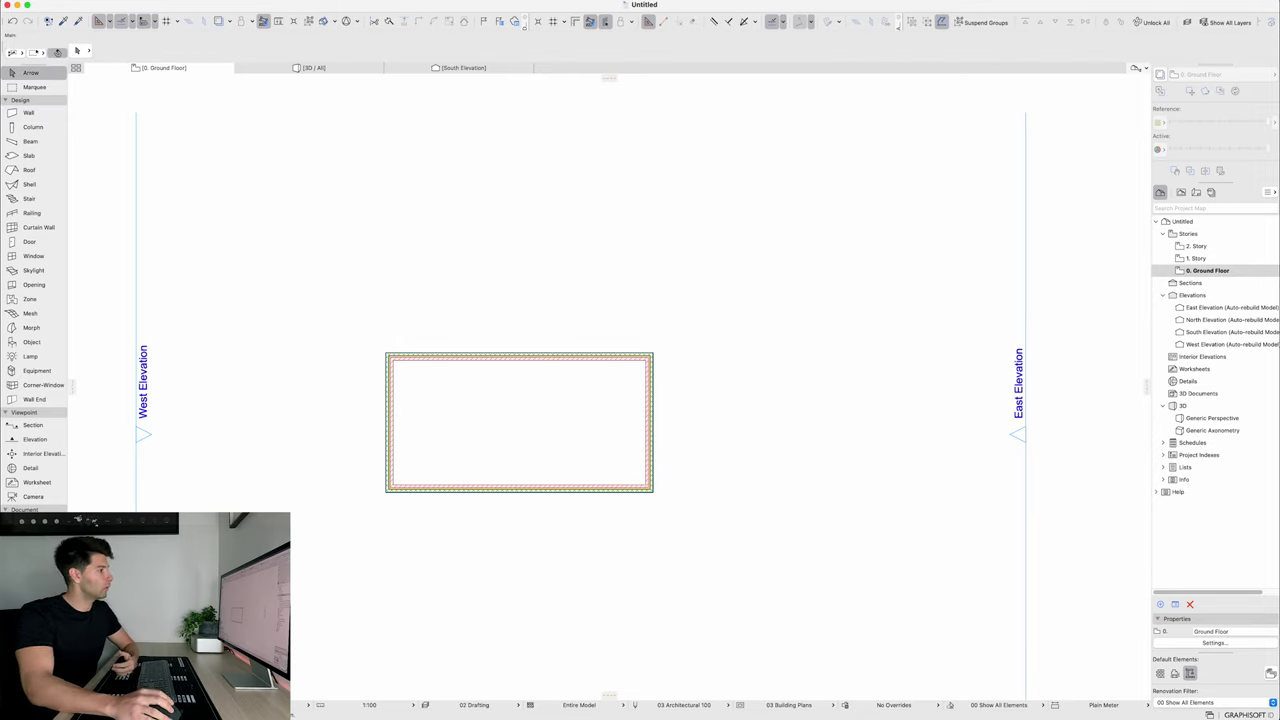
{"action": "right_click", "coordinate": [579, 254]}
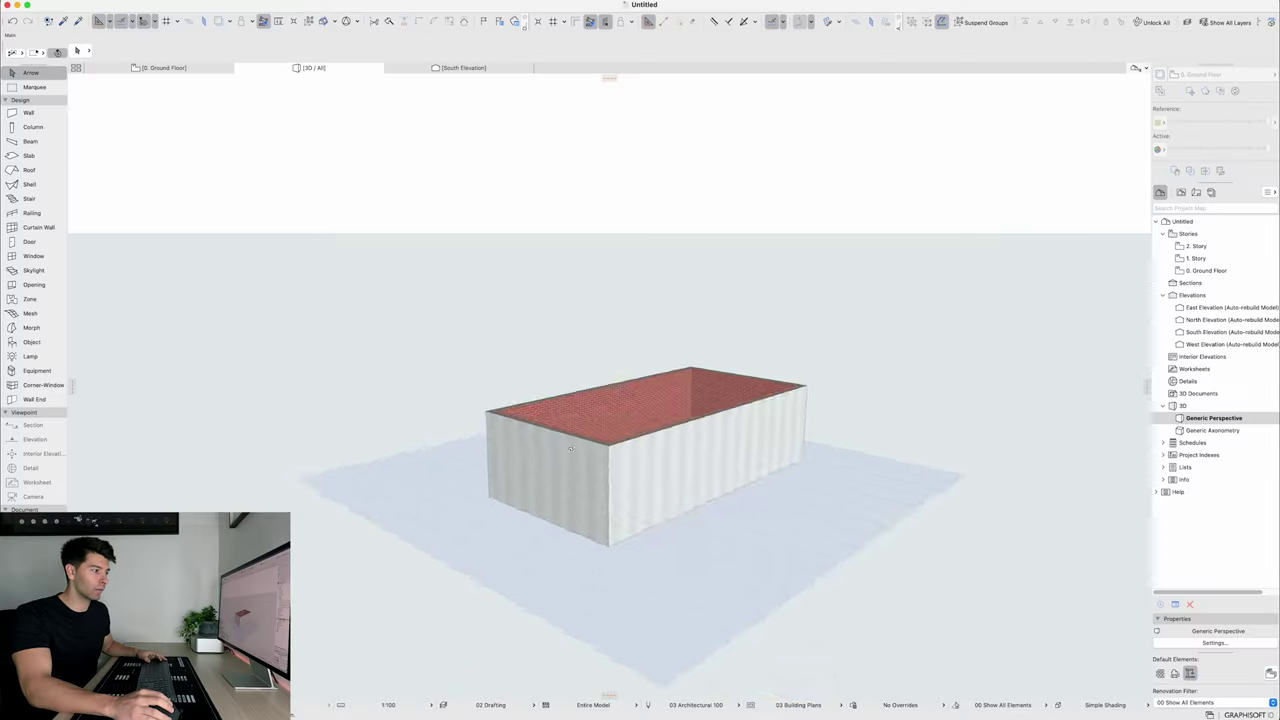
{"action": "middle_click_drag", "start_coordinate": [1100, 500], "coordinate": [619, 387], "text": "shift"}
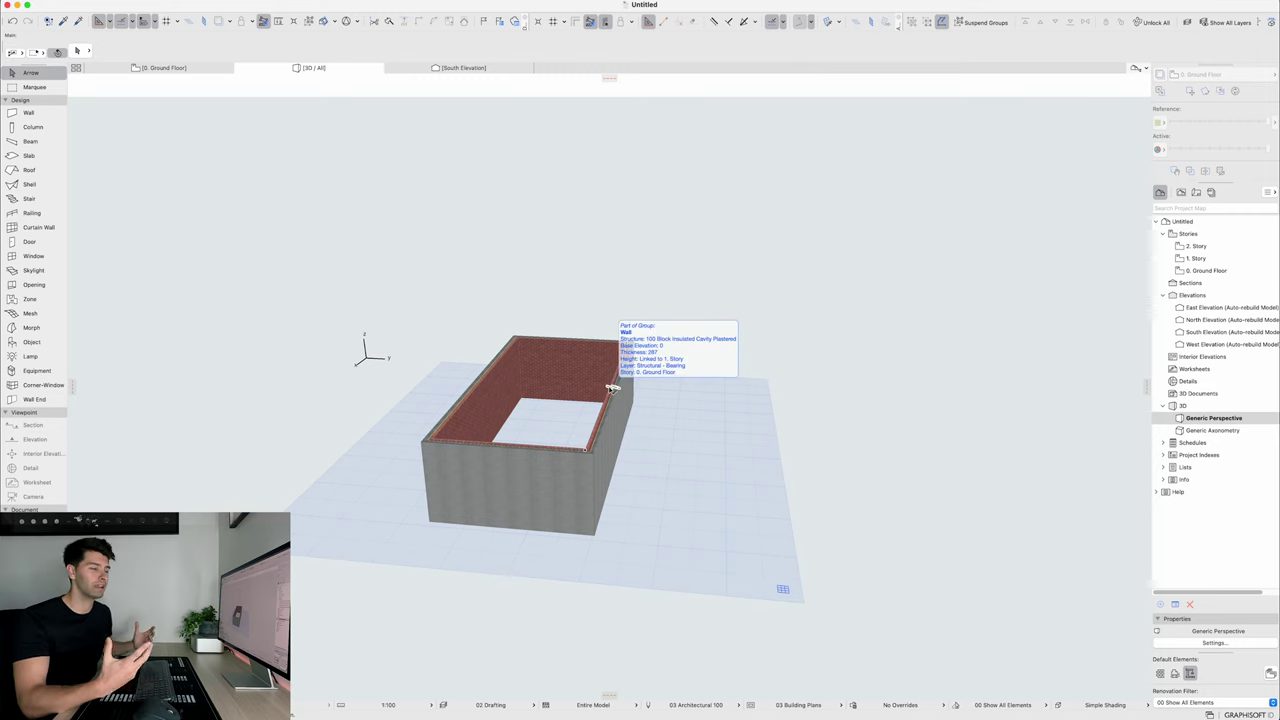
Select the grouped walls in 3D and flip them so the brick skin faces outside
{"action": "left_click", "coordinate": [526, 500]}
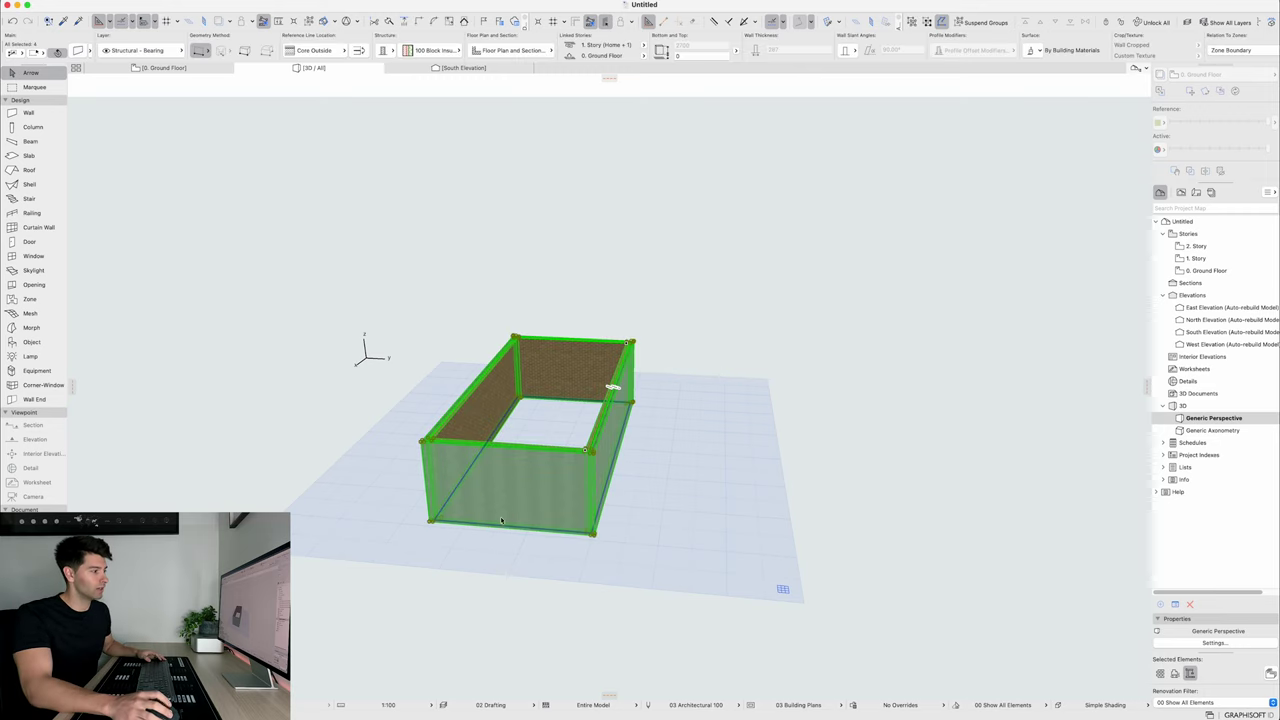
{"action": "middle_click_drag", "start_coordinate": [501, 517], "coordinate": [803, 487], "text": "shift"}
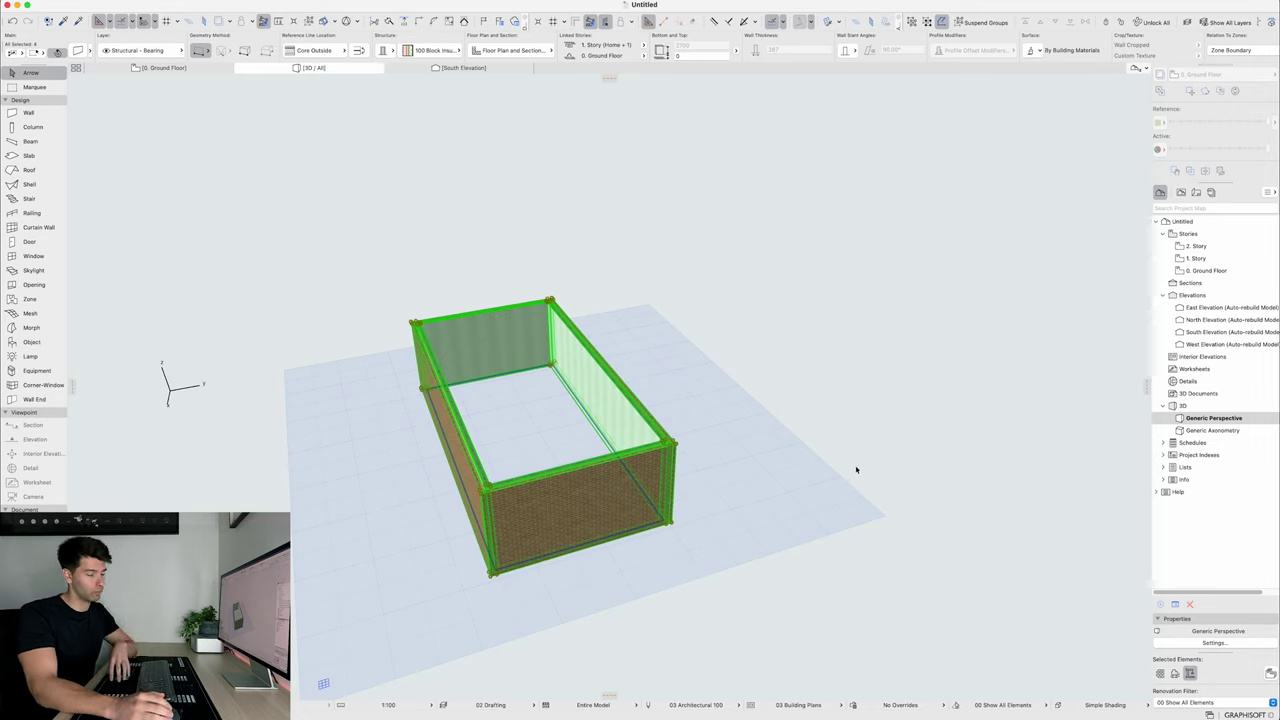
{"action": "middle_click_drag", "start_coordinate": [854, 471], "coordinate": [737, 434], "text": "shift"}
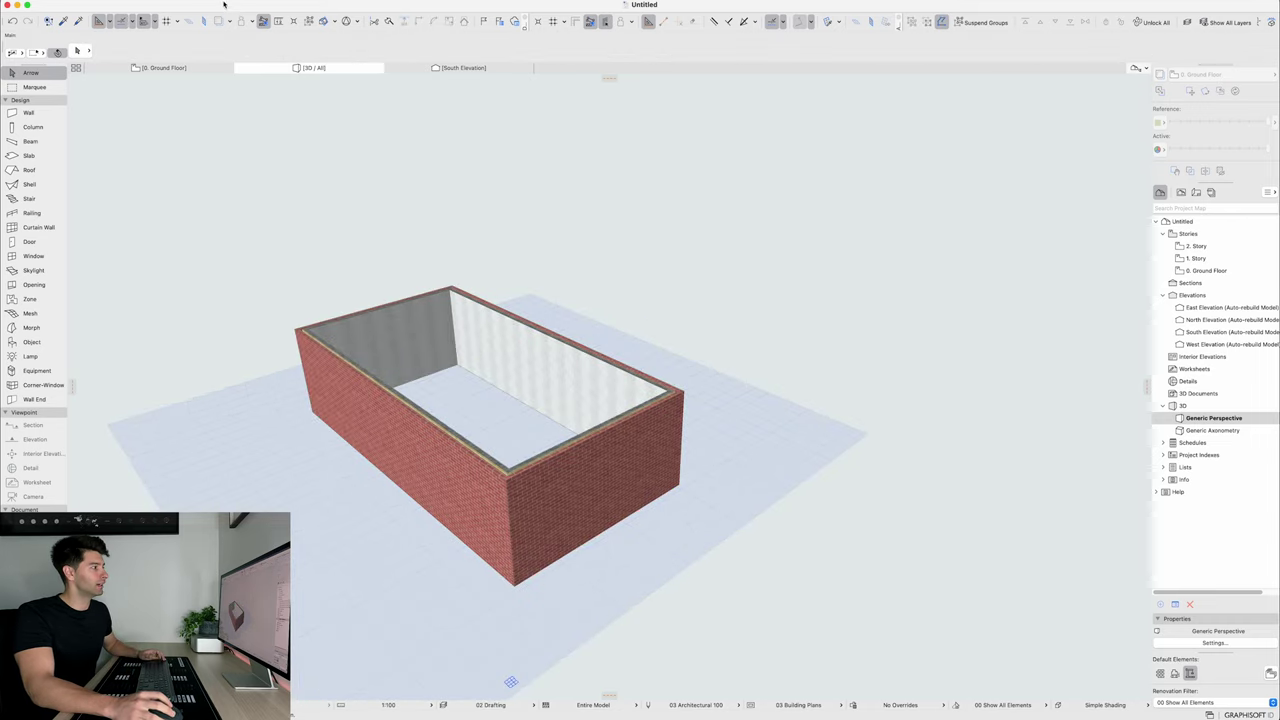
Compare the walls in the Ground Floor plan, the 3D view and the South Elevation, and close the South Elevation
{"action": "left_click", "coordinate": [170, 72]}
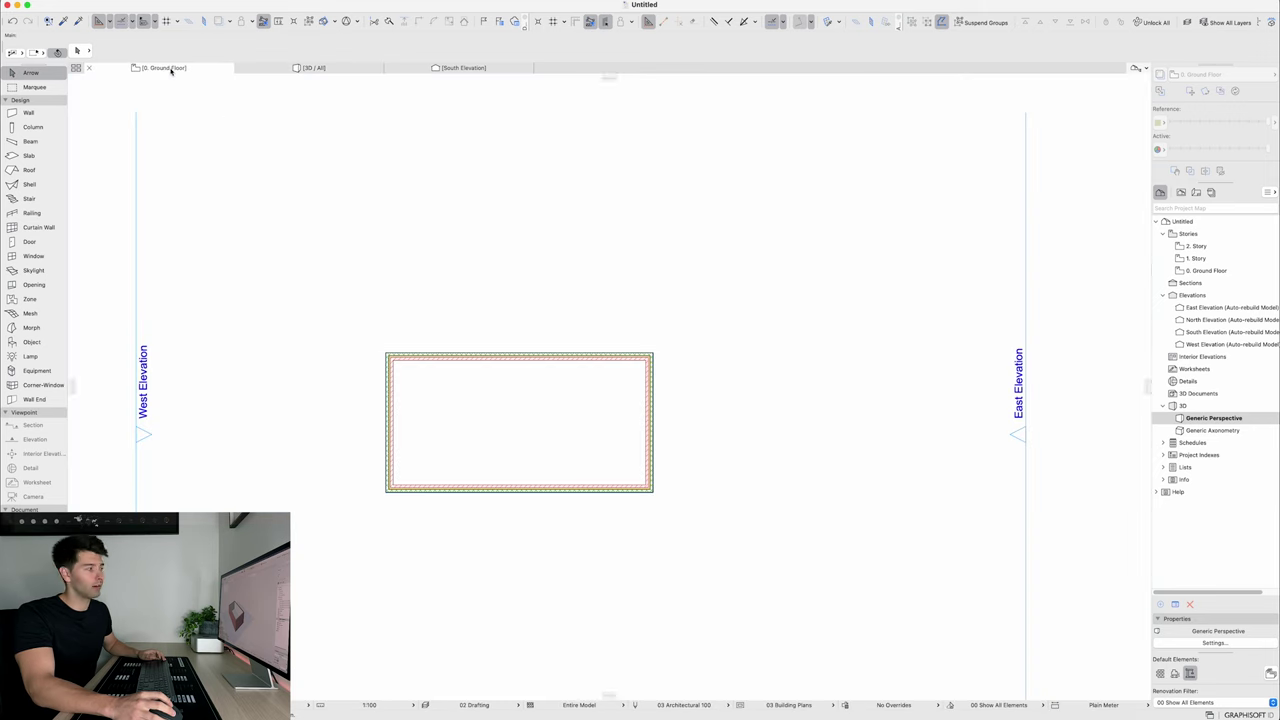
{"action": "left_click", "coordinate": [308, 68]}
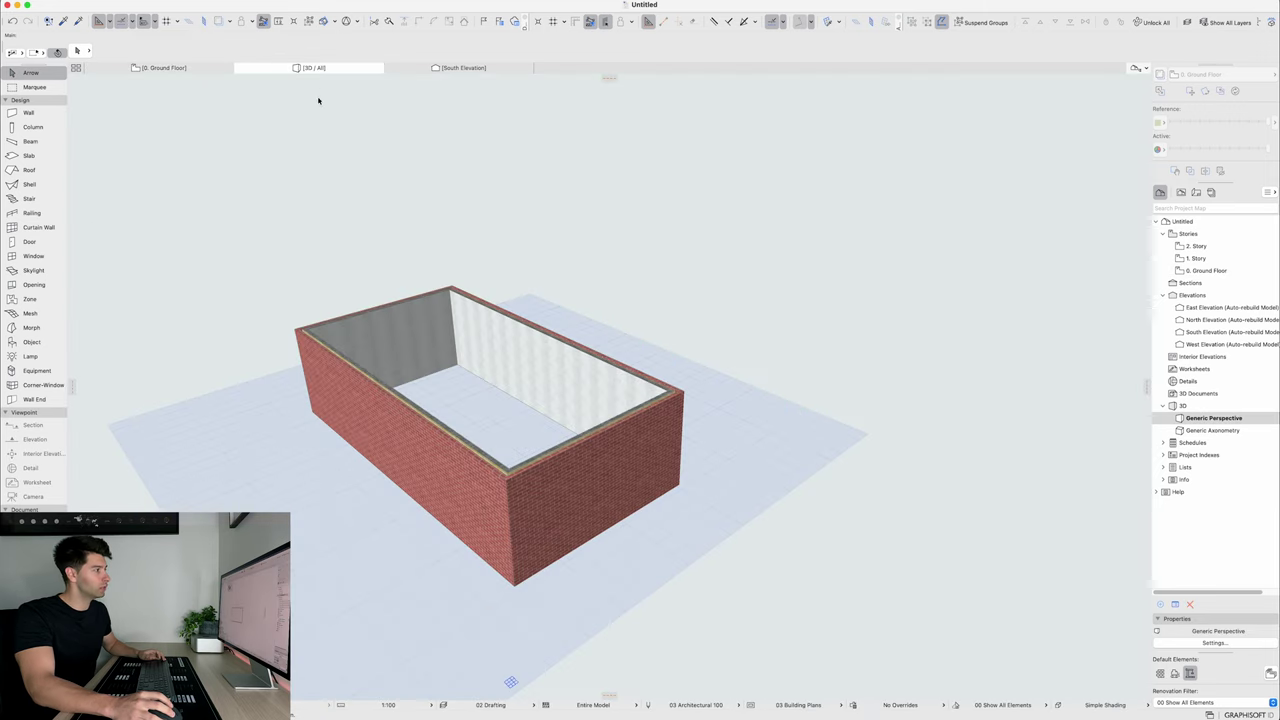
{"action": "left_click", "coordinate": [452, 68]}
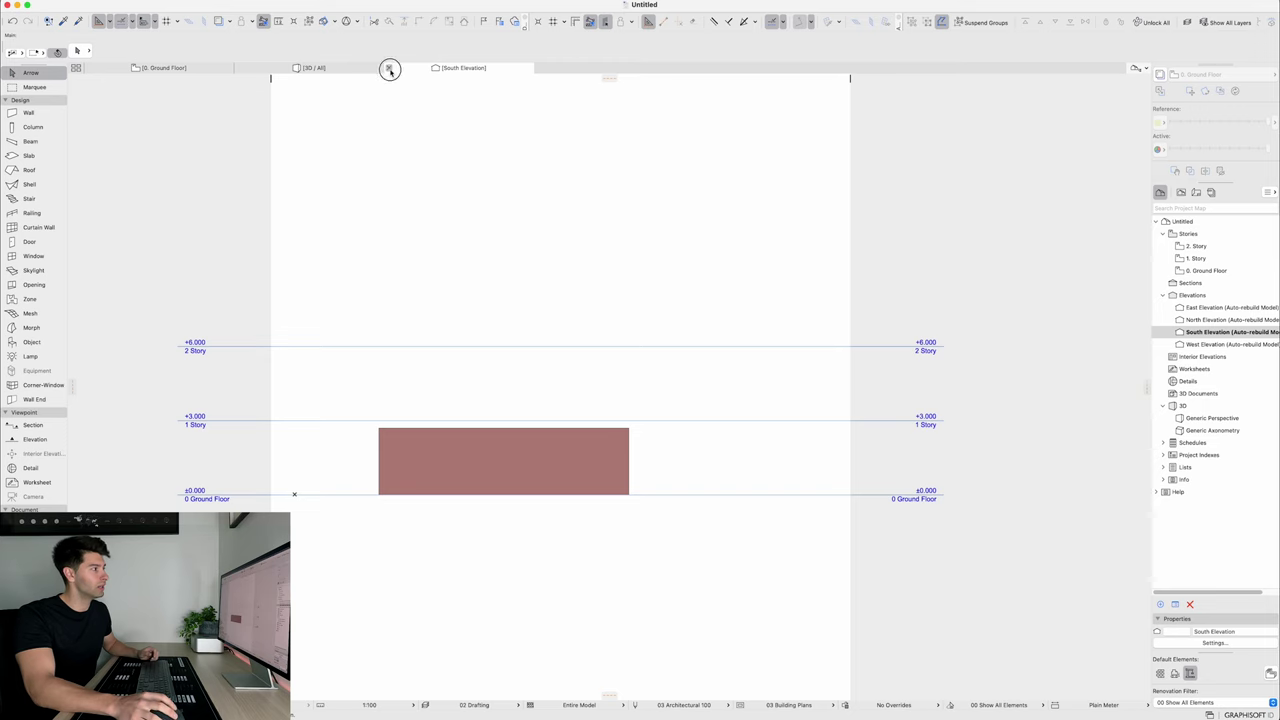
{"action": "left_click", "coordinate": [389, 68]}
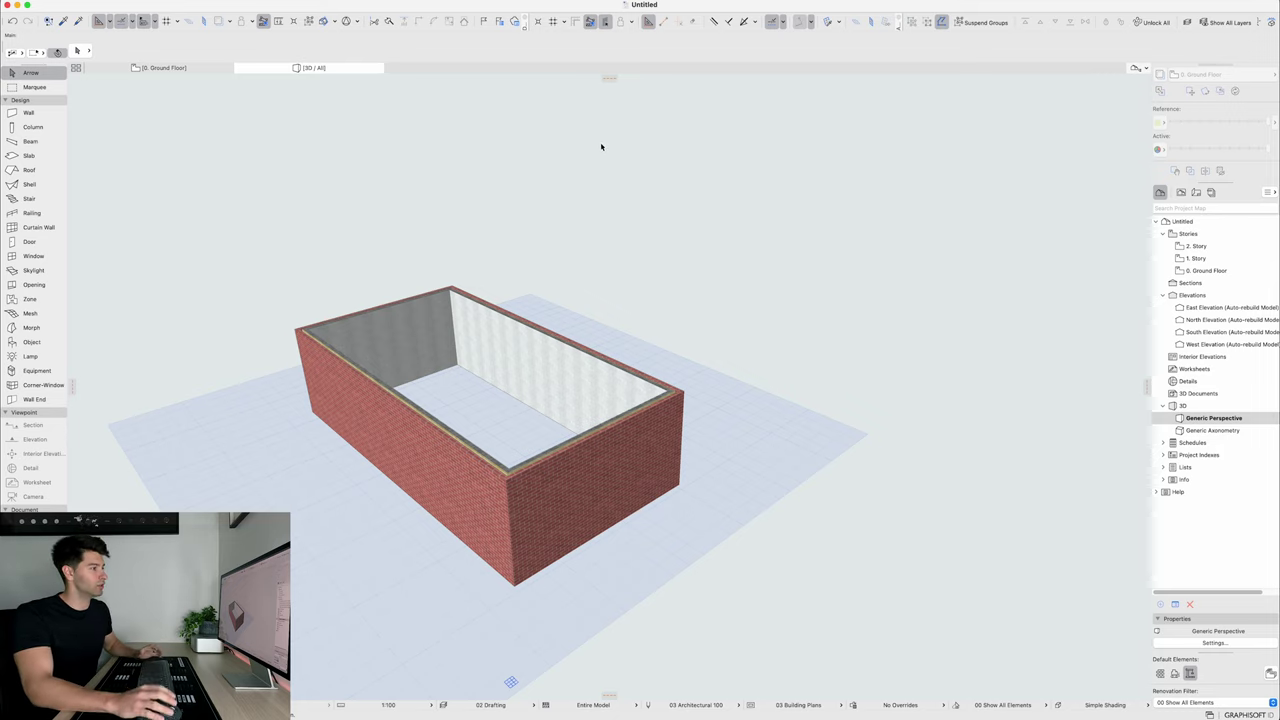
Try reordering the open views by moving Ground Floor behind 3D and back to first place, and open the East Elevation as well
{"action": "left_click", "coordinate": [140, 67]}
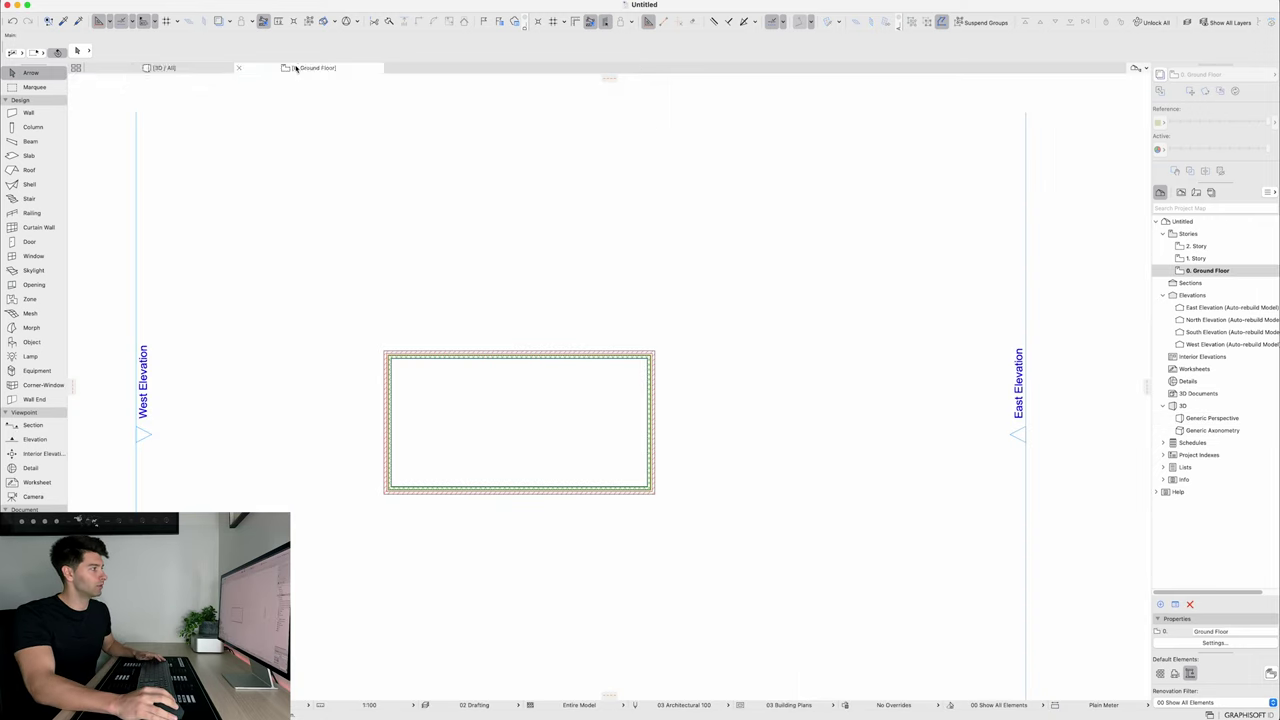
{"action": "left_click_drag", "start_coordinate": [140, 67], "coordinate": [310, 67]}
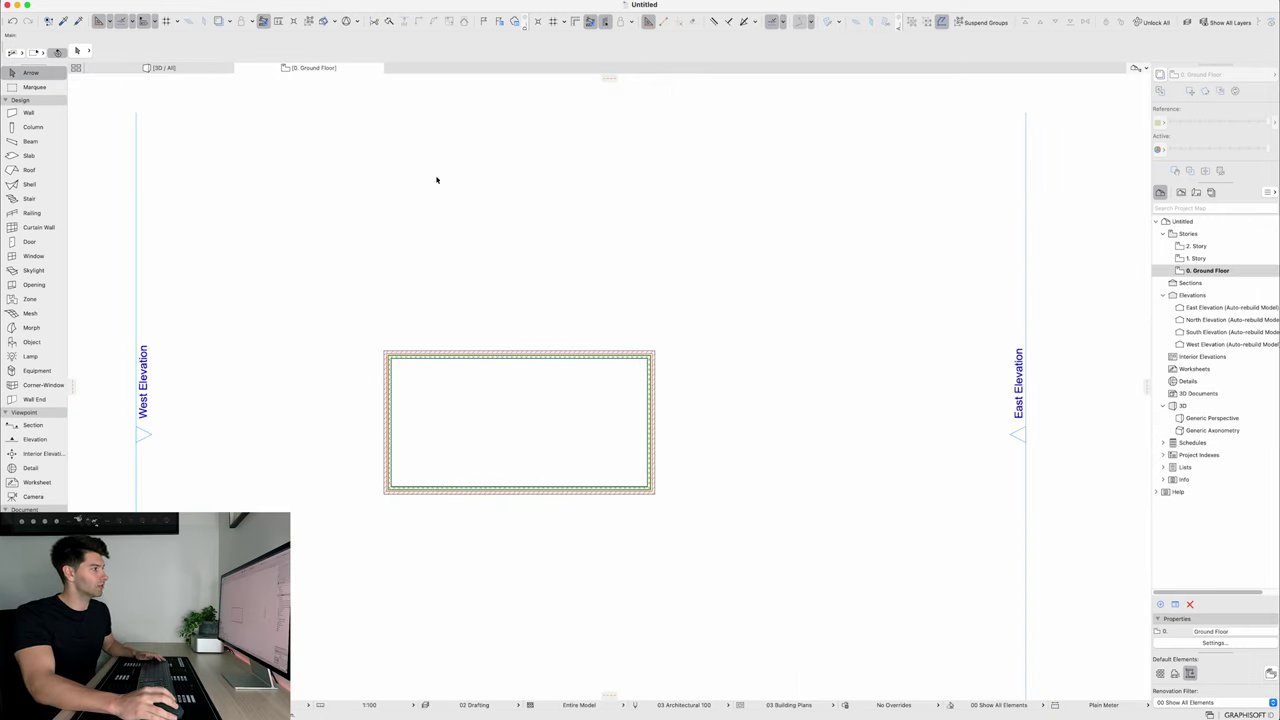
{"action": "double_click", "coordinate": [1208, 309]}
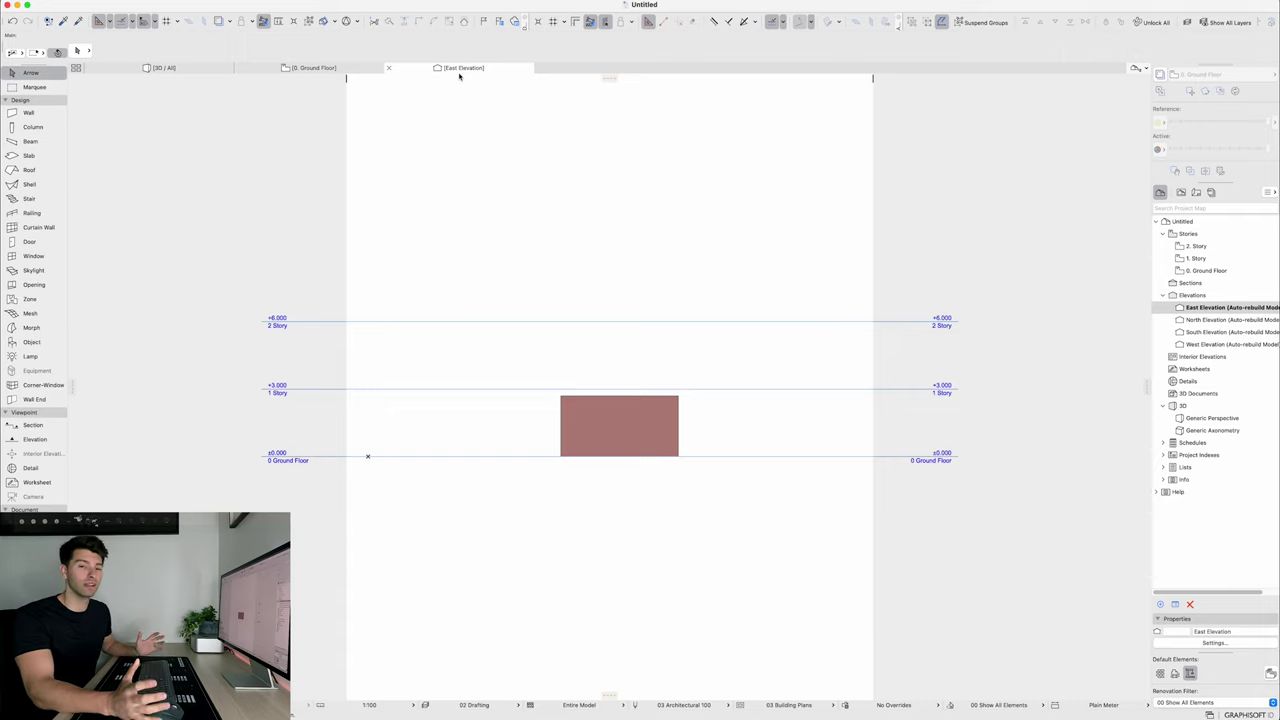
{"action": "left_click", "coordinate": [316, 67]}
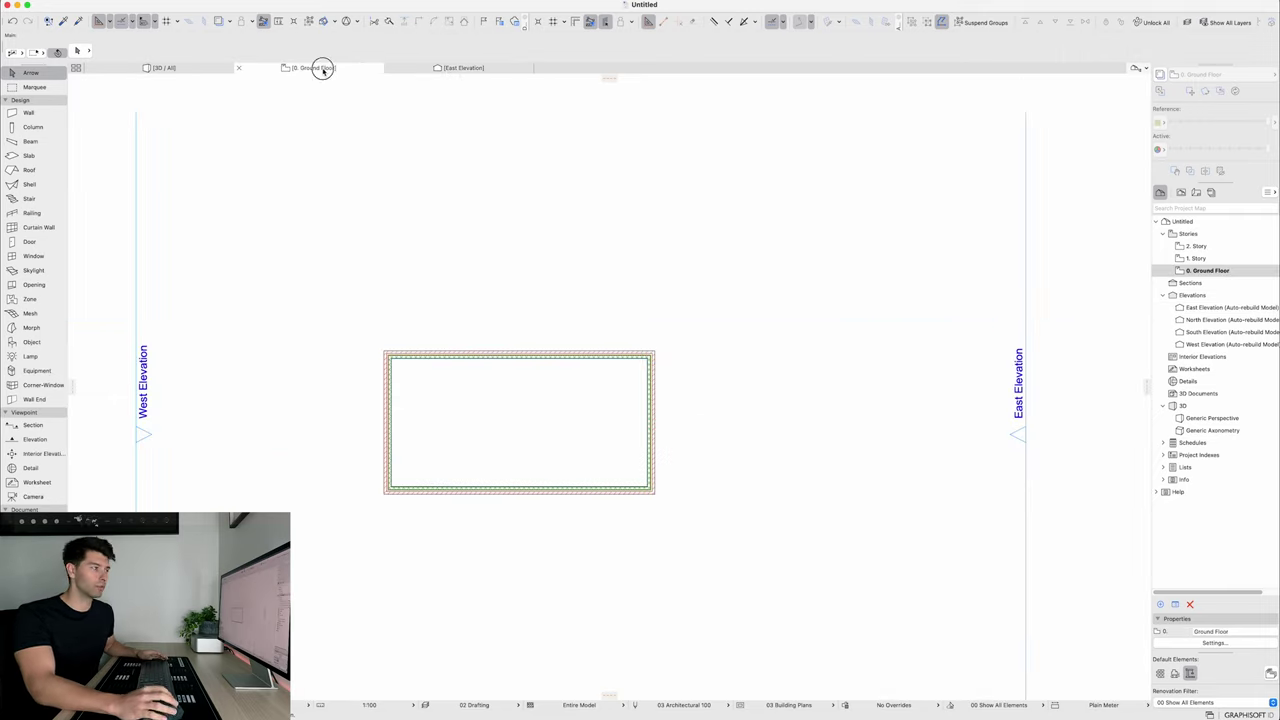
{"action": "left_click_drag", "start_coordinate": [322, 67], "coordinate": [168, 76]}
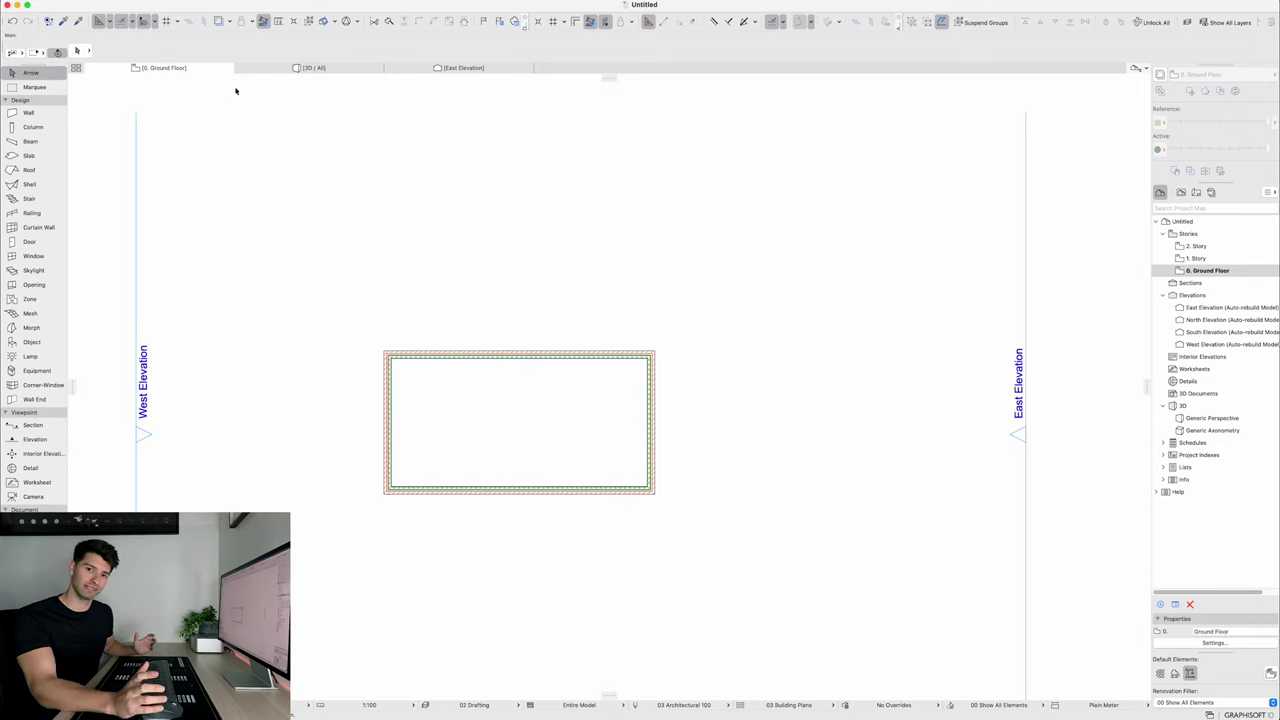
Orbit the 3D view to a lower angle on the brick walls and select the whole wall group
{"action": "left_click", "coordinate": [313, 67]}
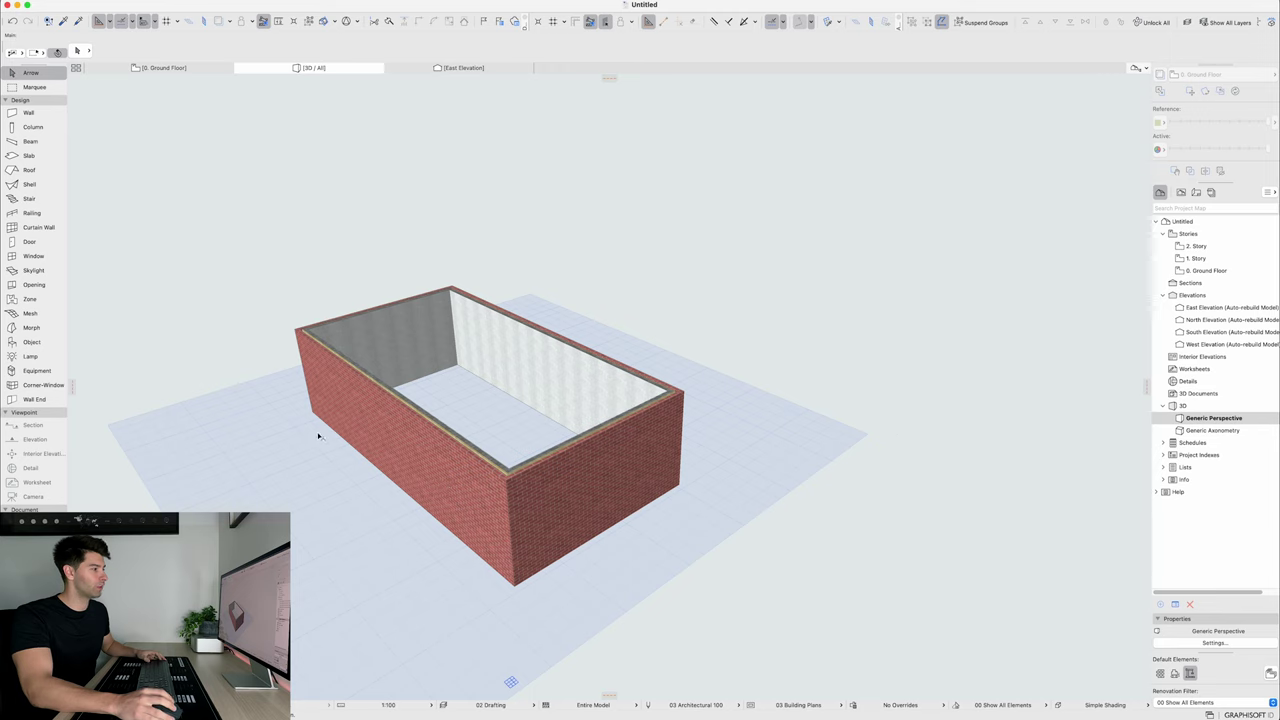
{"action": "key", "text": "shift+F3"}
{"action": "middle_click_drag", "start_coordinate": [773, 390], "coordinate": [568, 385], "text": "shift"}
{"action": "middle_click_drag", "start_coordinate": [574, 440], "coordinate": [554, 446], "text": "shift"}
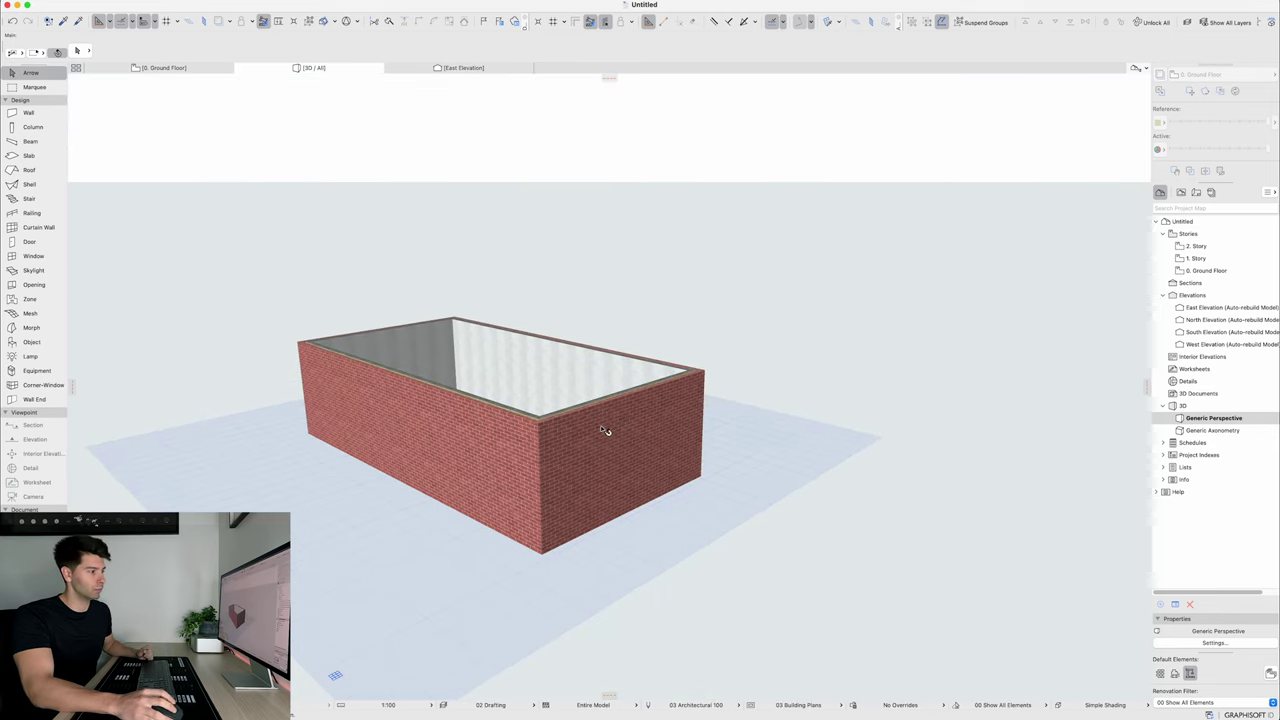
{"action": "key", "text": "super+a"}
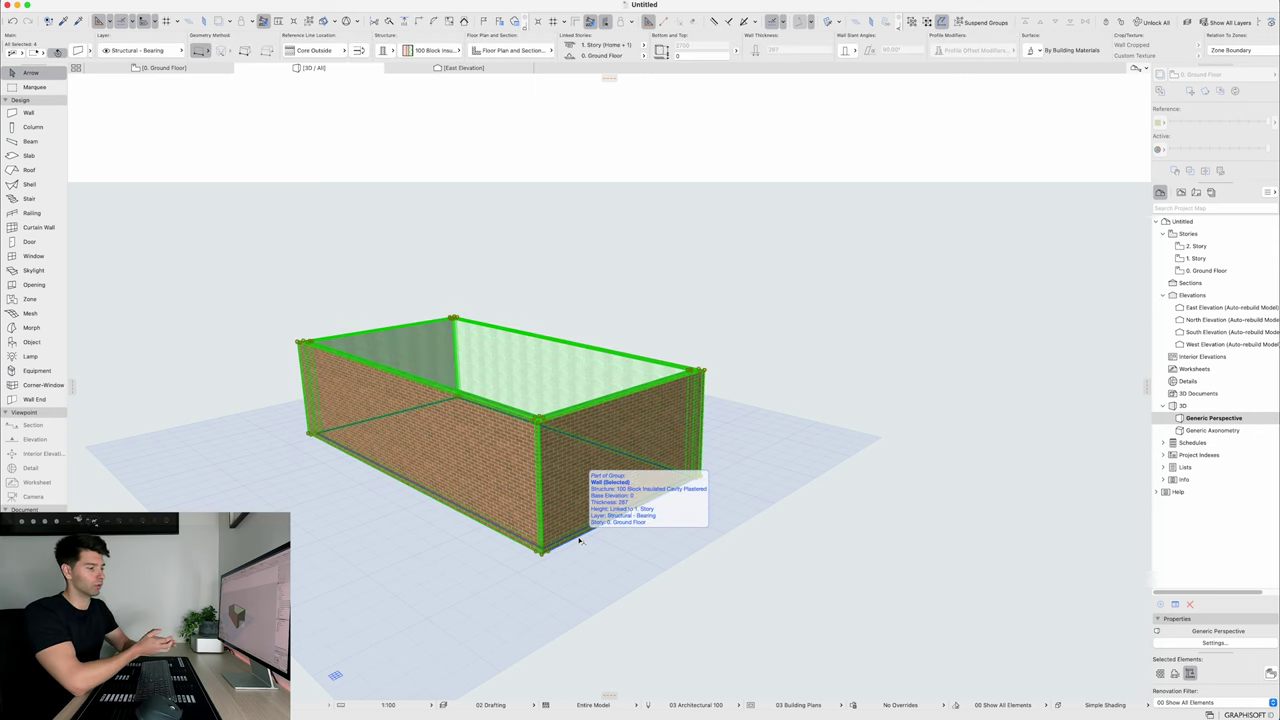
Return to the Ground Floor plan and review the Wall tool's straight geometry methods, keeping Chained
{"action": "left_click", "coordinate": [184, 72]}
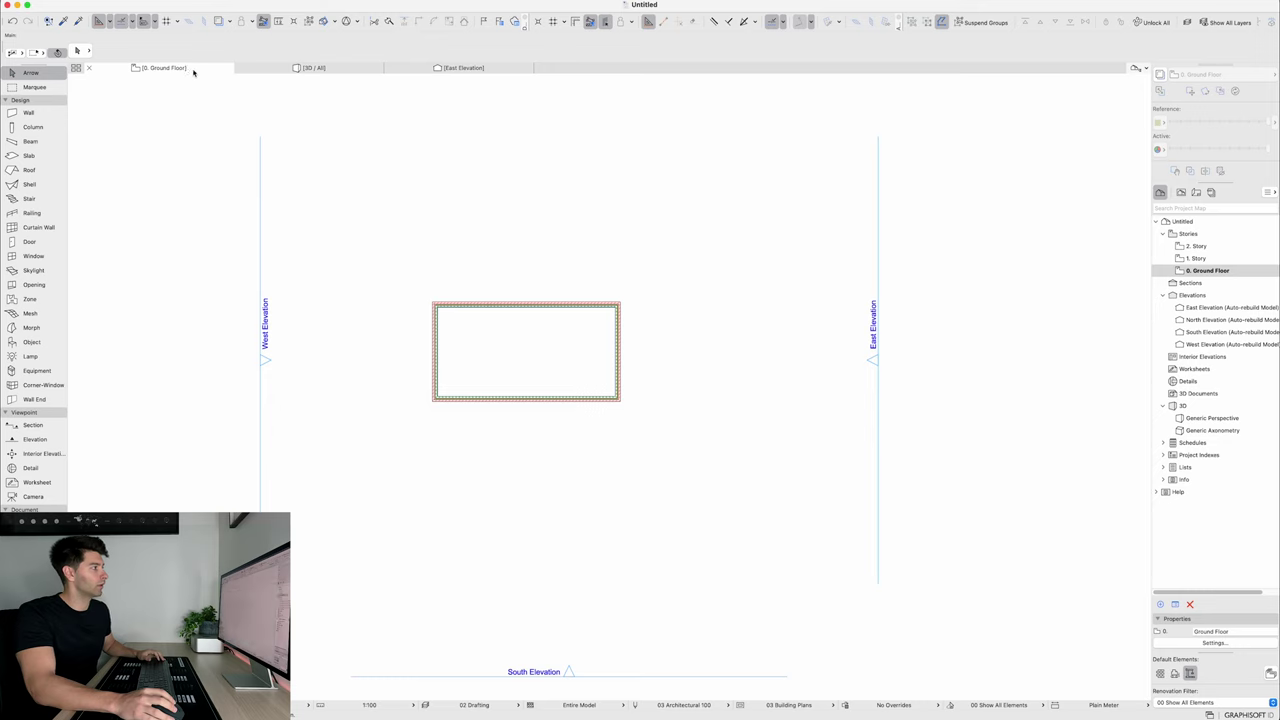
{"action": "left_click", "coordinate": [28, 113]}
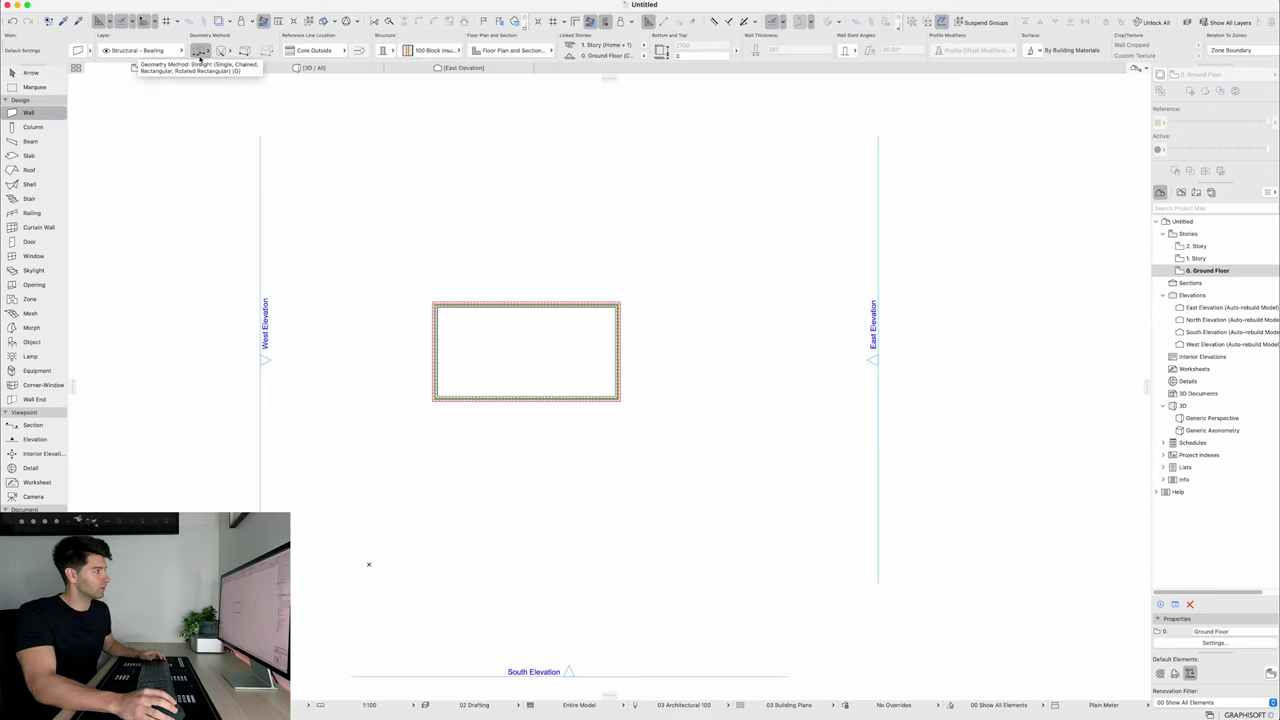
{"action": "left_click", "coordinate": [206, 57]}
{"action": "left_click", "coordinate": [215, 63]}
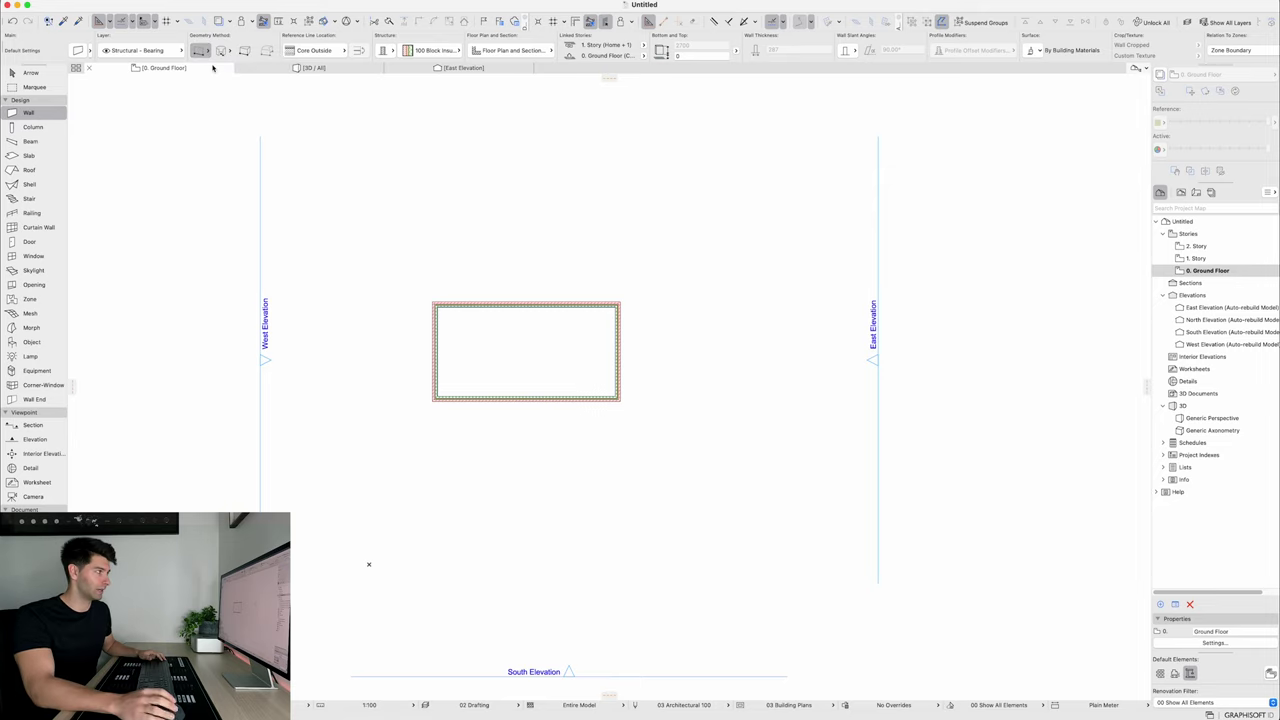
Clear the selection in the 3D view, turn on Suspend Groups and select only the short end wall
{"action": "left_click", "coordinate": [330, 67]}
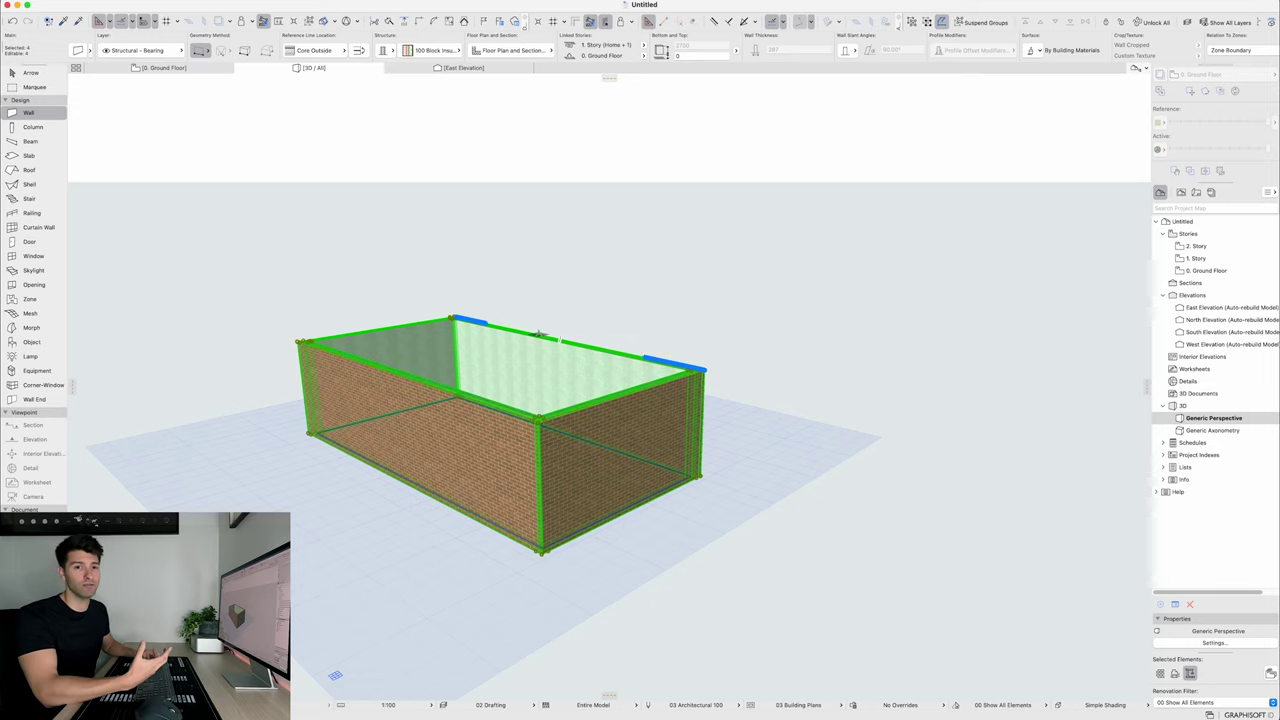
{"action": "key", "text": "Escape"}
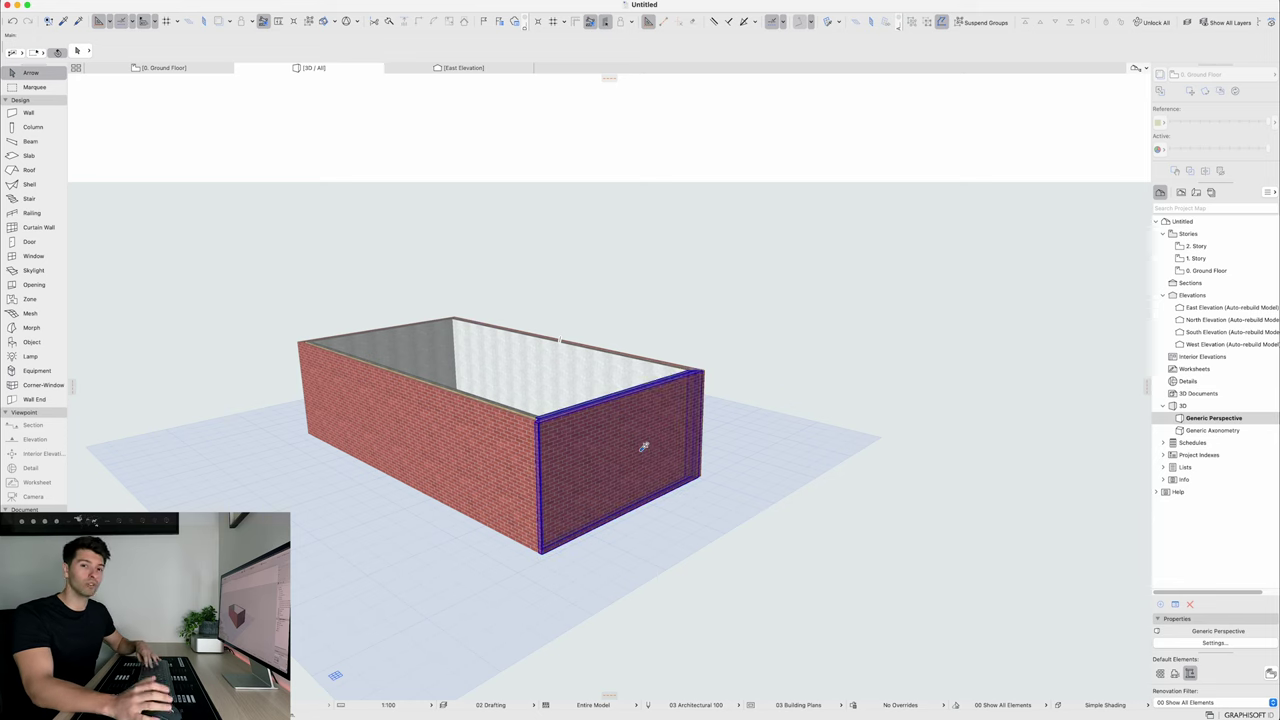
{"action": "key", "text": "alt+g"}
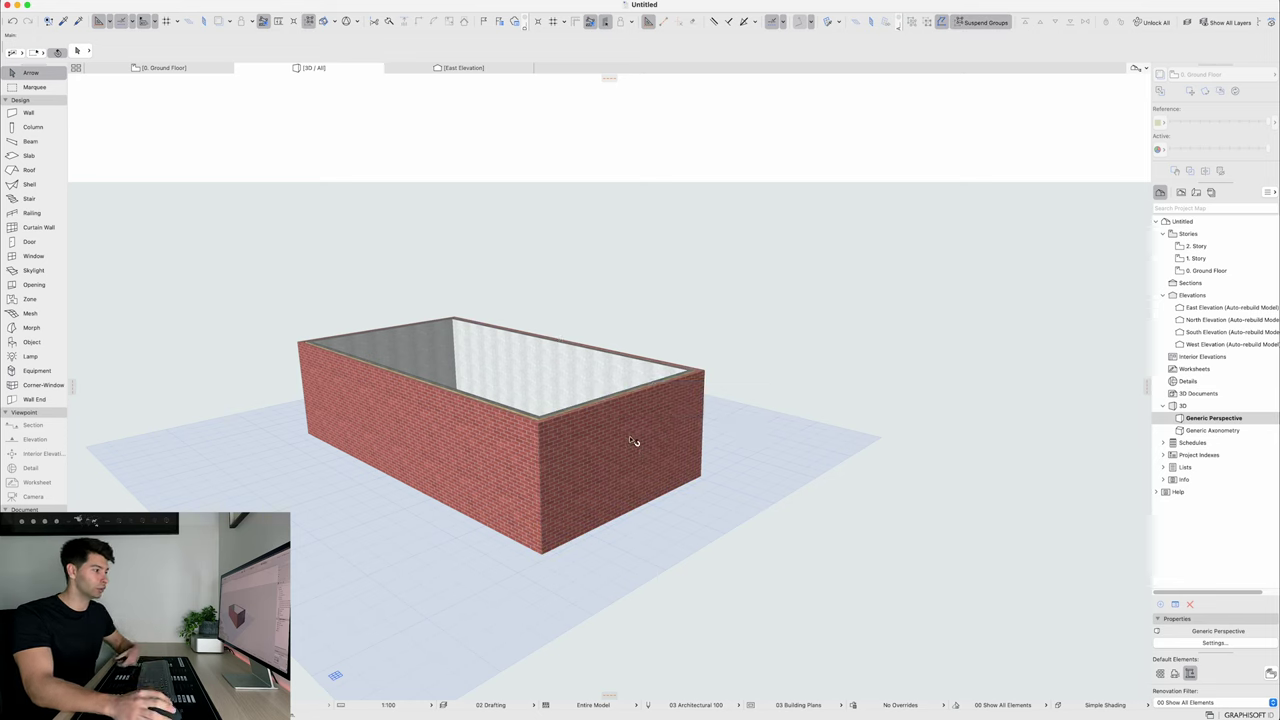
{"action": "left_click", "coordinate": [630, 438]}
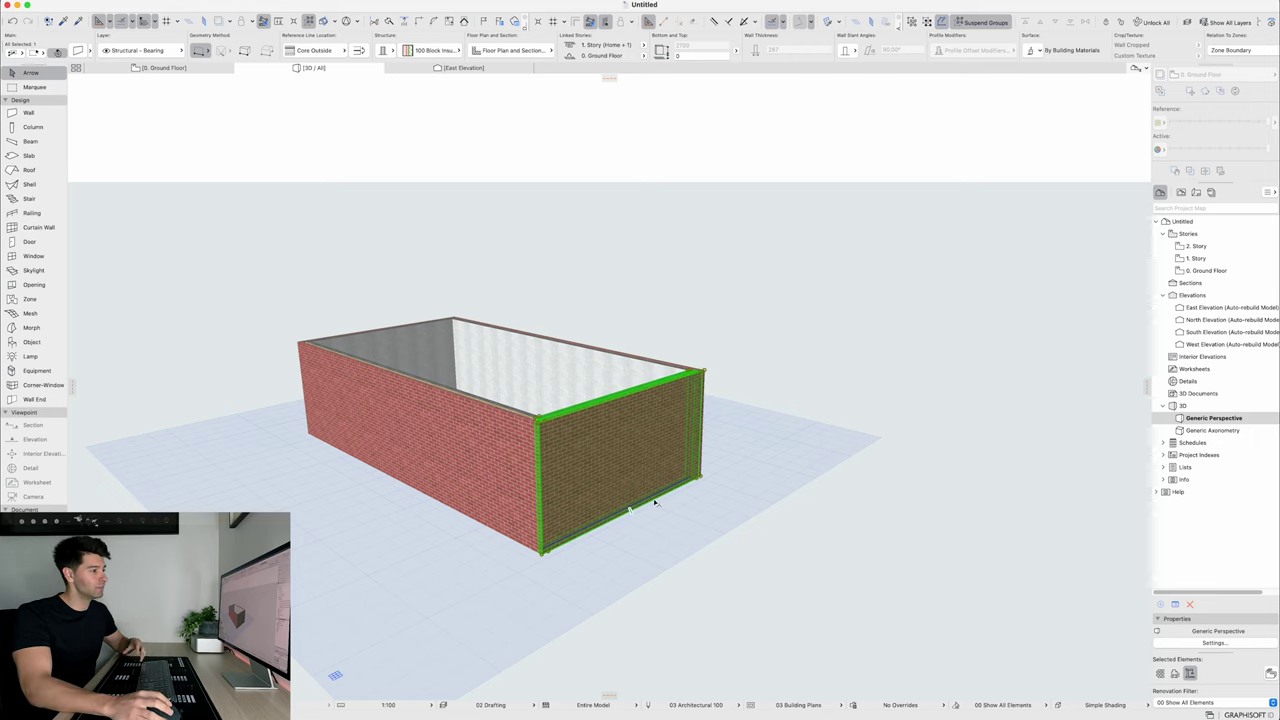
Select all four walls with groups suspended, clear the selection and select them all again
{"action": "left_click", "coordinate": [402, 352]}
{"action": "key", "text": "super+a"}
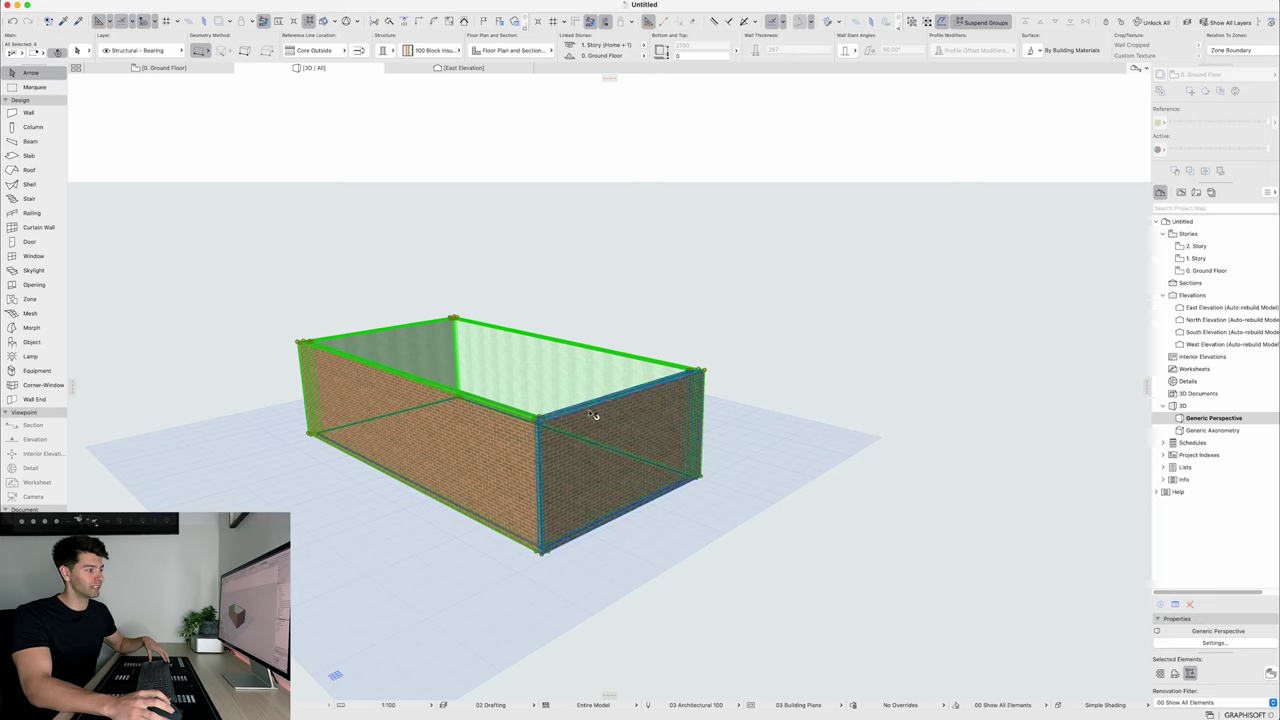
{"action": "left_click", "coordinate": [755, 566]}
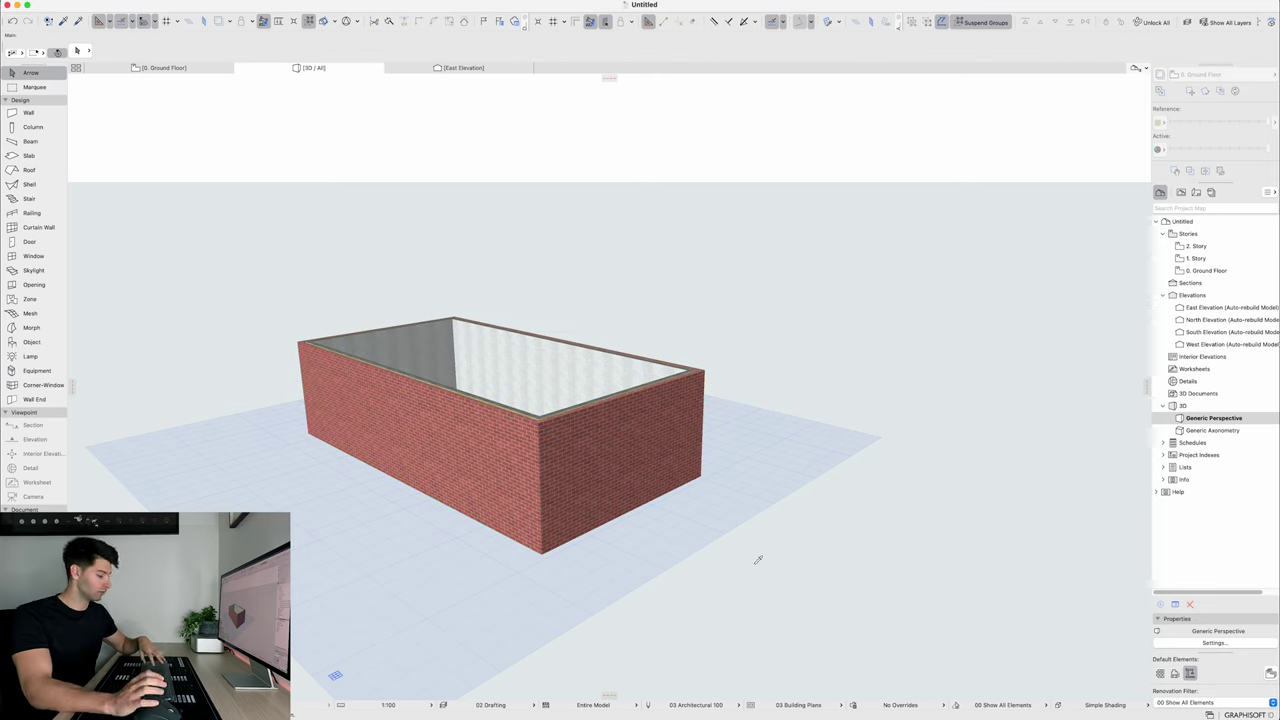
{"action": "key", "text": "super+a"}
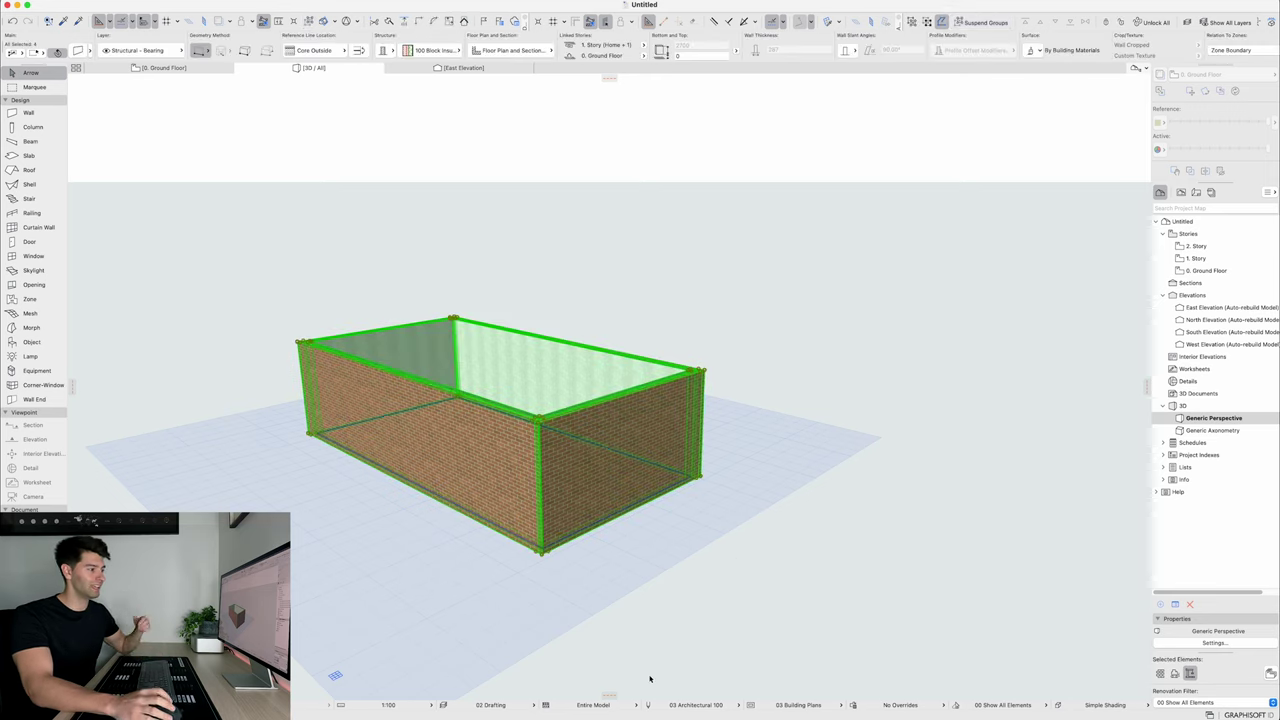
Replace the selection with just the short end wall and the adjoining long brick wall
{"action": "left_click", "coordinate": [611, 611]}
{"action": "left_click", "coordinate": [615, 406]}
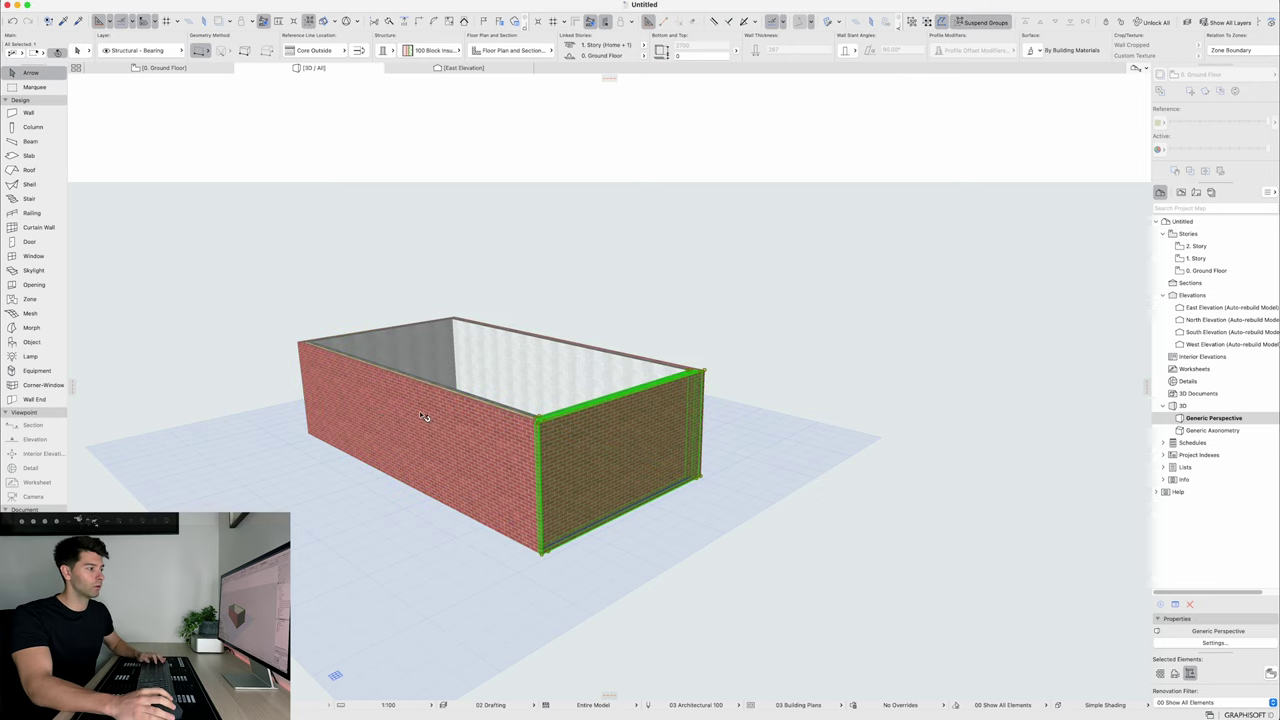
{"action": "left_click", "coordinate": [339, 371], "text": "shift"}
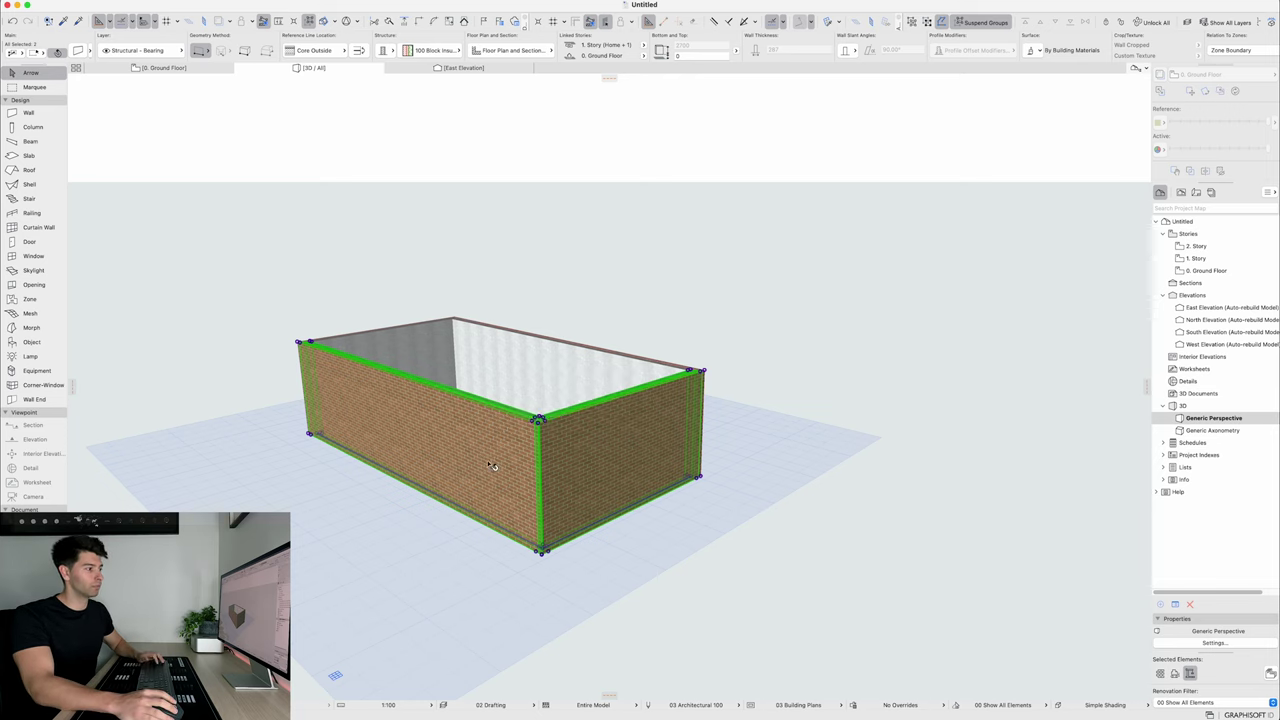
Select the two far walls together, and replace that selection with the two near brick walls
{"action": "key", "text": "Escape"}
{"action": "left_click", "coordinate": [566, 368]}
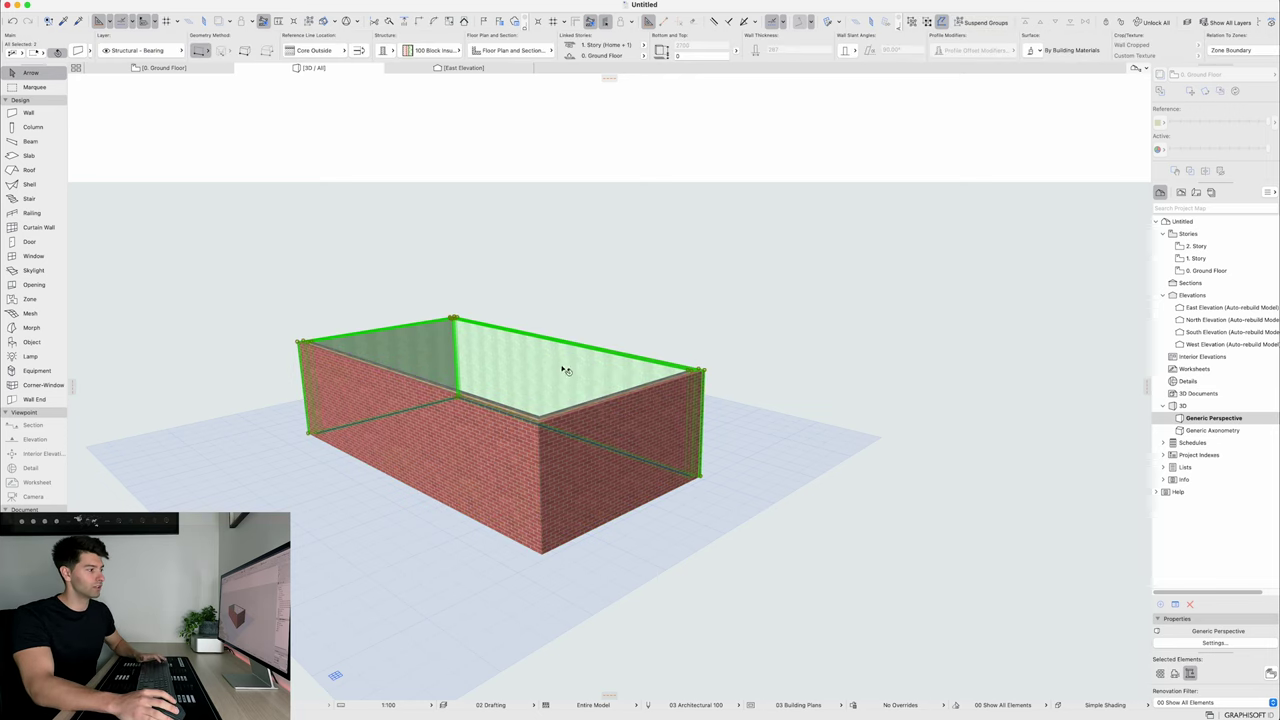
{"action": "left_click", "coordinate": [596, 425]}
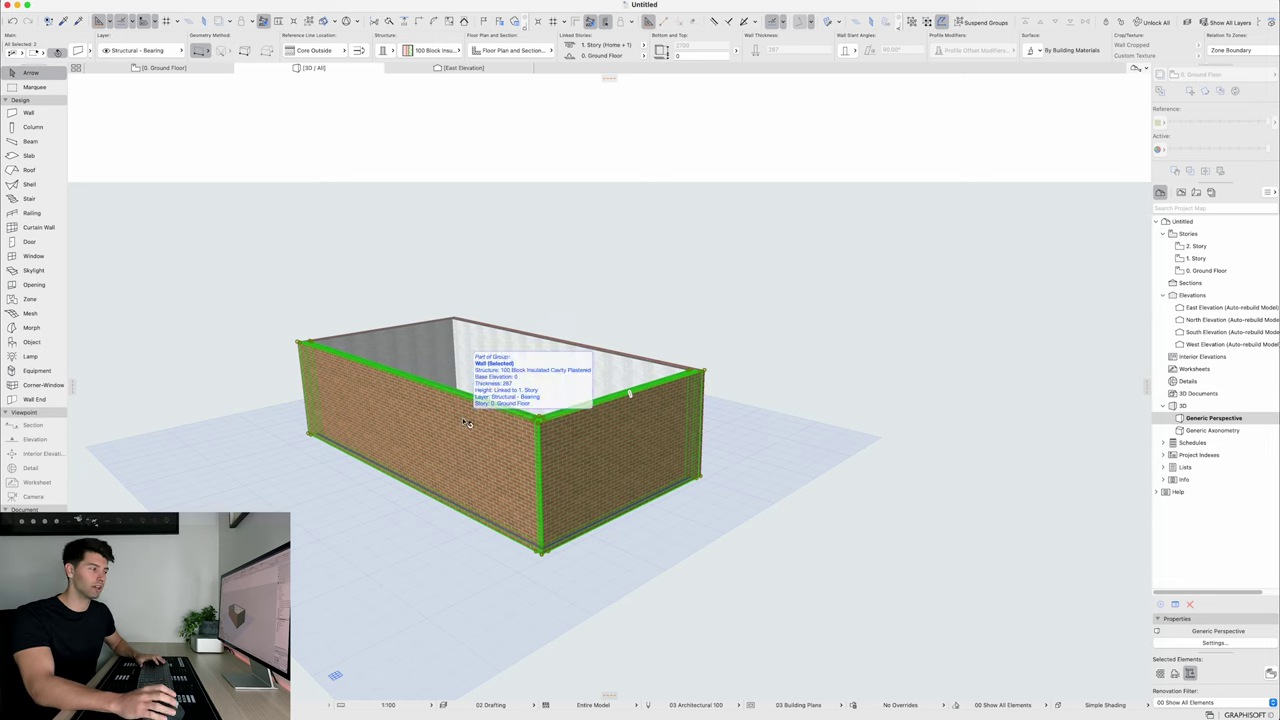
Extend the selection to all four walls in the 3D view and clear it again
{"action": "left_click", "coordinate": [560, 357]}
{"action": "left_click", "coordinate": [476, 380]}
{"action": "left_click", "coordinate": [422, 332], "text": "shift"}
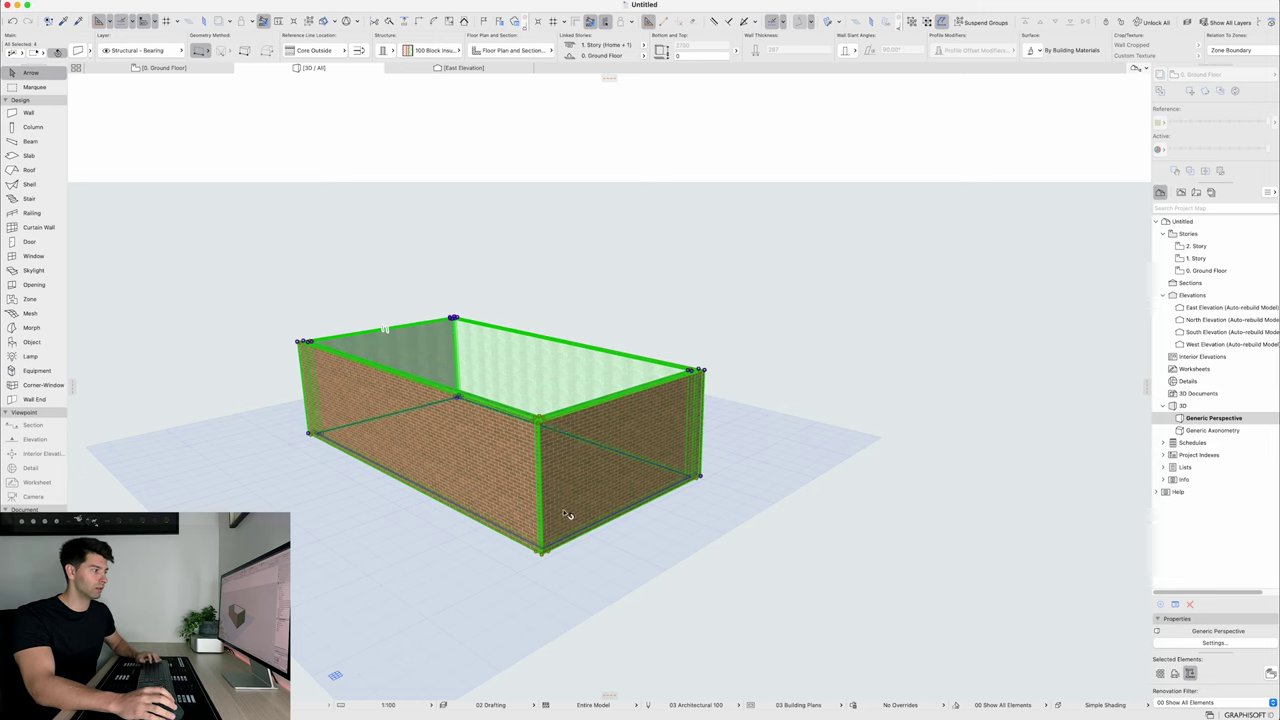
{"action": "left_click", "coordinate": [650, 556]}
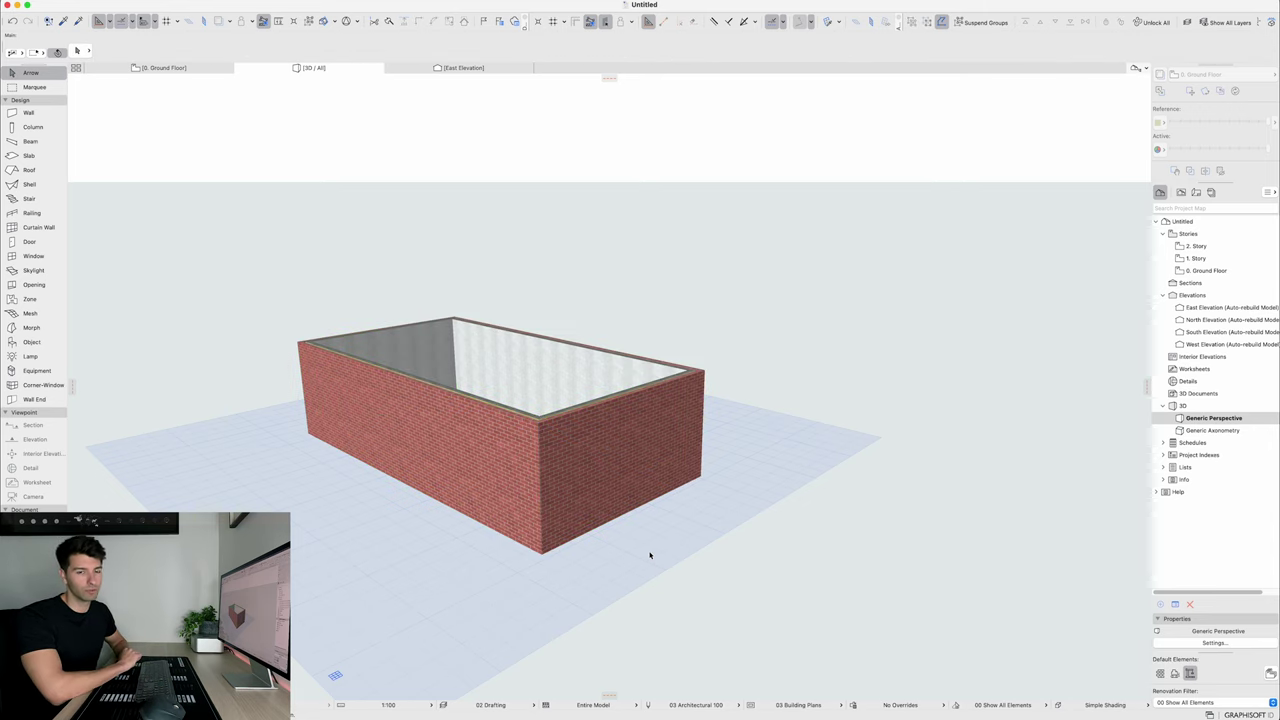
{"action": "middle_click_drag", "start_coordinate": [650, 556], "coordinate": [684, 558], "text": "shift"}
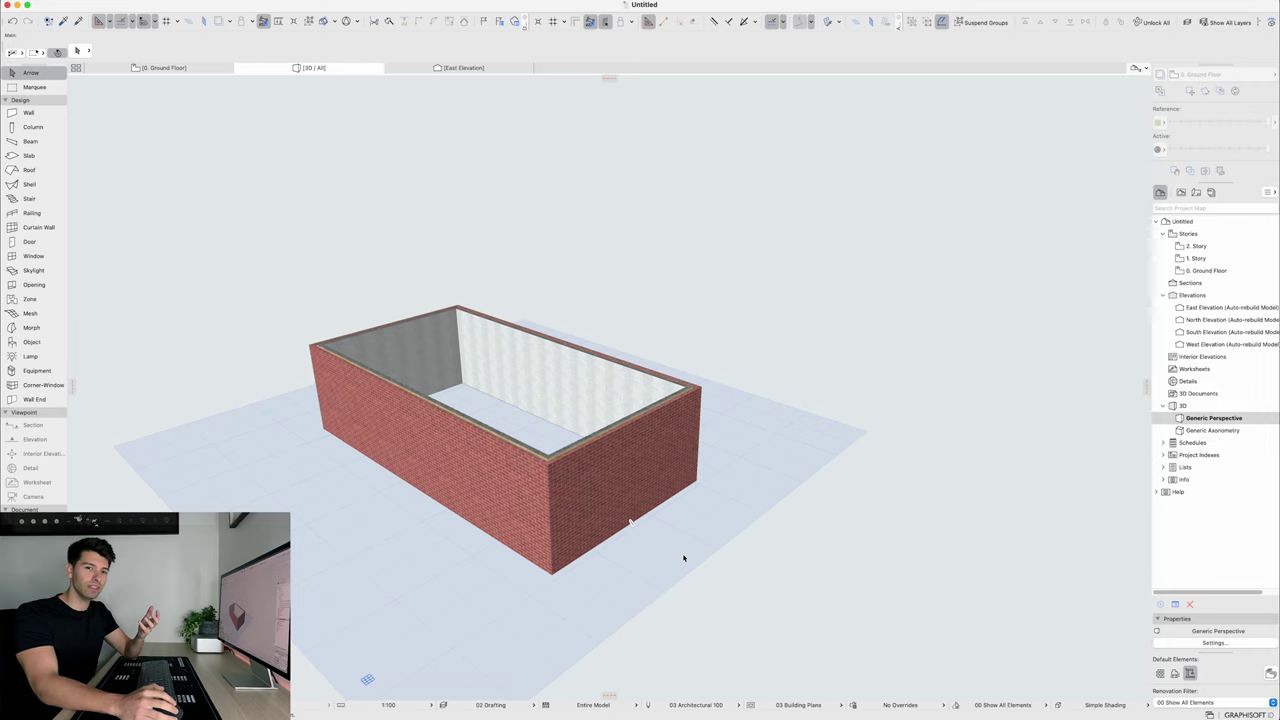
Select all four walls, open their Wall Selection Settings, and review the exterior composites and the Floor Plan and Section options
{"action": "left_click", "coordinate": [582, 448]}
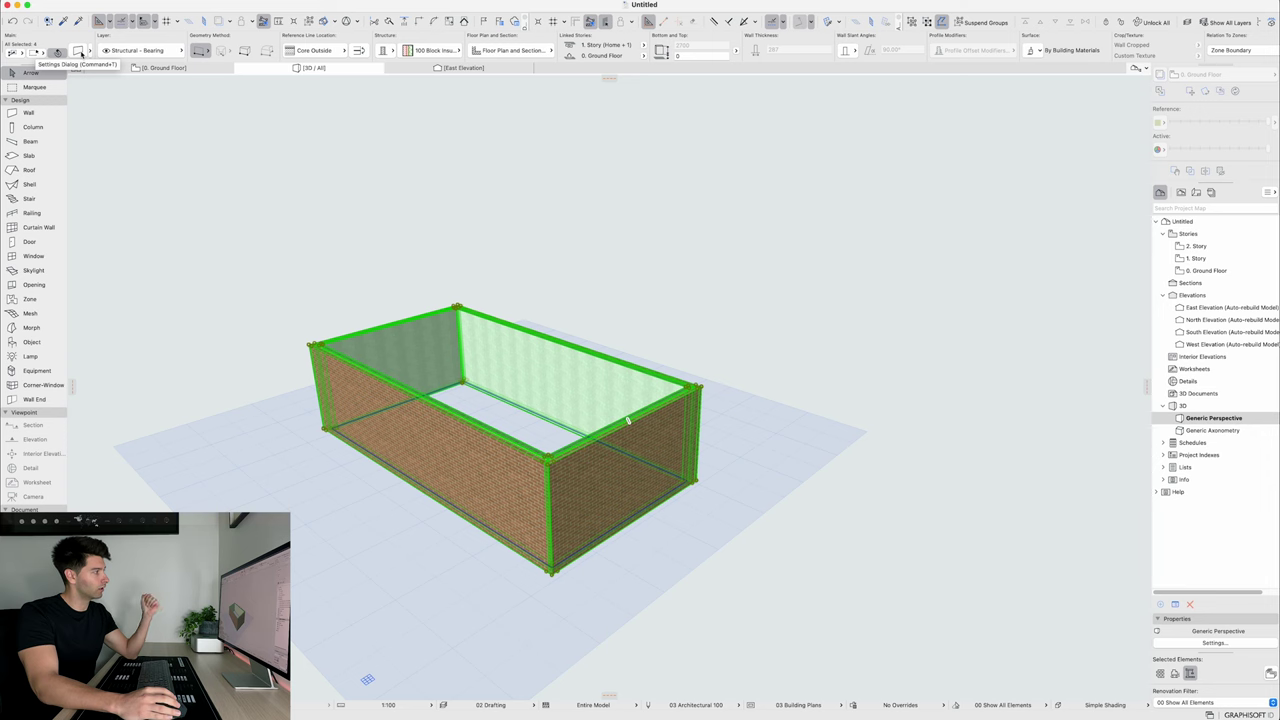
{"action": "left_click", "coordinate": [80, 52]}
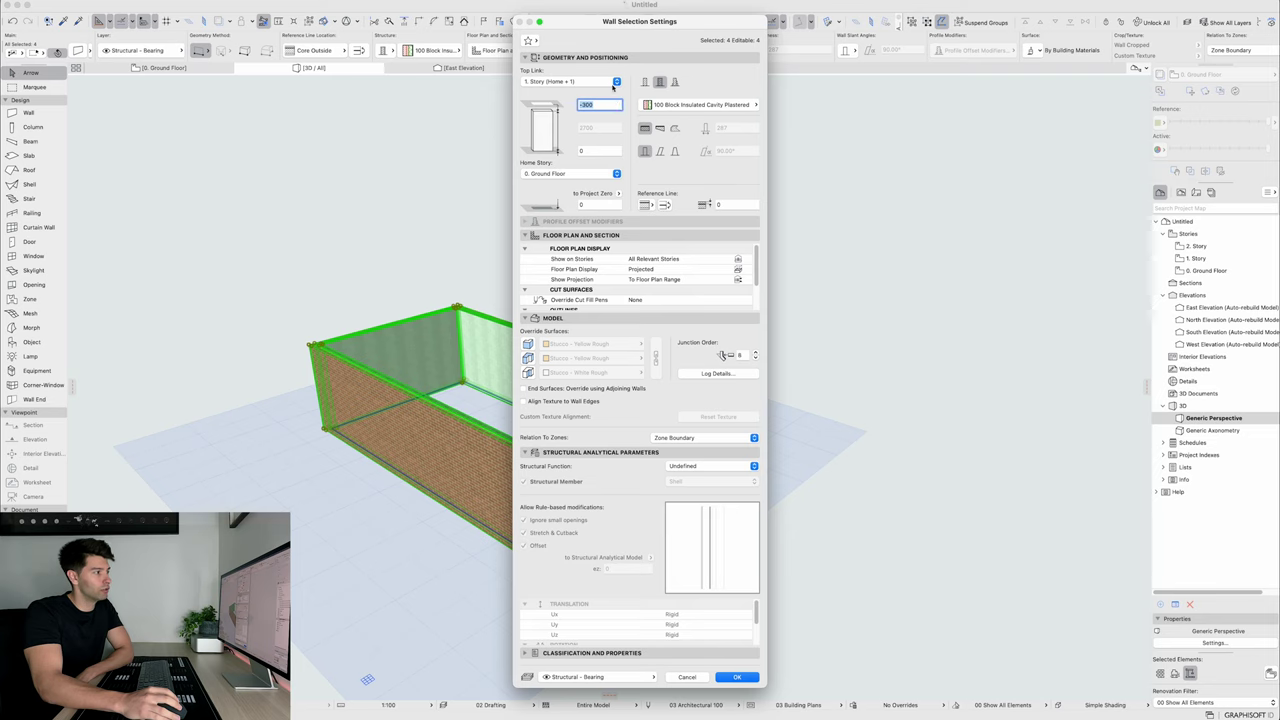
{"action": "left_click", "coordinate": [706, 105]}
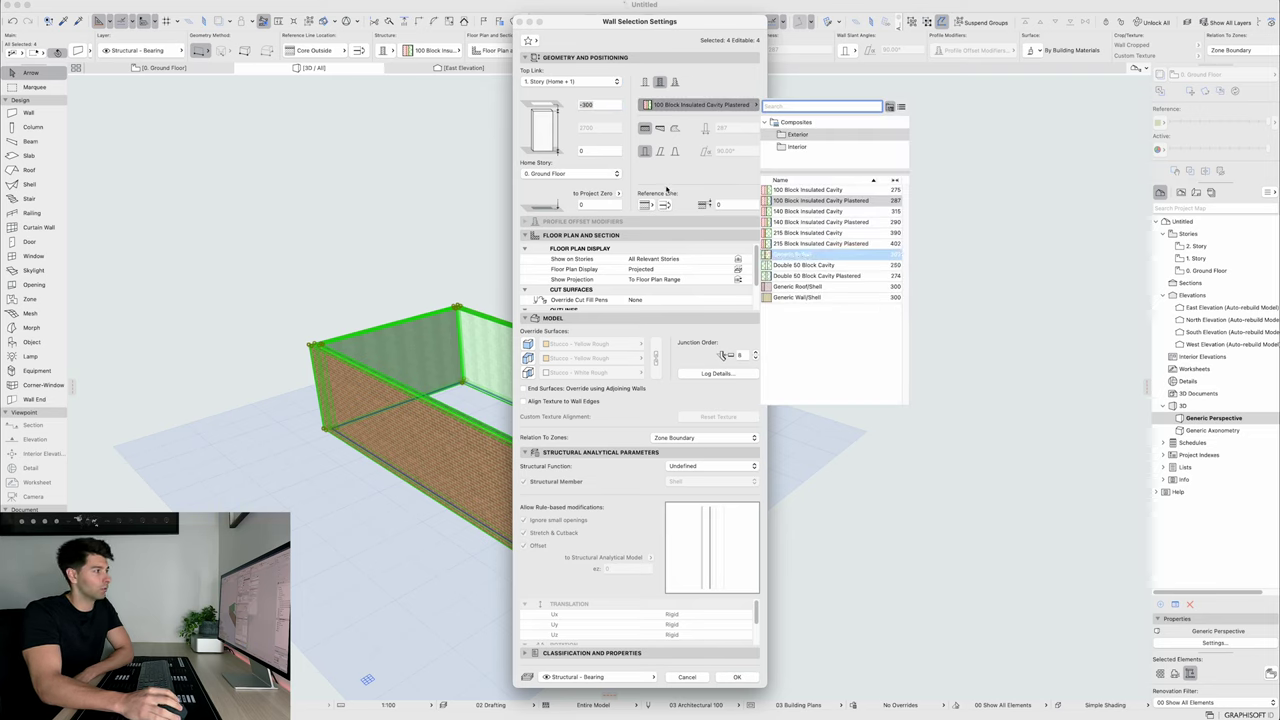
{"action": "left_click", "coordinate": [674, 128]}
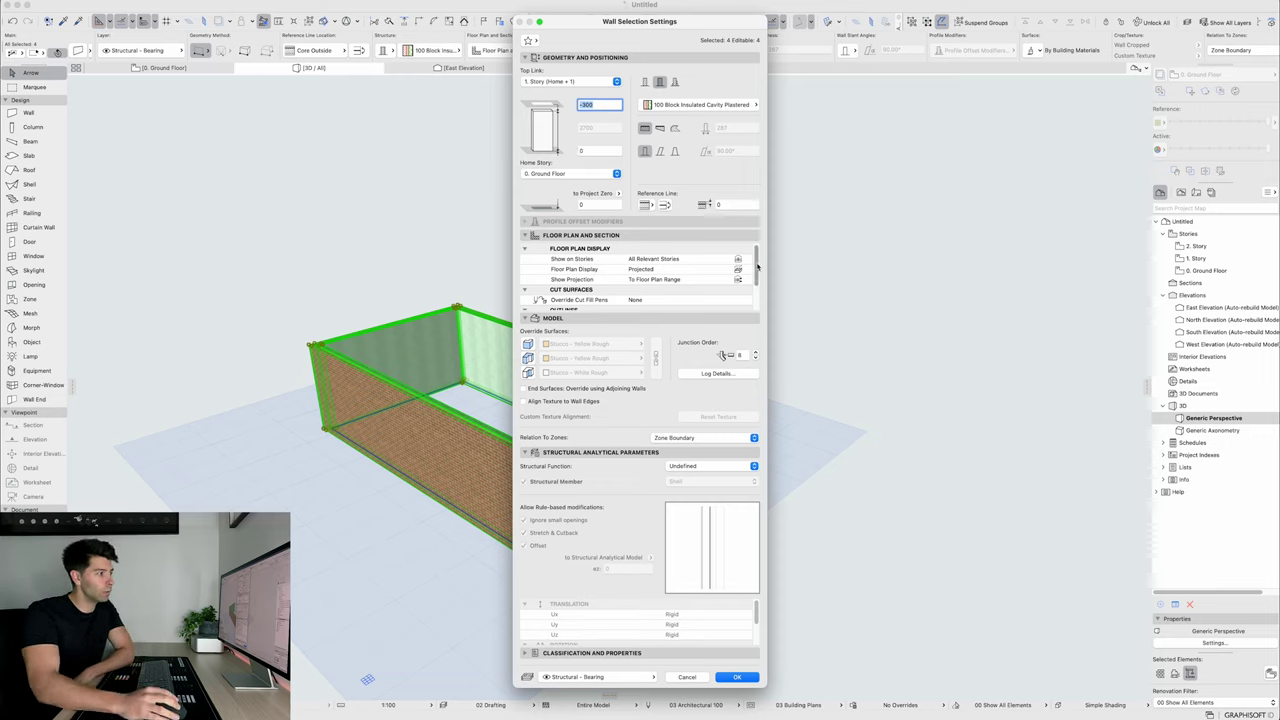
{"action": "scroll", "coordinate": [757, 262], "scroll_direction": "down", "scroll_amount": 2}
{"action": "scroll", "coordinate": [757, 262], "scroll_direction": "up", "scroll_amount": 1}
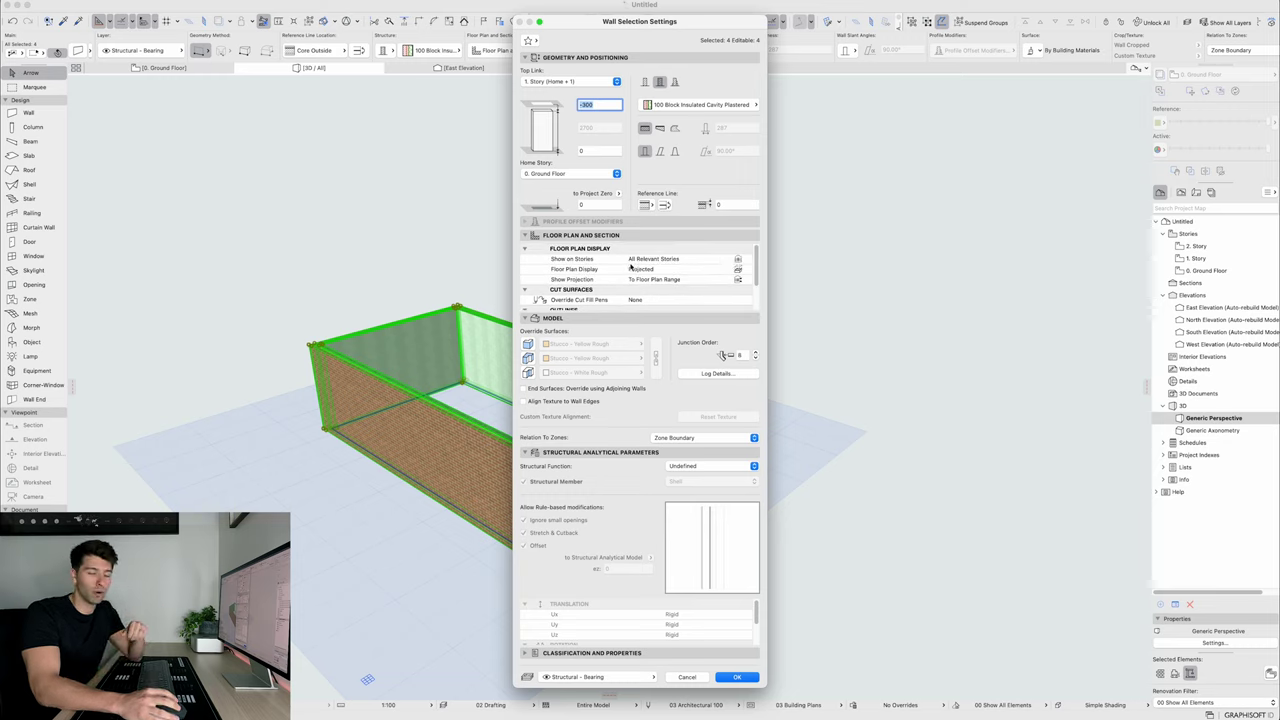
{"action": "scroll", "coordinate": [622, 272], "scroll_direction": "down", "scroll_amount": 3}
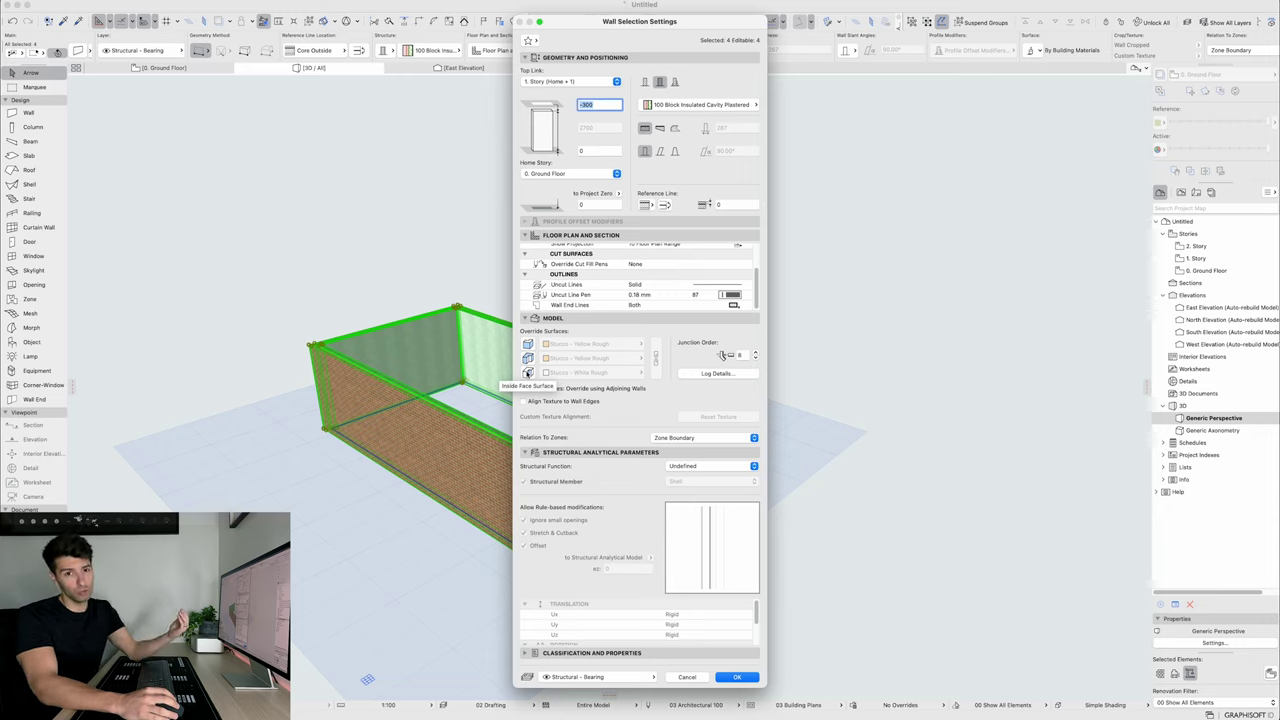
Override the four walls' inside face surface with Stucco - Beige Rough, apply it and clear the selection
{"action": "left_click", "coordinate": [528, 372]}
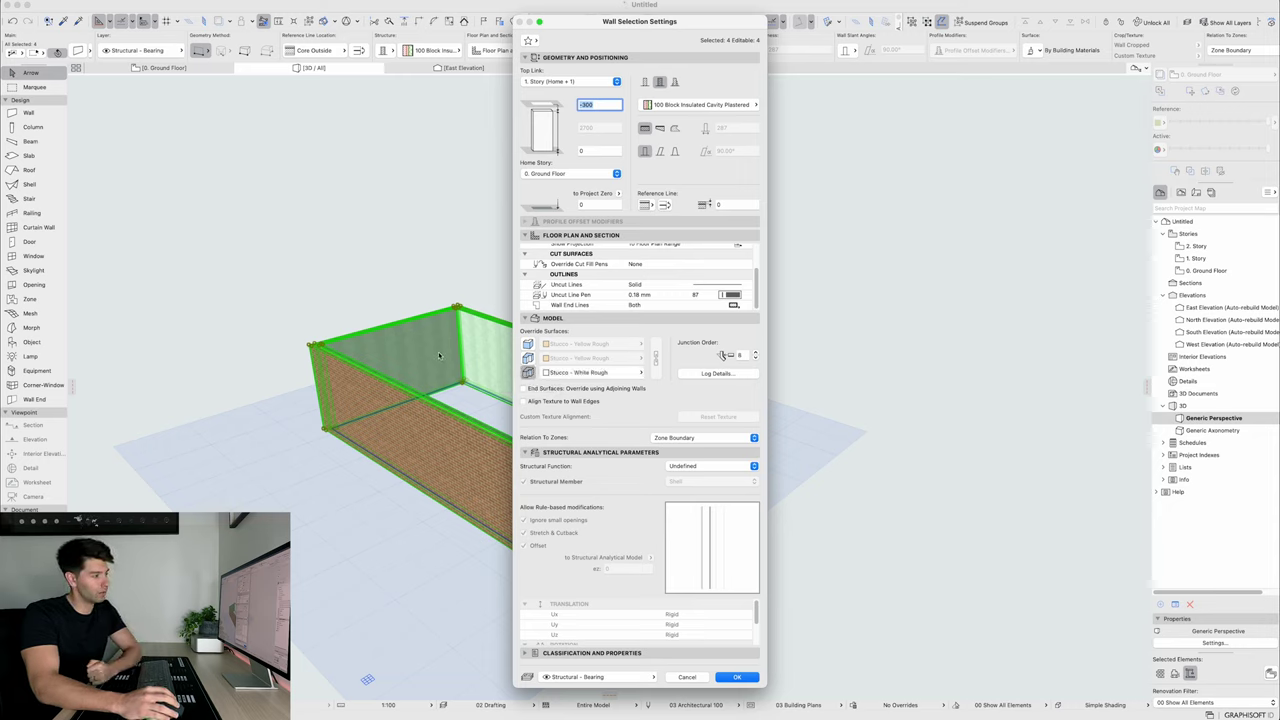
{"action": "left_click", "coordinate": [590, 372]}
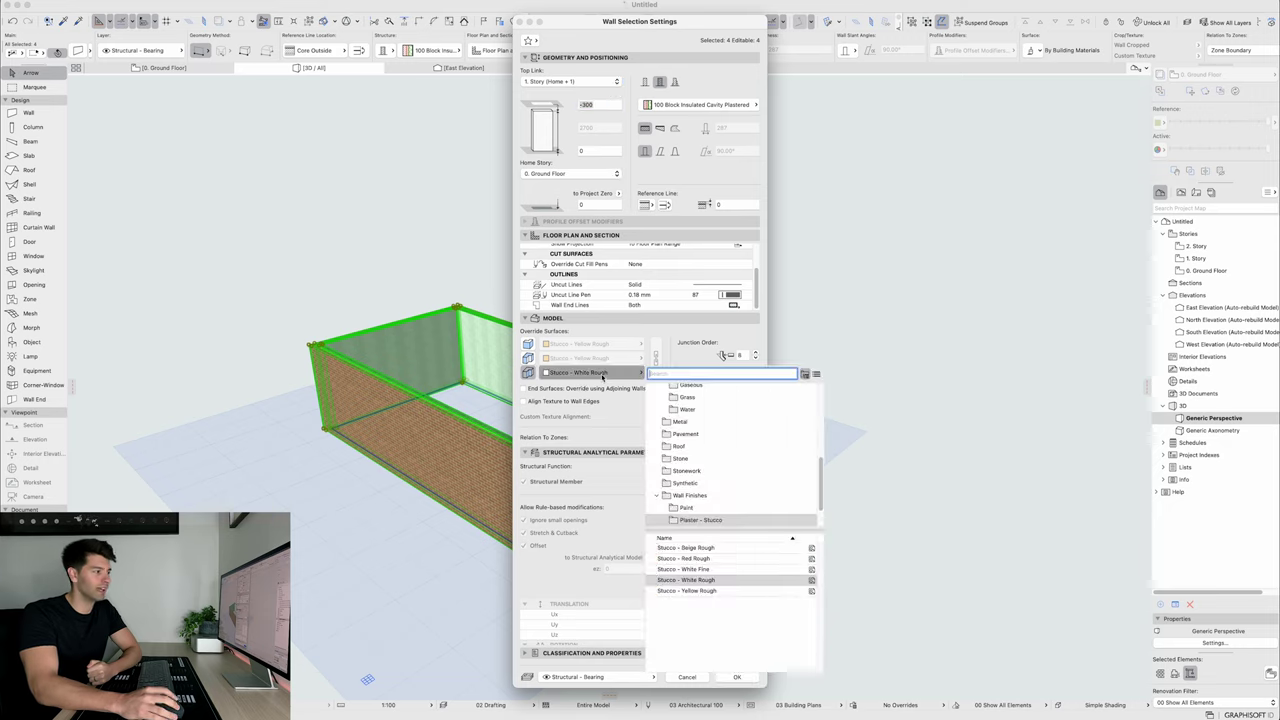
{"action": "key", "text": "Up"}
{"action": "key", "text": "Up"}
{"action": "key", "text": "Up"}
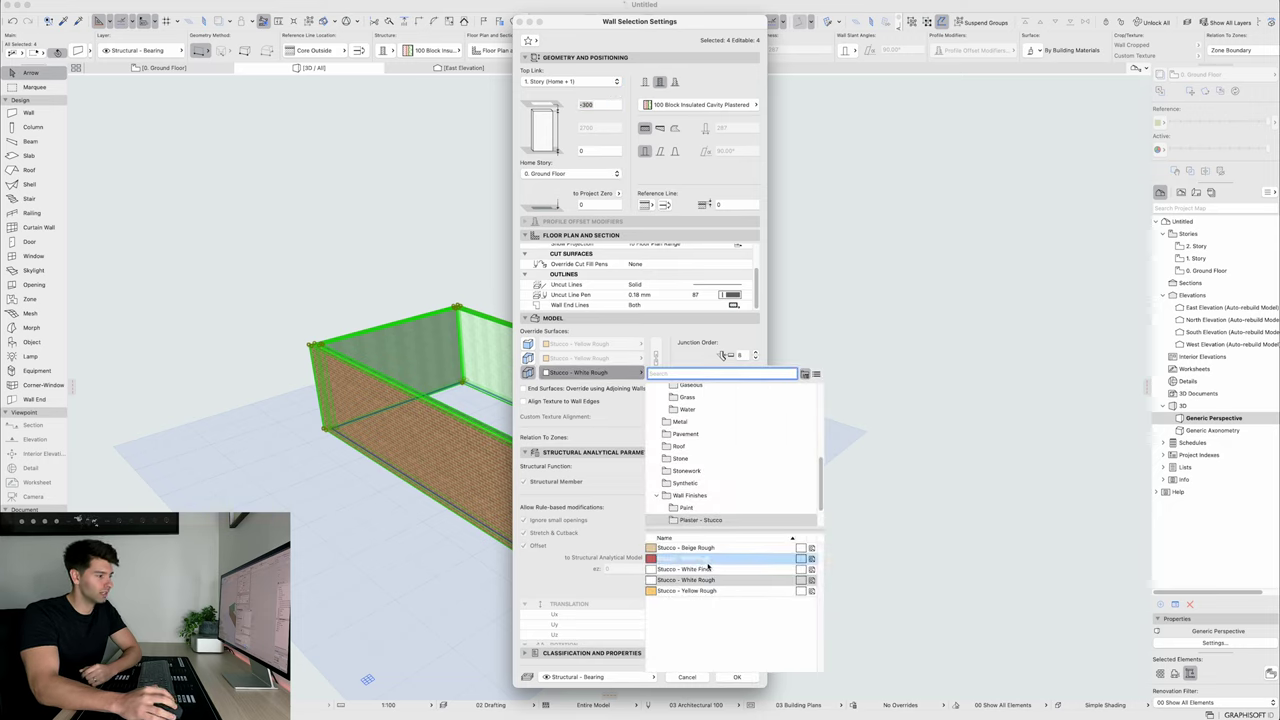
{"action": "key", "text": "Return"}
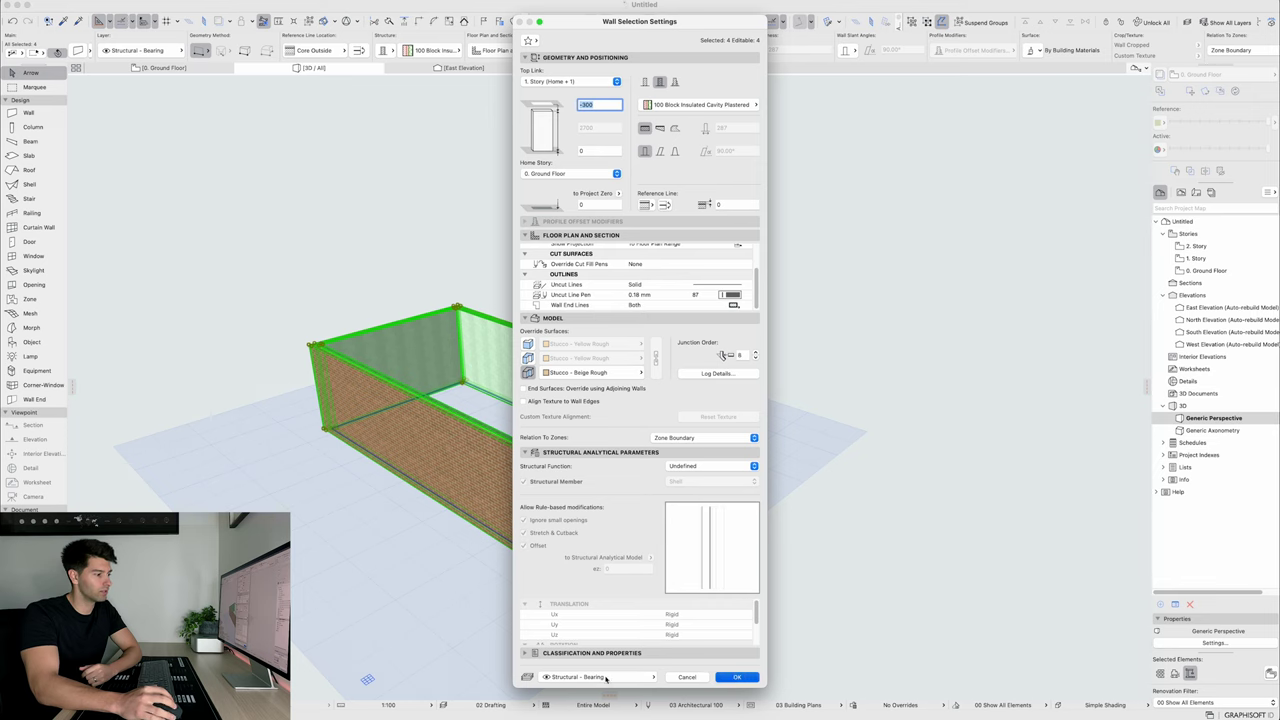
{"action": "left_click", "coordinate": [737, 677]}
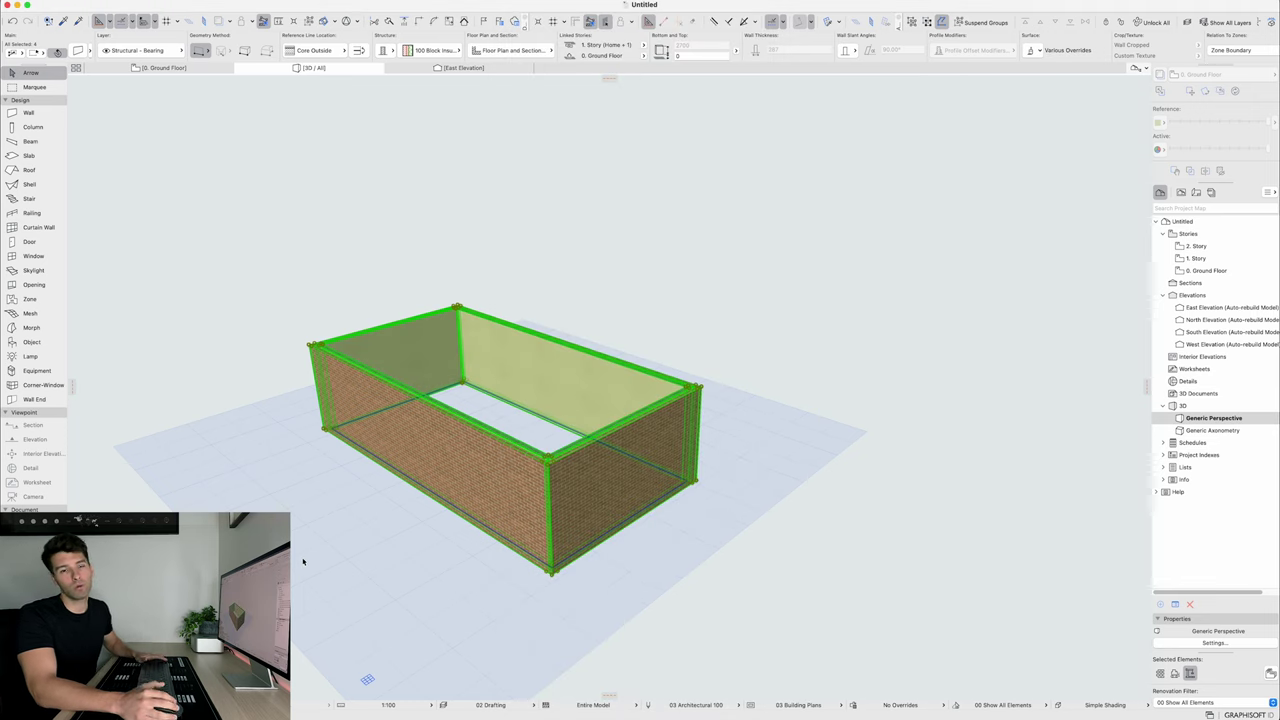
{"action": "key", "text": "Escape"}
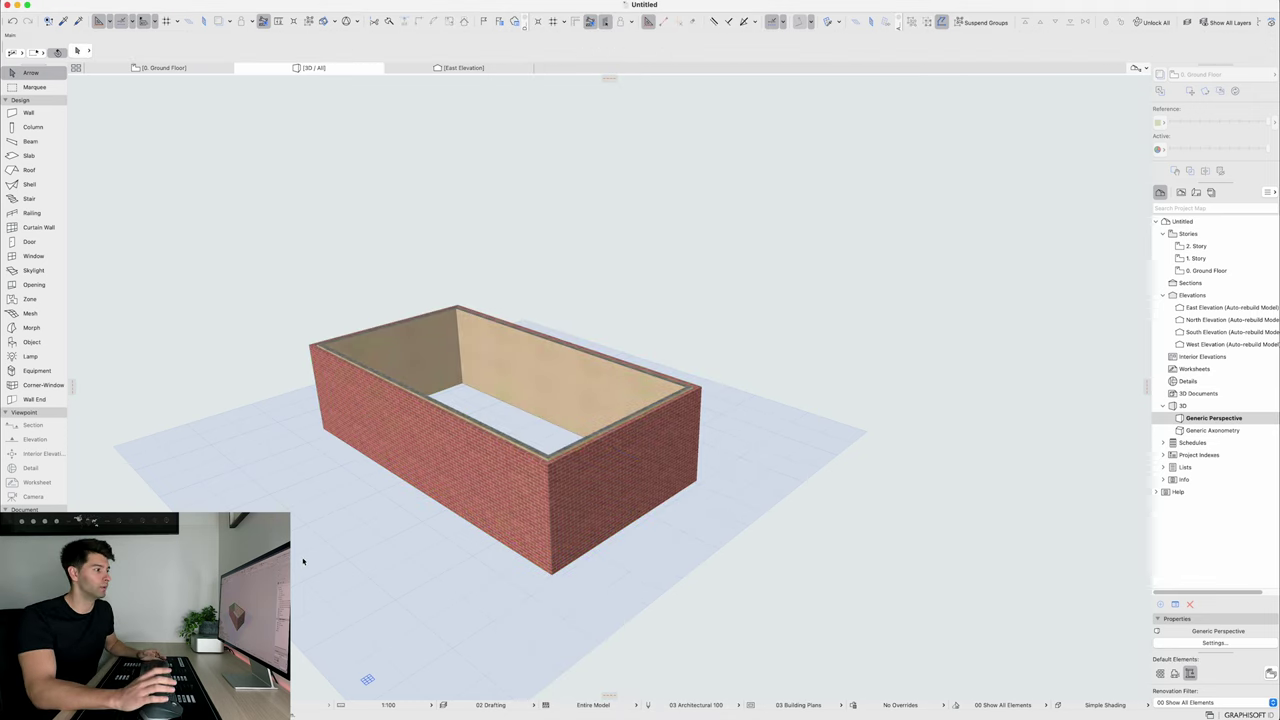
{"action": "middle_click_drag", "start_coordinate": [303, 561], "coordinate": [800, 413], "text": "shift"}
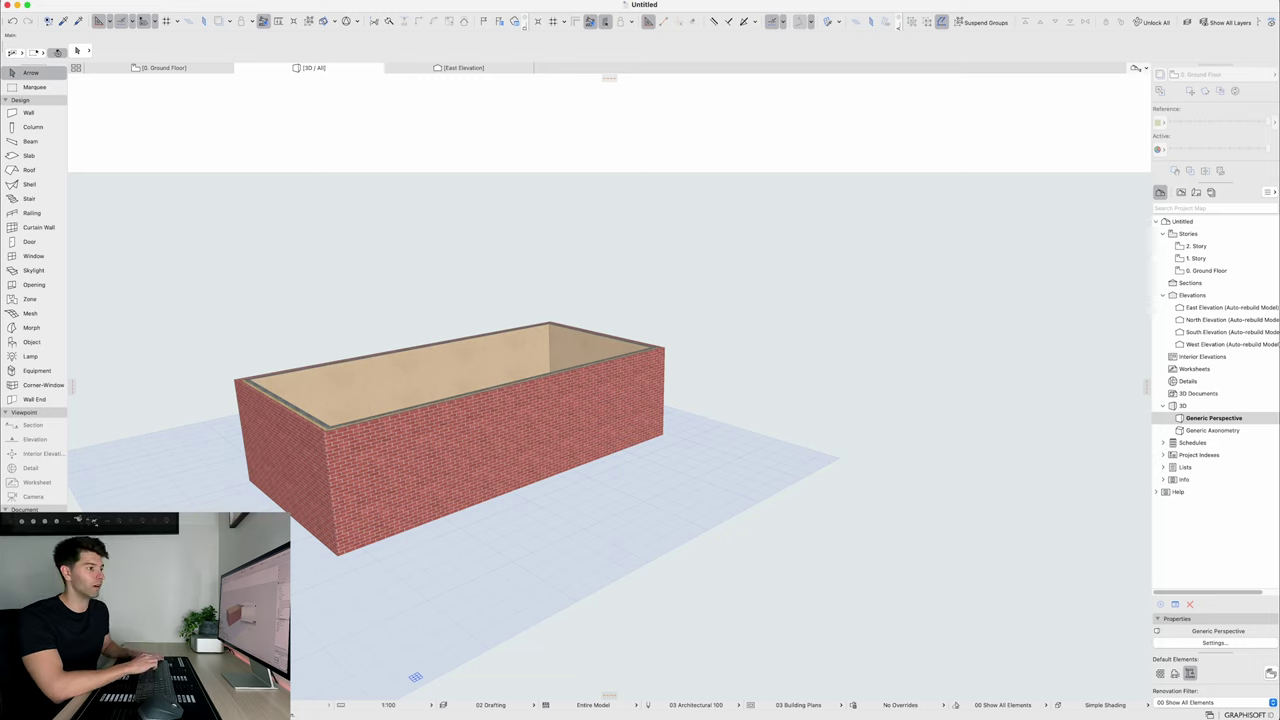
Open Story Settings and insert a story named Footing below the Ground Floor
{"action": "key", "text": "super+7"}
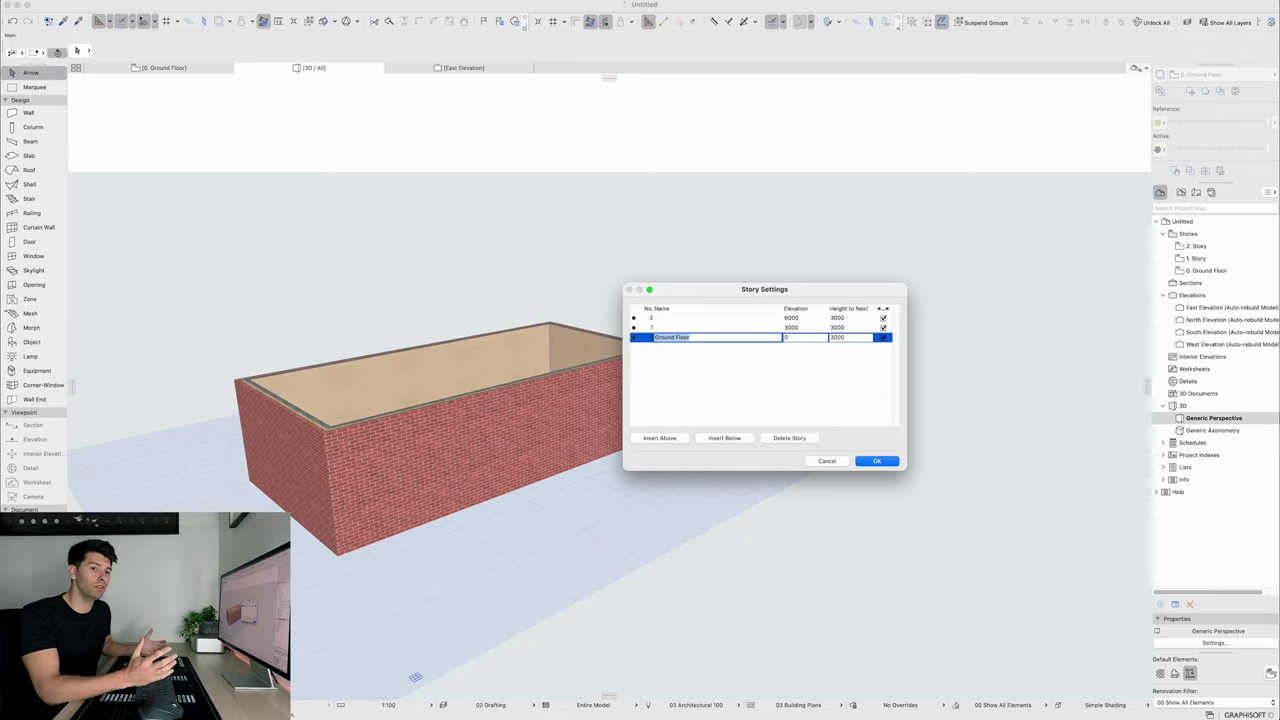
{"action": "key", "text": "Up"}
{"action": "key", "text": "Up"}
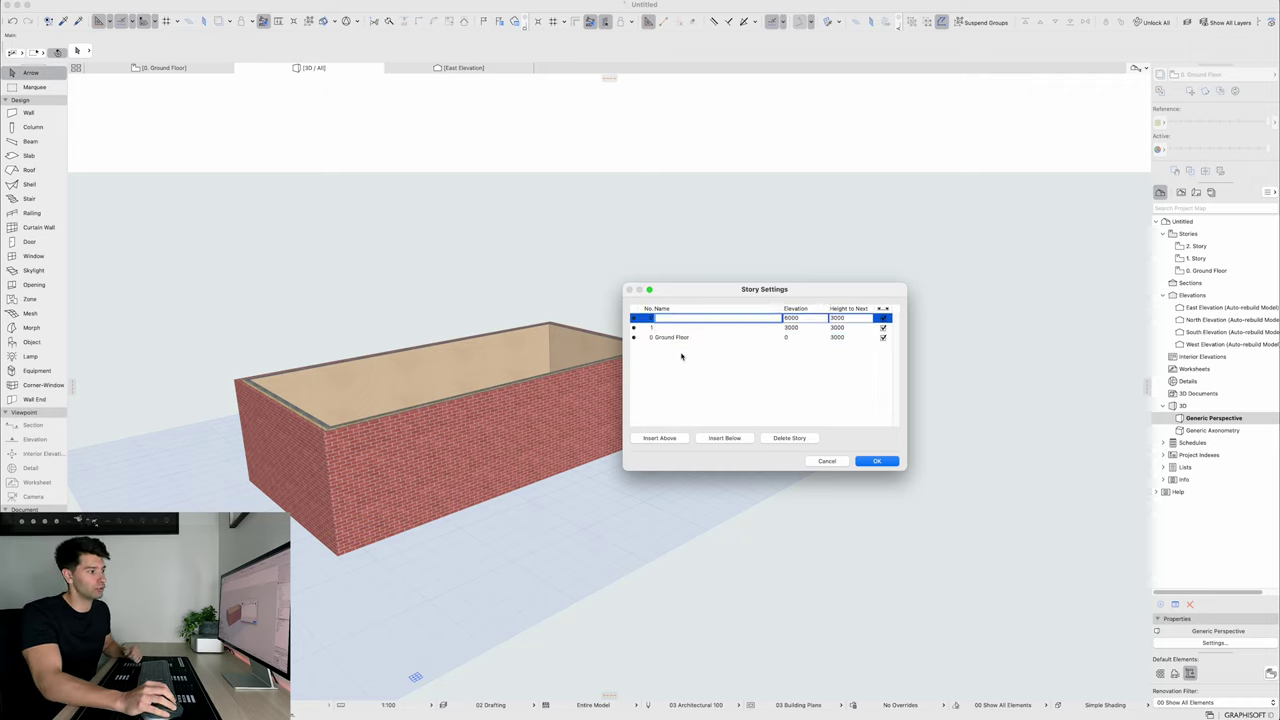
{"action": "key", "text": "Down"}
{"action": "key", "text": "Down"}
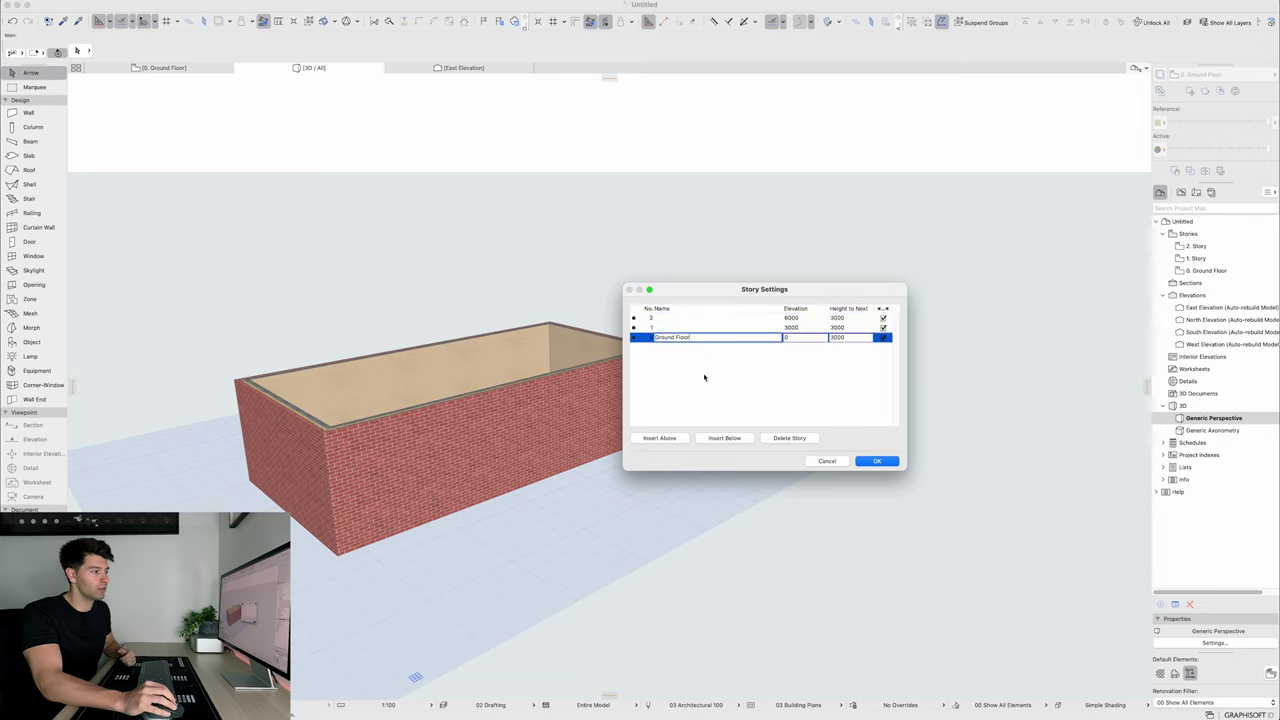
{"action": "left_click", "coordinate": [727, 438]}
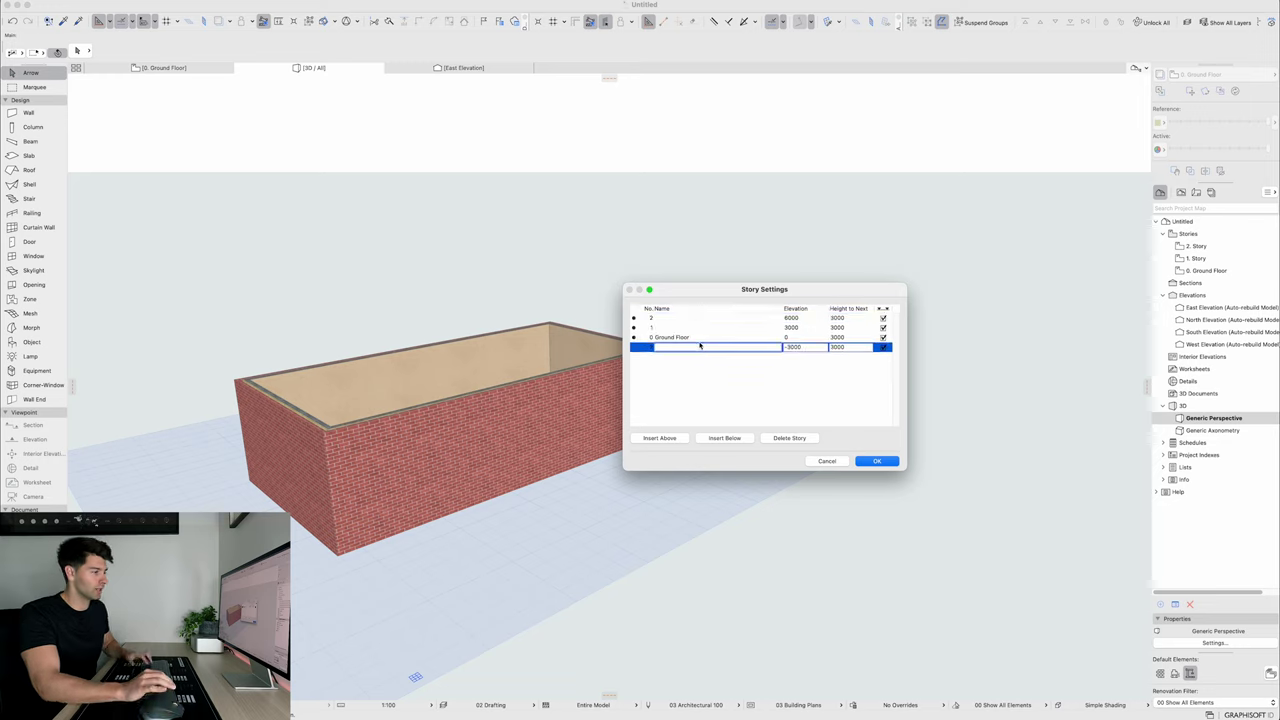
{"action": "type", "text": "Footing"}
Name story 1 Ground Ceiling and story 2 Second Floor, and insert a story named Roof above them
{"action": "left_click", "coordinate": [684, 327]}
{"action": "type", "text": "Ground Ceiling"}
{"action": "left_click", "coordinate": [677, 318]}
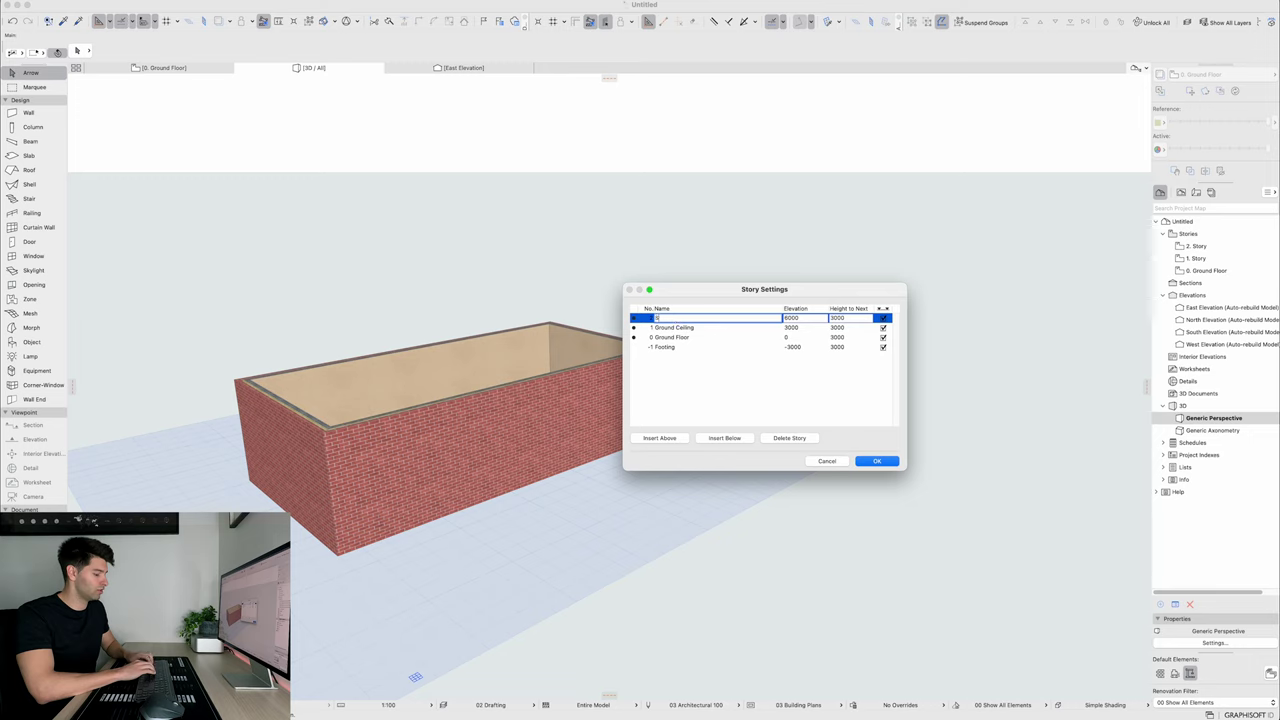
{"action": "type", "text": "Second Floor"}
{"action": "left_click", "coordinate": [657, 437]}
{"action": "type", "text": "Roof"}
{"action": "key", "text": "Return"}
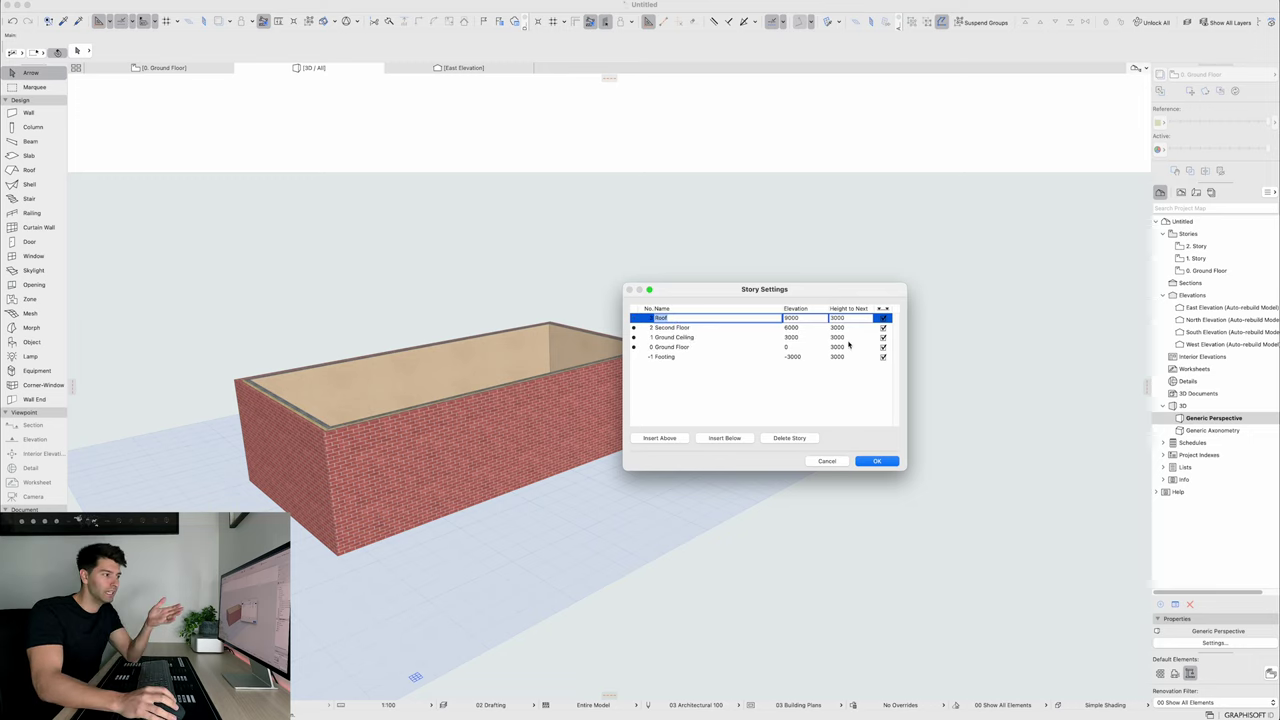
Set the Footing story's elevation to -172
{"action": "left_click", "coordinate": [791, 357]}
{"action": "type", "text": "-12"}
{"action": "left_click", "coordinate": [797, 347]}
{"action": "left_click", "coordinate": [843, 347]}
Set the height to next to 300 for Ground Ceiling and 600 for Roof, and apply the story settings
{"action": "left_click", "coordinate": [843, 337]}
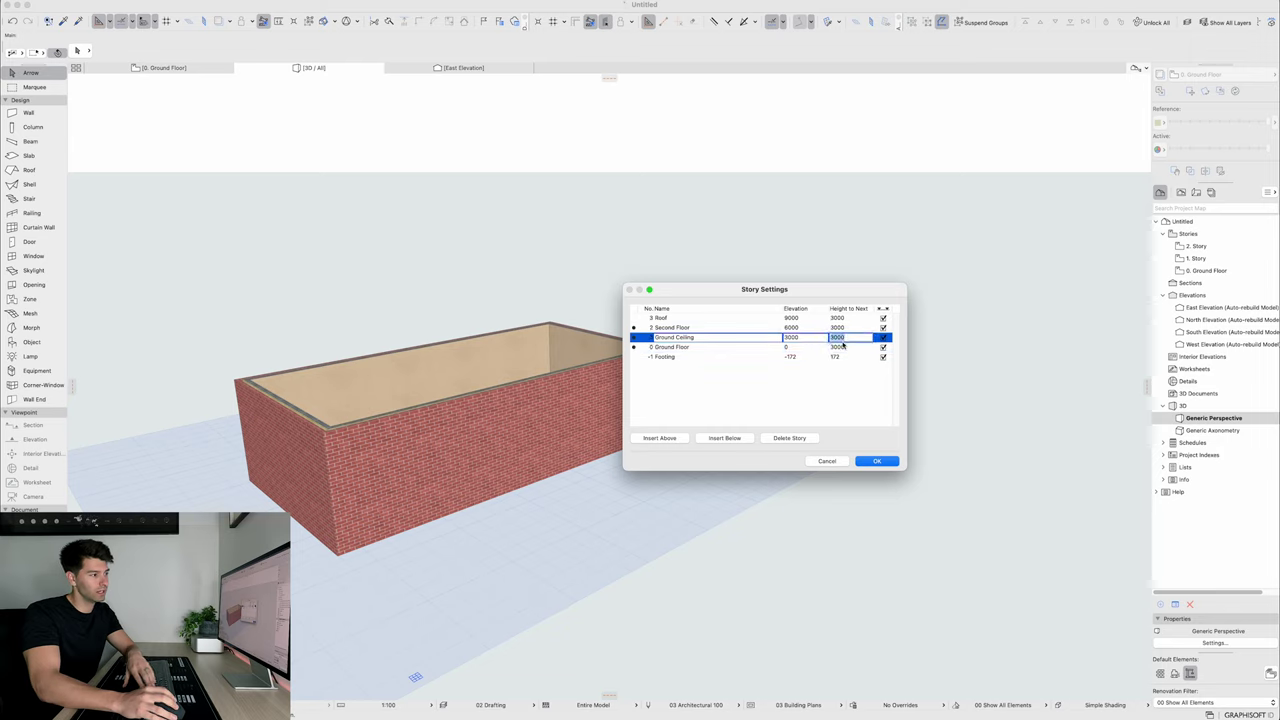
{"action": "type", "text": "300"}
{"action": "key", "text": "Return"}
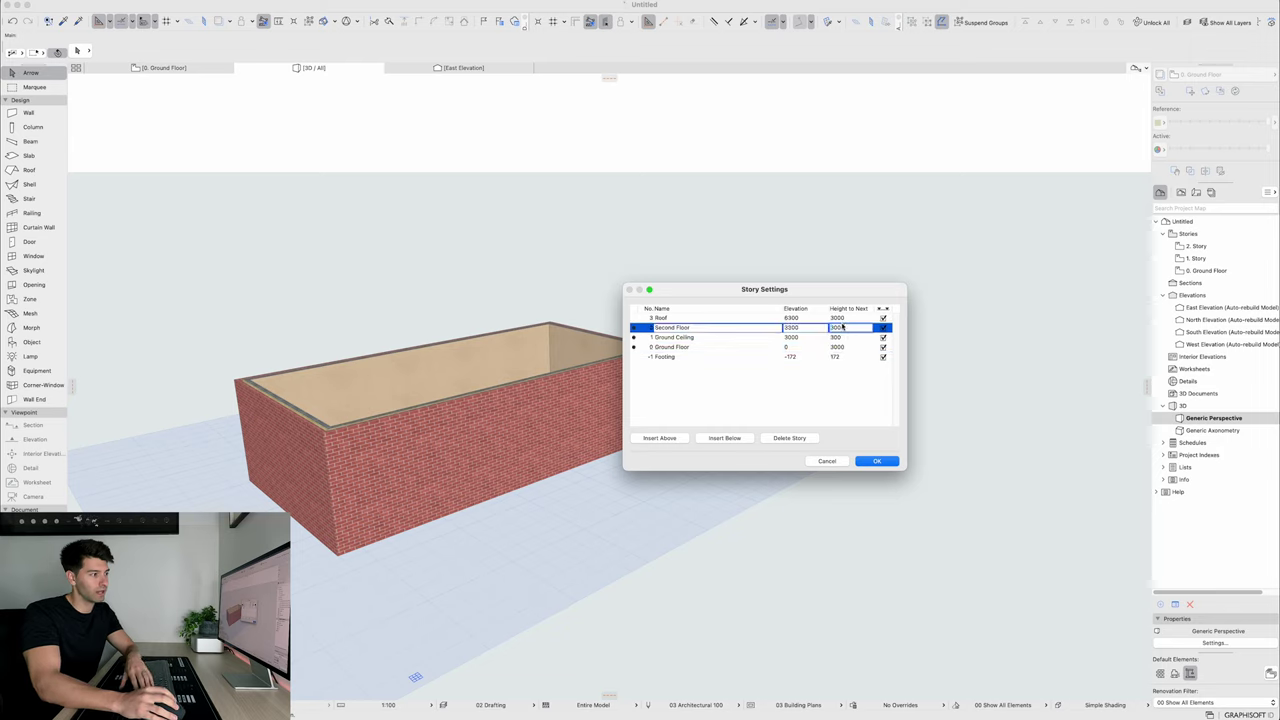
{"action": "left_click", "coordinate": [852, 318]}
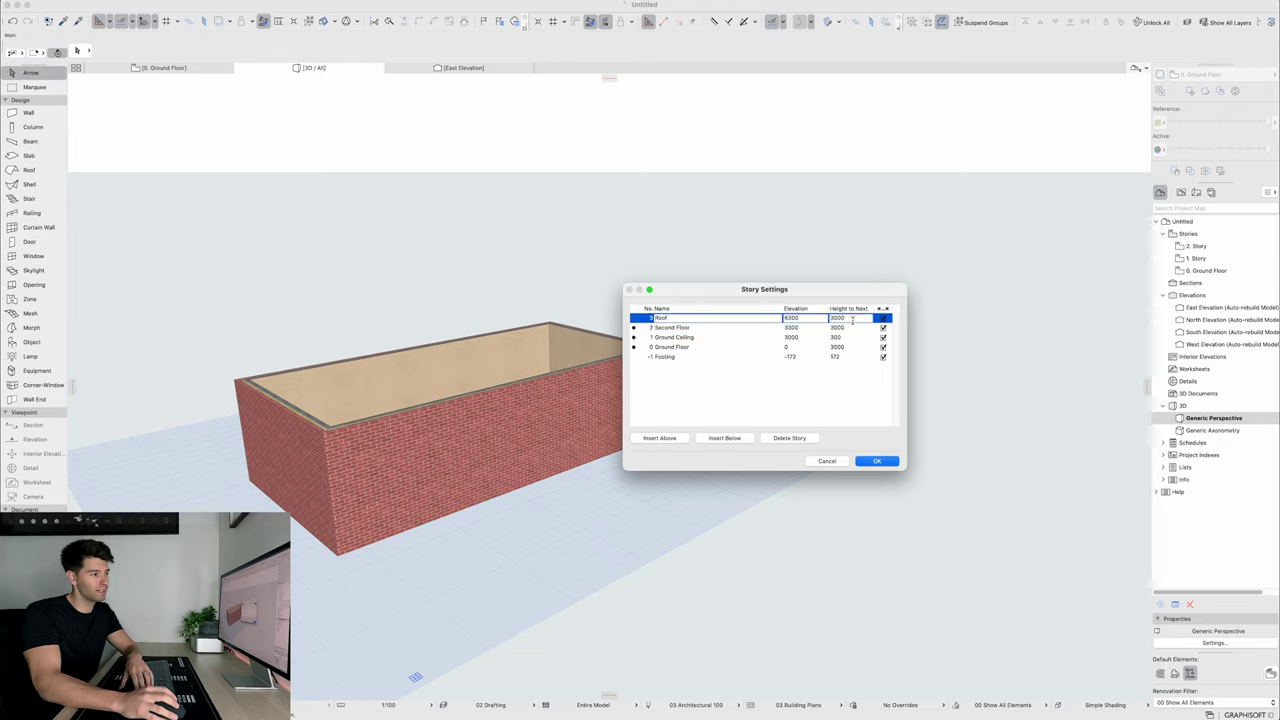
{"action": "type", "text": "6000"}
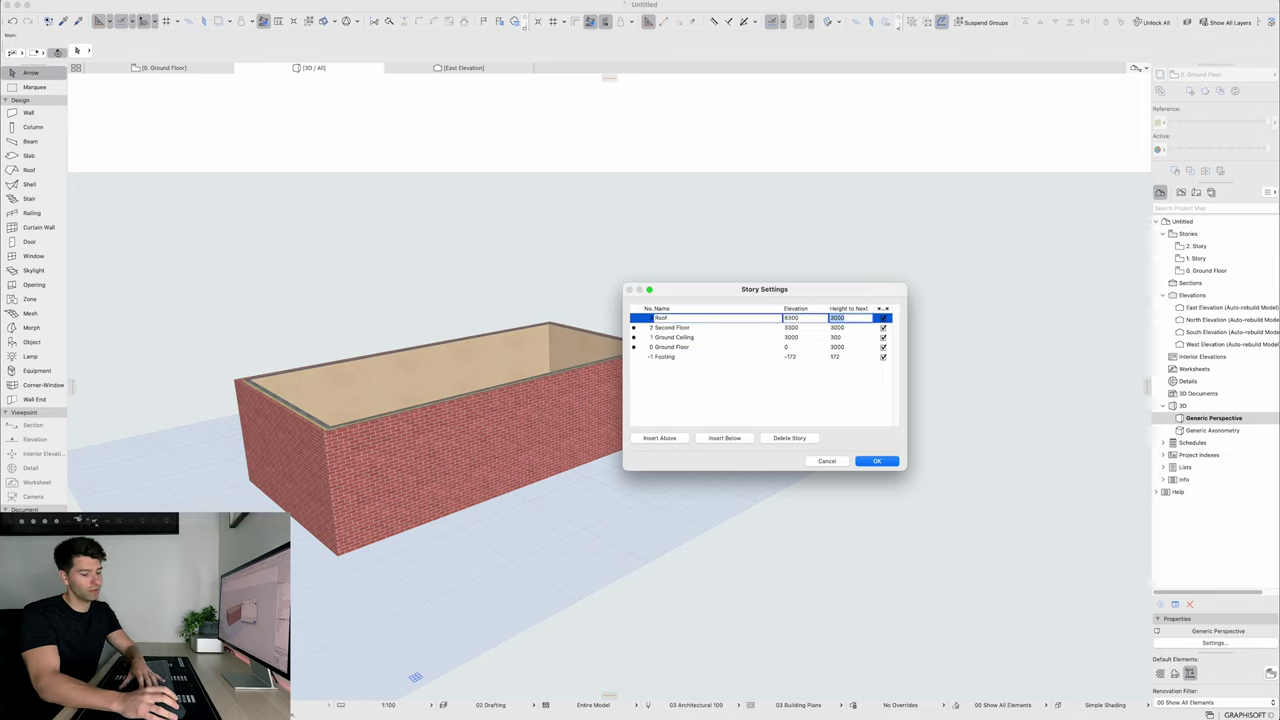
{"action": "left_click", "coordinate": [846, 328]}
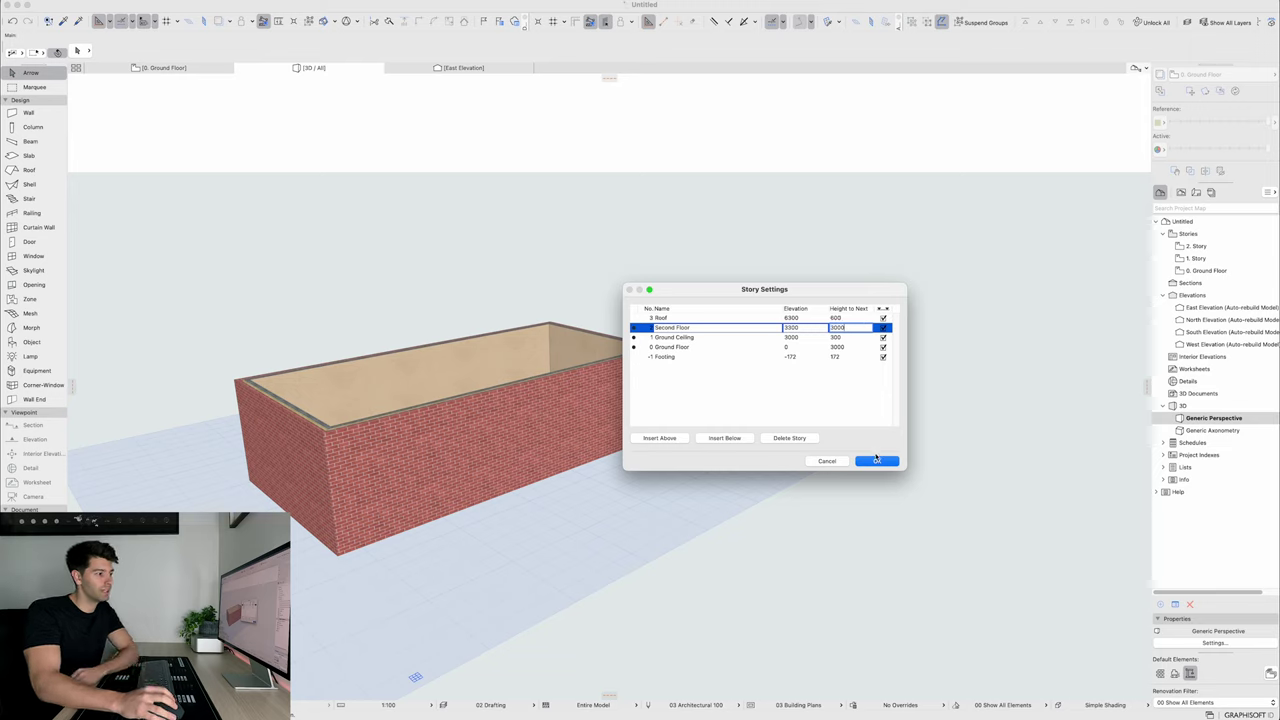
{"action": "left_click", "coordinate": [877, 462]}
Show the View Map and open the Ground Floor and Second Floor plans, ending on the Ground Floor
{"action": "left_click", "coordinate": [1181, 193]}
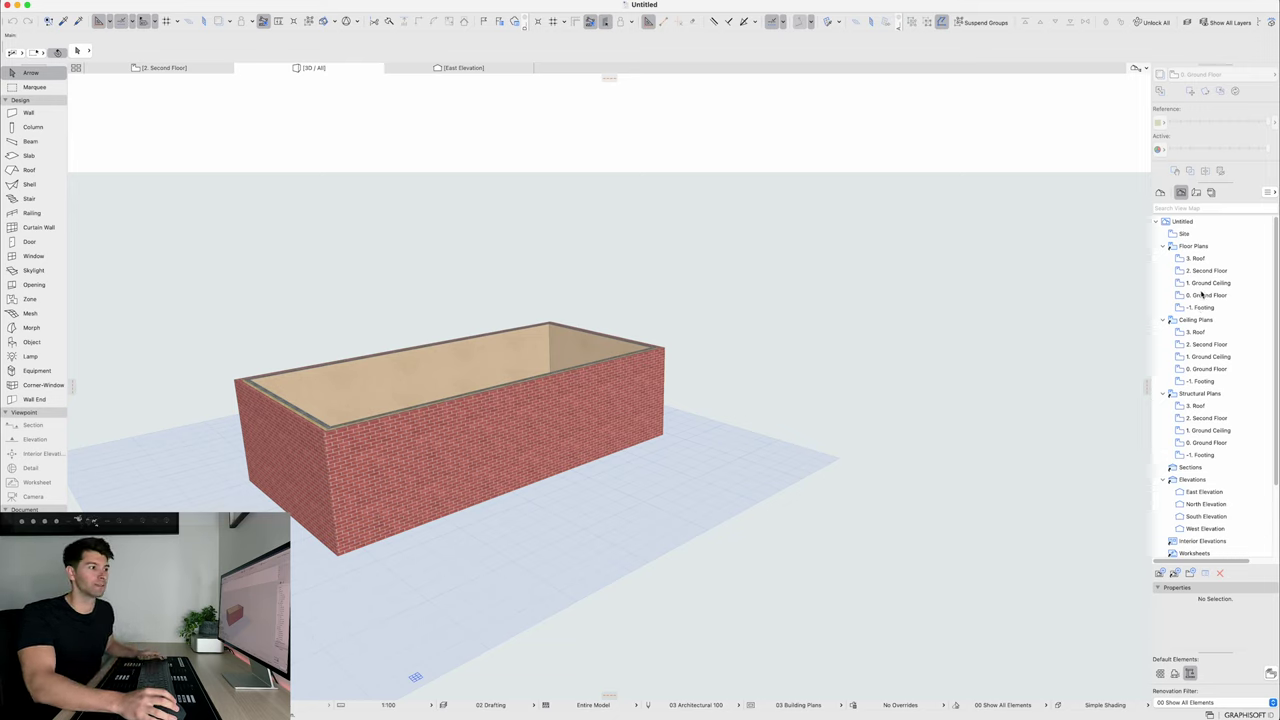
{"action": "double_click", "coordinate": [1205, 295]}
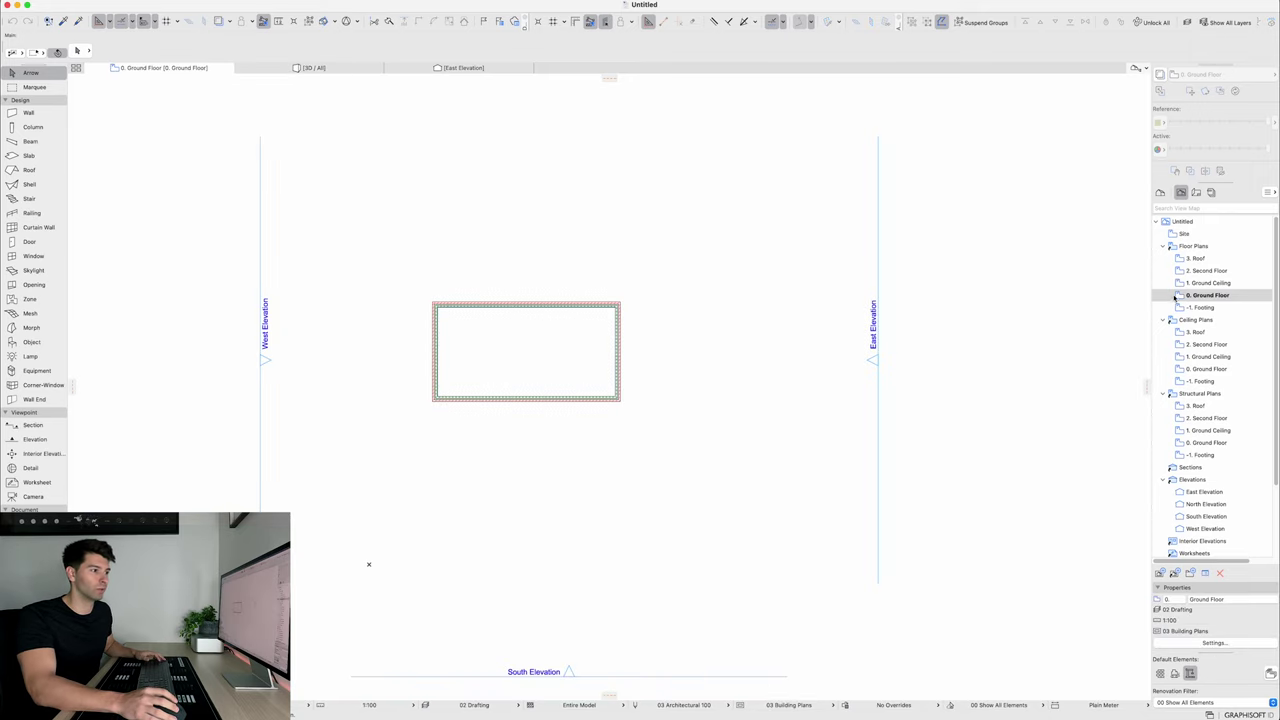
{"action": "double_click", "coordinate": [1205, 273]}
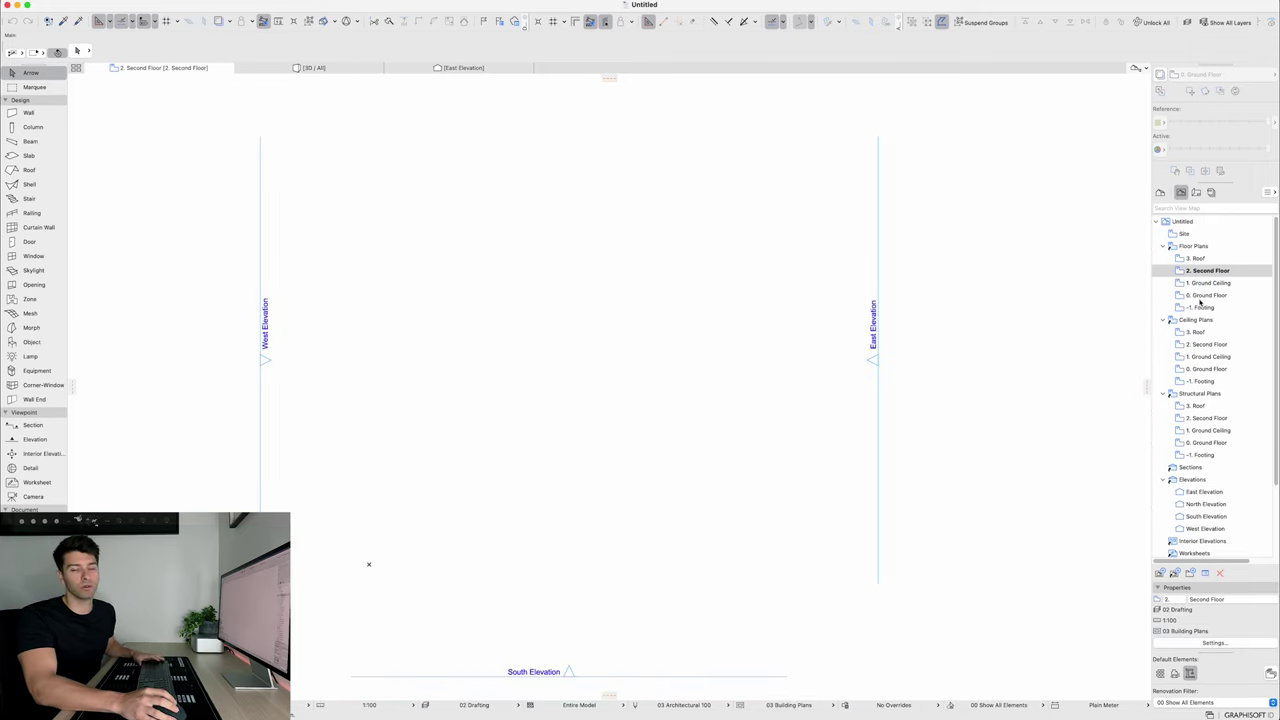
{"action": "double_click", "coordinate": [1205, 296]}
In the 3D view, set the Ground Floor story's height to next to 5000 and apply the story settings
{"action": "key", "text": "F3"}
{"action": "key", "text": "super+7"}
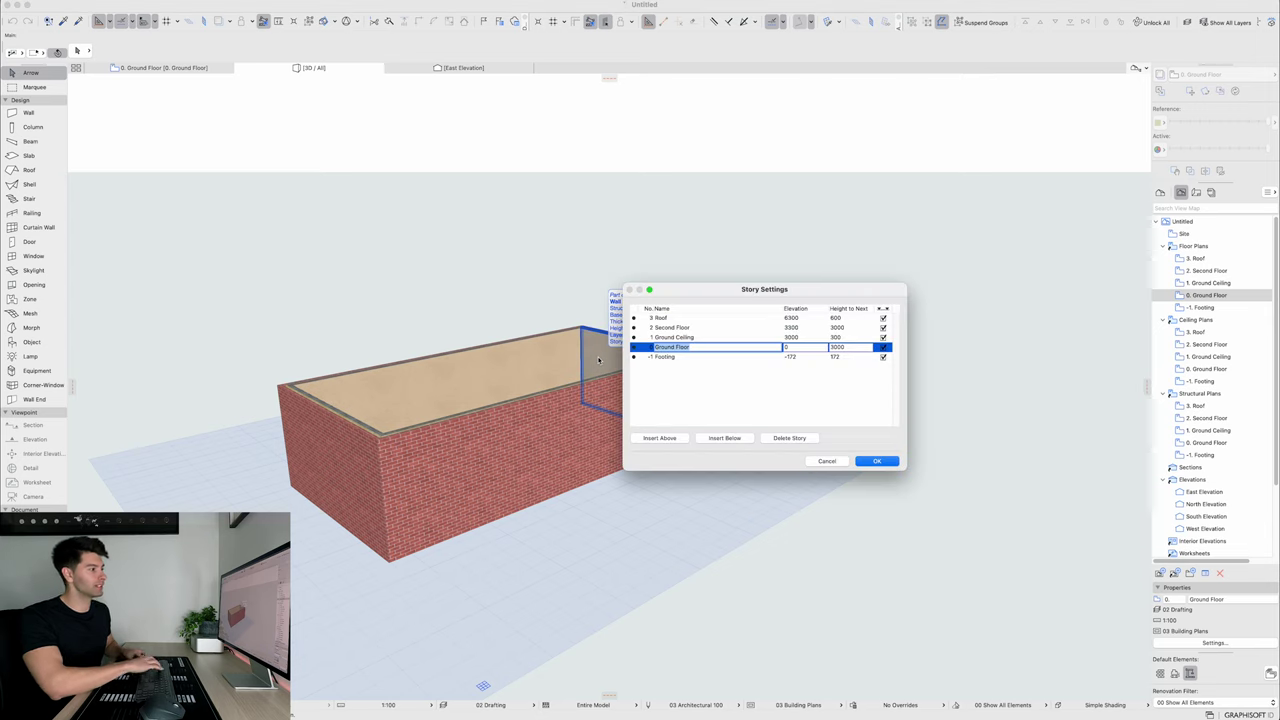
{"action": "left_click", "coordinate": [836, 347]}
{"action": "type", "text": "50"}
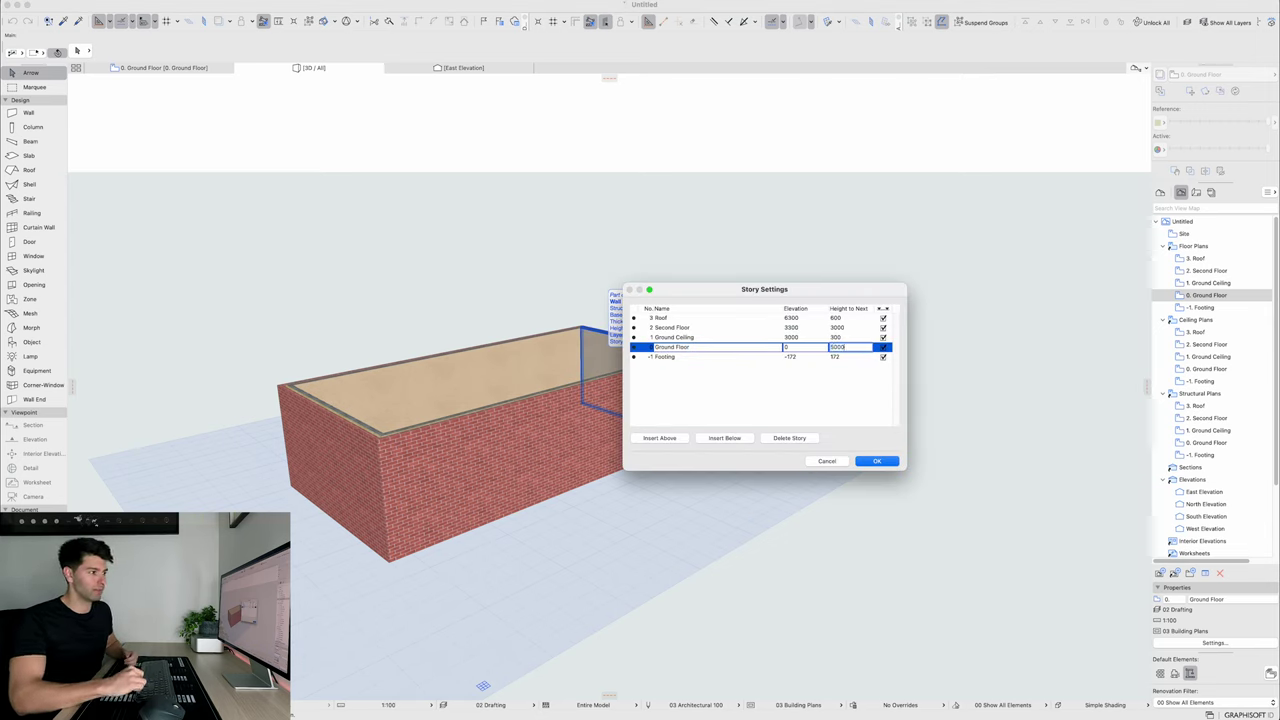
{"action": "key", "text": "Return"}
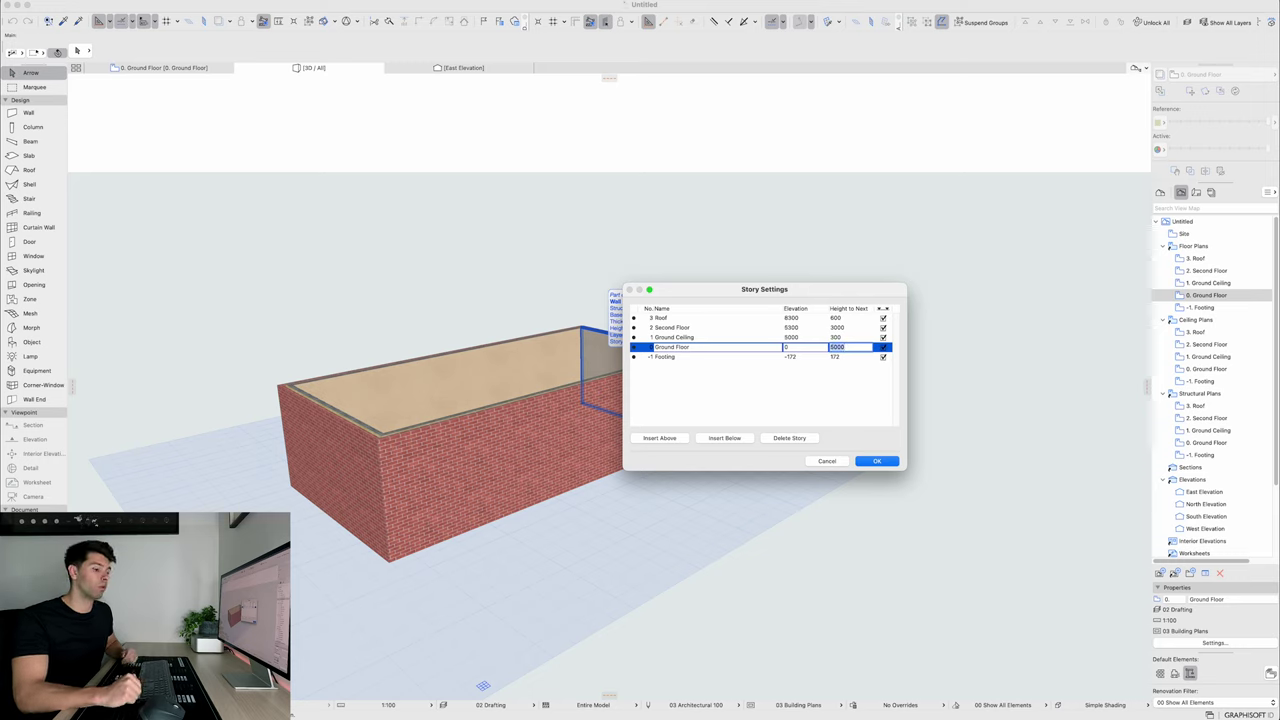
{"action": "key", "text": "Return"}
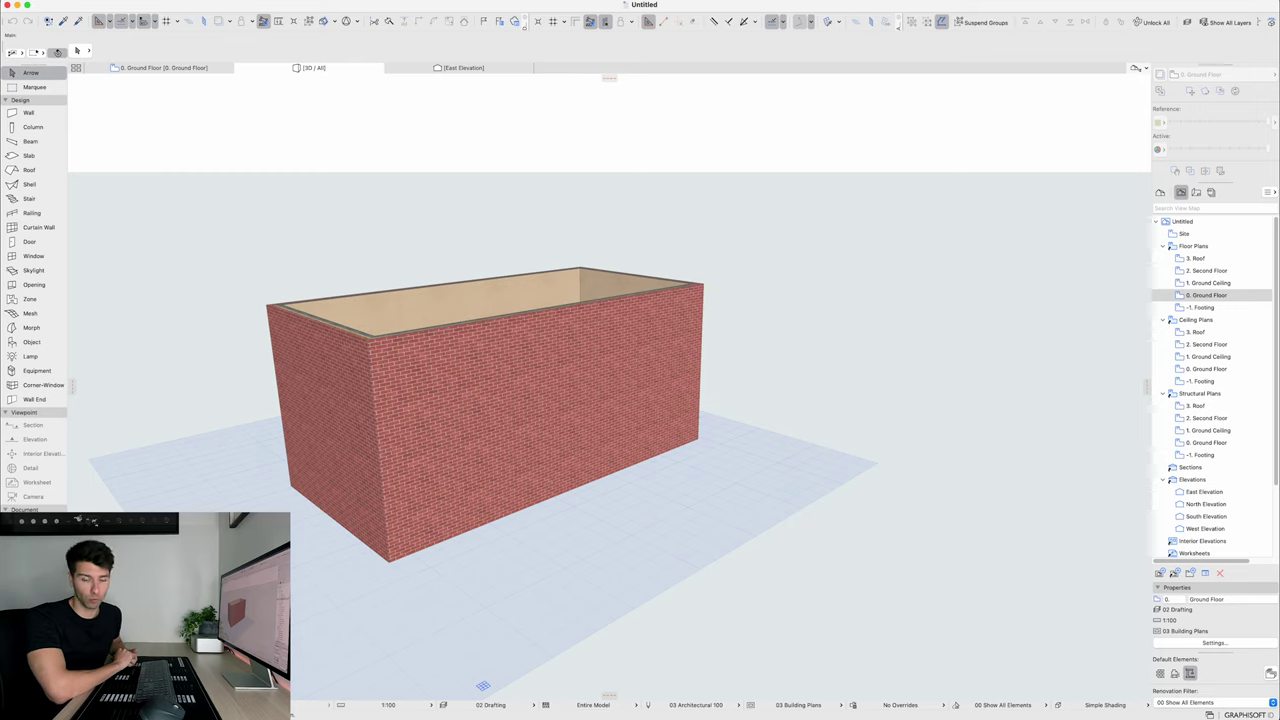
On the Ground Floor plan, place a 900 x 2100 door near the east end of the north wall, swinging inward
{"action": "key", "text": "F2"}
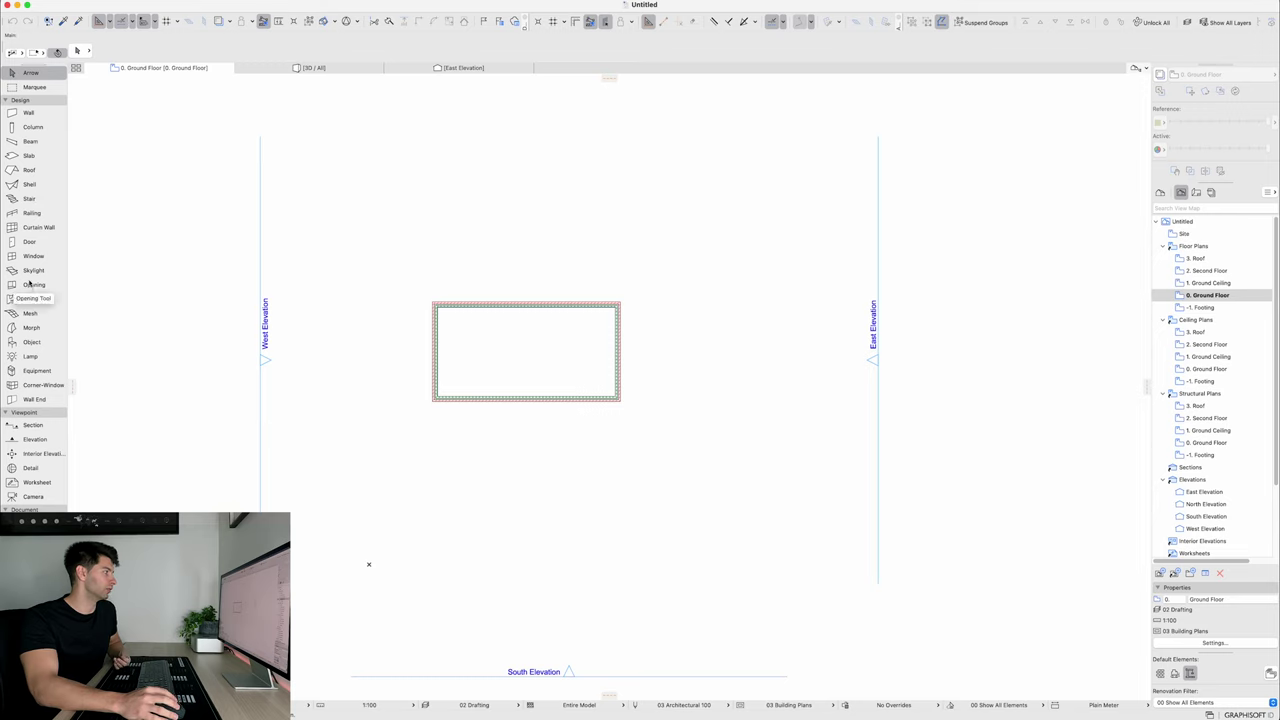
{"action": "left_click", "coordinate": [32, 242]}
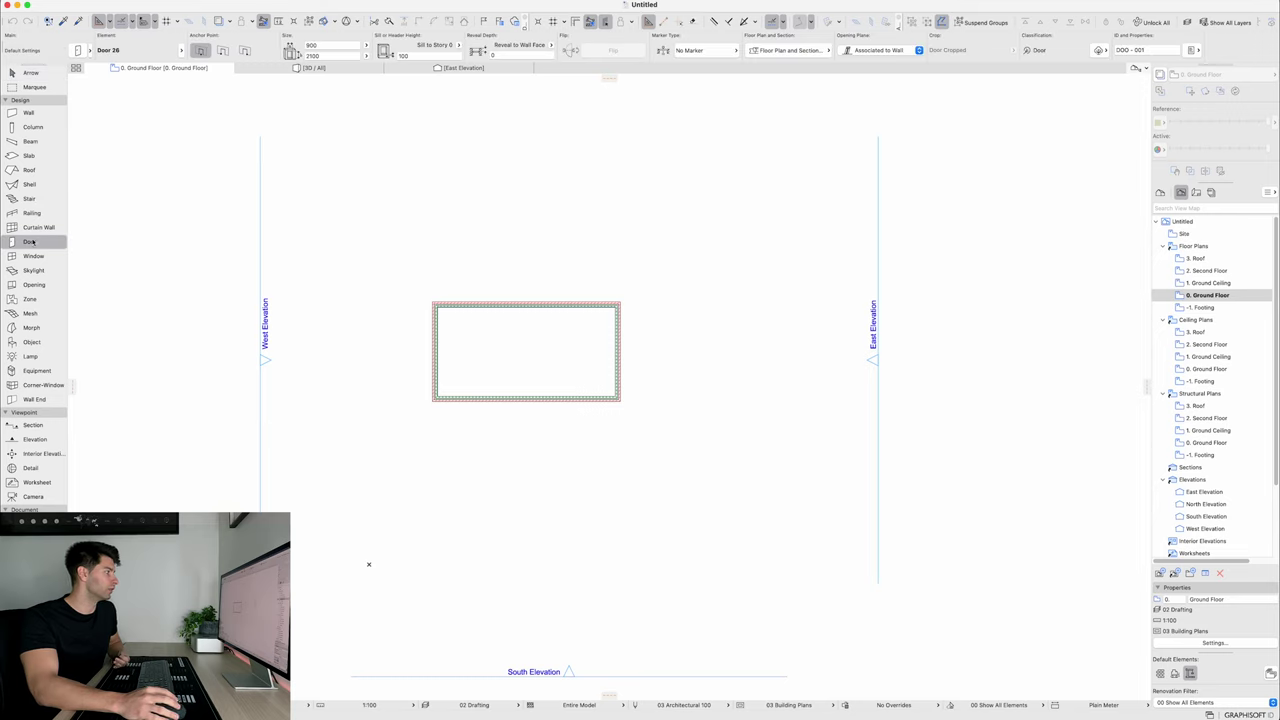
{"action": "left_click", "coordinate": [570, 311]}
{"action": "scroll", "coordinate": [572, 311], "scroll_direction": "up", "scroll_amount": 3}
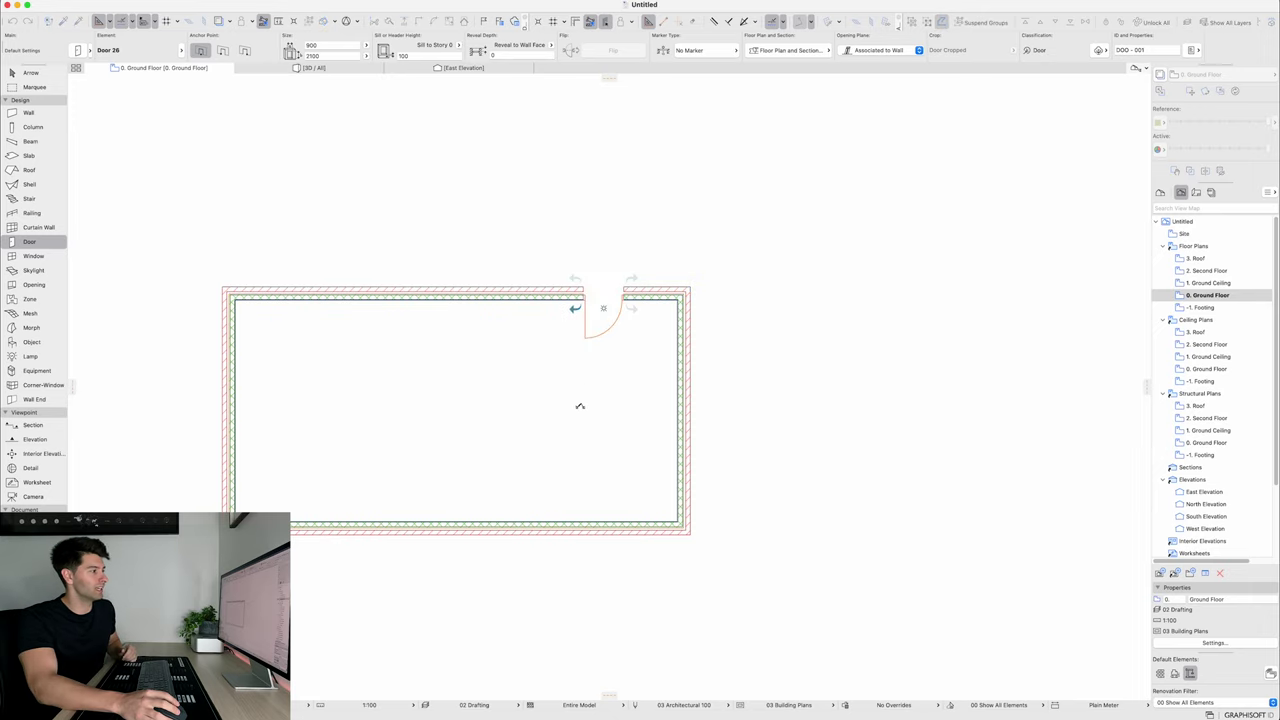
{"action": "left_click", "coordinate": [600, 330]}
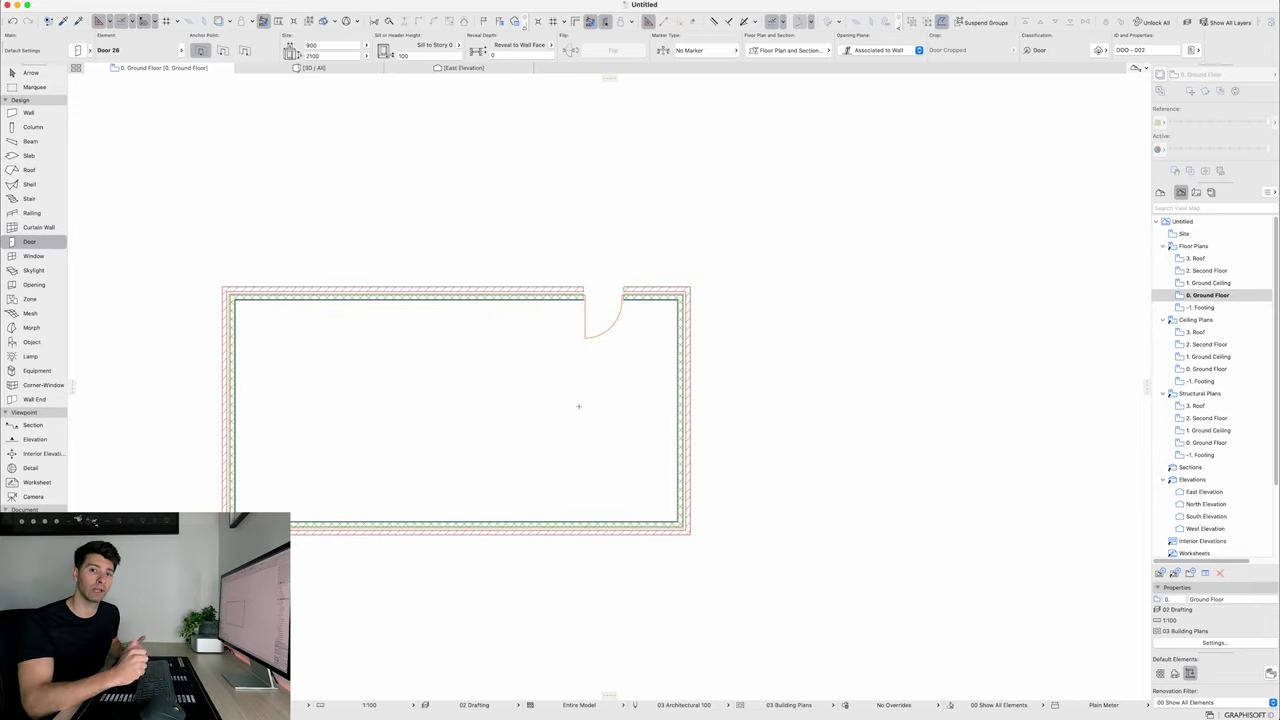
{"action": "key", "text": "Escape"}
Select the new door in the north wall and open its selection settings
{"action": "scroll", "coordinate": [617, 290], "scroll_direction": "up", "scroll_amount": 5}
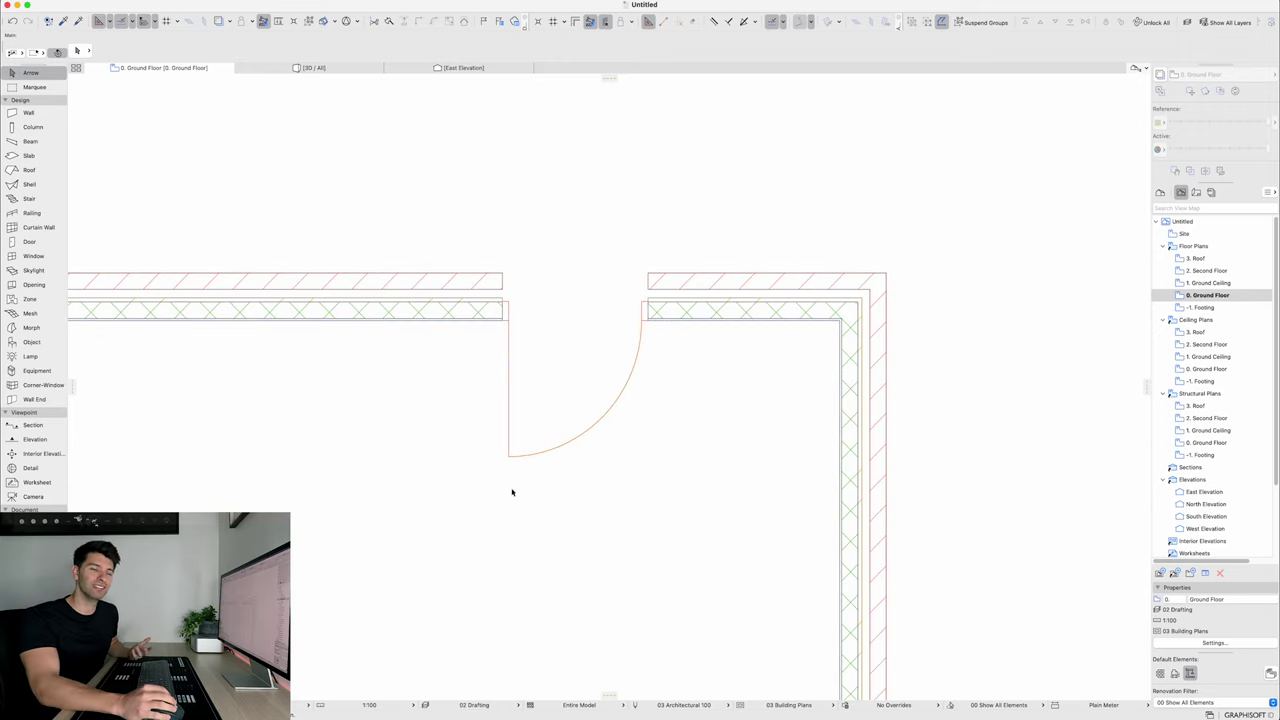
{"action": "left_click", "coordinate": [509, 456]}
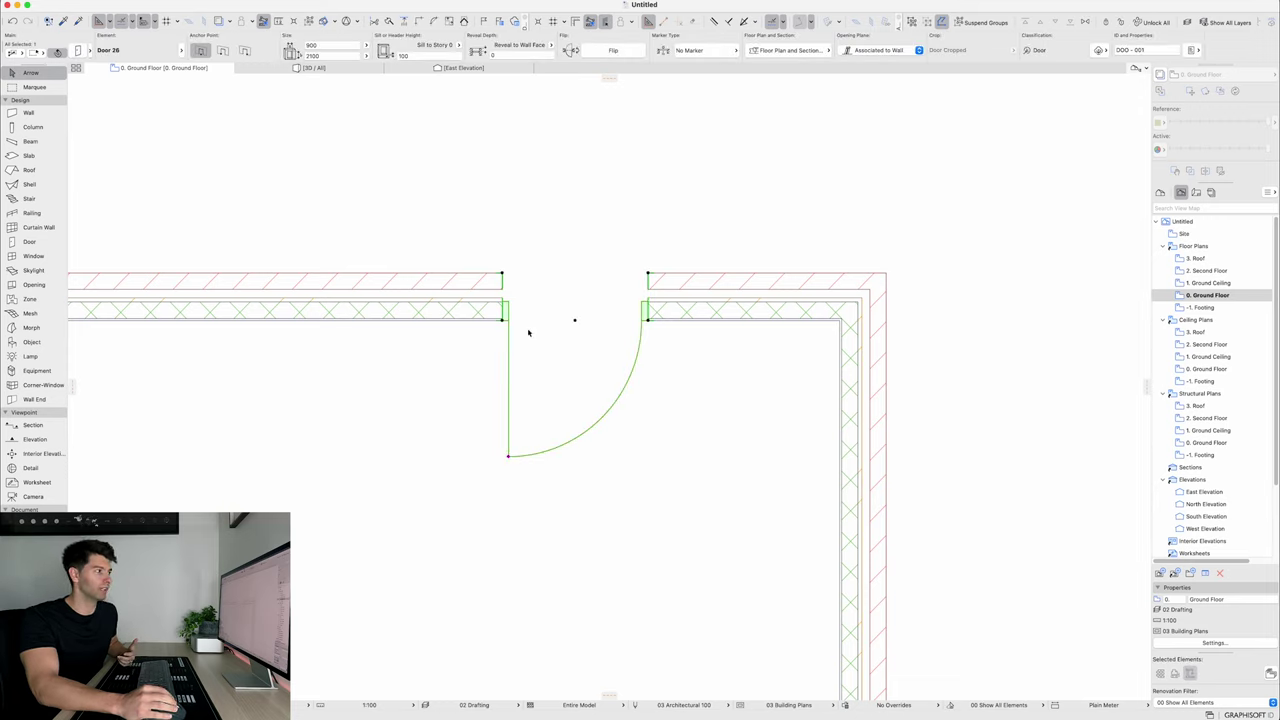
{"action": "left_click", "coordinate": [506, 461]}
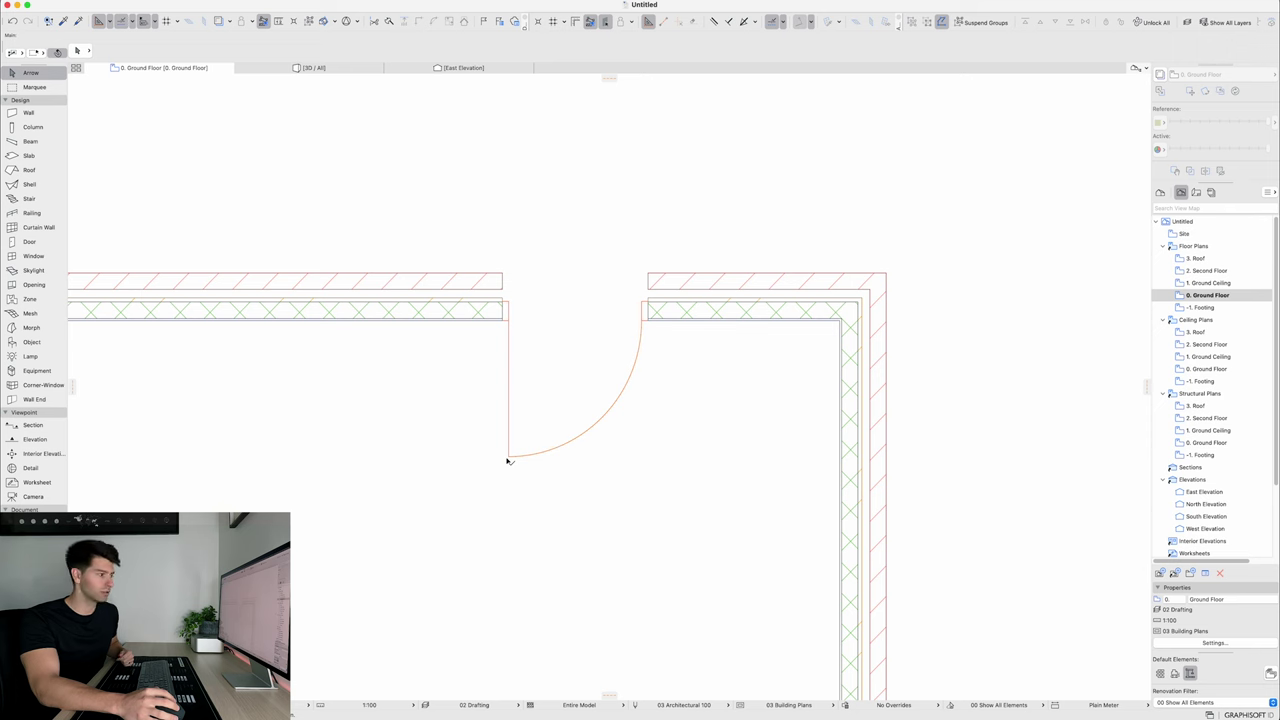
{"action": "left_click", "coordinate": [508, 458]}
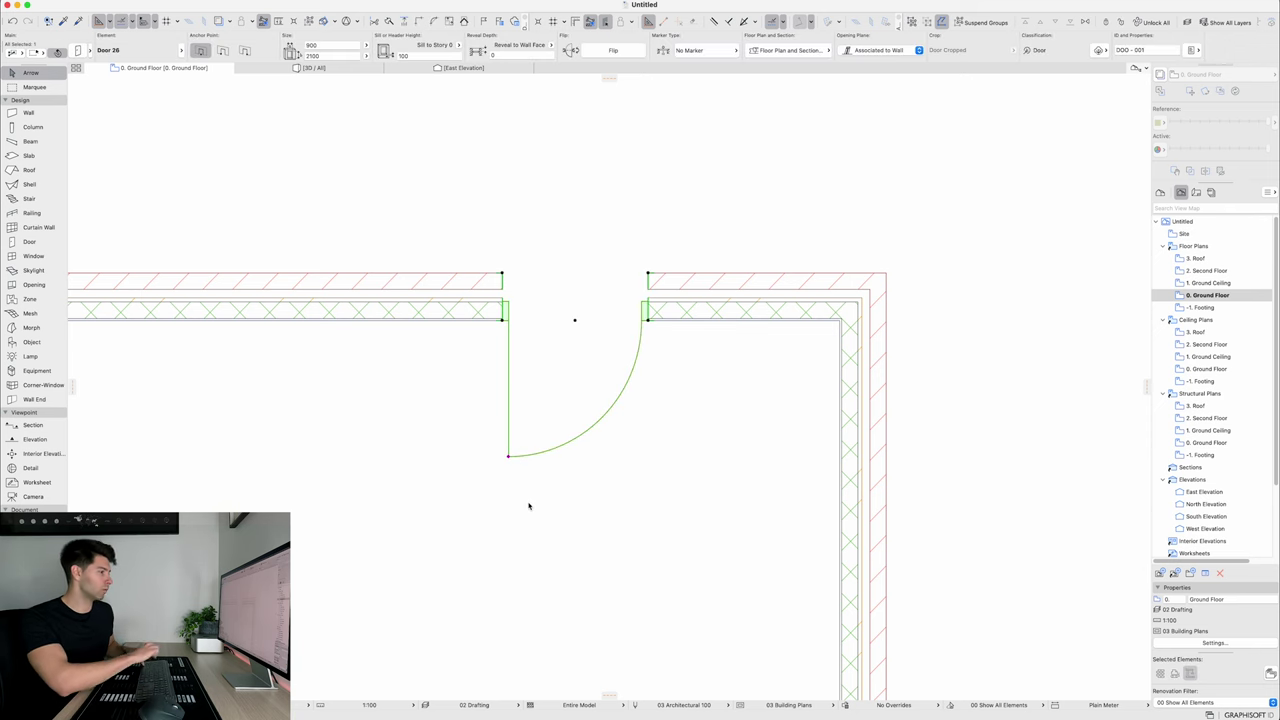
{"action": "key", "text": "super+t"}
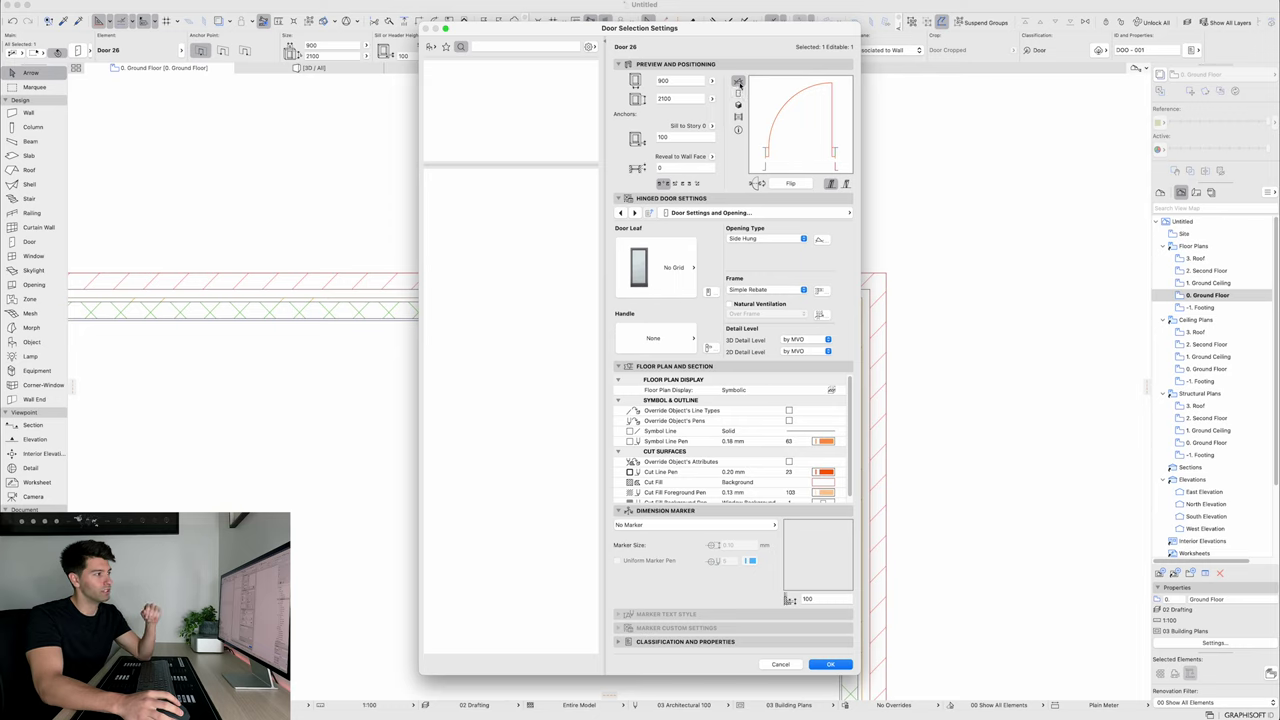
Compare the door's plan symbol, elevation, 3D and picture previews, ending on the shaded 3D preview
{"action": "left_click", "coordinate": [739, 94]}
{"action": "left_click", "coordinate": [739, 105]}
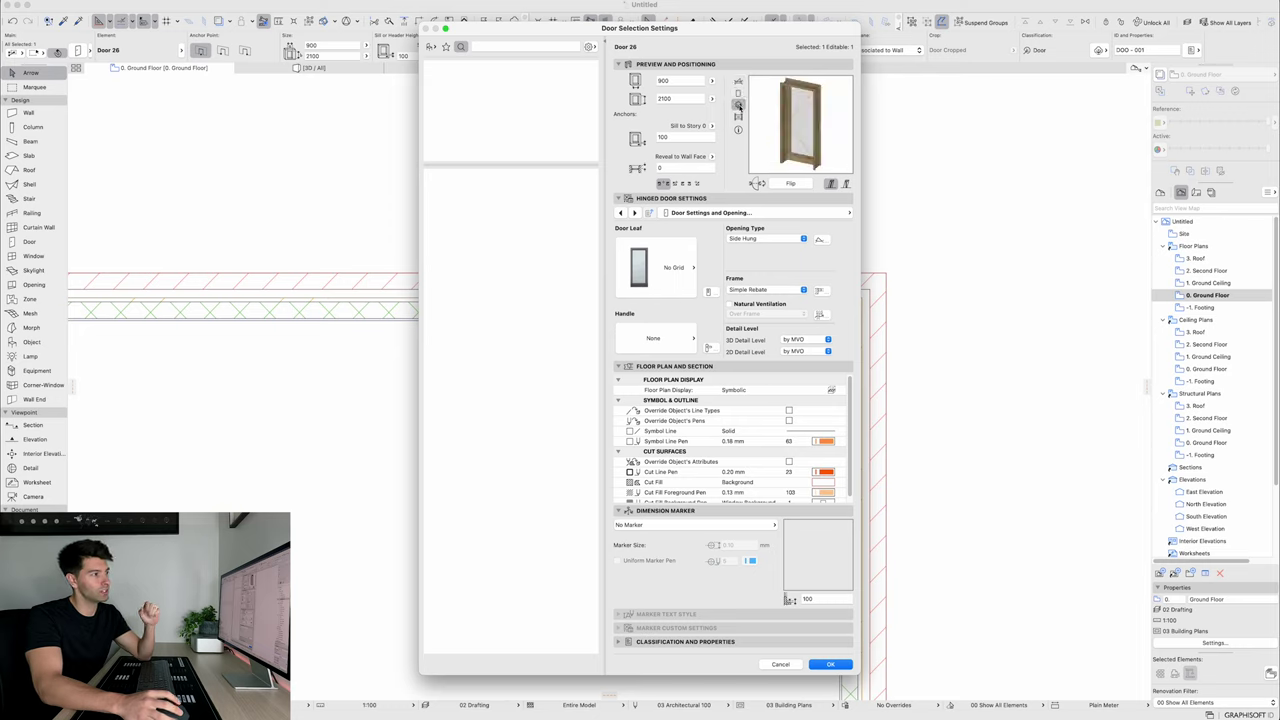
{"action": "left_click", "coordinate": [738, 102]}
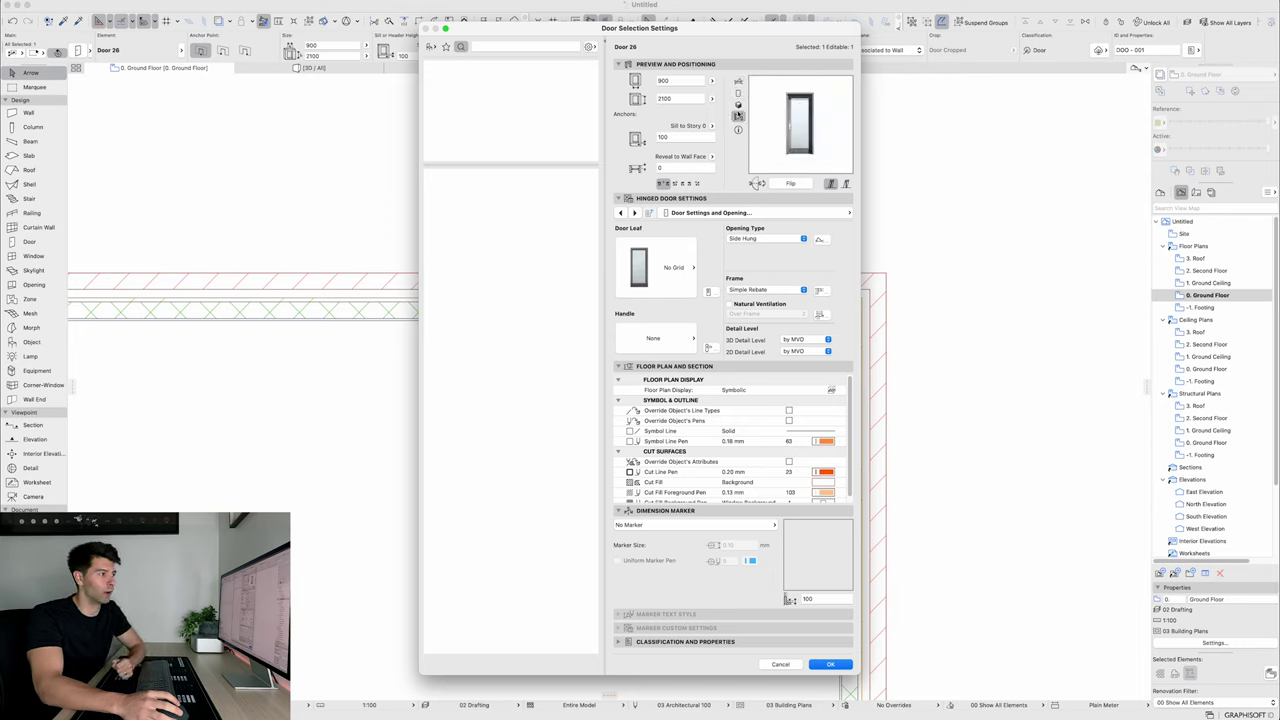
{"action": "left_click", "coordinate": [738, 105]}
{"action": "left_click", "coordinate": [738, 81]}
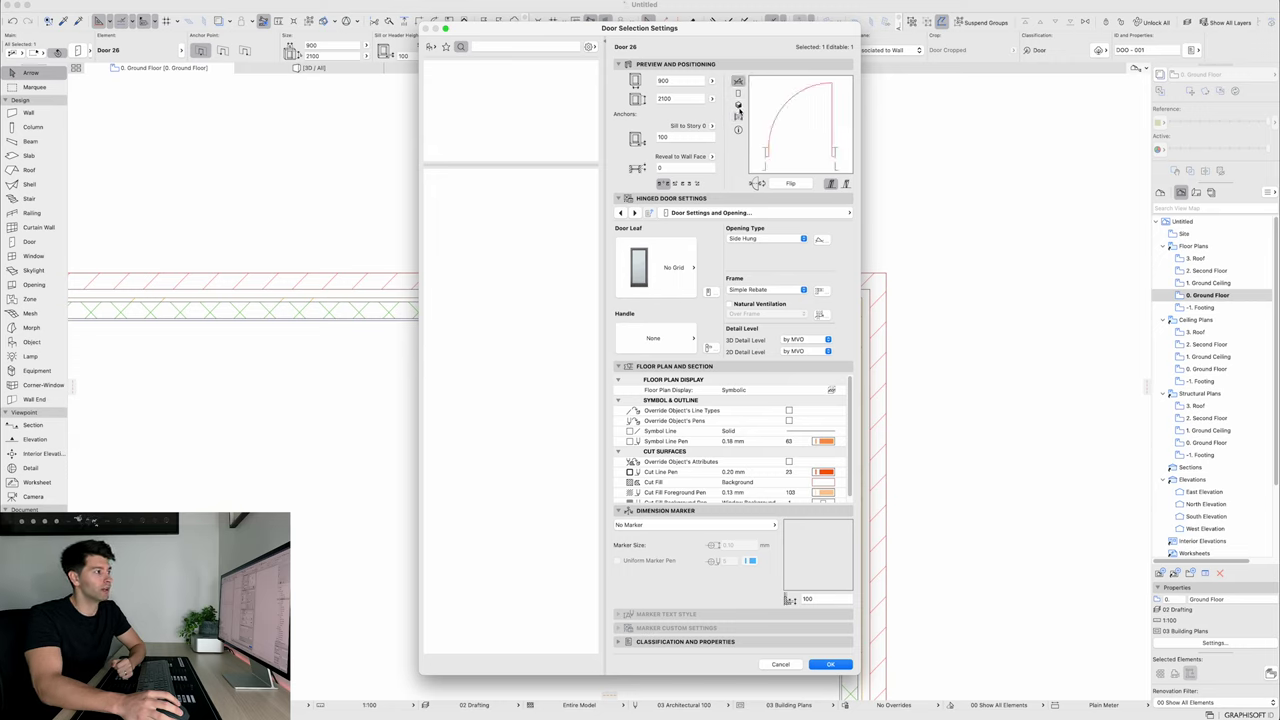
{"action": "left_click", "coordinate": [738, 104]}
{"action": "left_click", "coordinate": [738, 81]}
{"action": "left_click", "coordinate": [738, 93]}
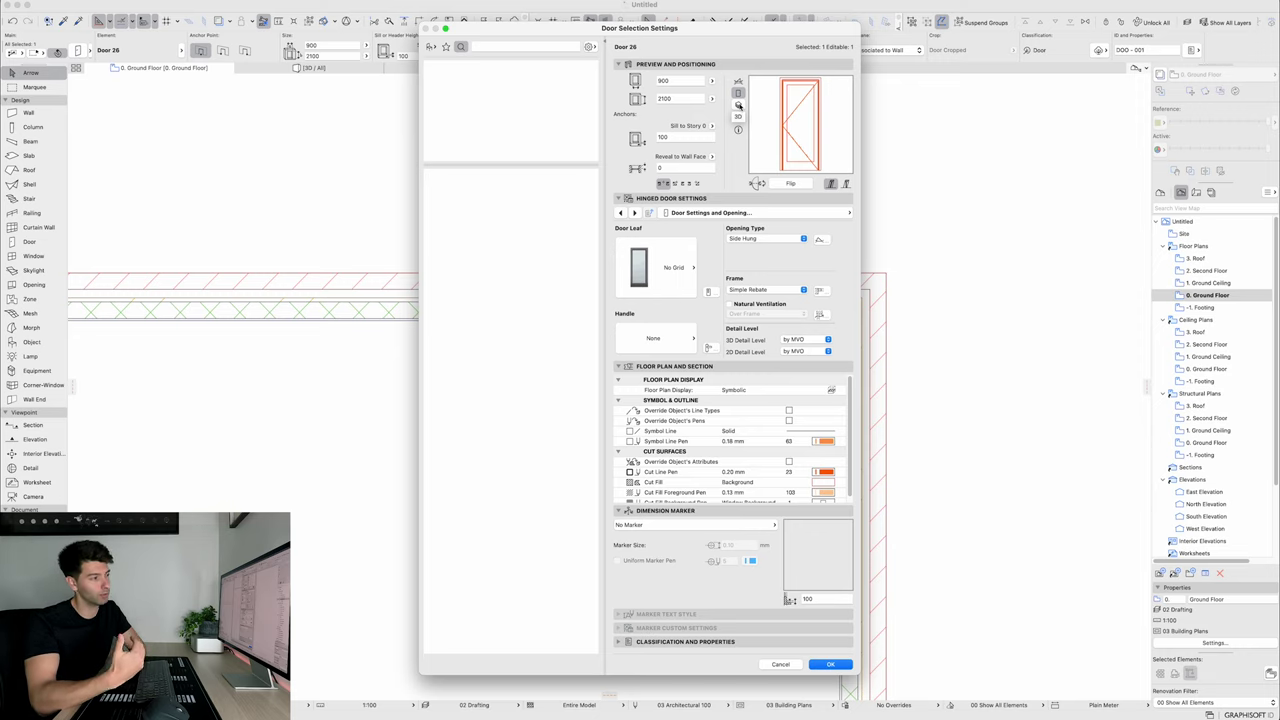
{"action": "left_click", "coordinate": [738, 104]}
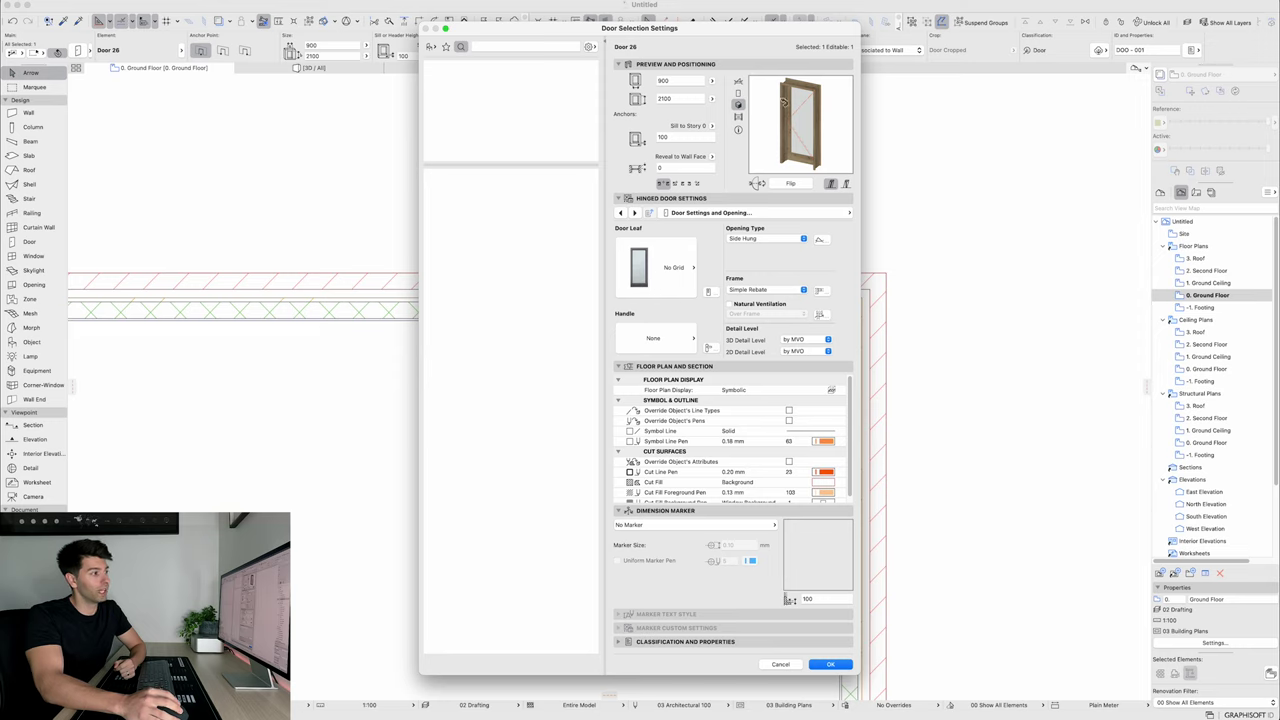
Set the door leaf to Style 29
{"action": "left_click", "coordinate": [655, 281]}
{"action": "scroll", "coordinate": [775, 540], "scroll_direction": "down", "scroll_amount": 5}
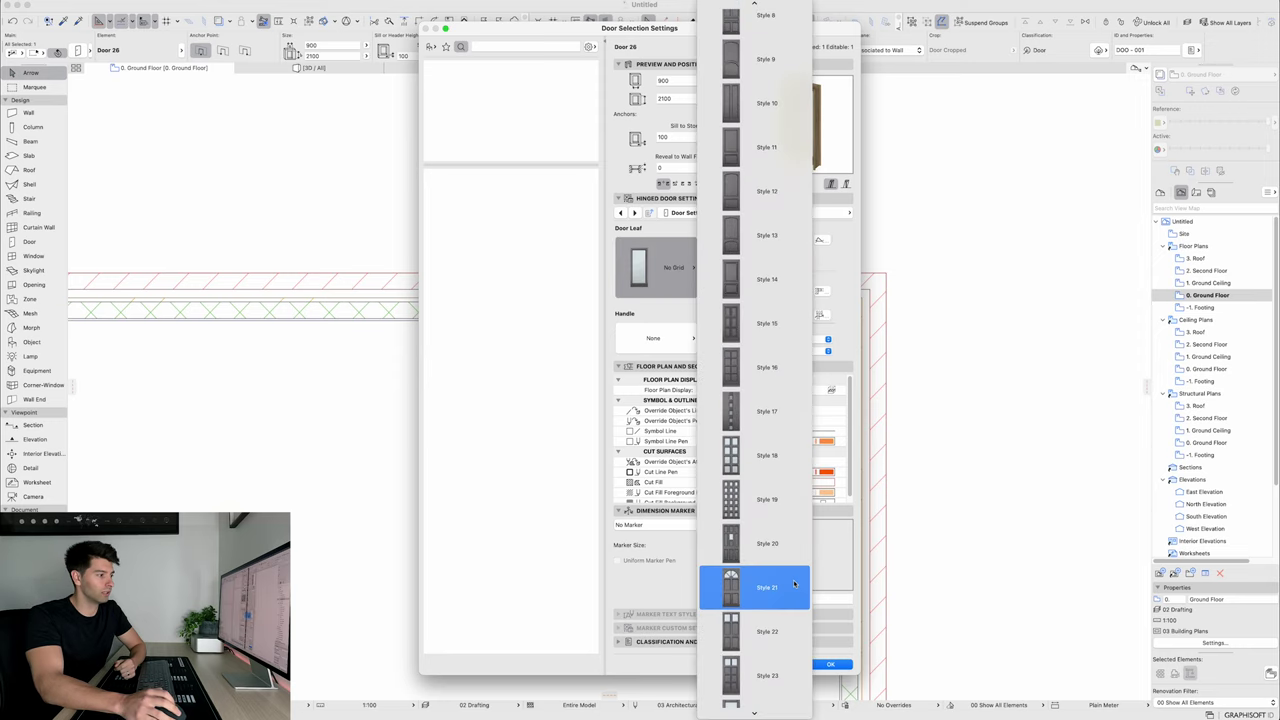
{"action": "scroll", "coordinate": [790, 545], "scroll_direction": "down", "scroll_amount": 10}
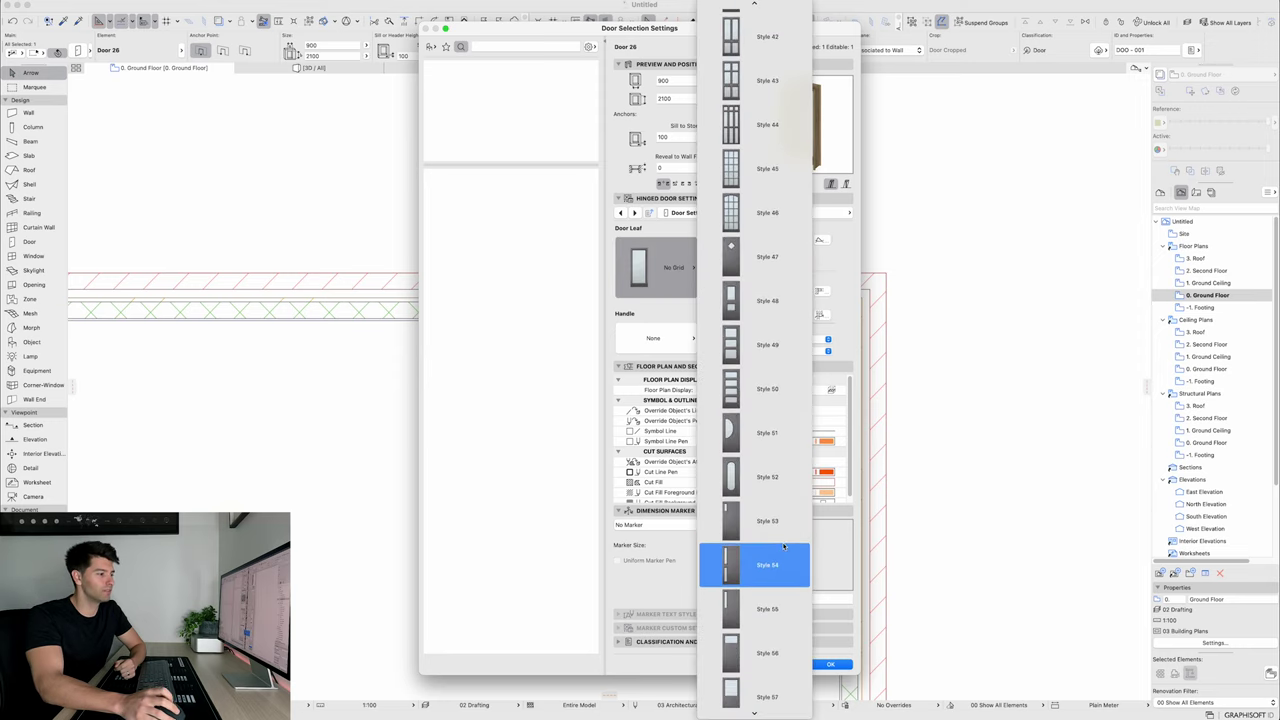
{"action": "scroll", "coordinate": [783, 545], "scroll_direction": "up", "scroll_amount": 7}
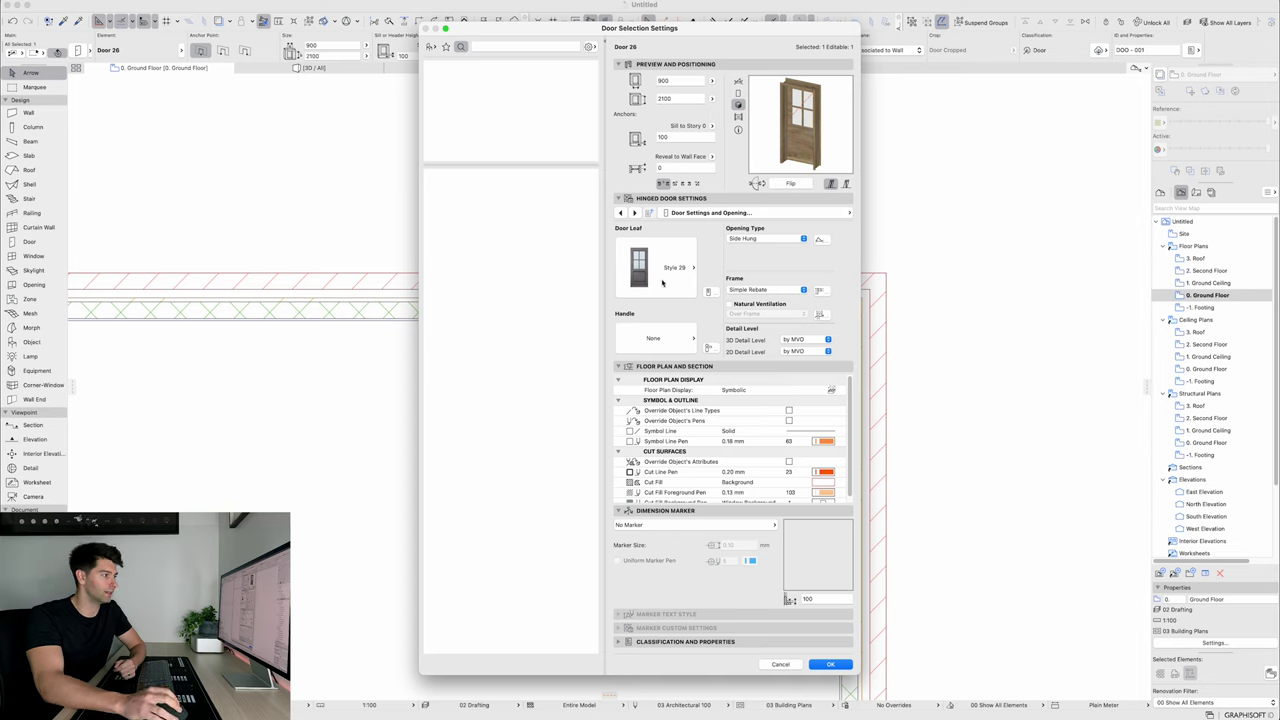
Set the door's handle to Handle 8
{"action": "left_click", "coordinate": [655, 338]}
{"action": "scroll", "coordinate": [750, 455], "scroll_direction": "down", "scroll_amount": 5}
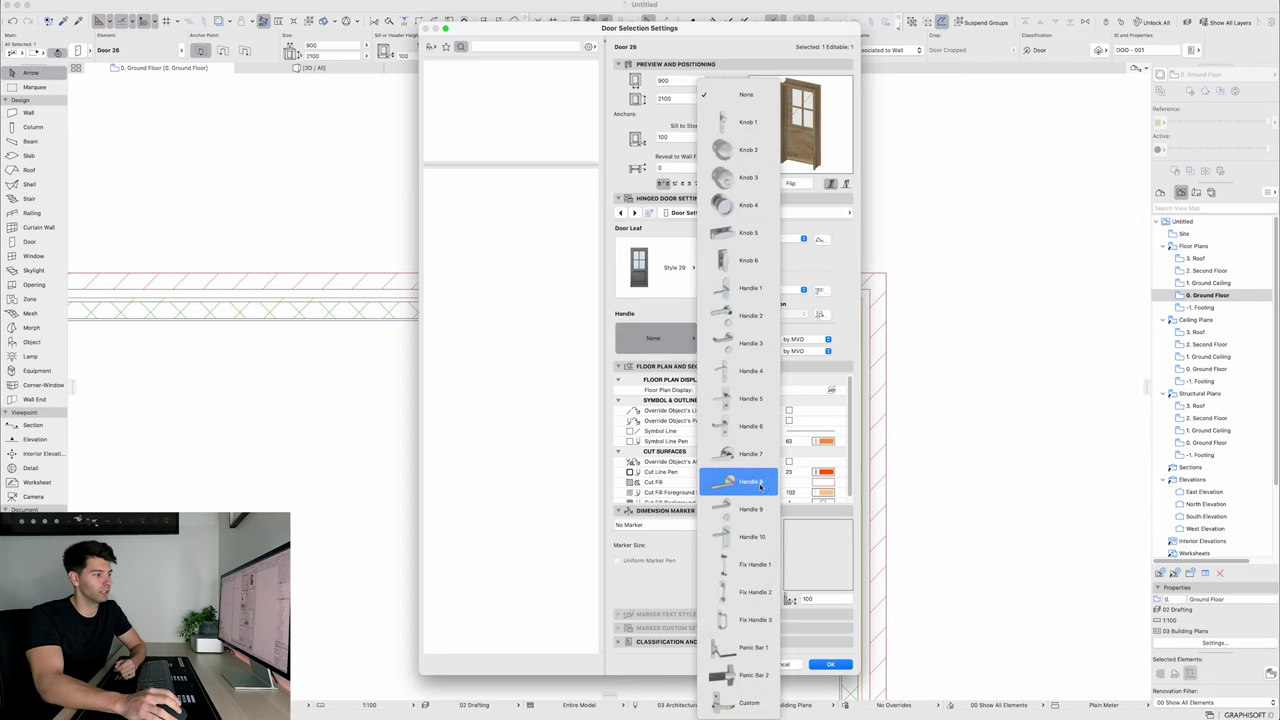
{"action": "left_click", "coordinate": [761, 486]}
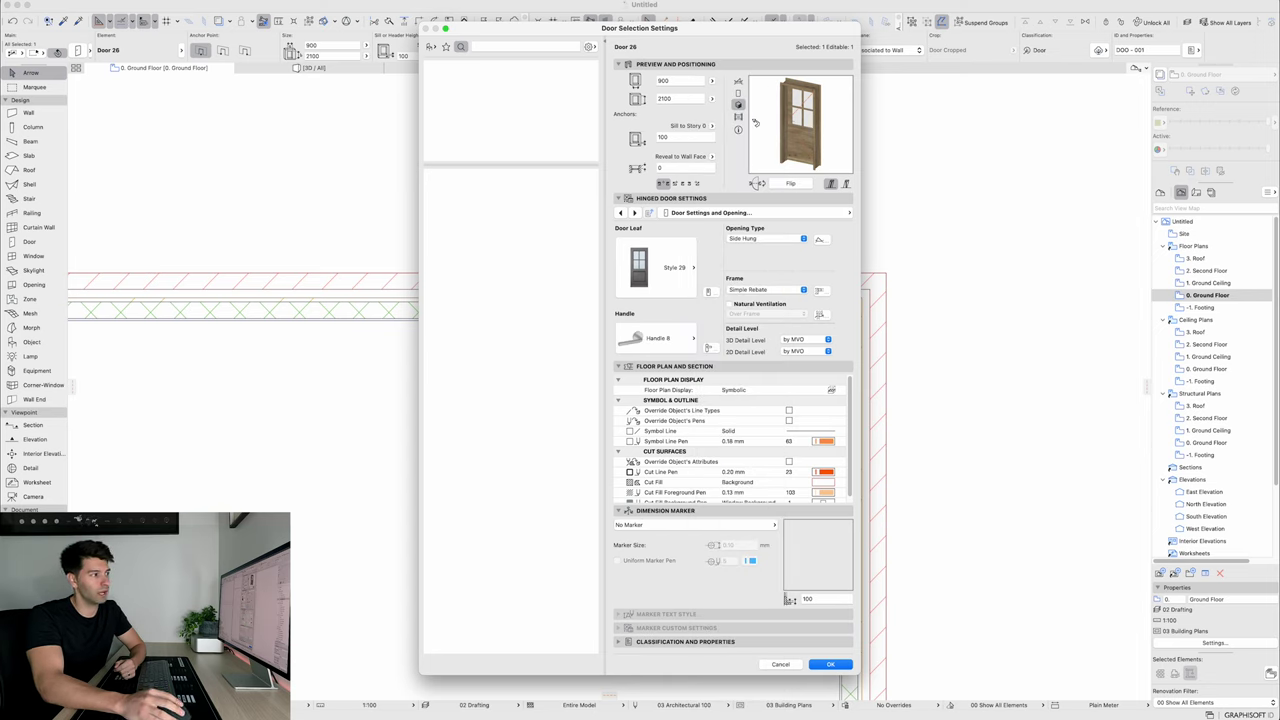
Step through the hinged door settings to Door Leaf Type and choose a plain solid leaf style
{"action": "left_click", "coordinate": [634, 213]}
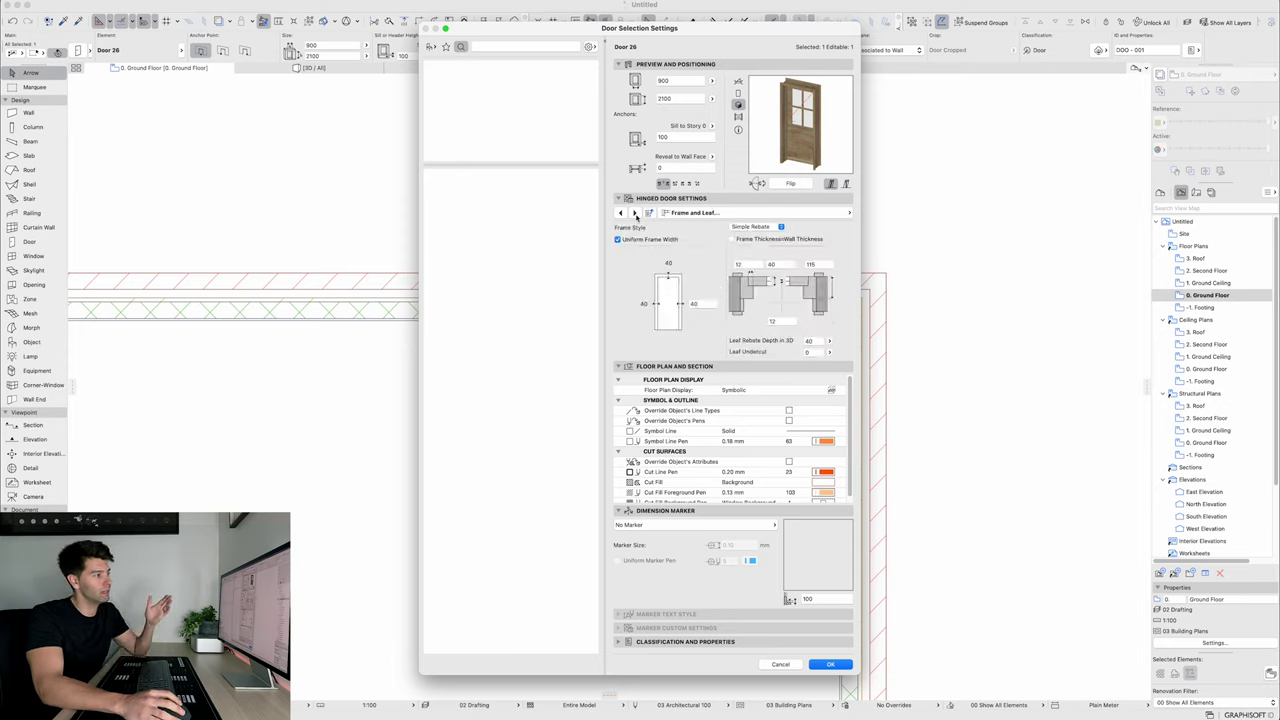
{"action": "left_click", "coordinate": [634, 213]}
{"action": "left_click", "coordinate": [634, 213]}
{"action": "scroll", "coordinate": [660, 290], "scroll_direction": "up", "scroll_amount": 4}
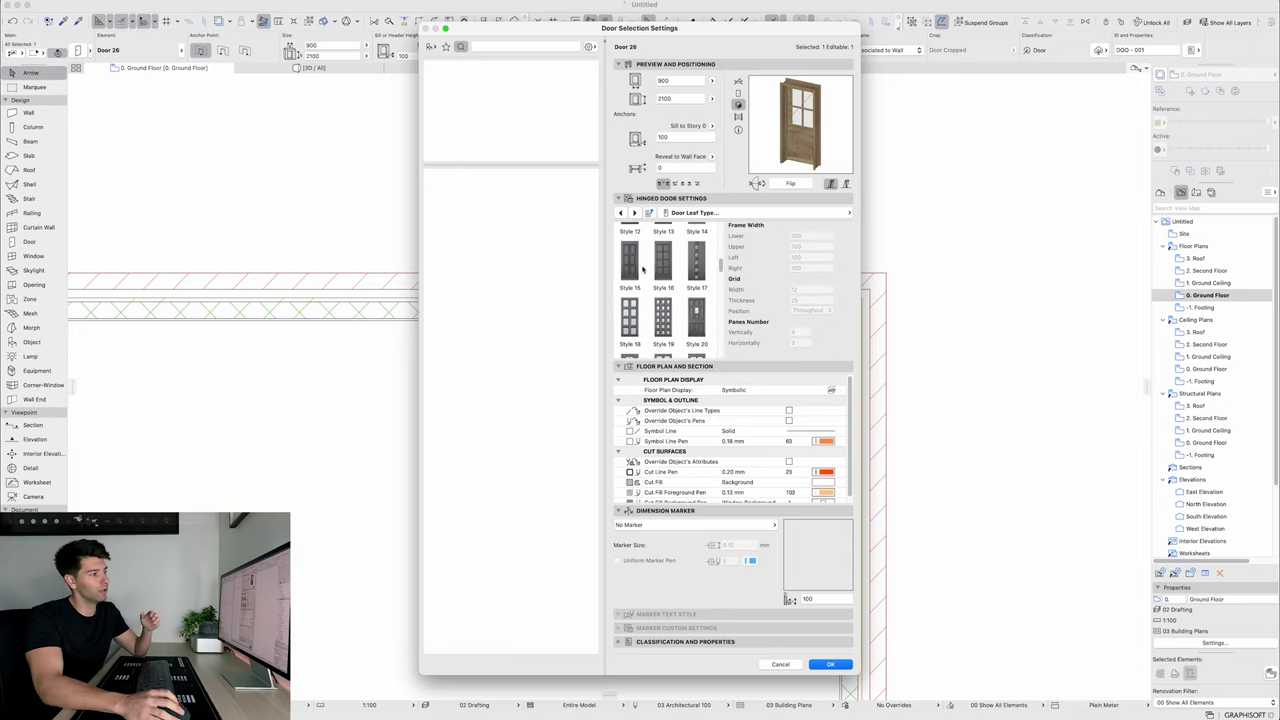
{"action": "left_click", "coordinate": [629, 325]}
In the door's Model Attributes, set the outside and inside surfaces of the frame and leaf to Paint - Anthracite
{"action": "left_click", "coordinate": [635, 213]}
{"action": "left_click", "coordinate": [635, 213]}
{"action": "left_click", "coordinate": [635, 213]}
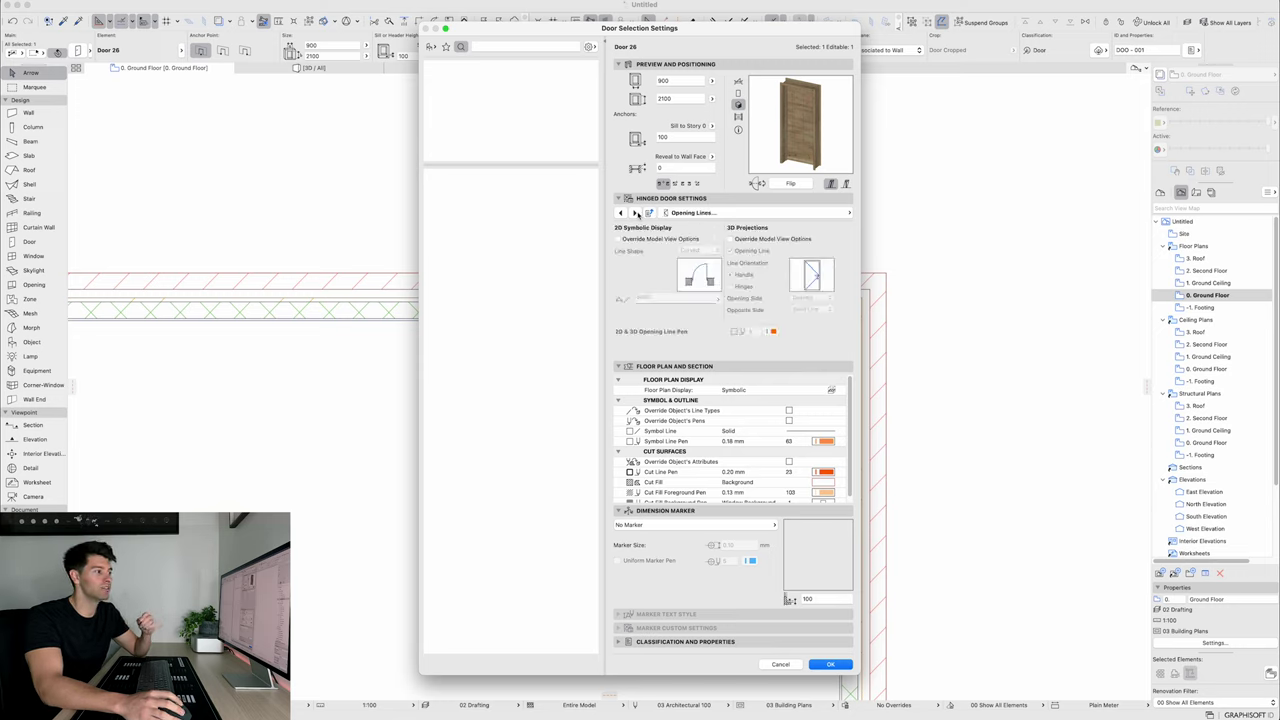
{"action": "left_click", "coordinate": [635, 213]}
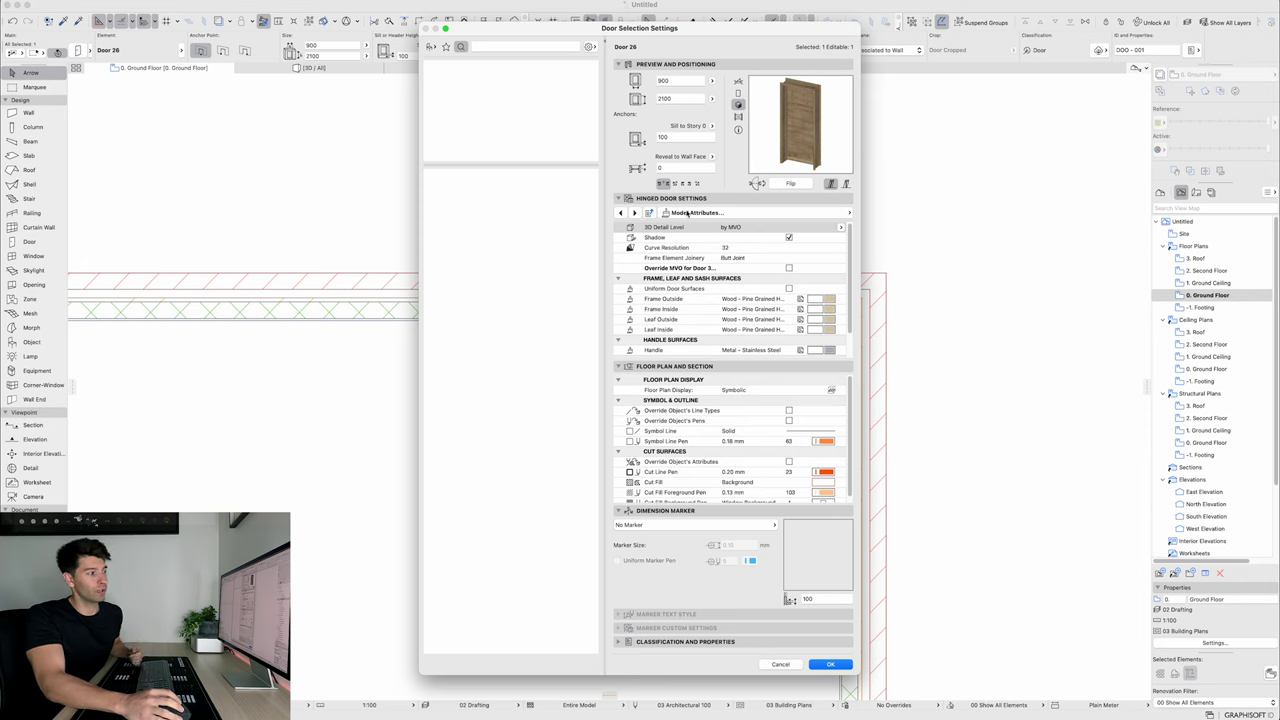
{"action": "left_click", "coordinate": [839, 301]}
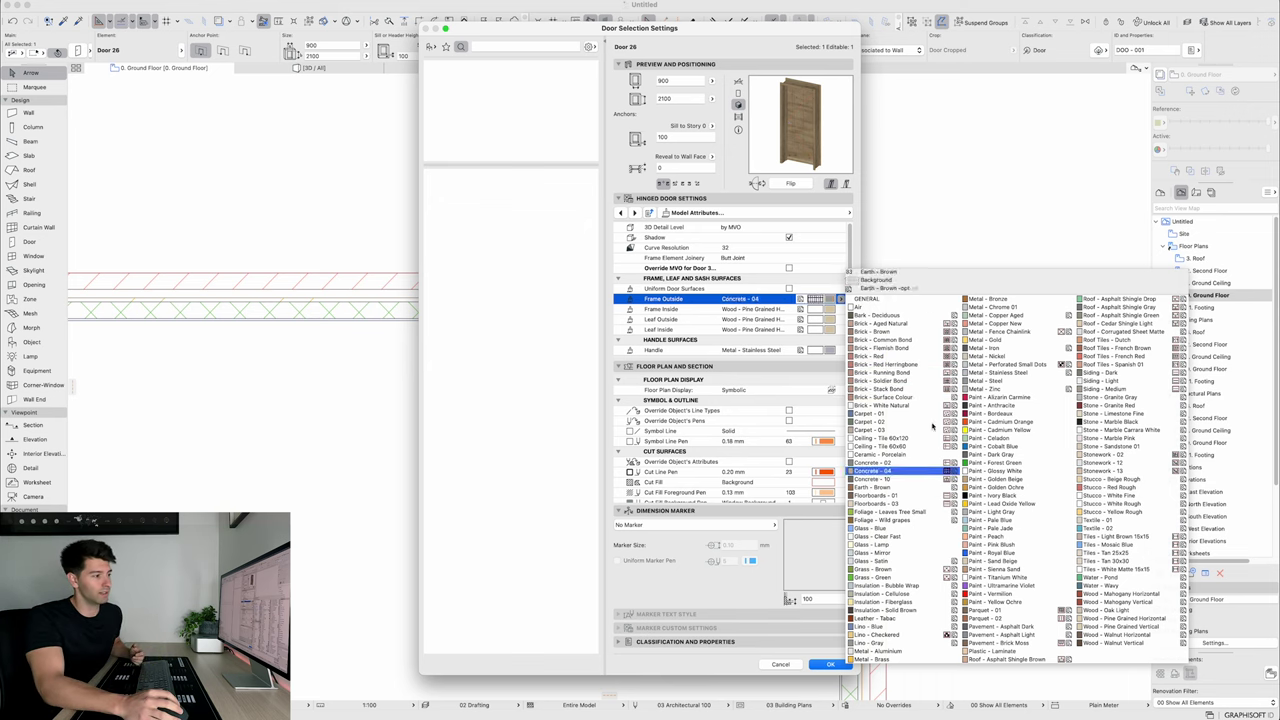
{"action": "left_click", "coordinate": [990, 397]}
{"action": "left_click", "coordinate": [845, 329]}
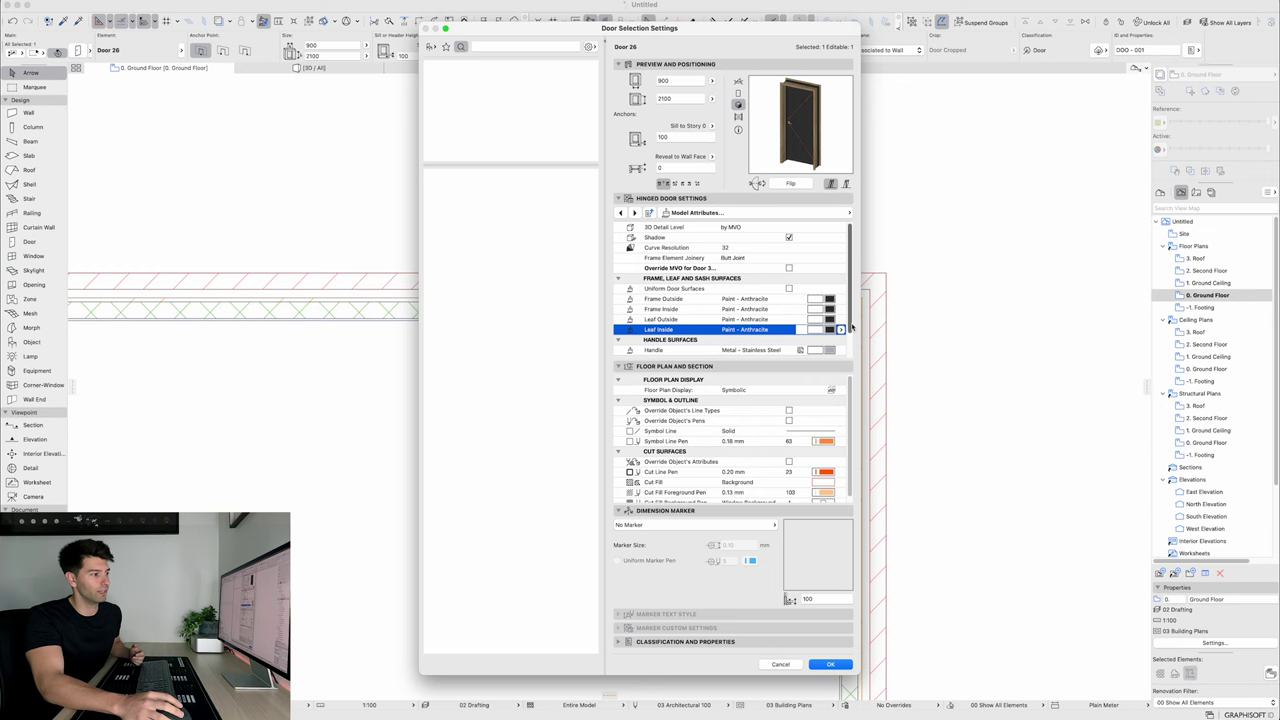
{"action": "scroll", "coordinate": [849, 335], "scroll_direction": "down", "scroll_amount": 3}
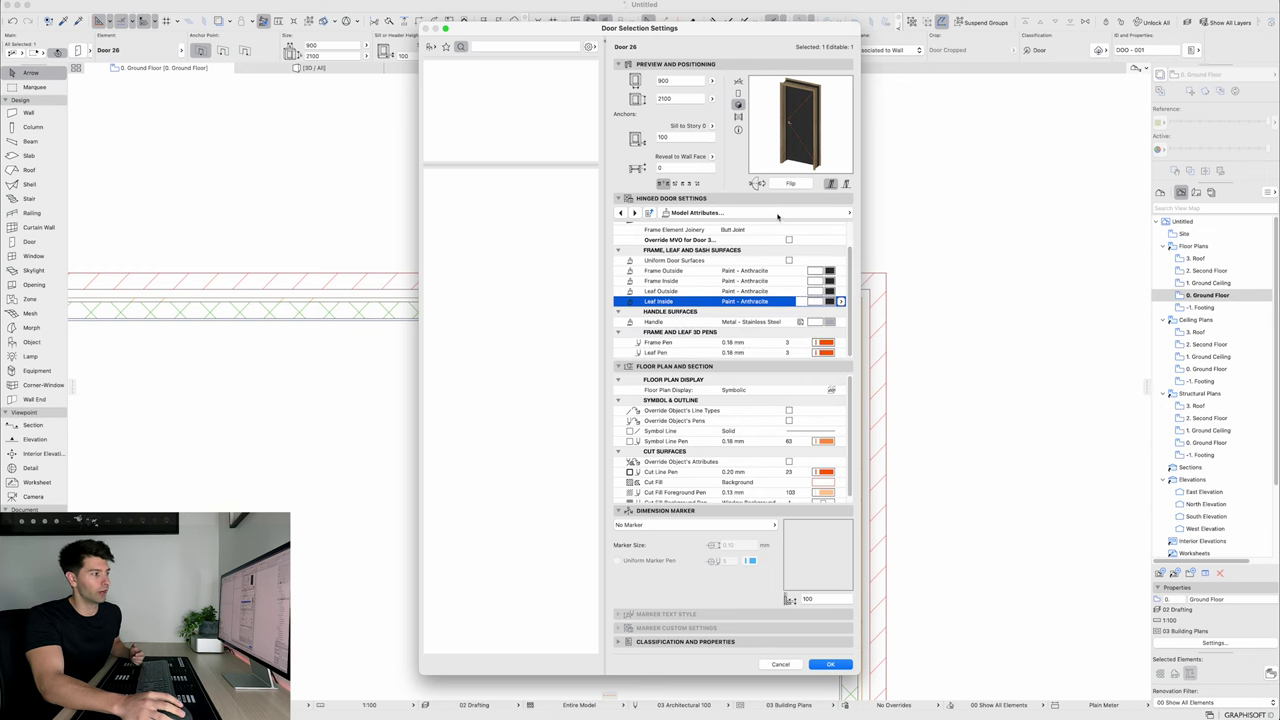
In the Fixtures and Fittings Model Attributes, set the Casing Outside surface to Paint - Anthracite and apply the door settings
{"action": "left_click", "coordinate": [780, 213]}
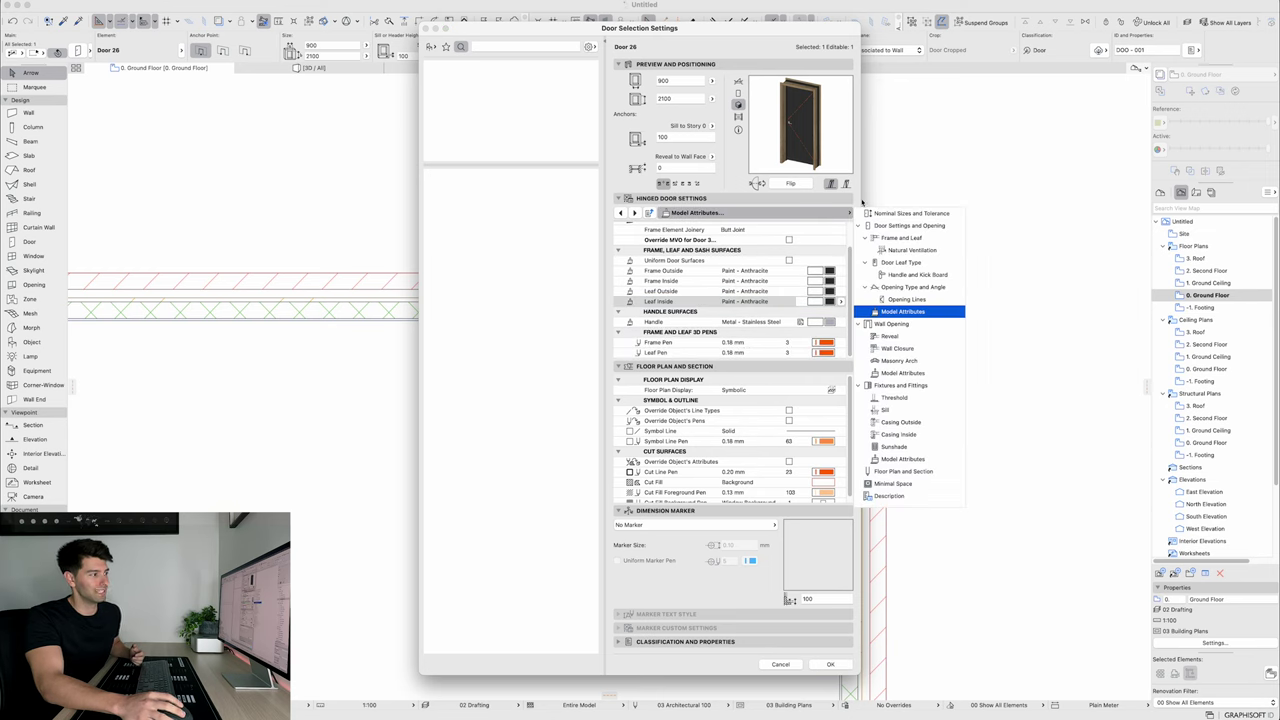
{"action": "left_click", "coordinate": [905, 459]}
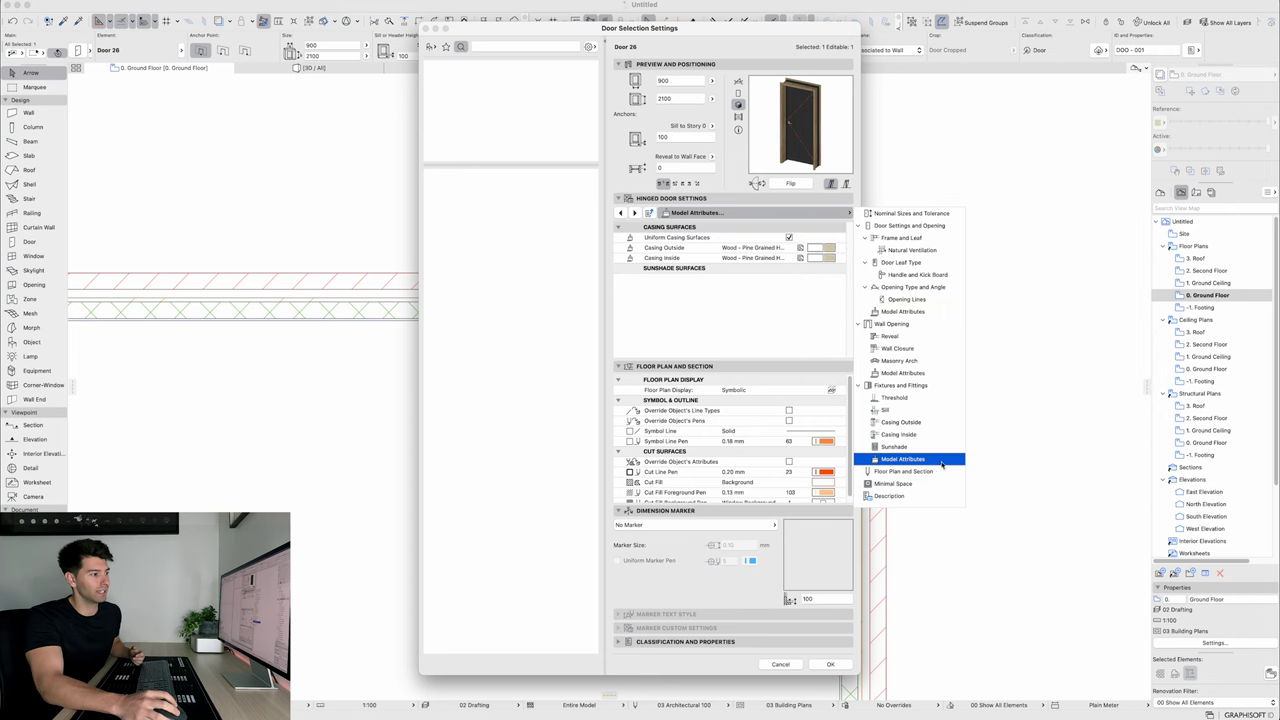
{"action": "left_click", "coordinate": [825, 247]}
{"action": "left_click", "coordinate": [995, 354]}
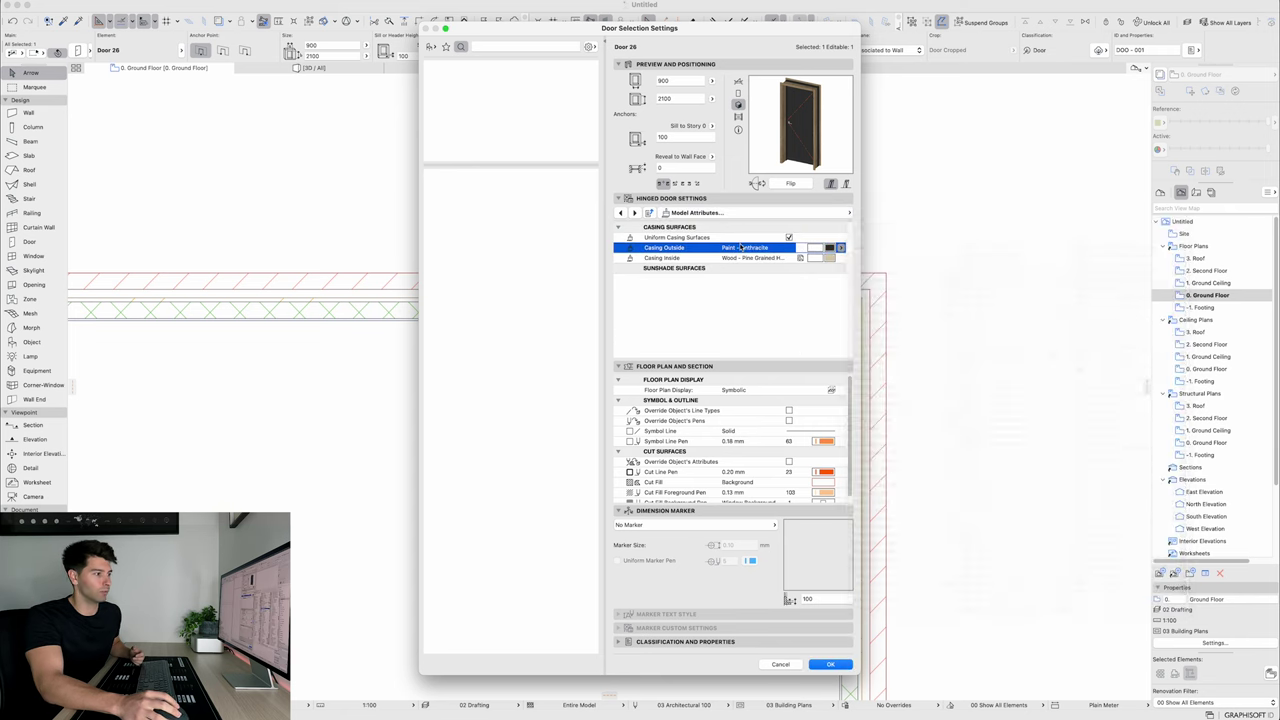
{"action": "left_click", "coordinate": [830, 664]}
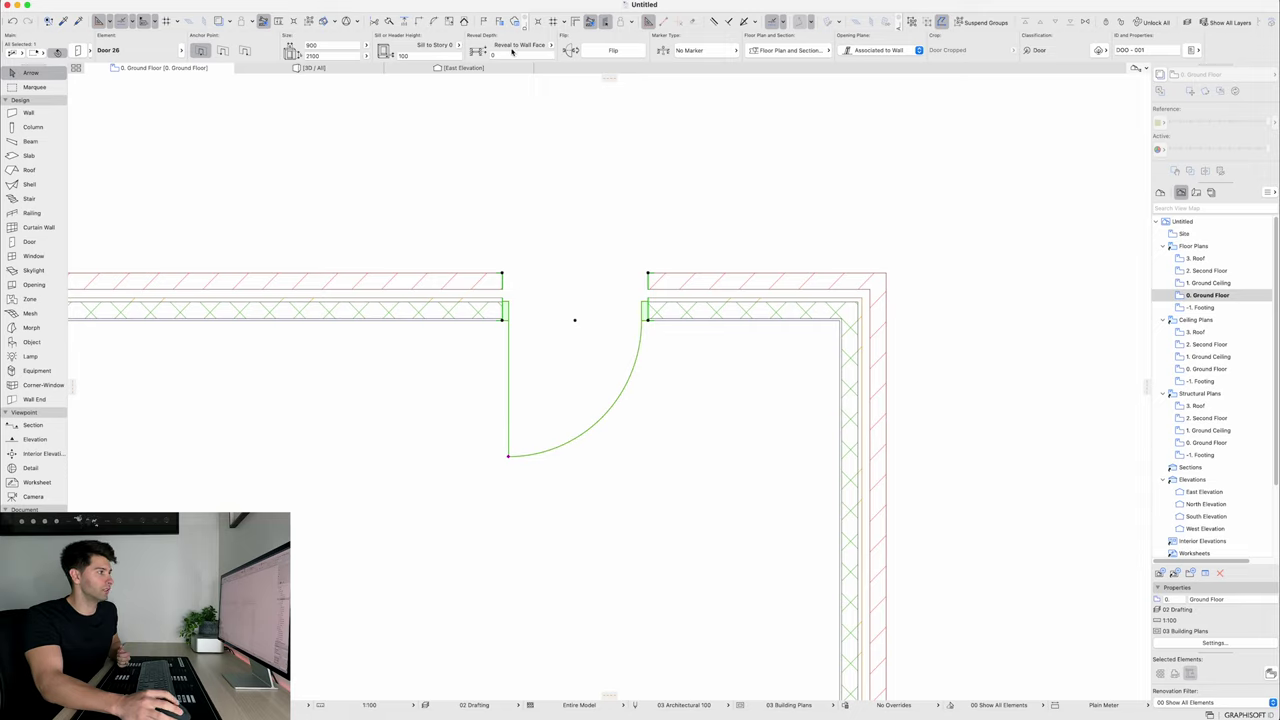
Set the selected door's Reveal to Wall Face depth to 90 and deselect it
{"action": "left_click", "coordinate": [529, 54]}
{"action": "type", "text": "90"}
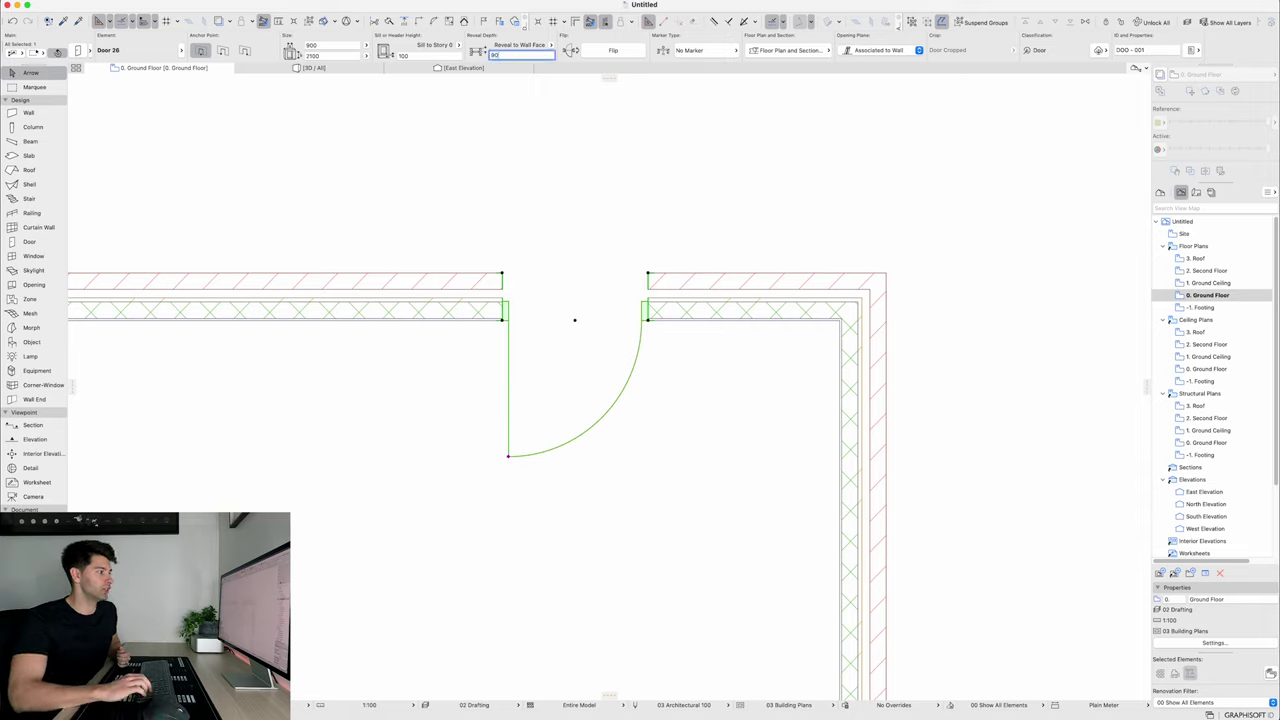
{"action": "key", "text": "Return"}
{"action": "key", "text": "Escape"}
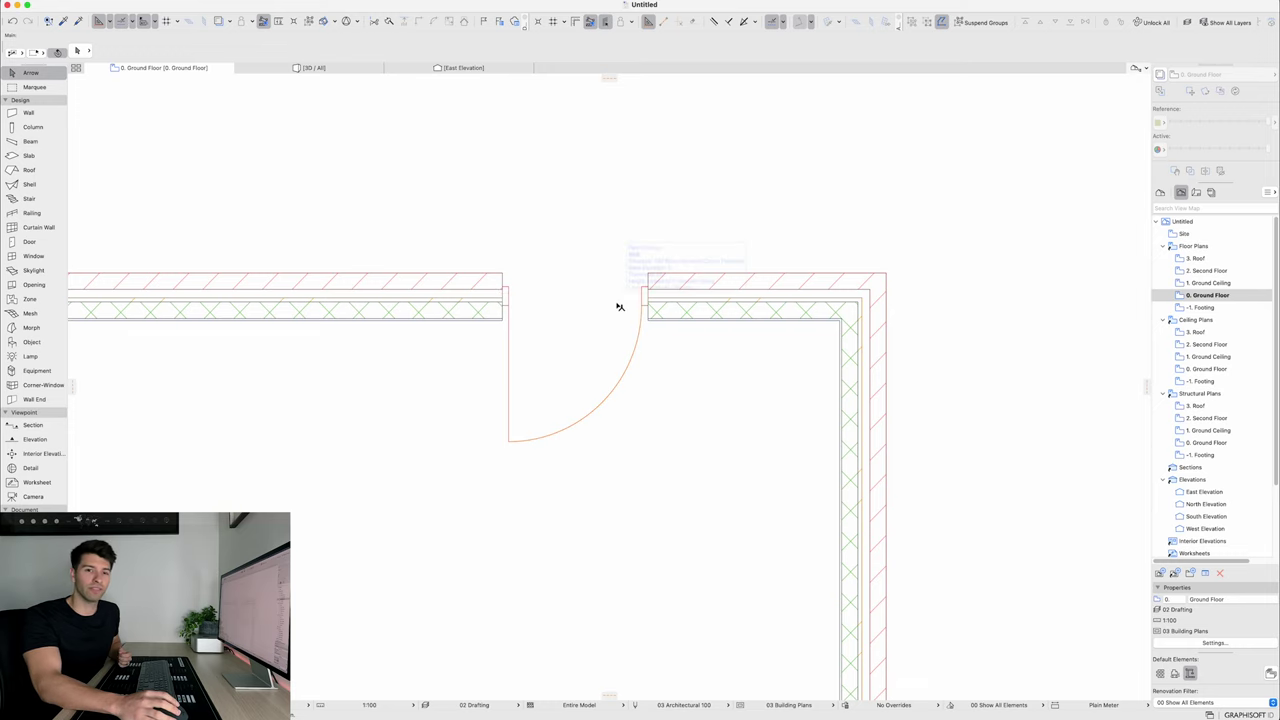
Show the model in 3D, view the door from inside the building and open its selection settings
{"action": "key", "text": "F3"}
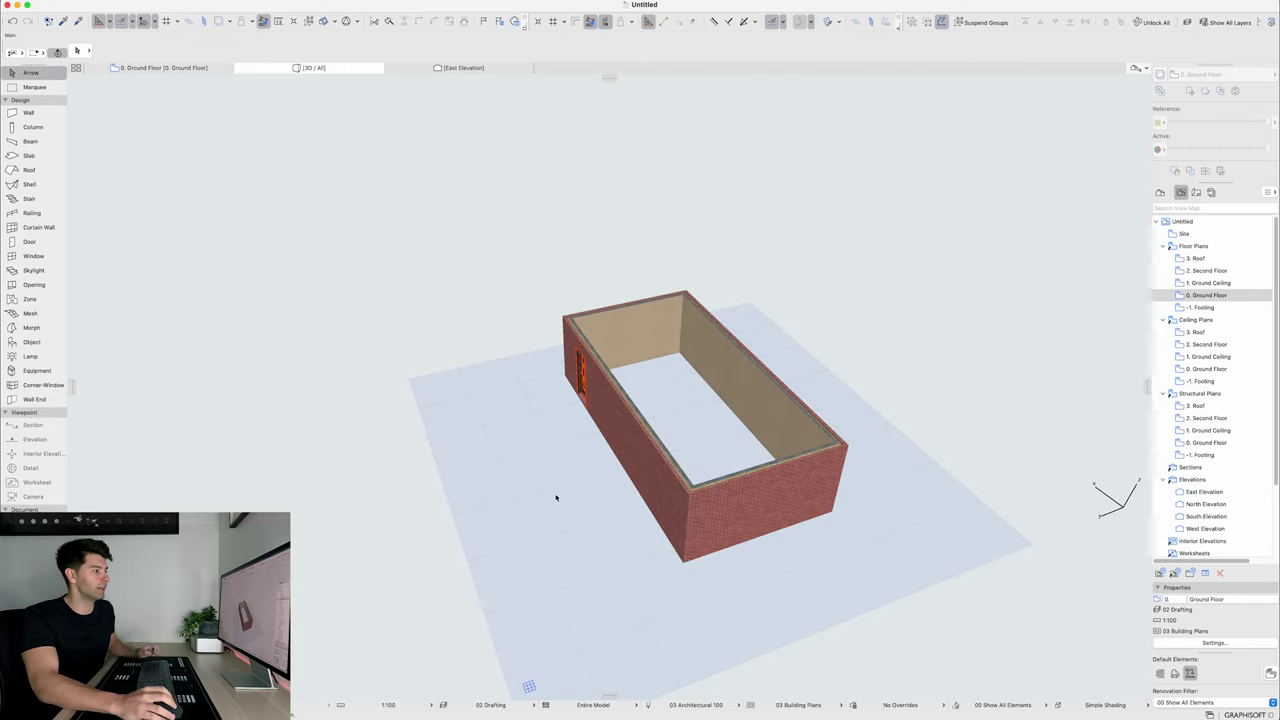
{"action": "middle_click_drag", "start_coordinate": [549, 454], "coordinate": [738, 455], "text": "shift"}
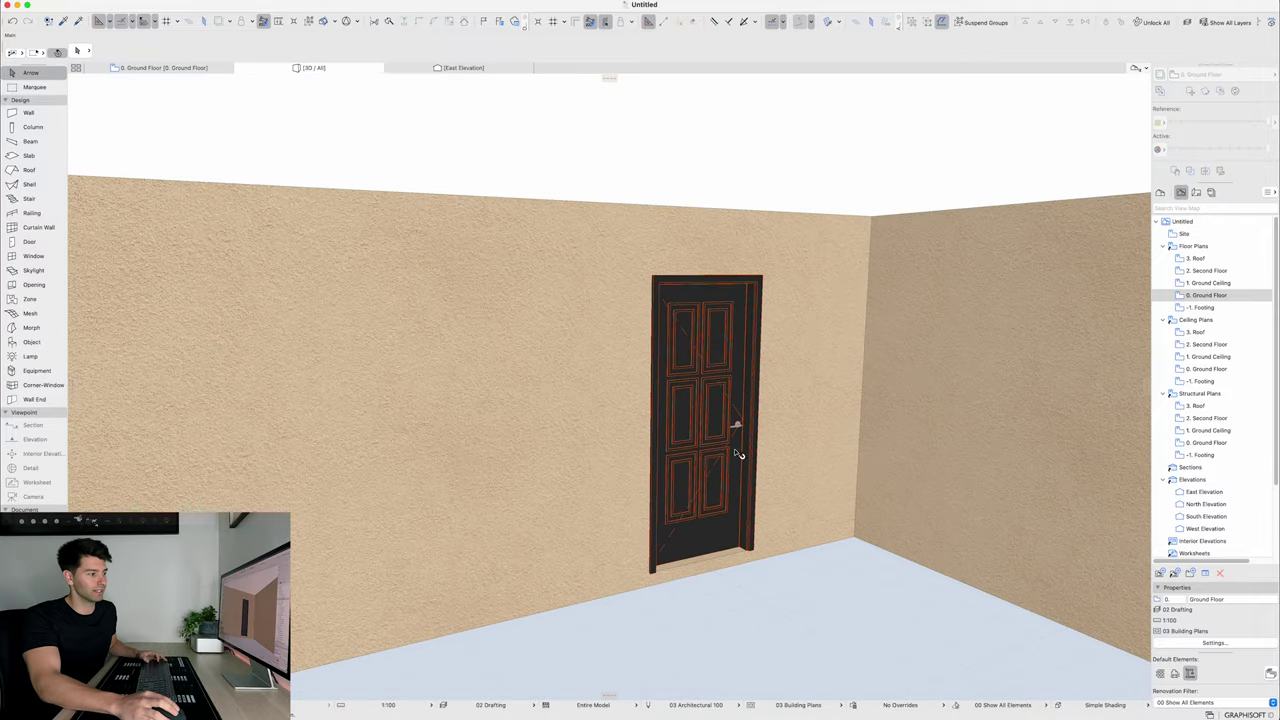
{"action": "left_click", "coordinate": [706, 360]}
{"action": "double_click", "coordinate": [757, 528]}
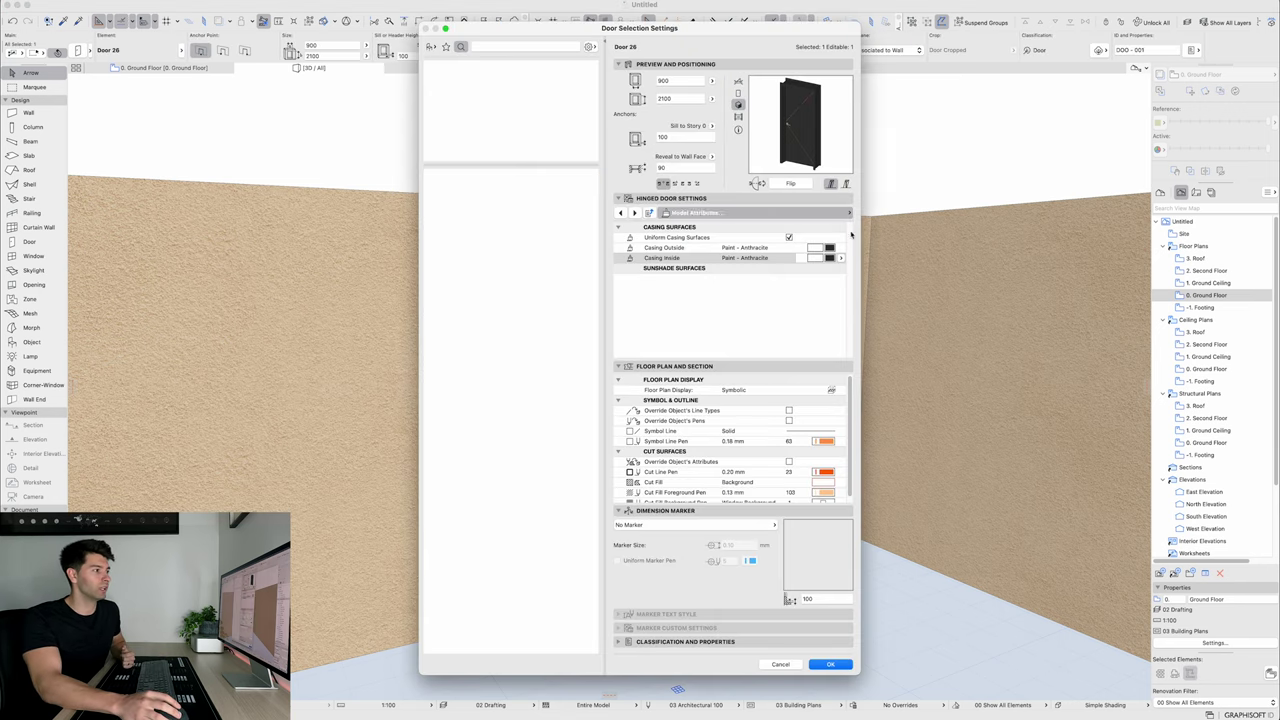
{"action": "left_click", "coordinate": [760, 213]}
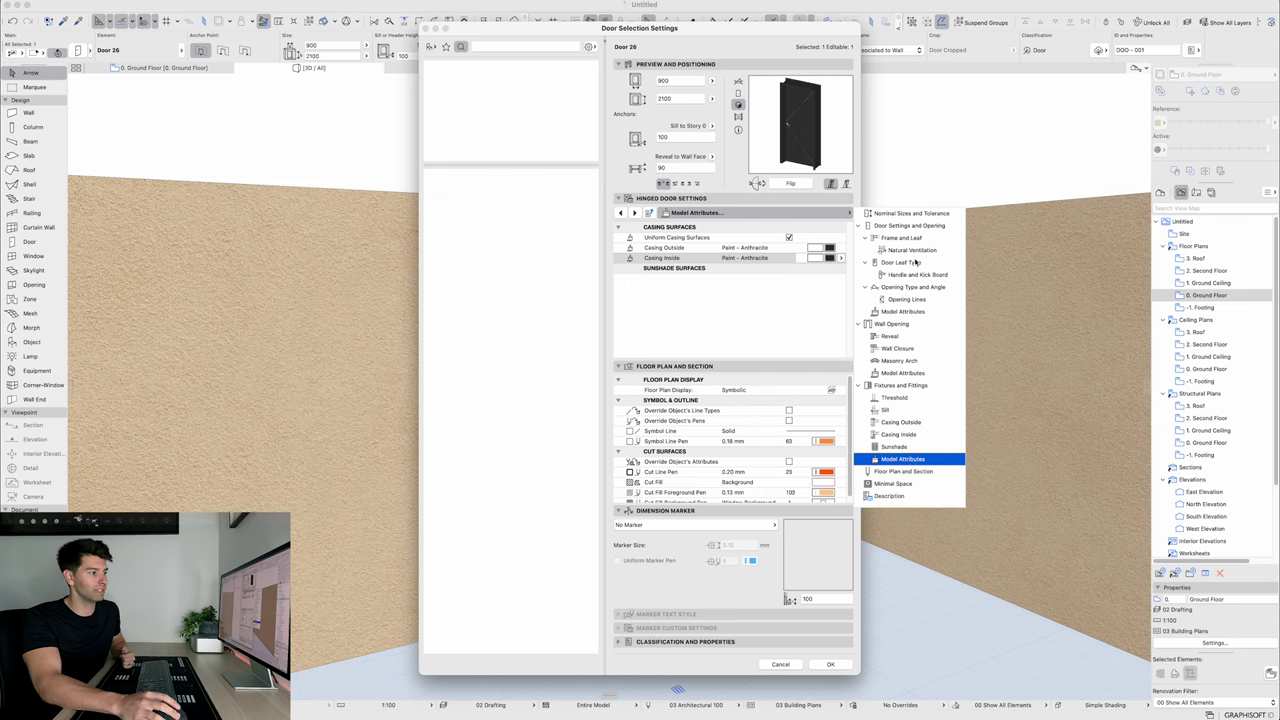
{"action": "key", "text": "Escape"}
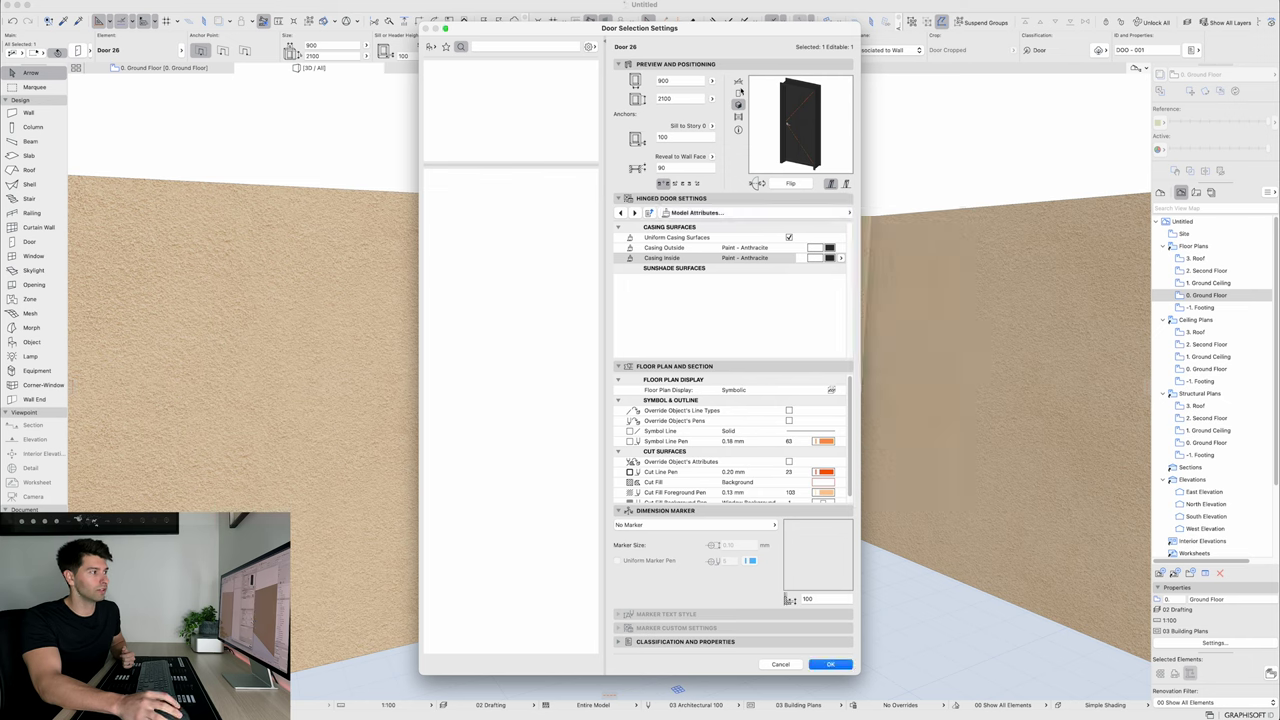
Override the door's line types and pens in its floor plan symbol, and set the Symbol Line Pen to grey
{"action": "left_click", "coordinate": [738, 82]}
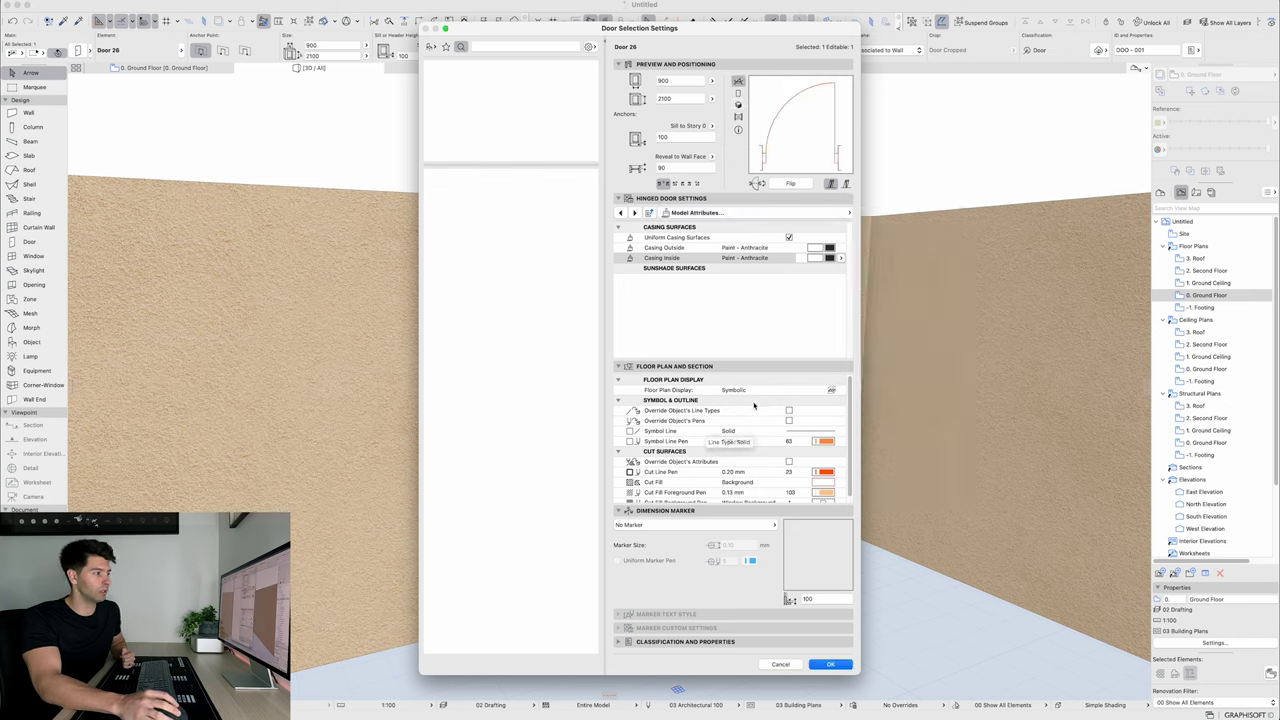
{"action": "left_click", "coordinate": [790, 421]}
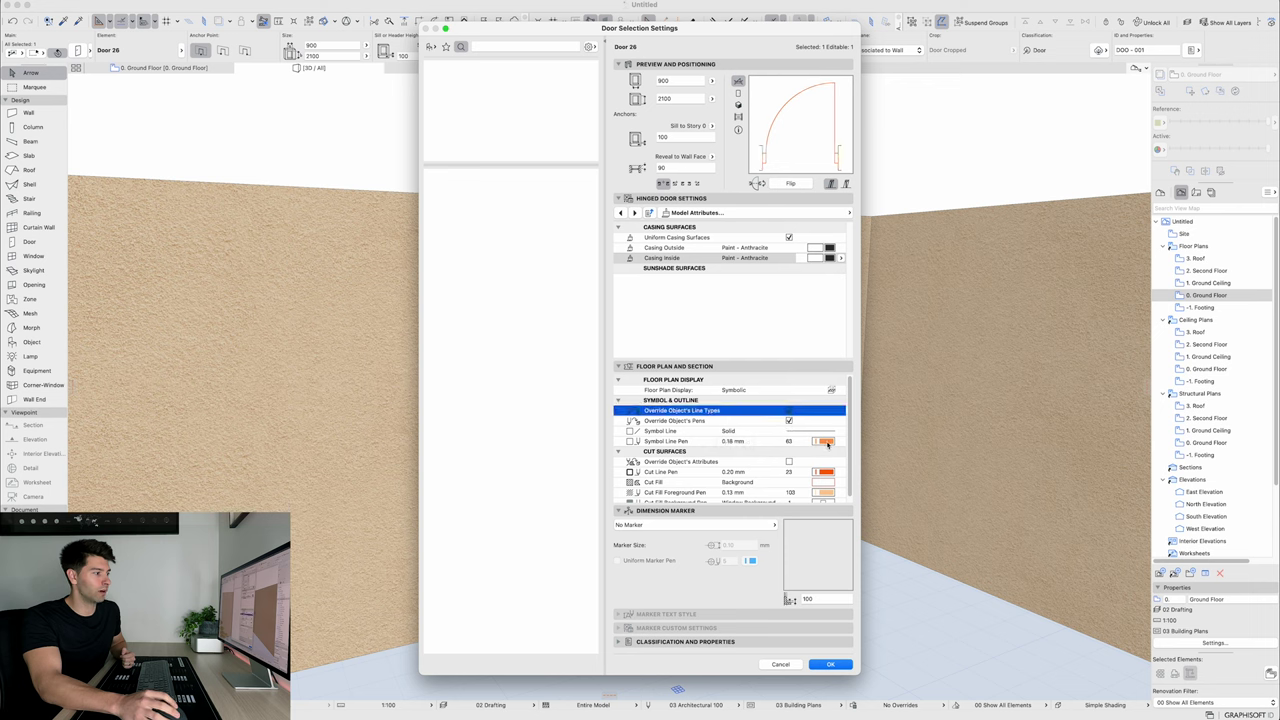
{"action": "left_click", "coordinate": [827, 444]}
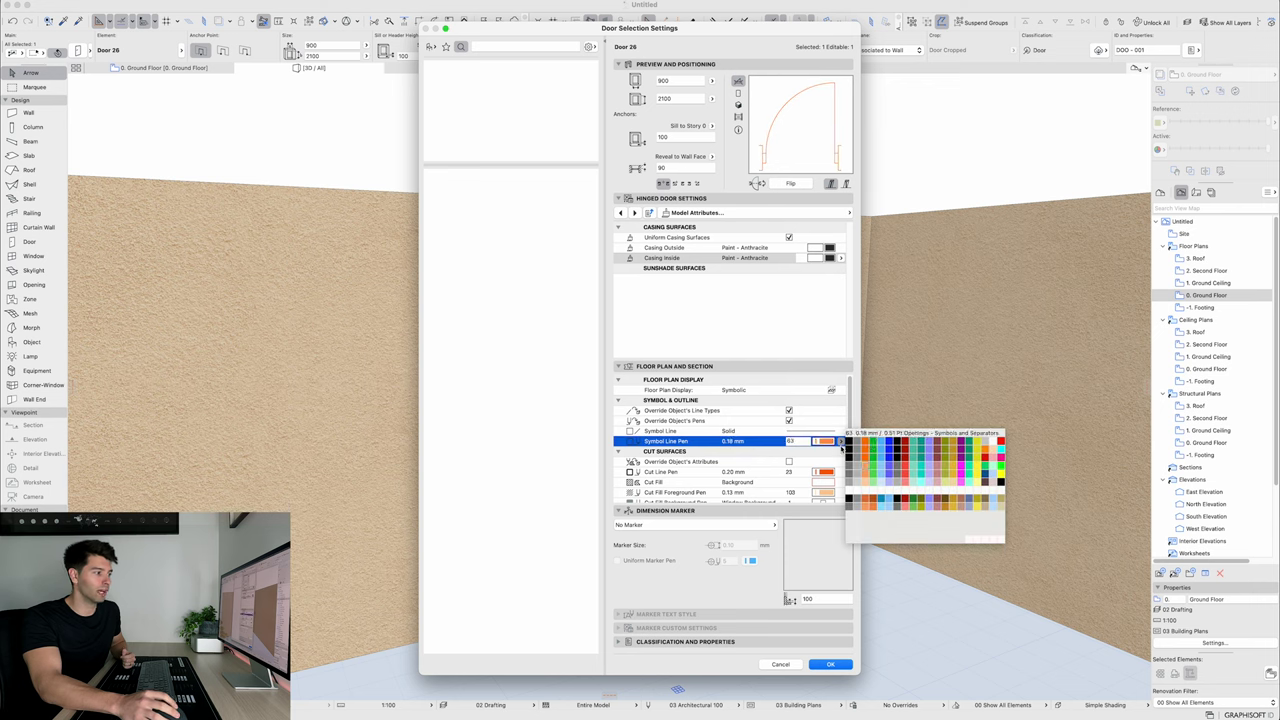
{"action": "left_click", "coordinate": [857, 442]}
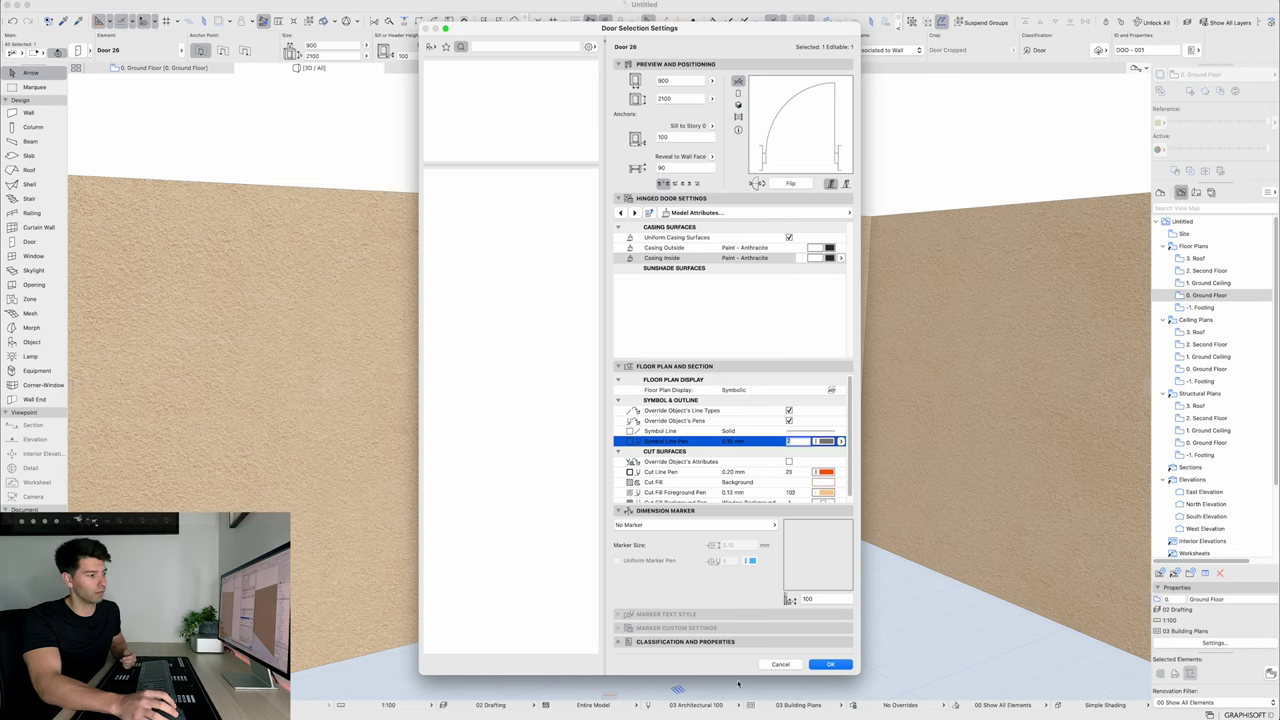
{"action": "left_click", "coordinate": [830, 664]}
{"action": "left_click", "coordinate": [694, 631]}
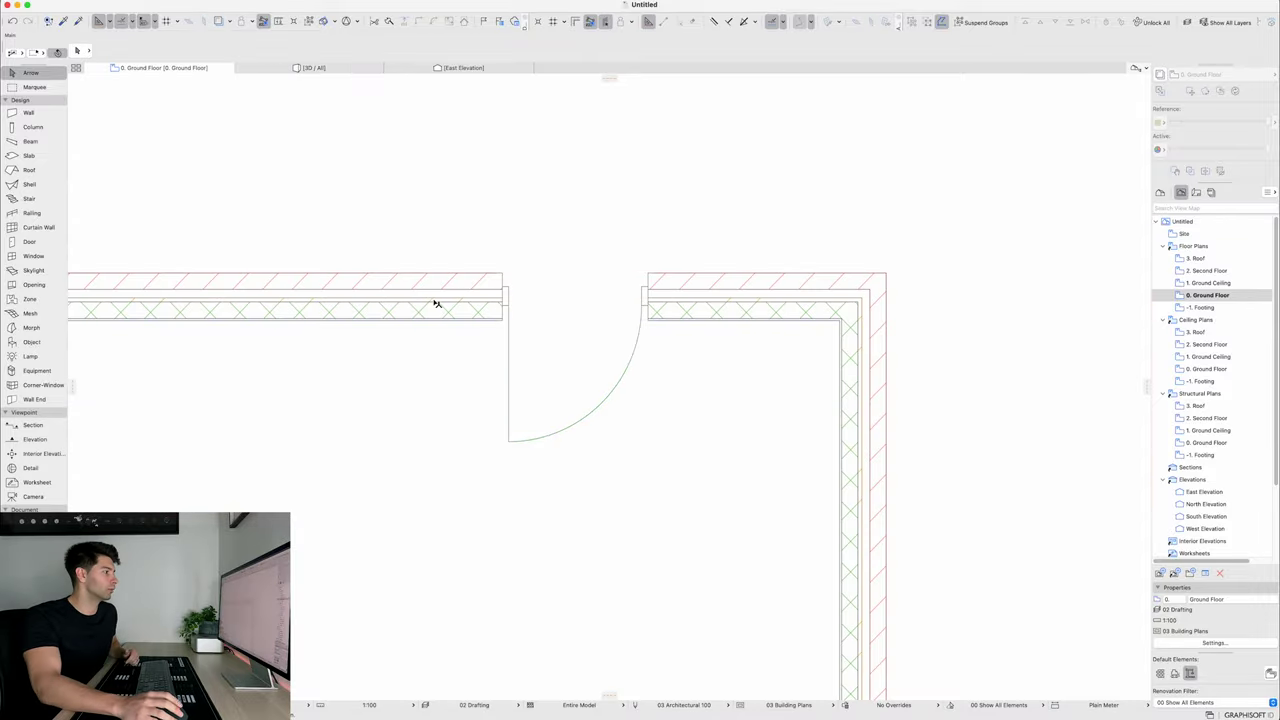
Locate the North Elevation marker on the ground floor plan, then open the North Elevation and examine the door and story levels
{"action": "scroll", "coordinate": [420, 300], "scroll_direction": "down", "scroll_amount": 5}
{"action": "scroll", "coordinate": [390, 291], "scroll_direction": "down", "scroll_amount": 10}
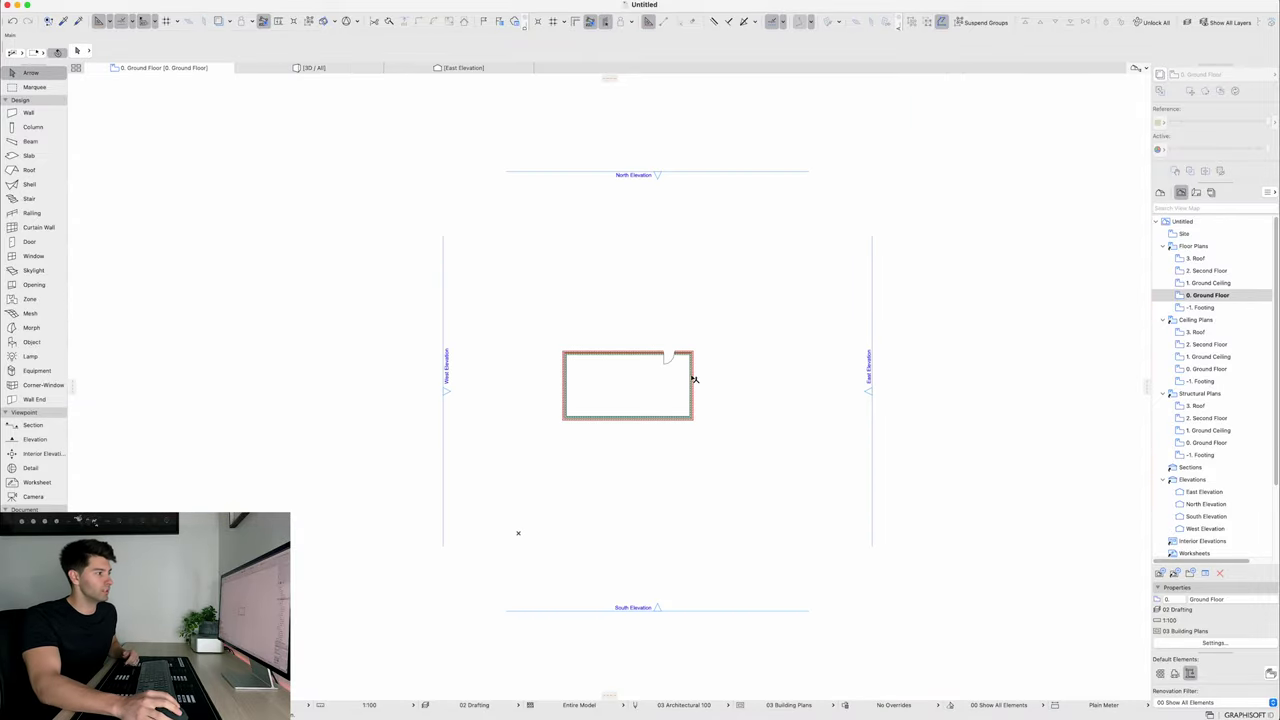
{"action": "left_click", "coordinate": [658, 174]}
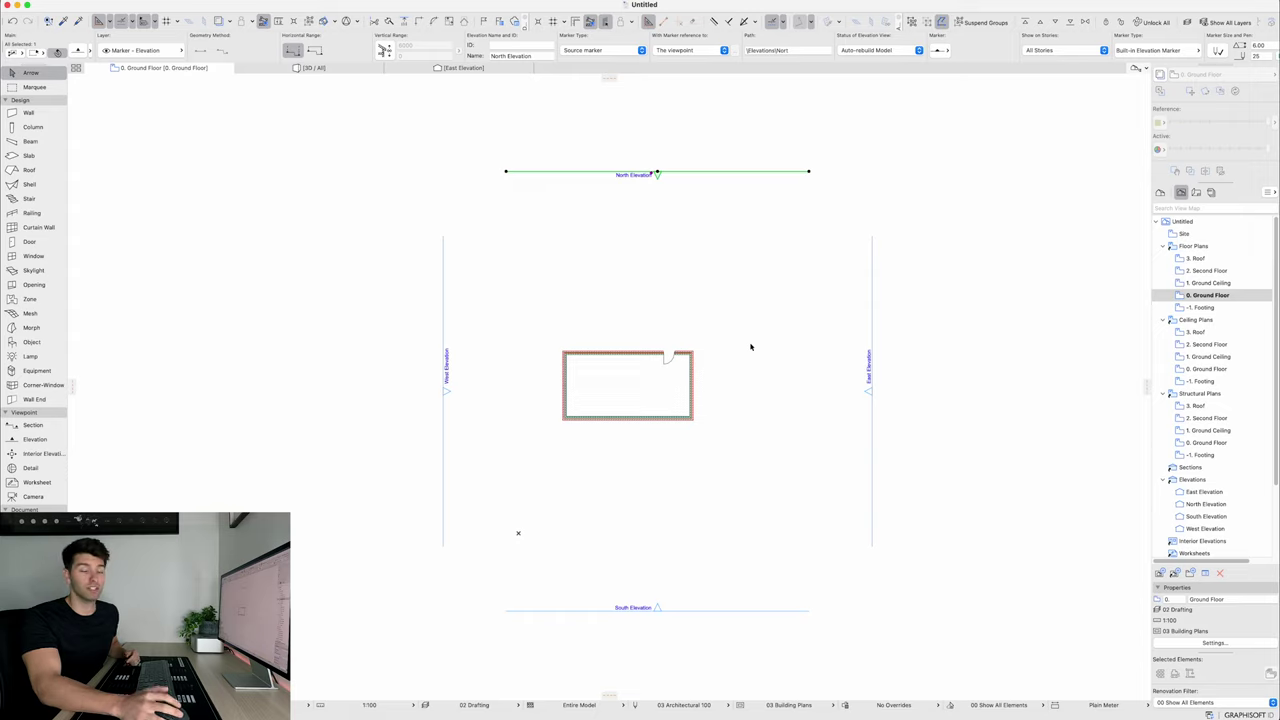
{"action": "left_click", "coordinate": [751, 347]}
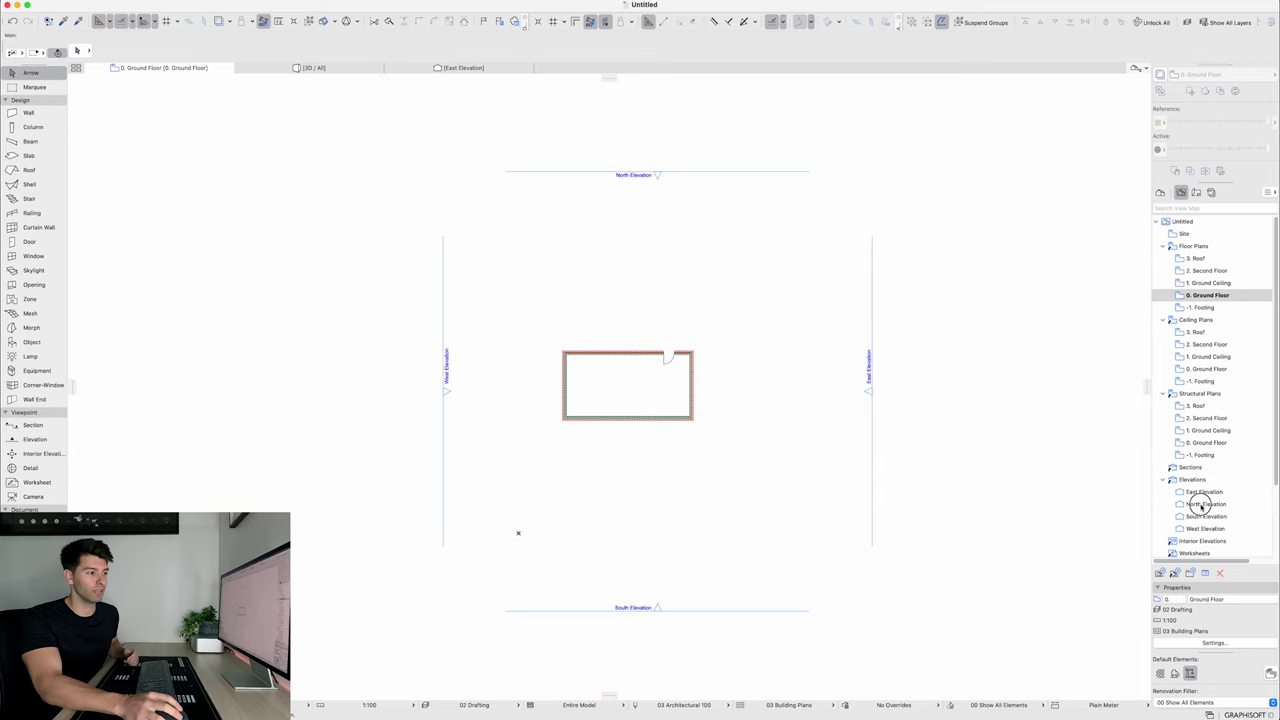
{"action": "left_click", "coordinate": [1204, 504]}
{"action": "double_click", "coordinate": [1204, 504]}
{"action": "scroll", "coordinate": [667, 467], "scroll_direction": "up", "scroll_amount": 3}
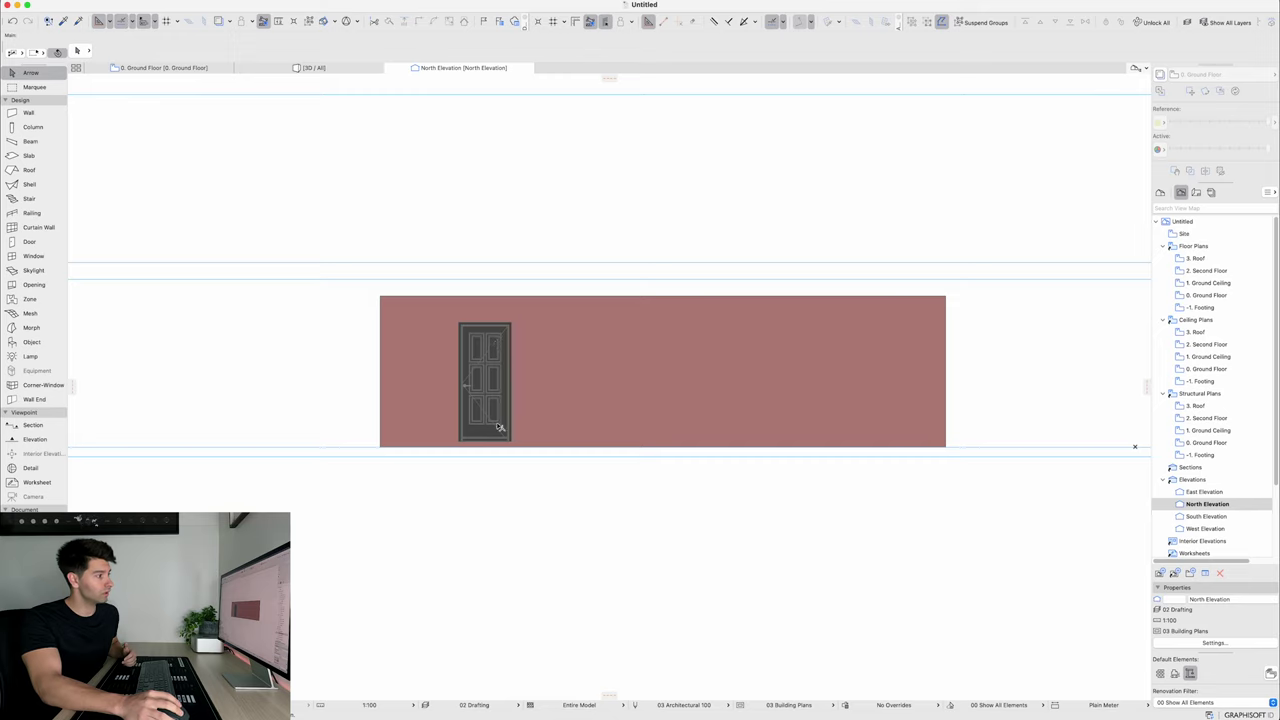
{"action": "scroll", "coordinate": [544, 610], "scroll_direction": "down", "scroll_amount": 3}
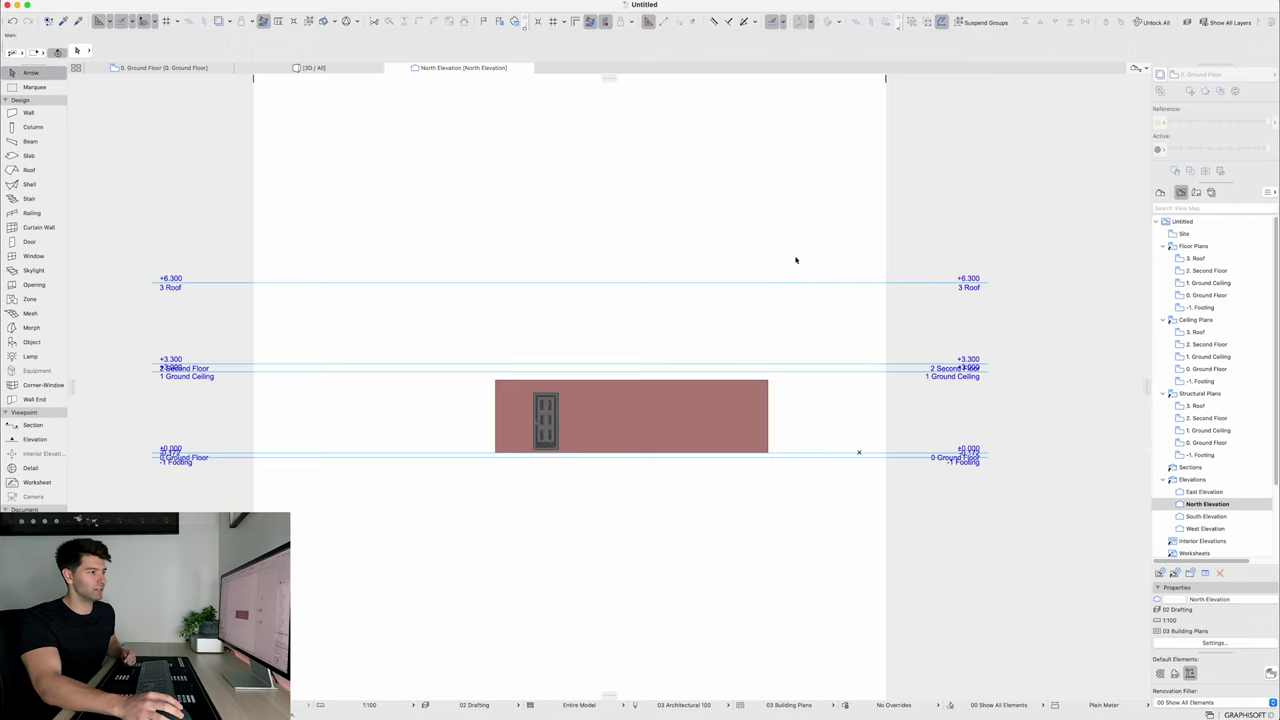
Stretch the west end of the North Elevation line on the ground floor plan to align with the West Elevation line, and reopen the North Elevation
{"action": "left_click", "coordinate": [160, 67]}
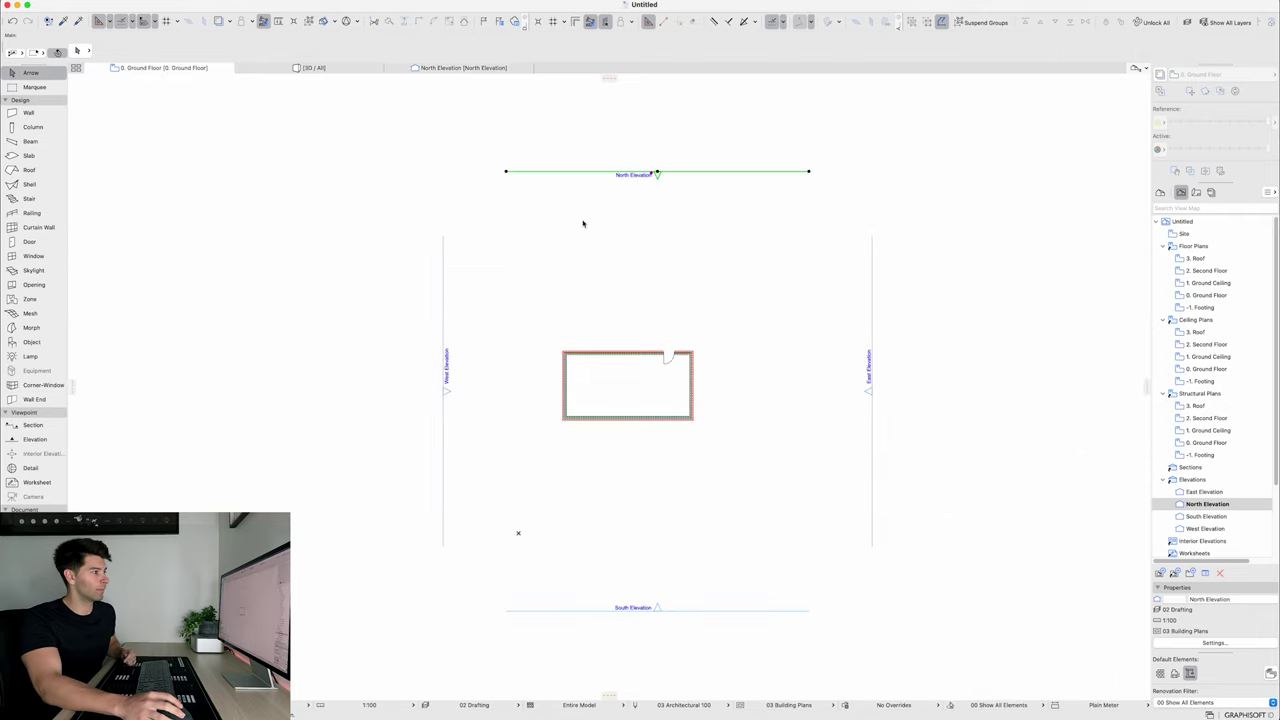
{"action": "left_click", "coordinate": [507, 173]}
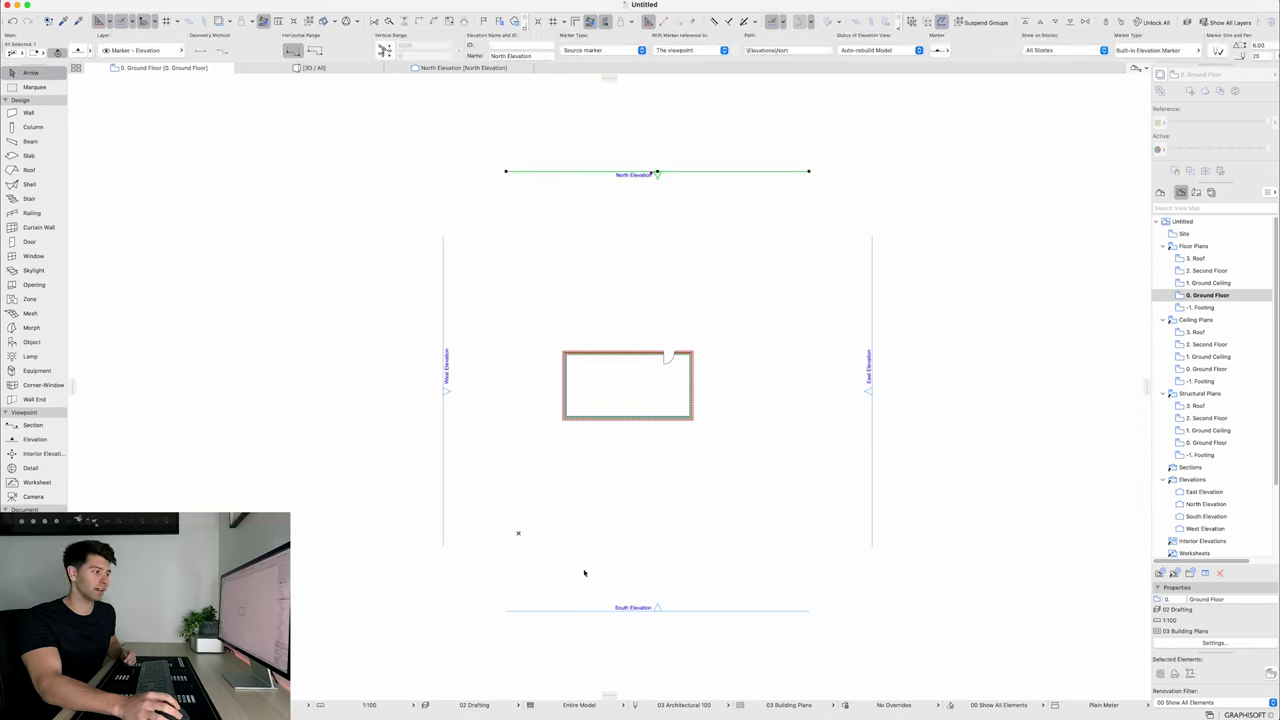
{"action": "left_click", "coordinate": [507, 173]}
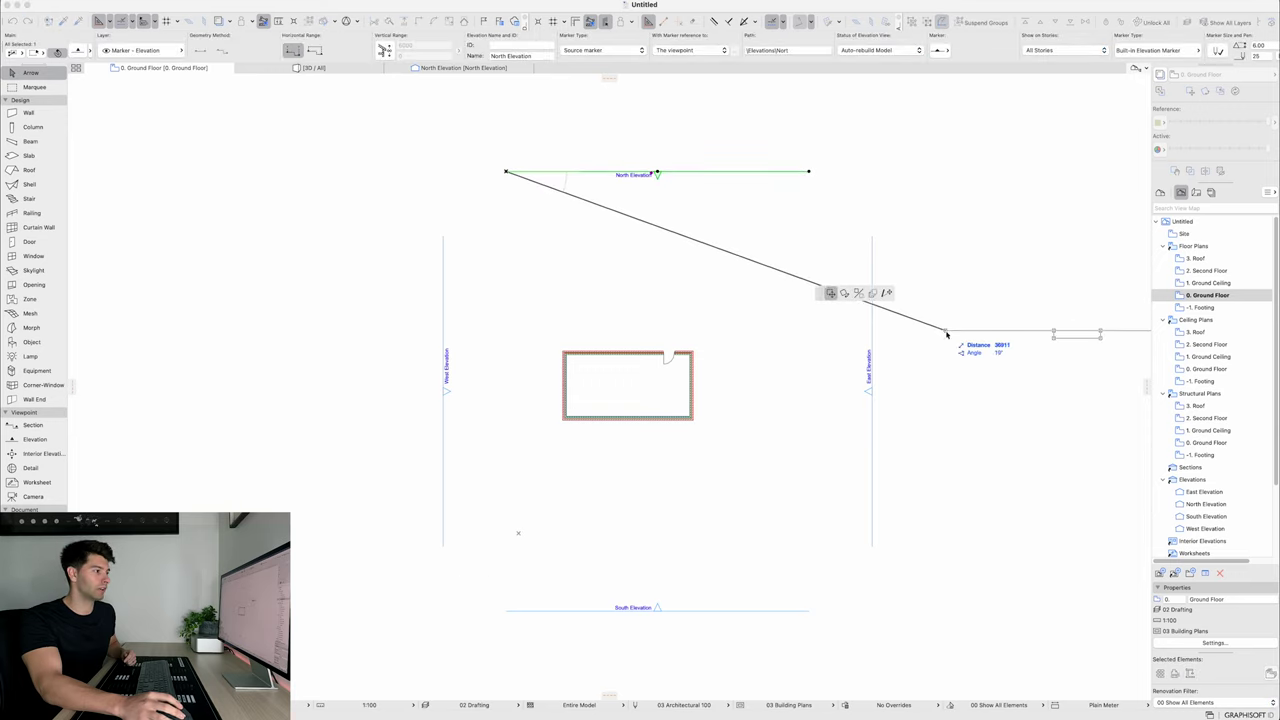
{"action": "left_click", "coordinate": [886, 293]}
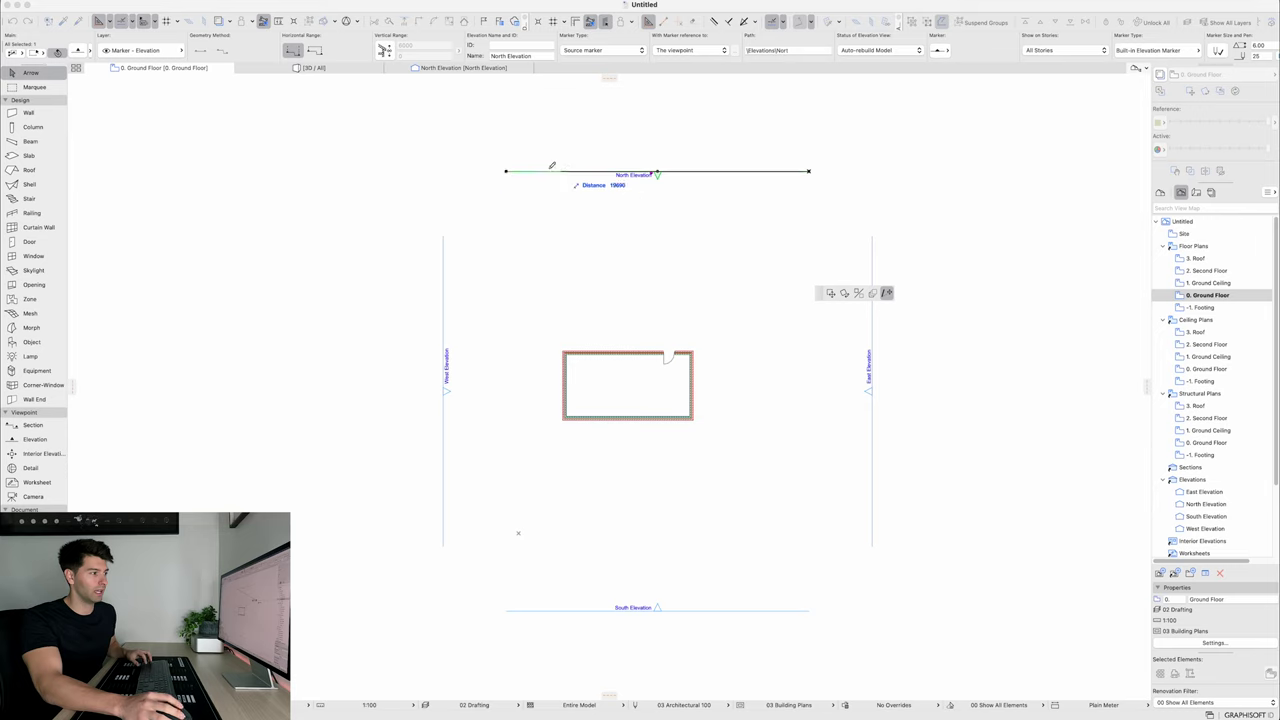
{"action": "left_click", "coordinate": [446, 237]}
{"action": "left_click", "coordinate": [460, 68]}
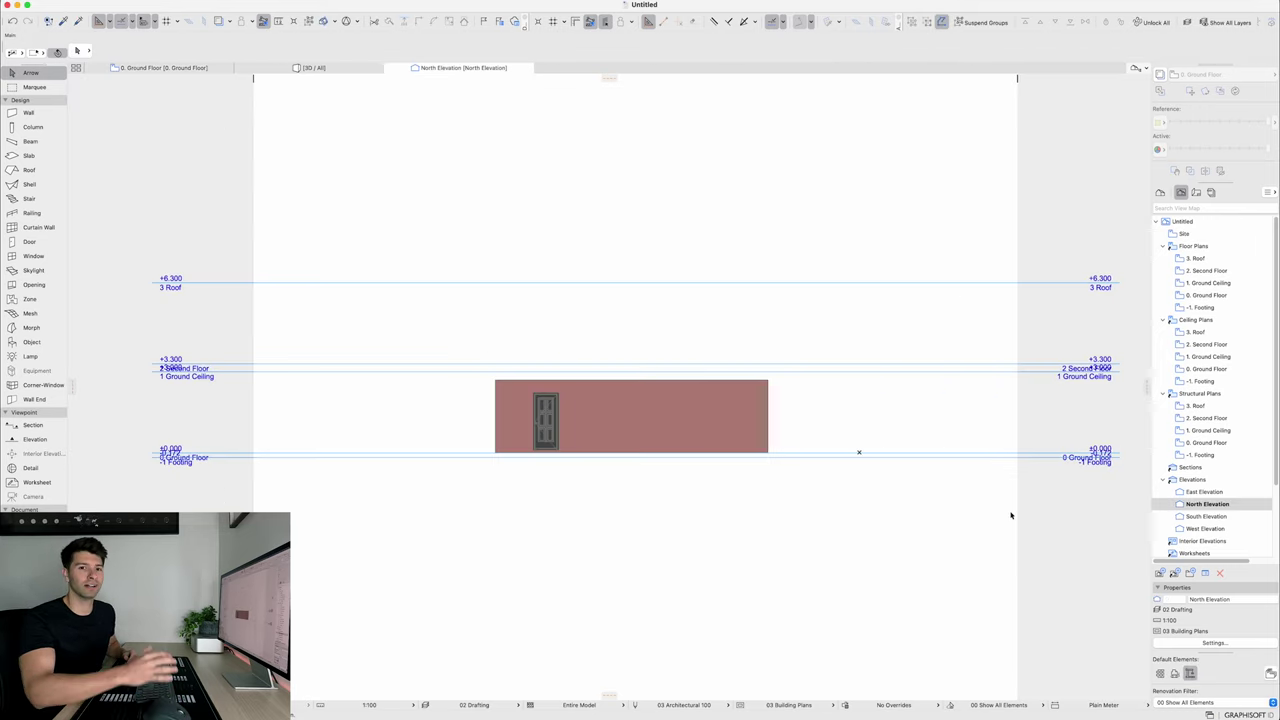
Turn off the Elevation Range display in the North Elevation
{"action": "scroll", "coordinate": [1011, 515], "scroll_direction": "down", "scroll_amount": 3}
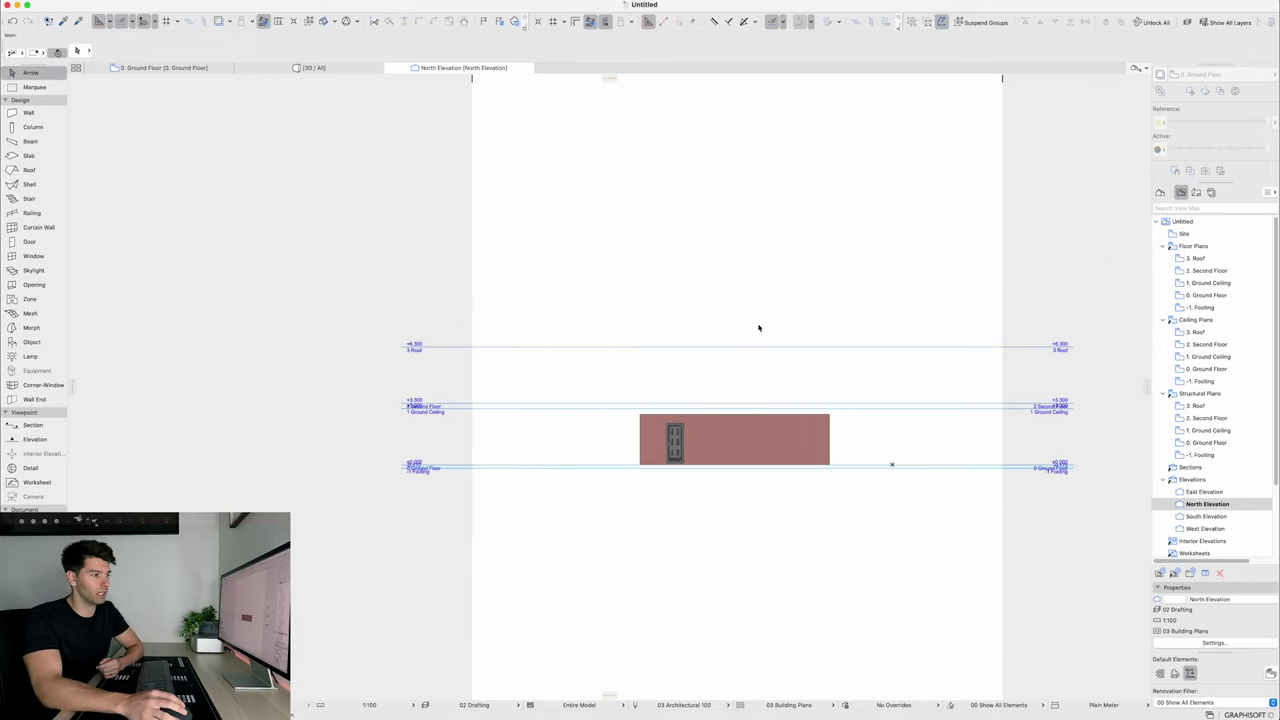
{"action": "middle_click_drag", "start_coordinate": [785, 326], "coordinate": [703, 311]}
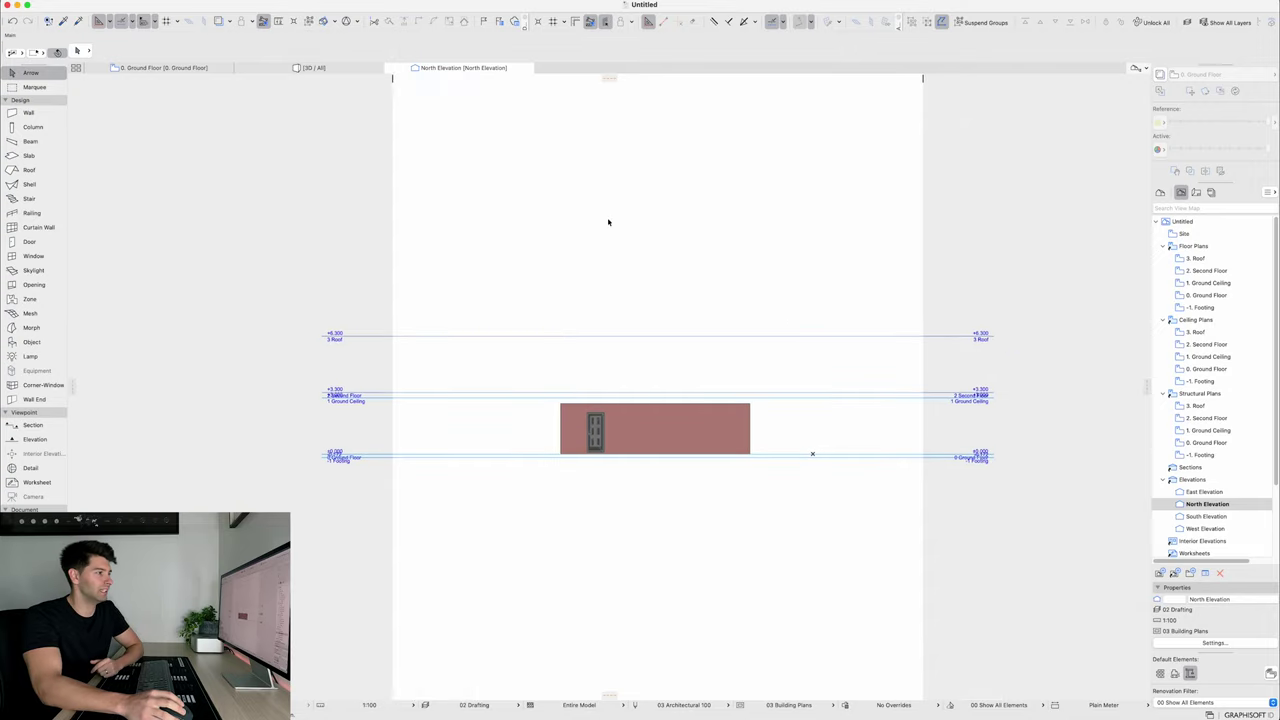
{"action": "right_click", "coordinate": [698, 267]}
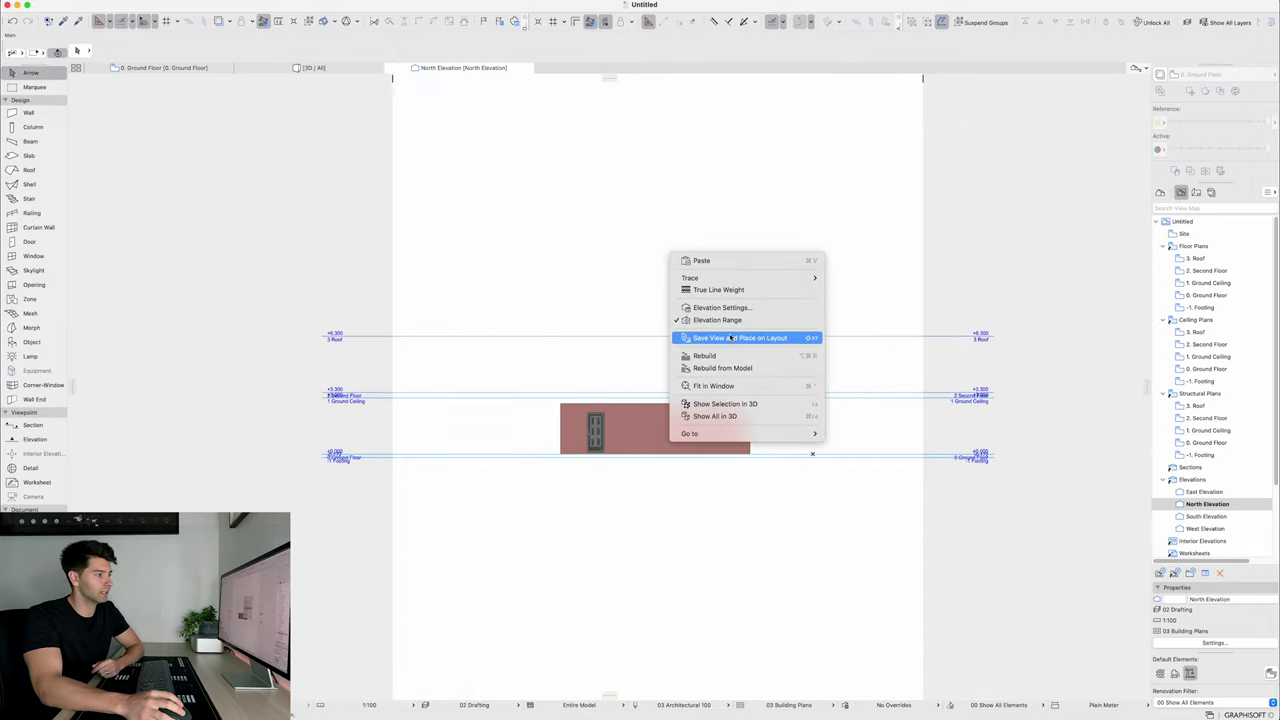
{"action": "left_click", "coordinate": [373, 448]}
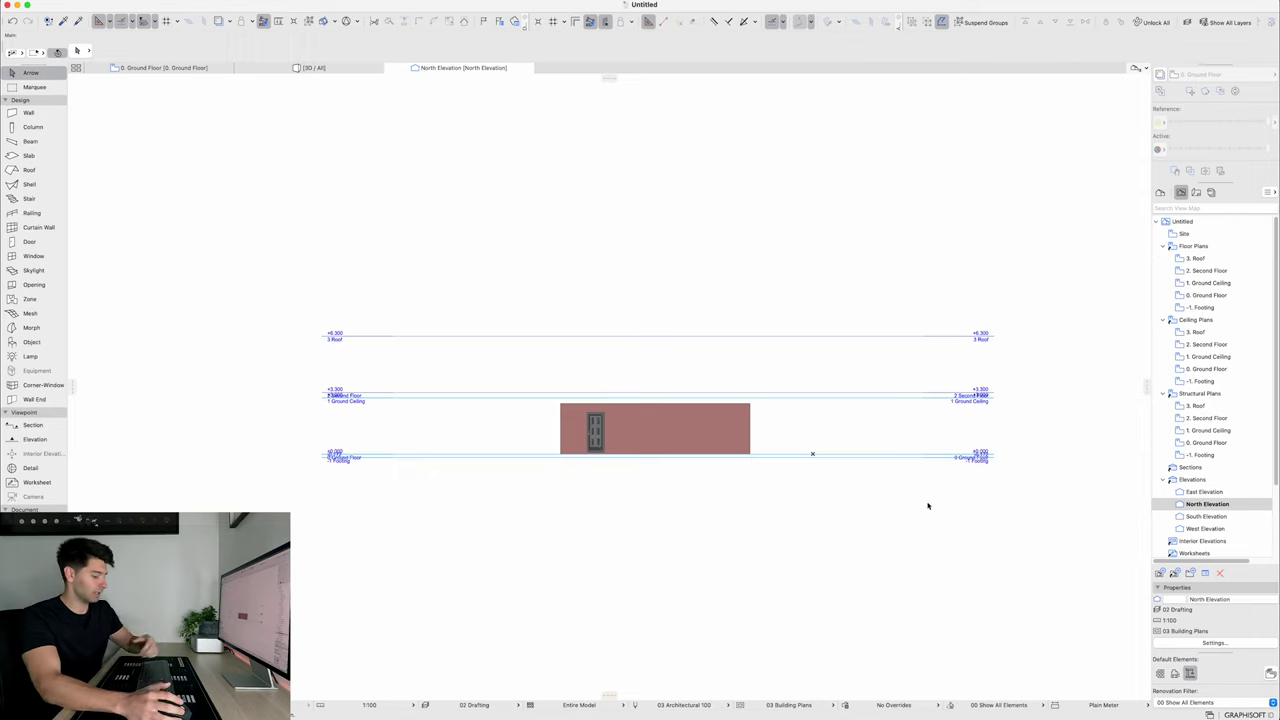
Hide the story level lines of all five stories, from Footing to Roof, through Story Settings
{"action": "key", "text": "super+7"}
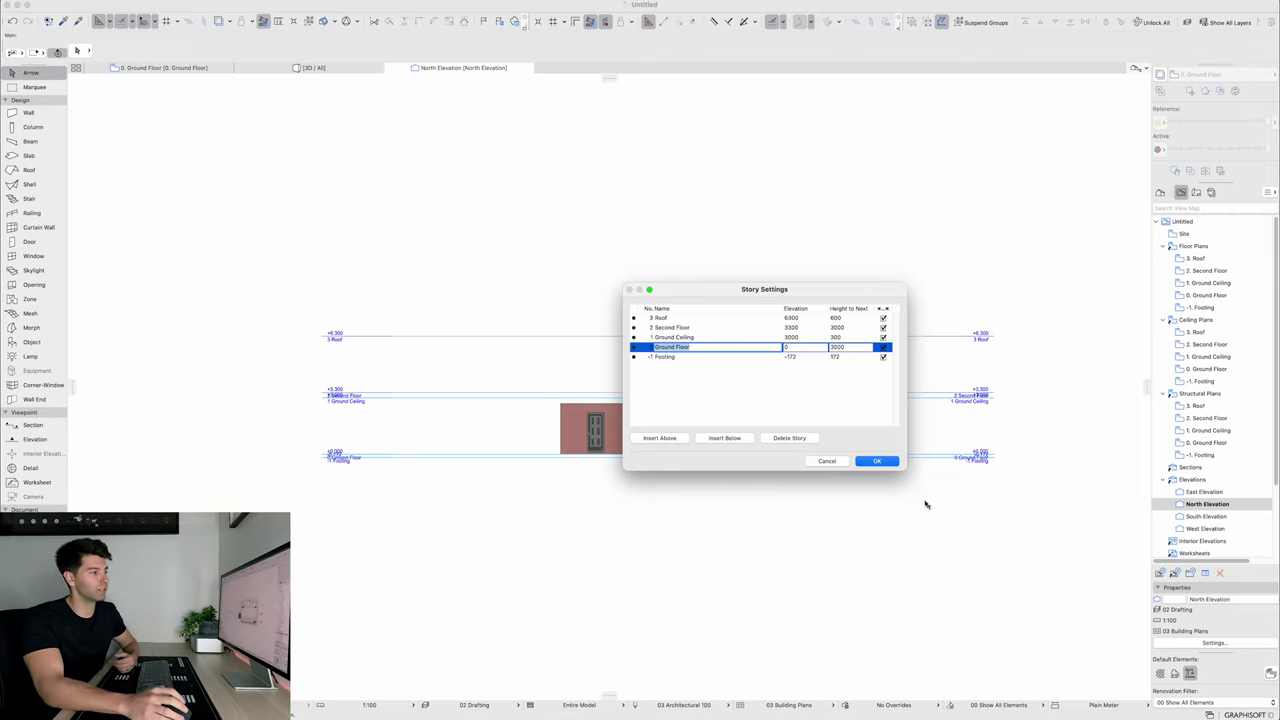
{"action": "left_click_drag", "start_coordinate": [884, 319], "coordinate": [883, 386]}
{"action": "left_click", "coordinate": [877, 461]}
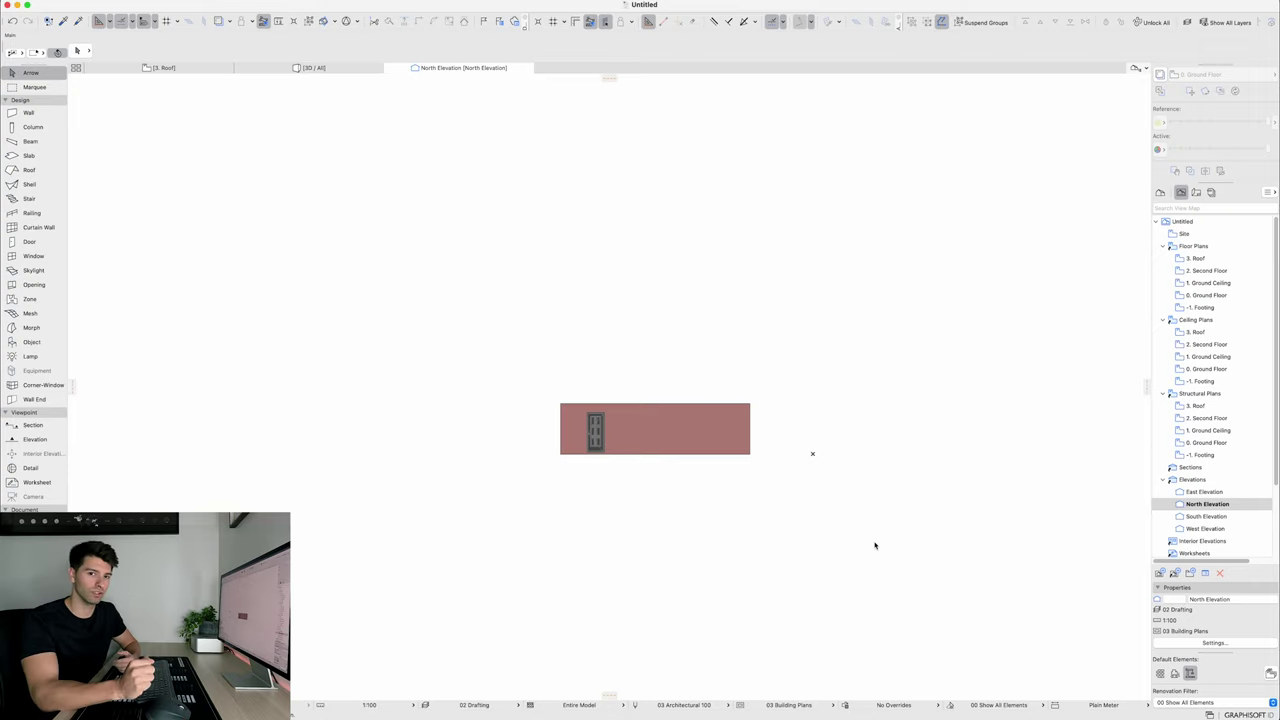
{"action": "scroll", "coordinate": [687, 446], "scroll_direction": "up", "scroll_amount": 3}
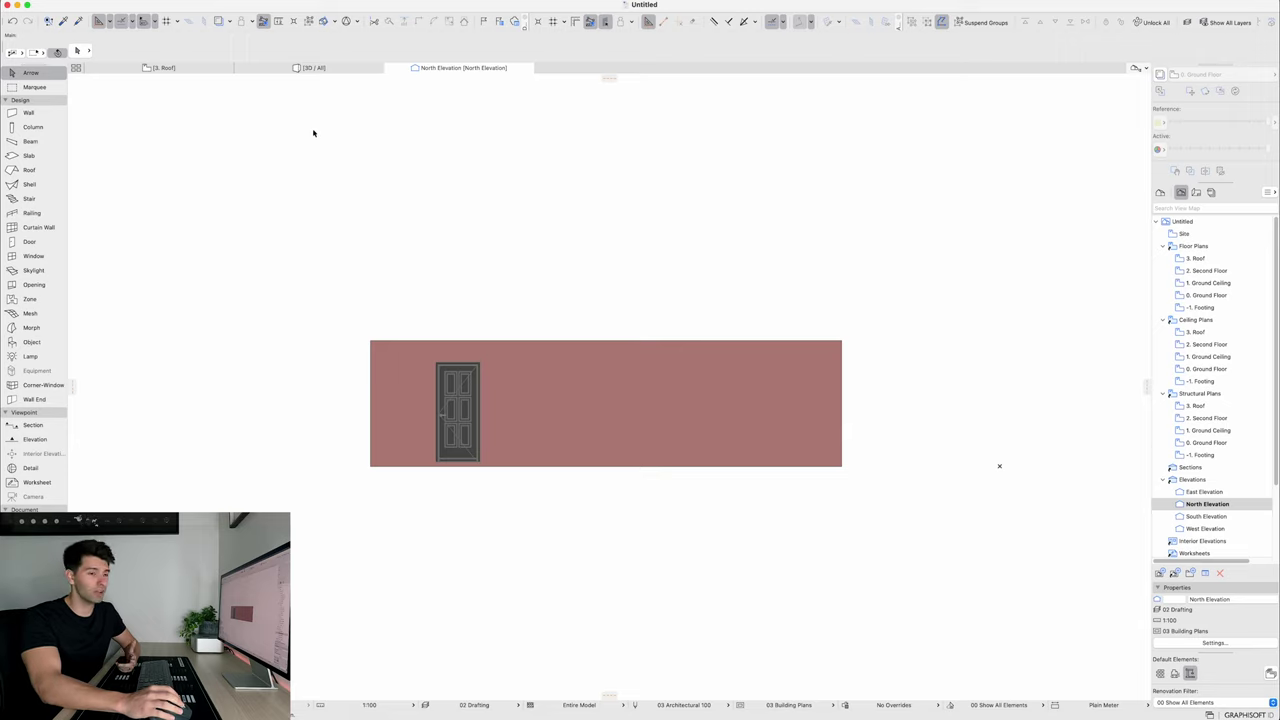
From the ground floor plan, set the North Elevation's Uncut Fill to Surface - Texture Fill, Shaded
{"action": "double_click", "coordinate": [1229, 296]}
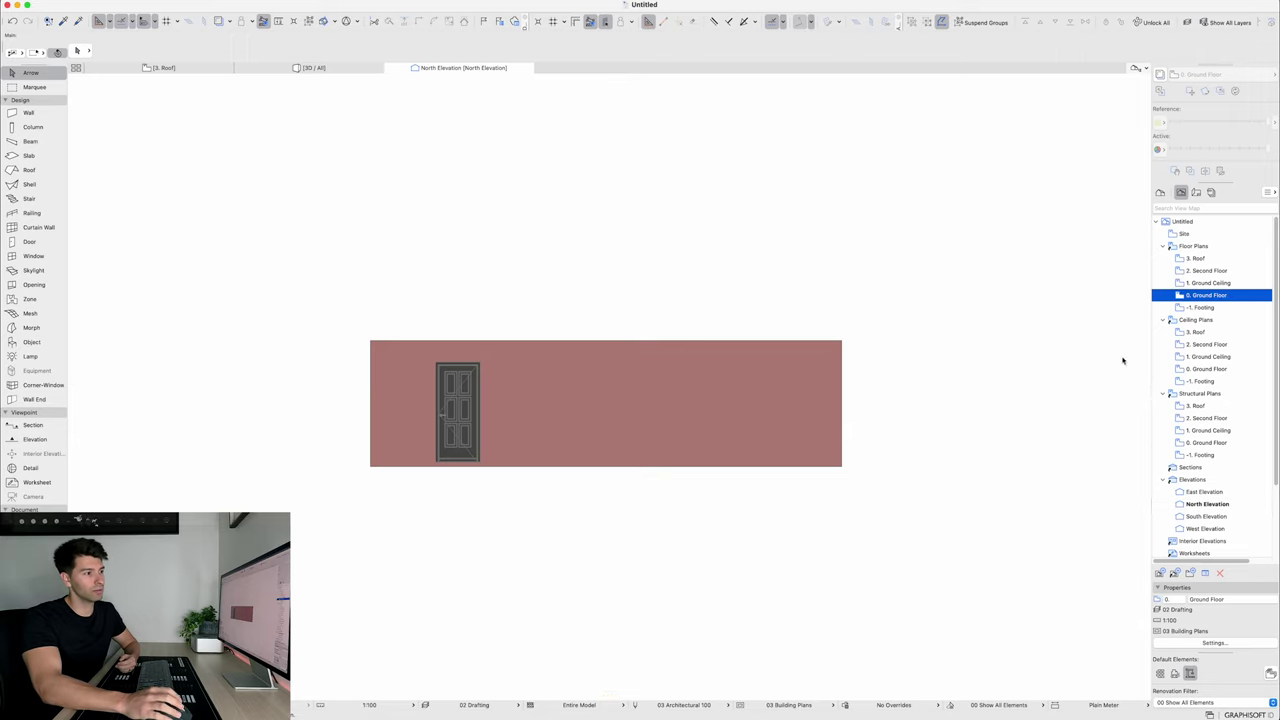
{"action": "left_click_drag", "start_coordinate": [632, 207], "coordinate": [563, 151]}
{"action": "left_click", "coordinate": [76, 48]}
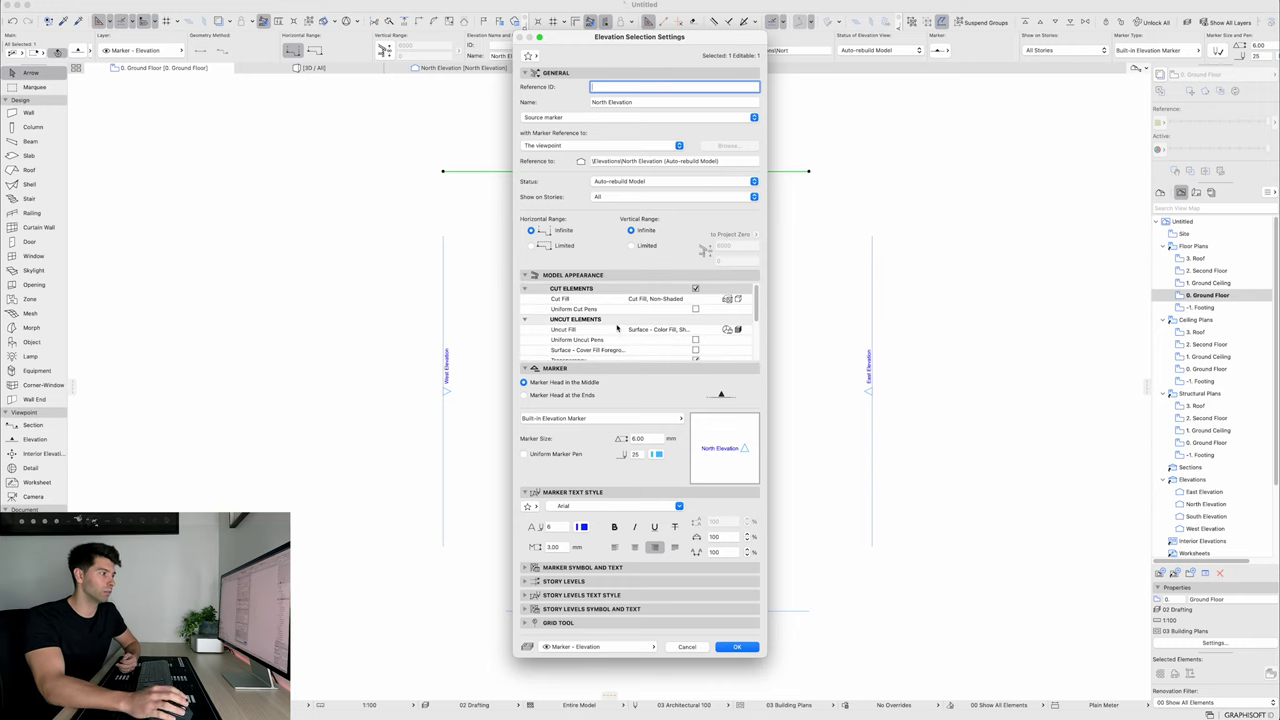
{"action": "scroll", "coordinate": [576, 306], "scroll_direction": "down", "scroll_amount": 1}
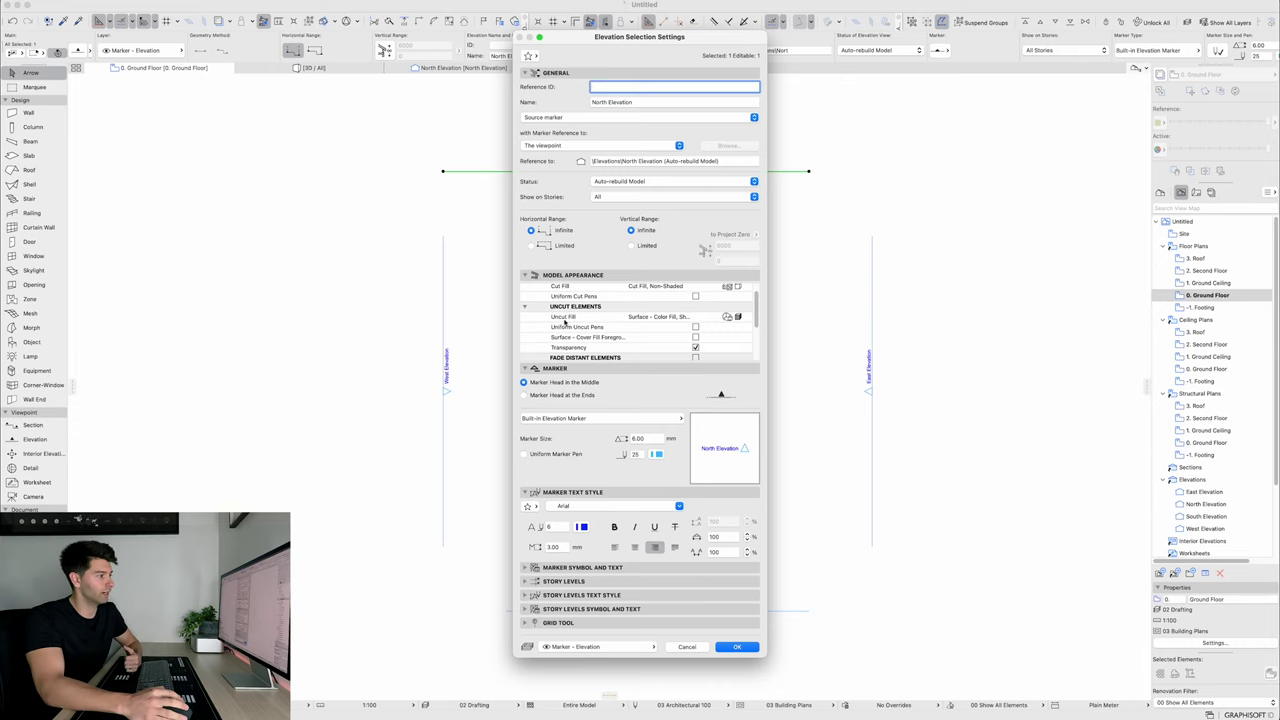
{"action": "left_click", "coordinate": [737, 316]}
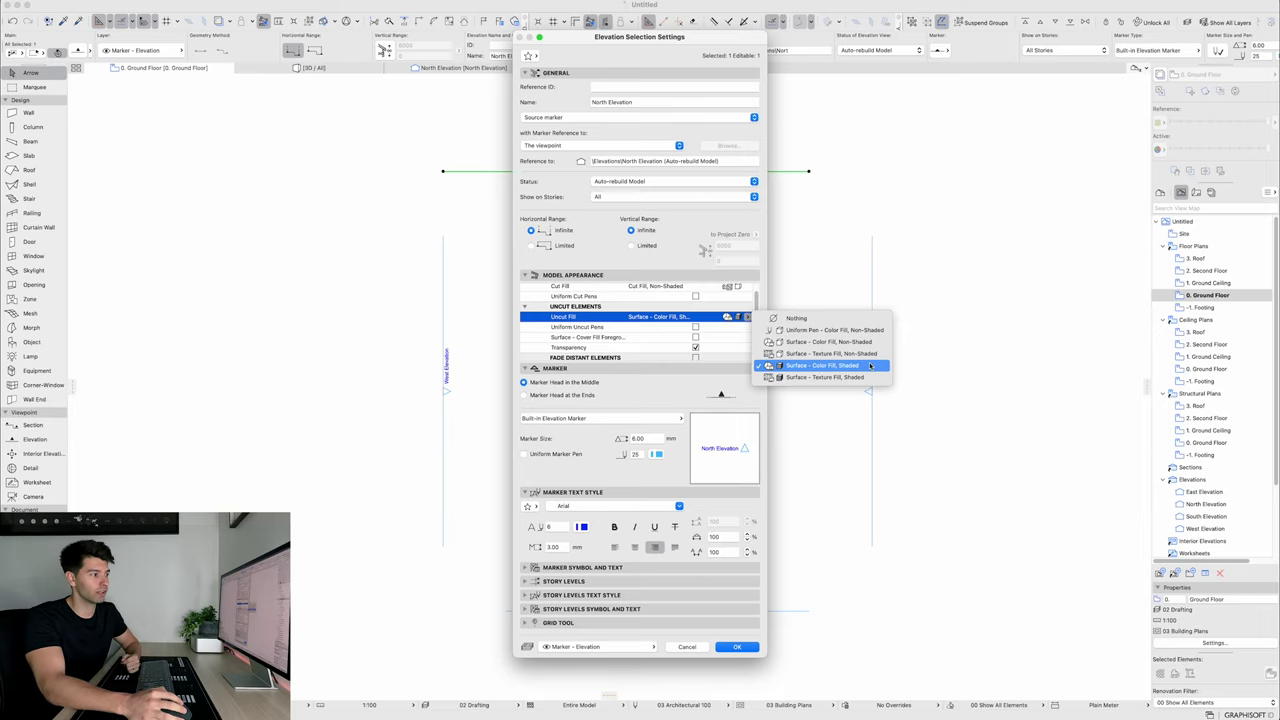
{"action": "left_click", "coordinate": [825, 377]}
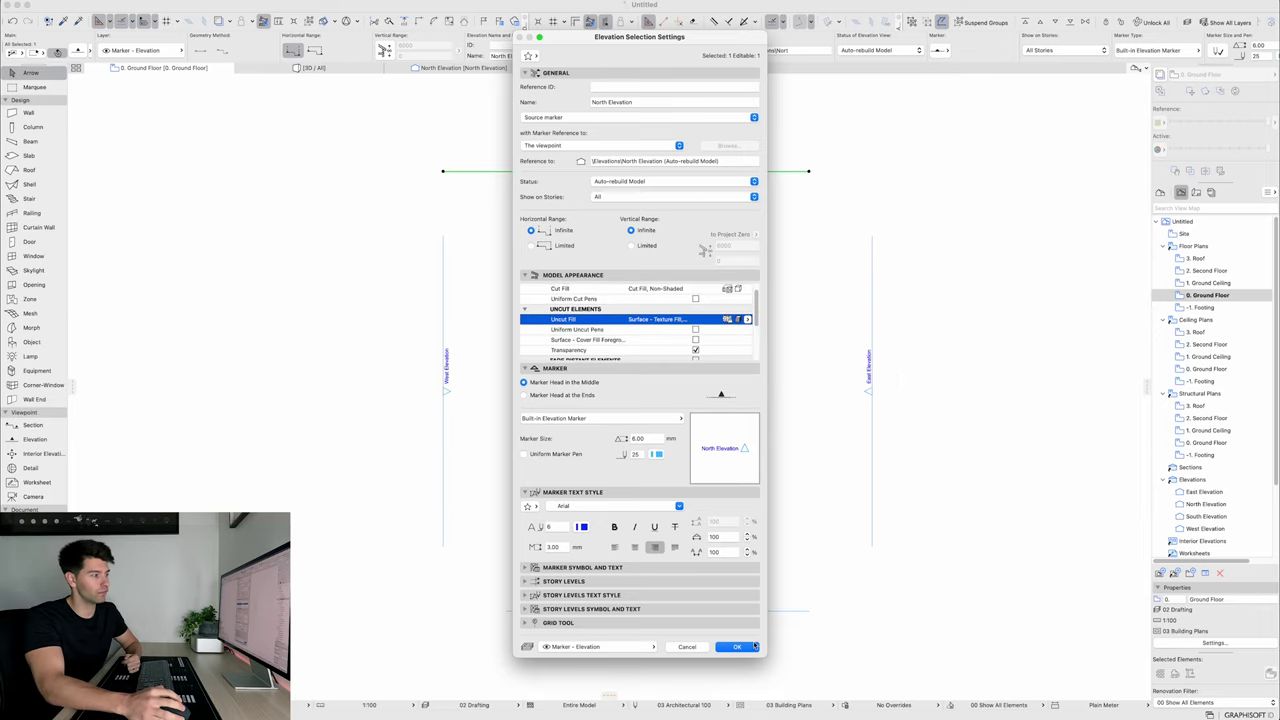
{"action": "left_click", "coordinate": [737, 646]}
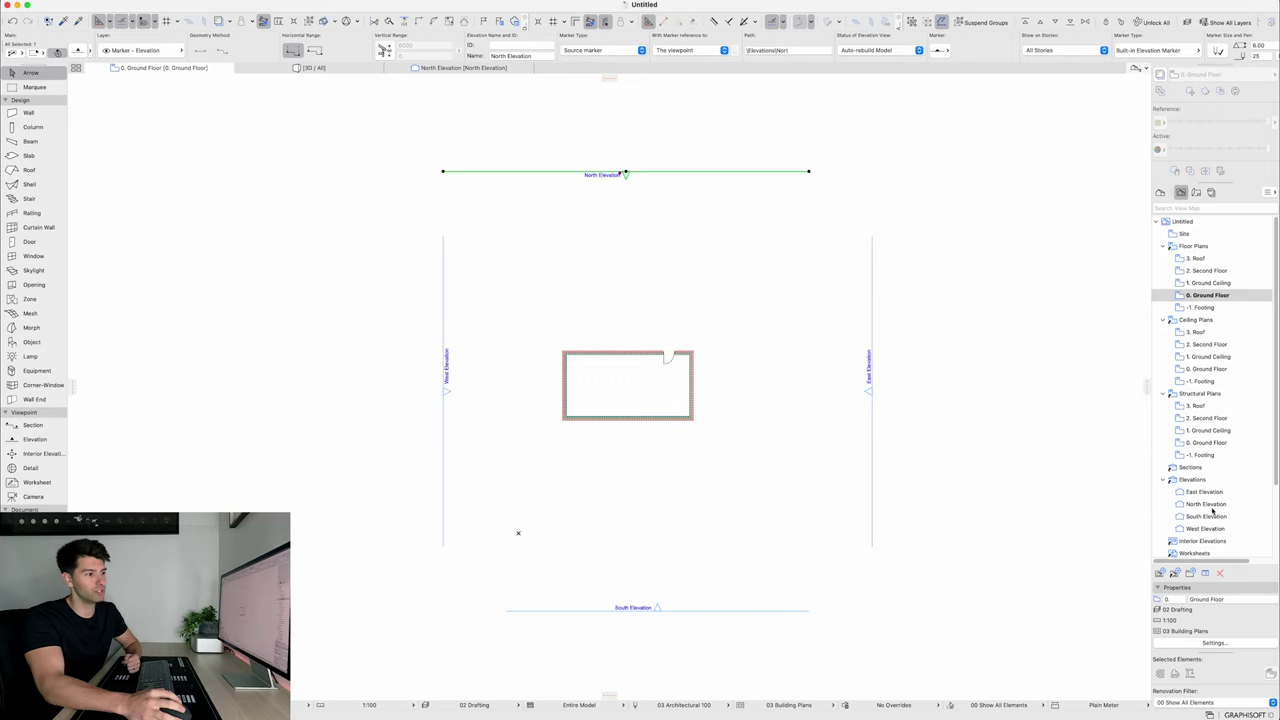
Open the North Elevation and inspect the textured brick wall up close
{"action": "double_click", "coordinate": [1205, 504]}
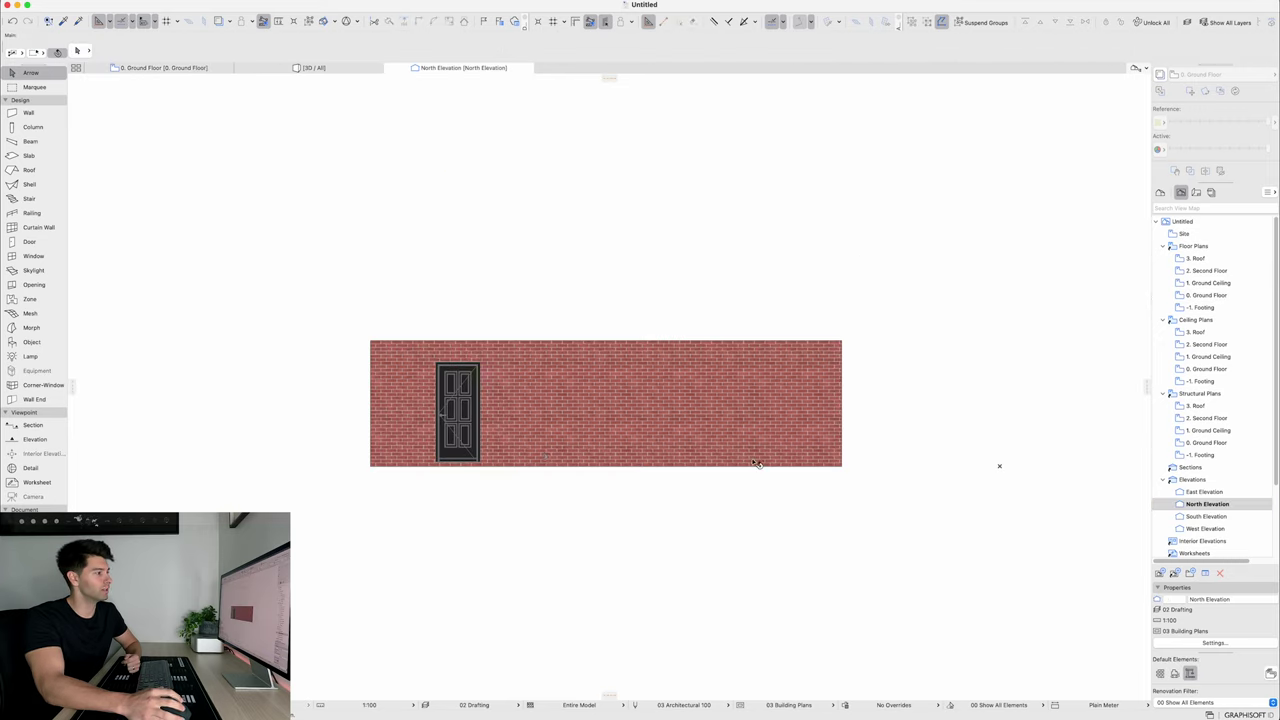
{"action": "left_click", "coordinate": [535, 448]}
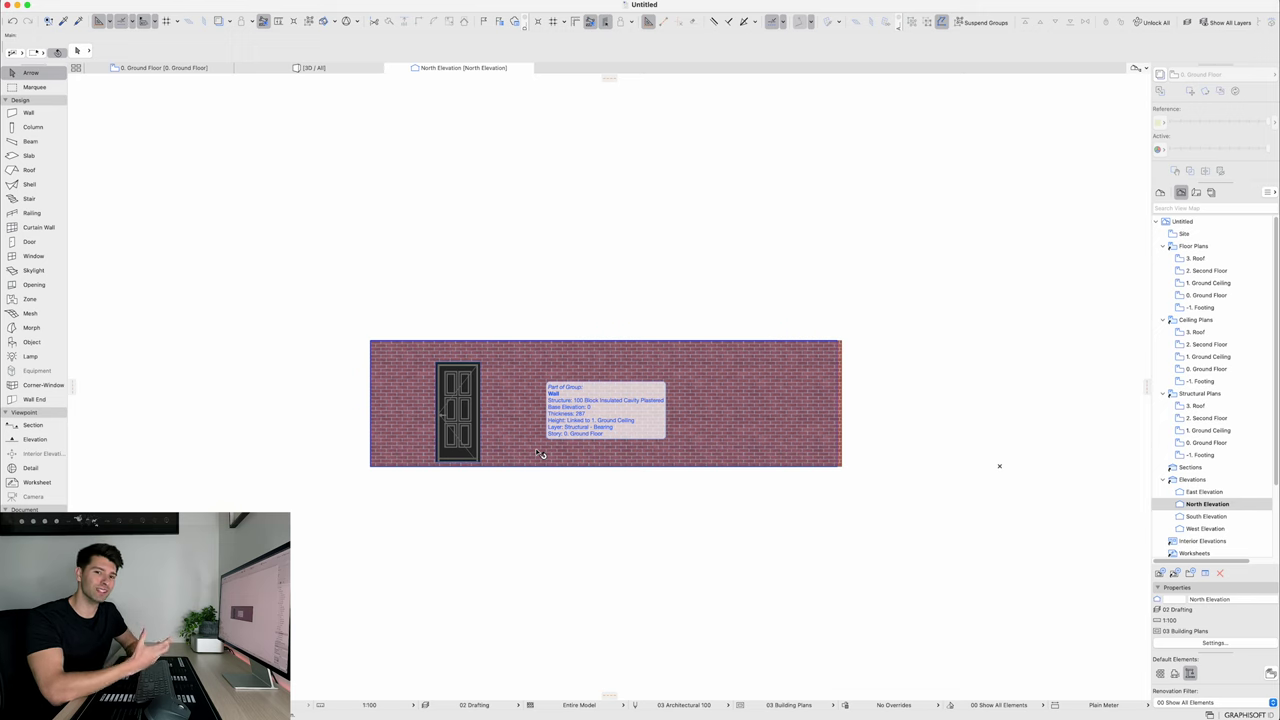
{"action": "scroll", "coordinate": [523, 620], "scroll_direction": "up", "scroll_amount": 3}
{"action": "scroll", "coordinate": [660, 434], "scroll_direction": "up", "scroll_amount": 2}
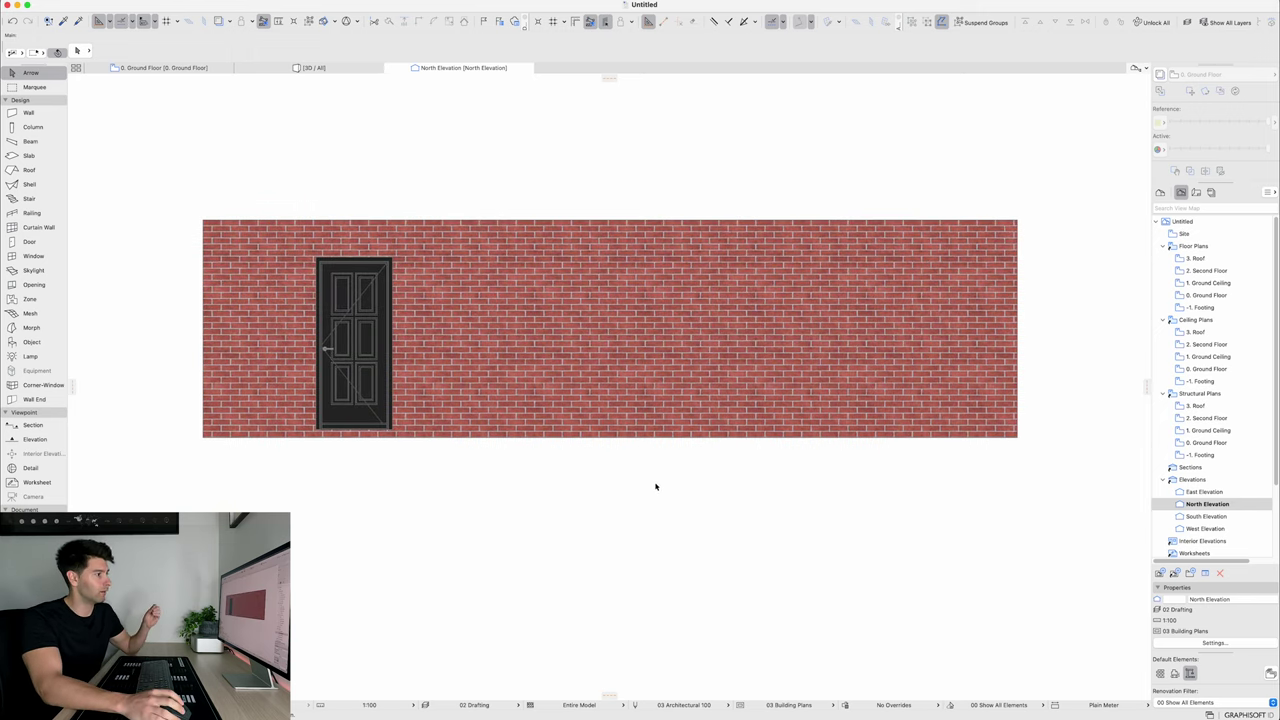
From the ground floor plan, remove the textured surface fill from the North Elevation's uncut elements, leaving plain line work
{"action": "key", "text": "F2"}
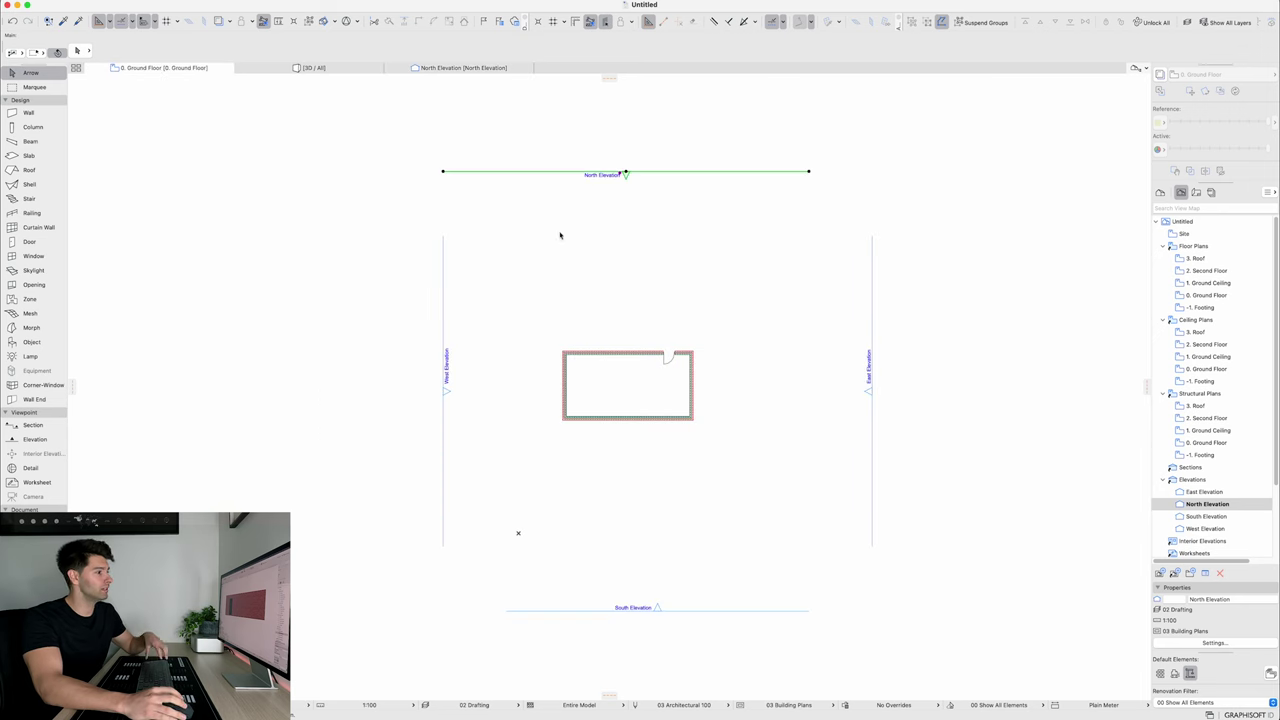
{"action": "key", "text": "super+t"}
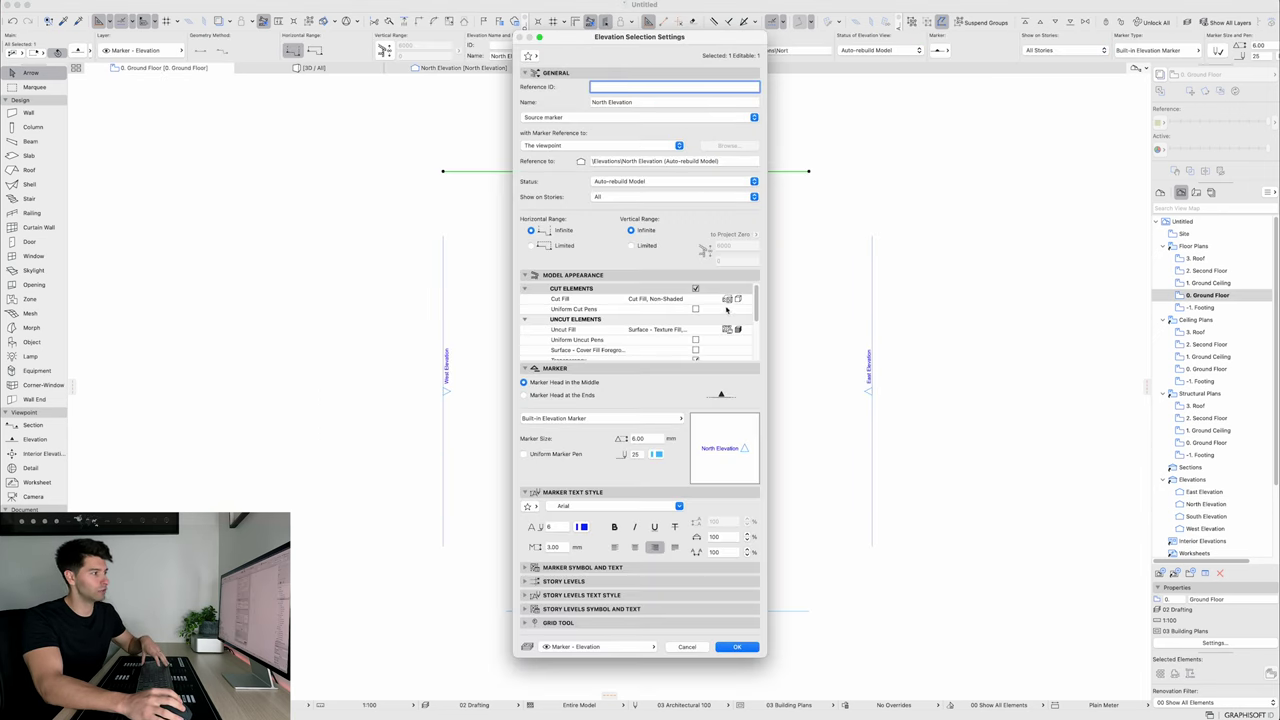
{"action": "key", "text": "Return"}
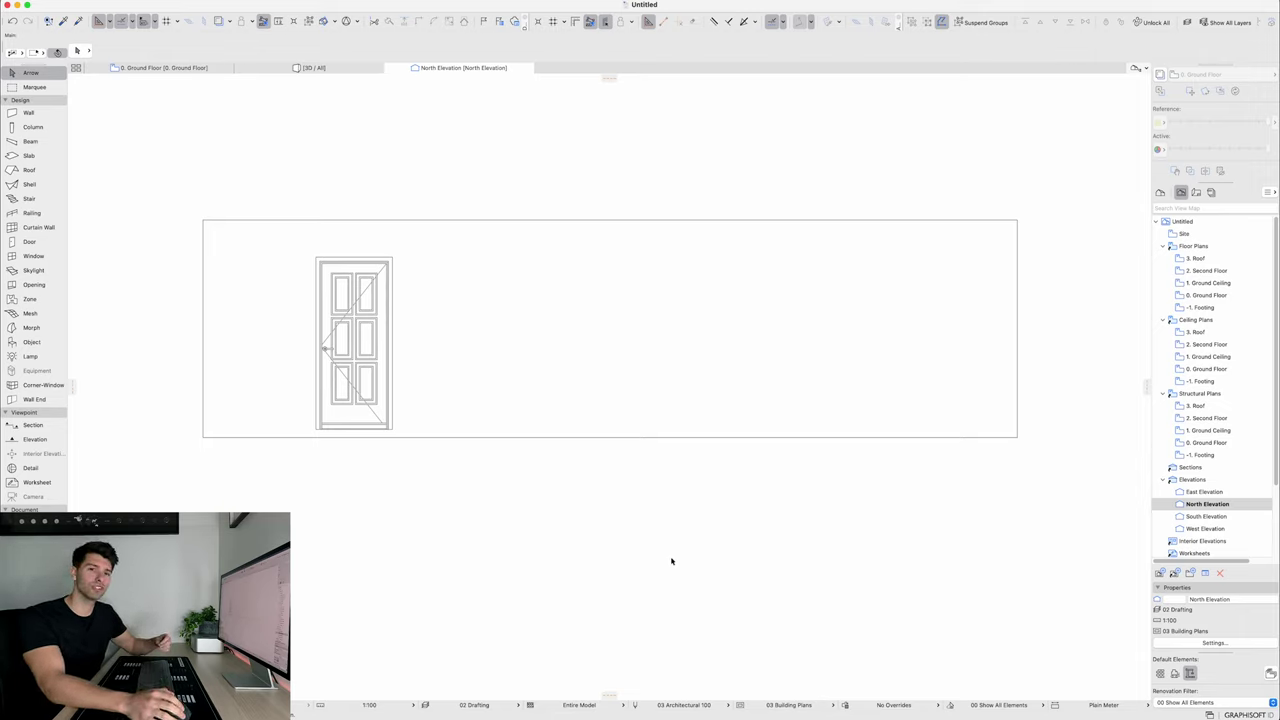
Draw a rectangular slab on the Footing story between opposite corners of the walls, with the Ground Floor plan as trace reference
{"action": "left_click", "coordinate": [163, 67]}
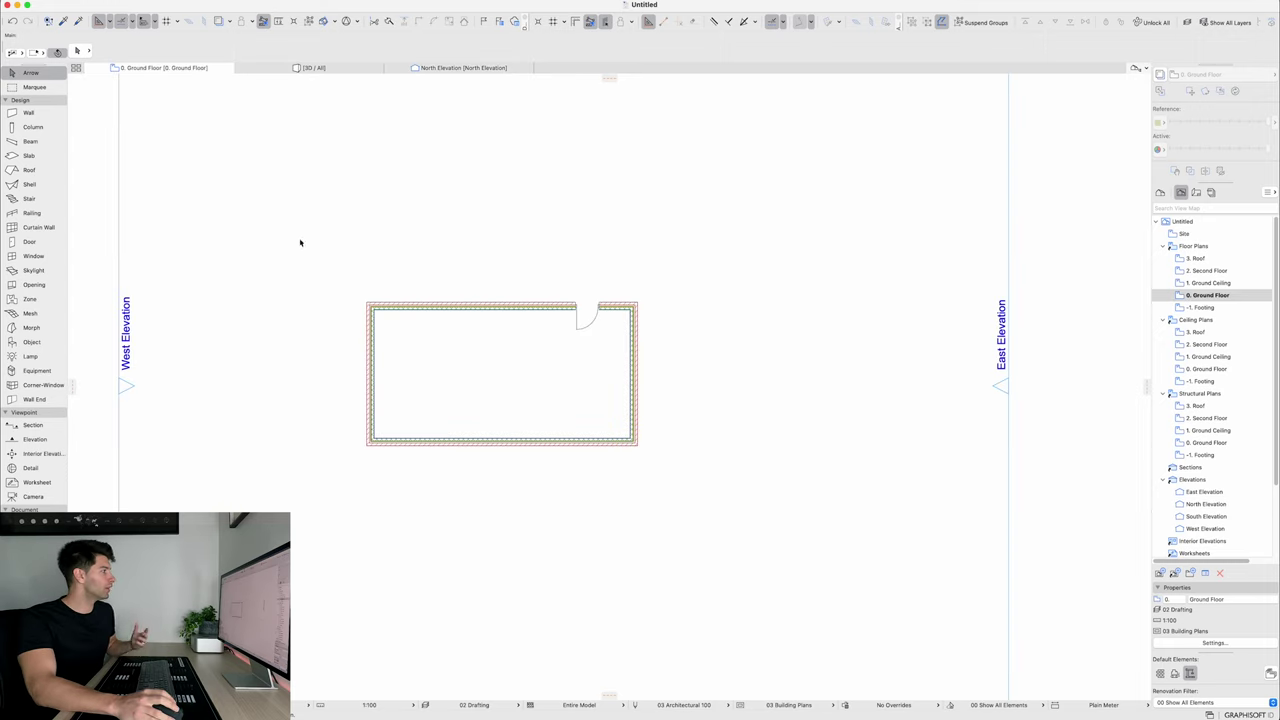
{"action": "left_click", "coordinate": [27, 156]}
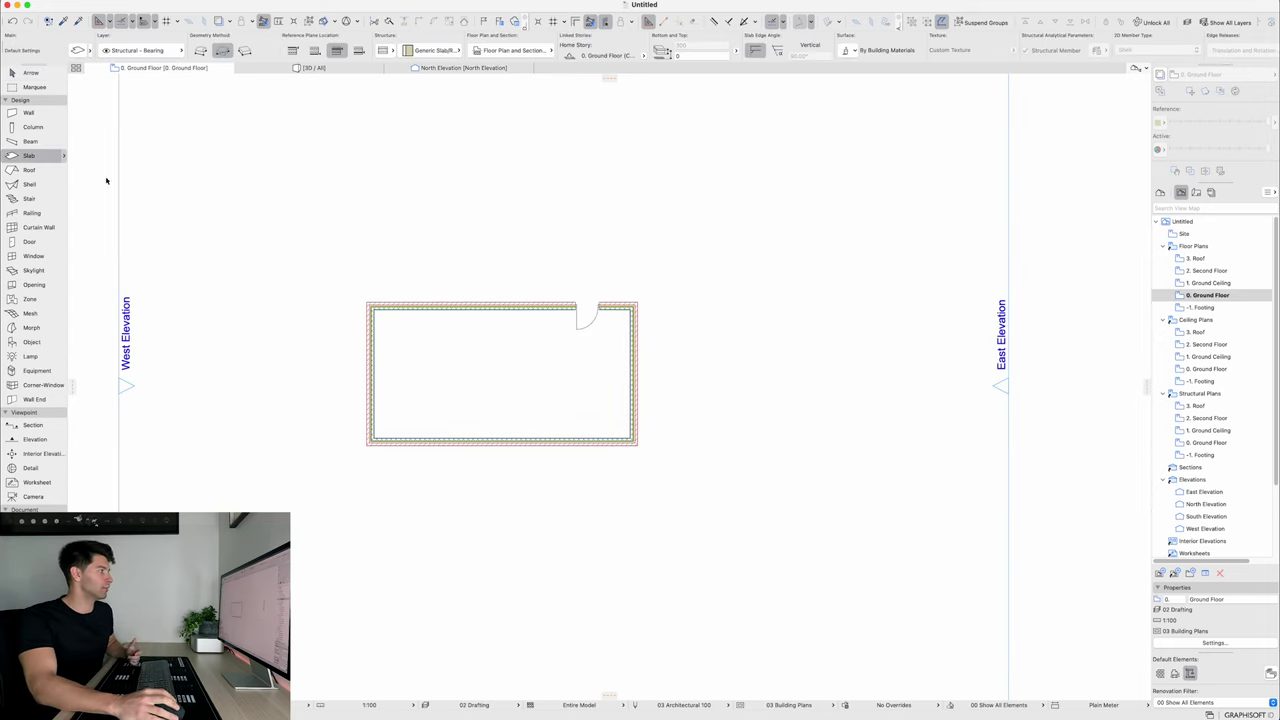
{"action": "left_click", "coordinate": [1214, 307]}
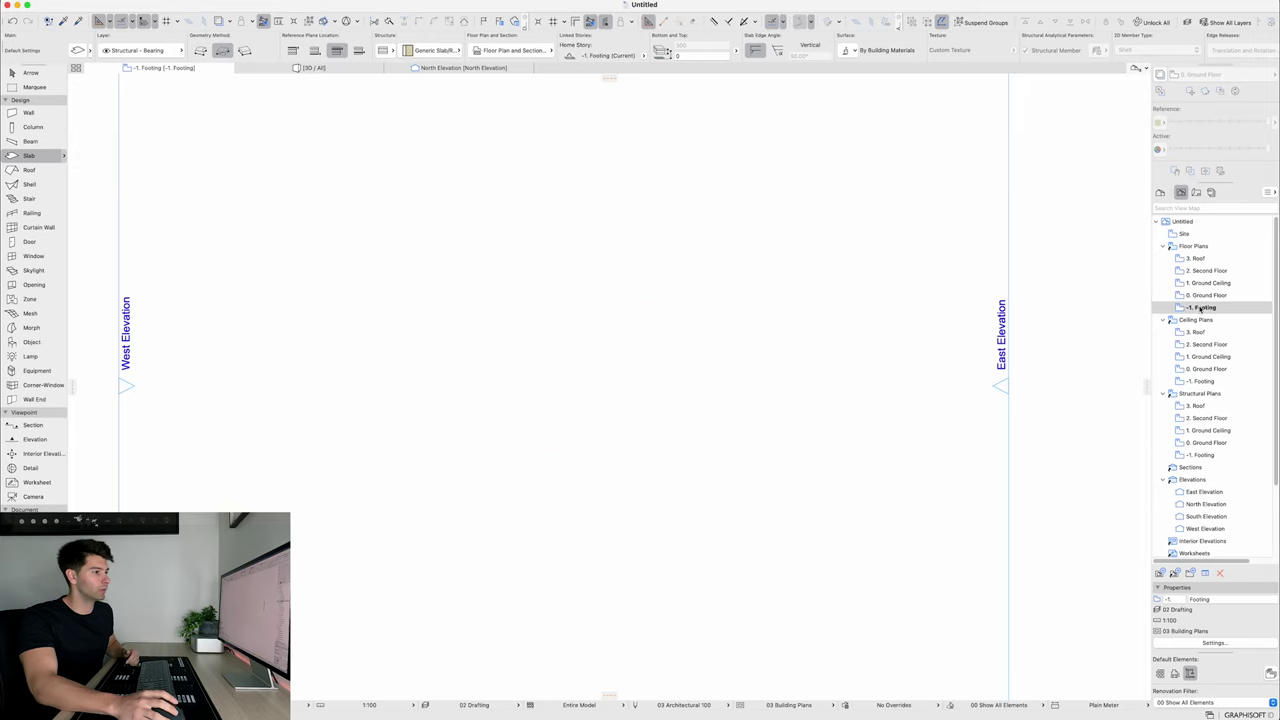
{"action": "right_click", "coordinate": [1206, 299]}
{"action": "left_click", "coordinate": [1175, 347]}
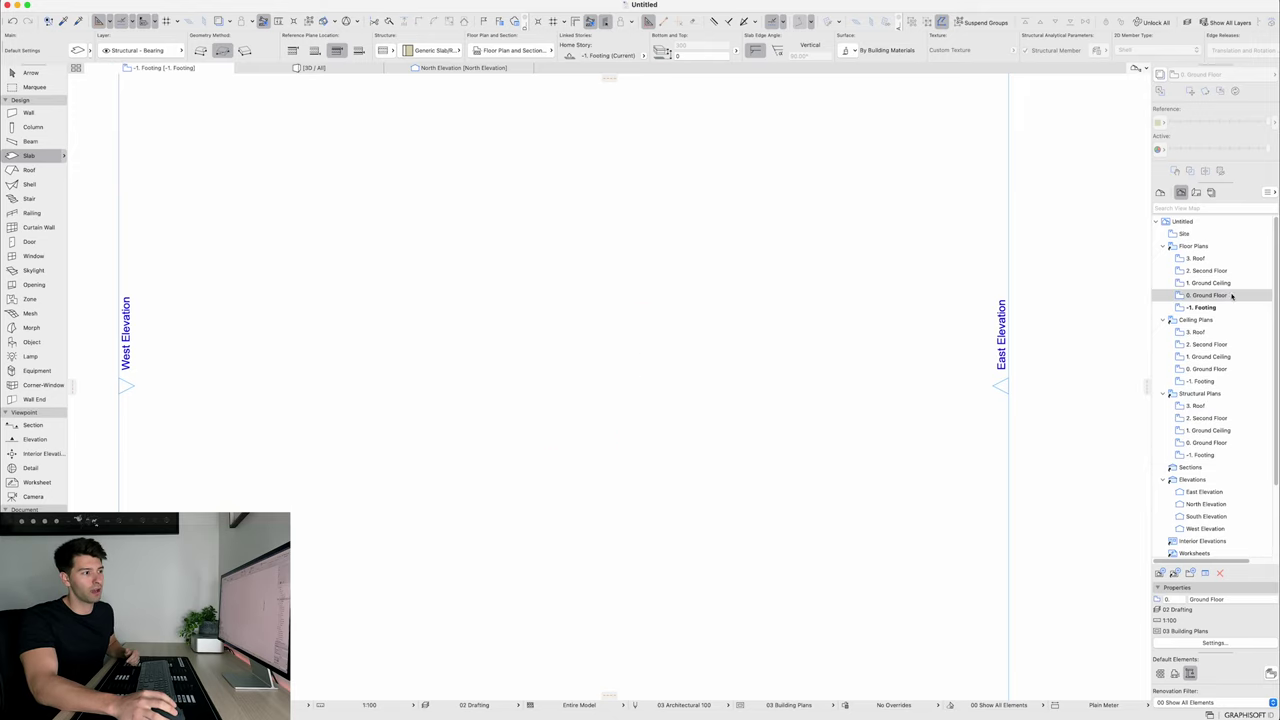
{"action": "left_click", "coordinate": [368, 441]}
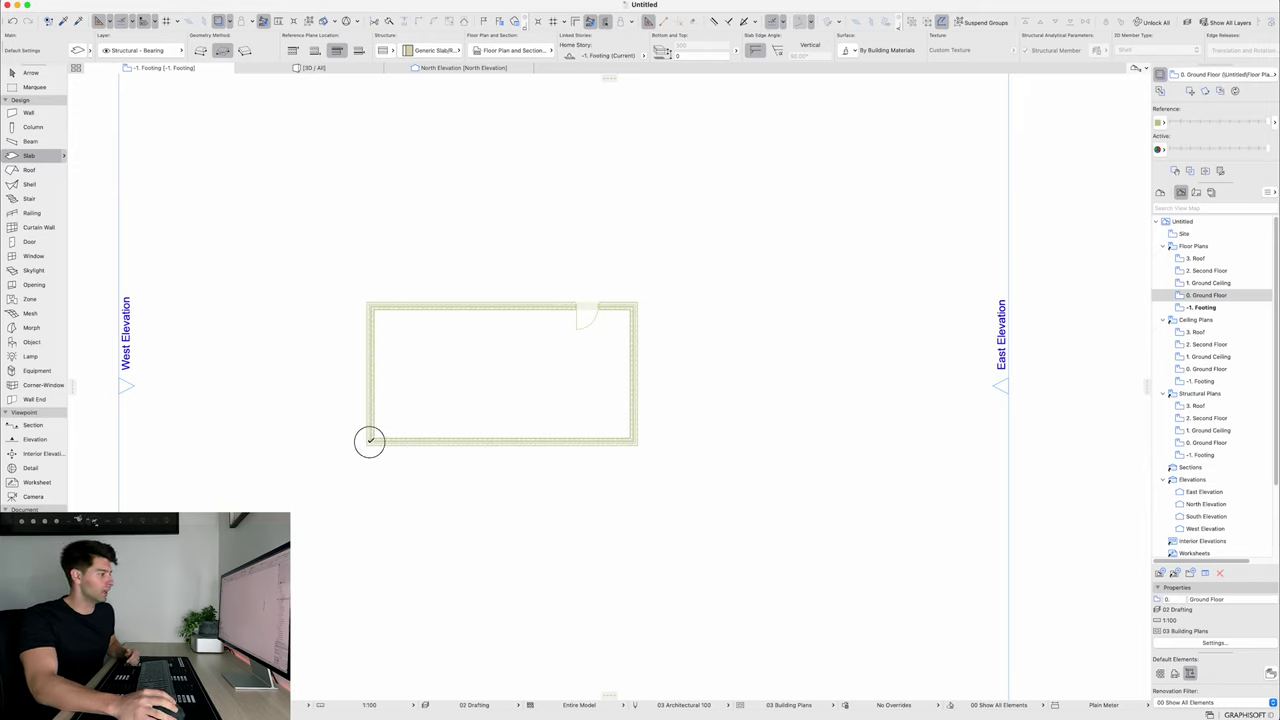
{"action": "left_click", "coordinate": [638, 300]}
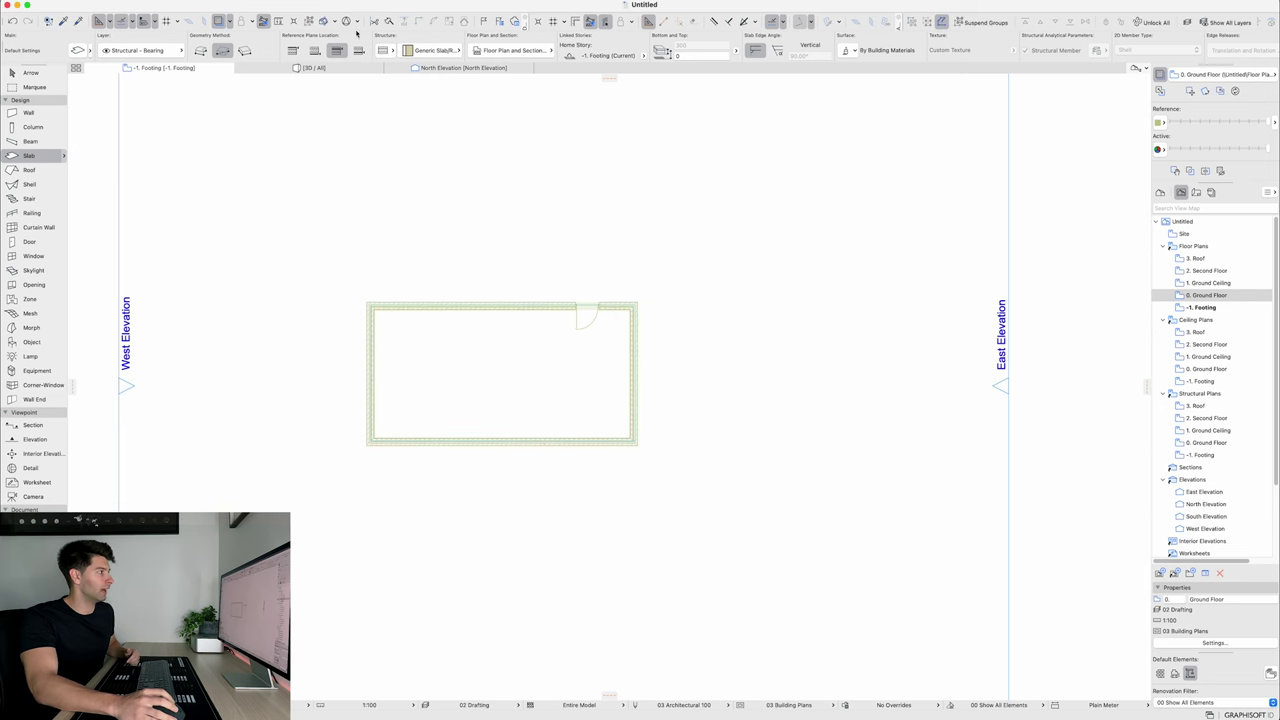
Select the new slab in the 3D view and set its composite structure to Concrete Floor with 10mm Tile
{"action": "key", "text": "F3"}
{"action": "middle_click_drag", "start_coordinate": [453, 374], "coordinate": [494, 523], "text": "shift"}
{"action": "scroll", "coordinate": [877, 414], "scroll_direction": "up", "scroll_amount": 10}
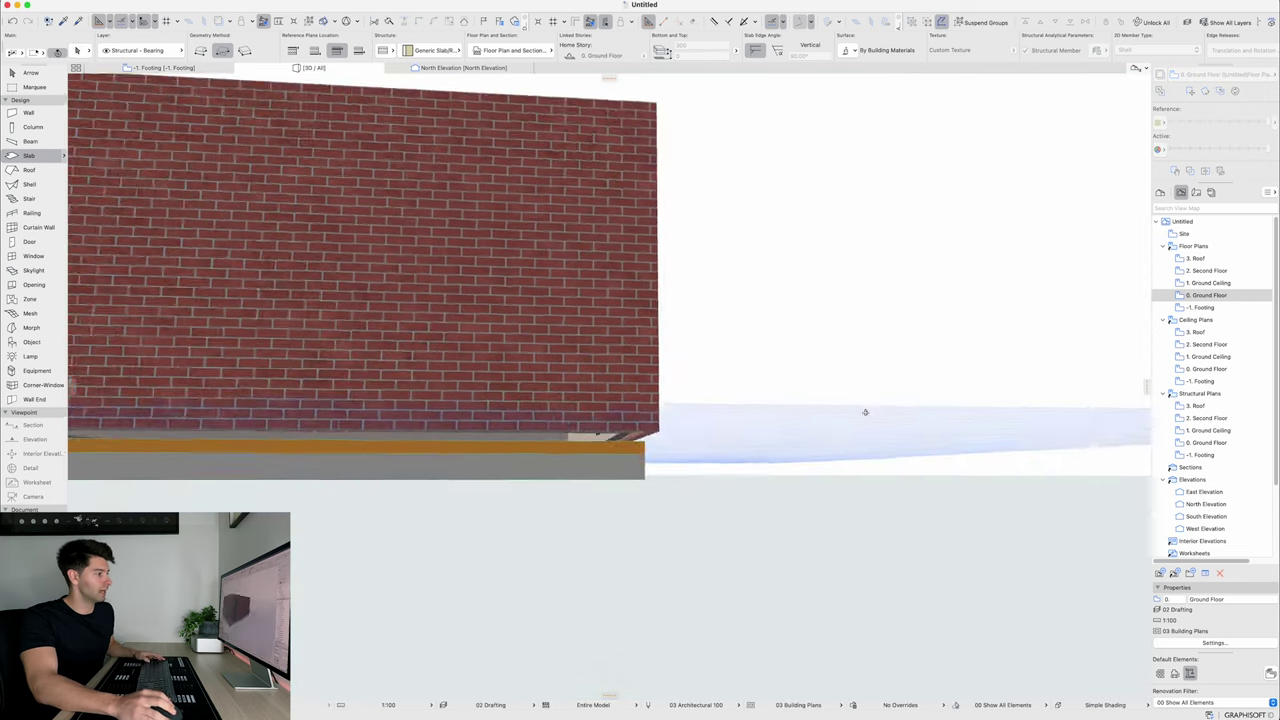
{"action": "left_click", "coordinate": [672, 468]}
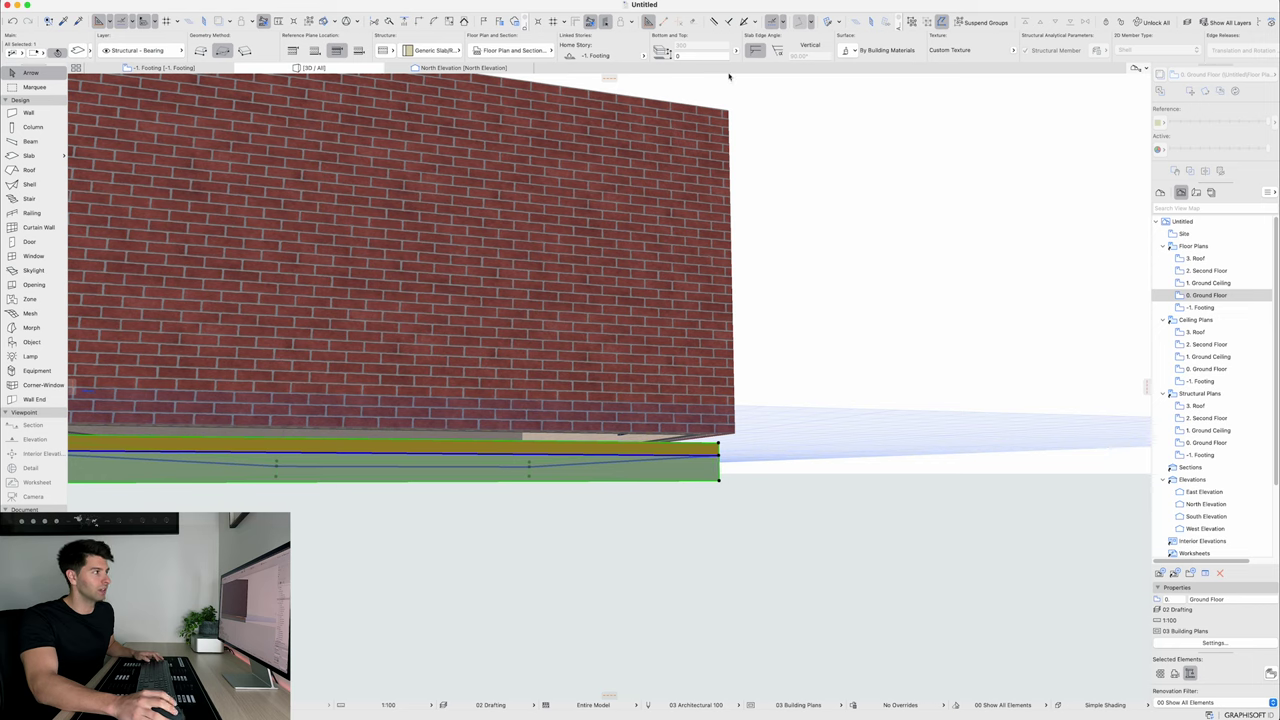
{"action": "left_click", "coordinate": [449, 53]}
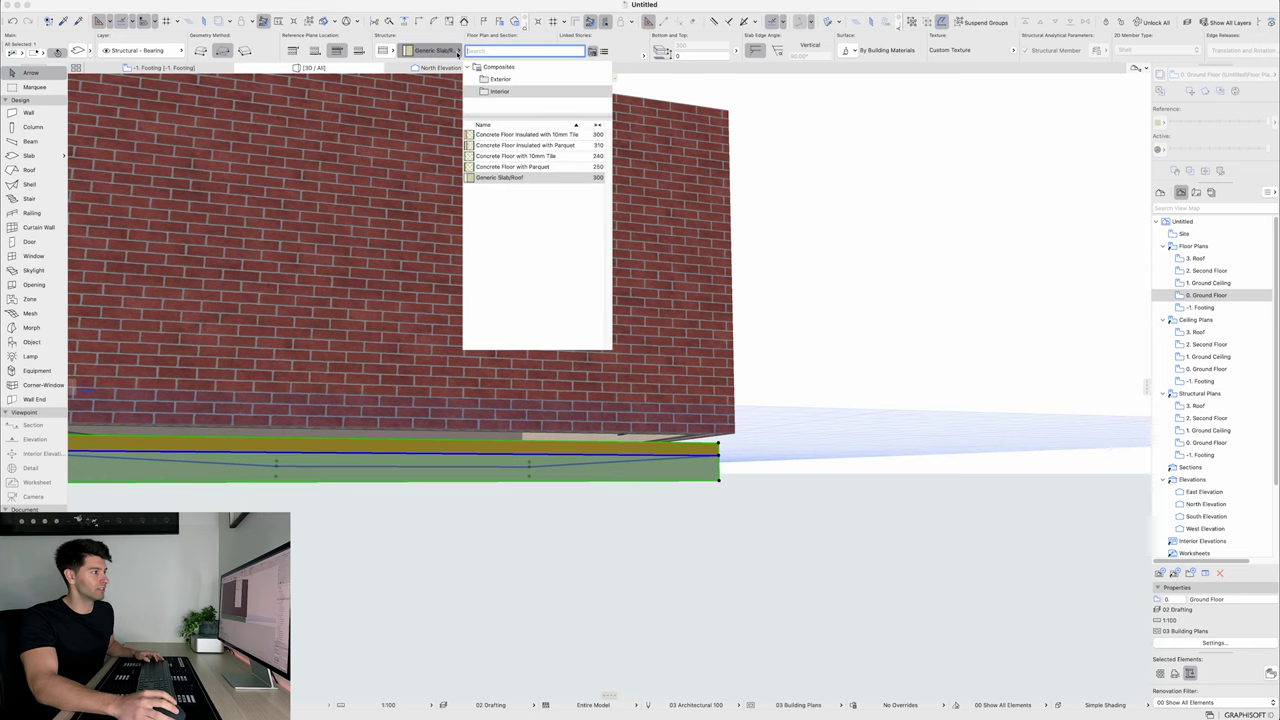
{"action": "left_click", "coordinate": [540, 157]}
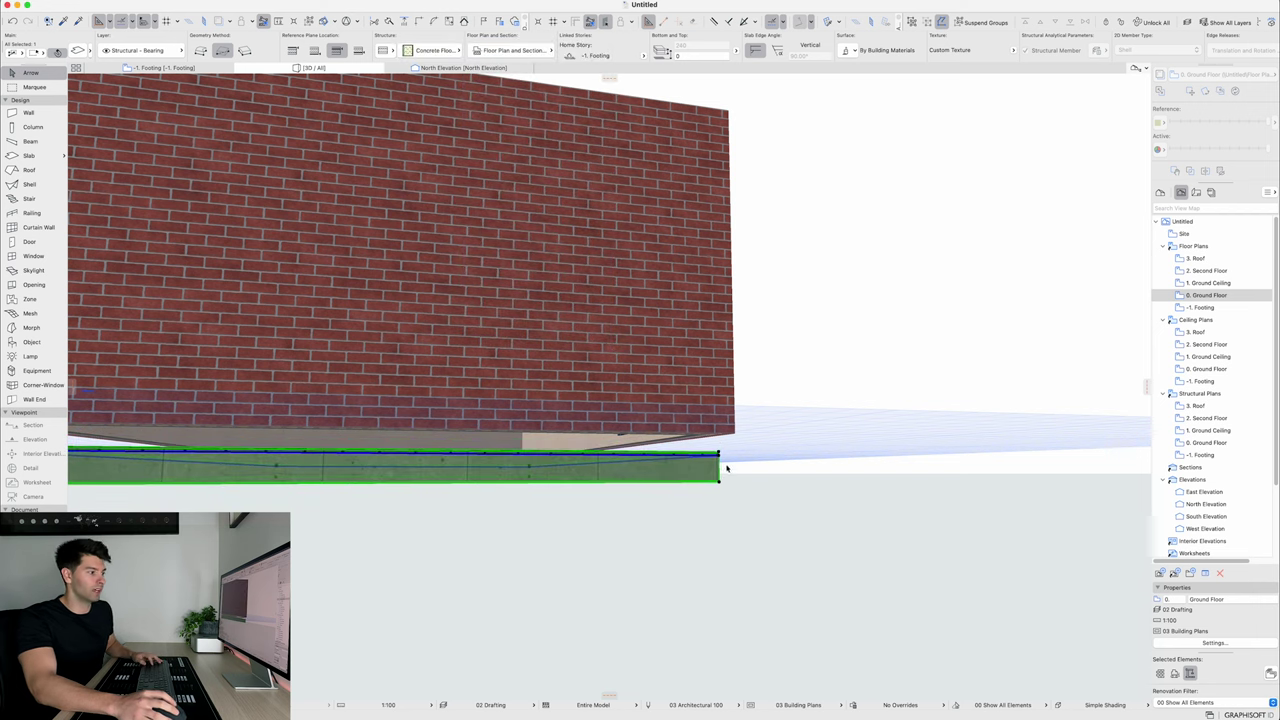
Offset all edges of the slab in 3D to line up with the outer corner of the brick walls
{"action": "middle_click_drag", "start_coordinate": [735, 541], "coordinate": [606, 509], "text": "shift"}
{"action": "left_click", "coordinate": [655, 476]}
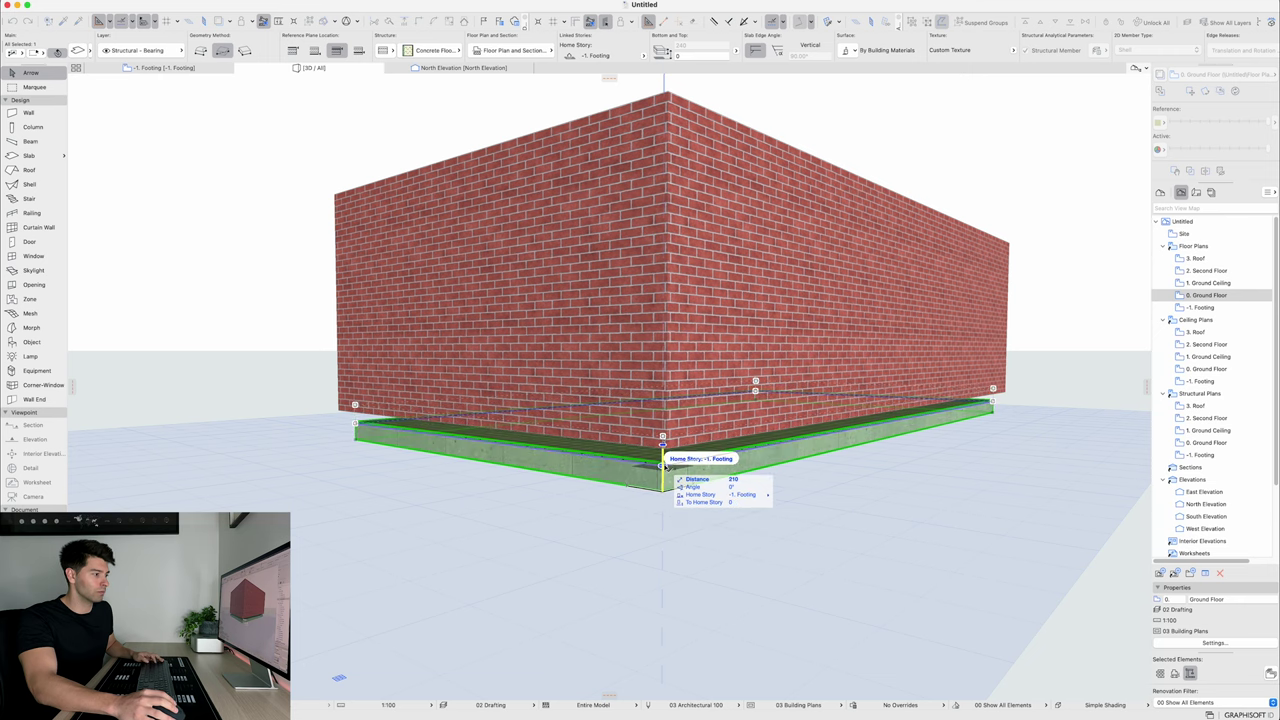
{"action": "left_click", "coordinate": [666, 520]}
{"action": "left_click", "coordinate": [663, 481]}
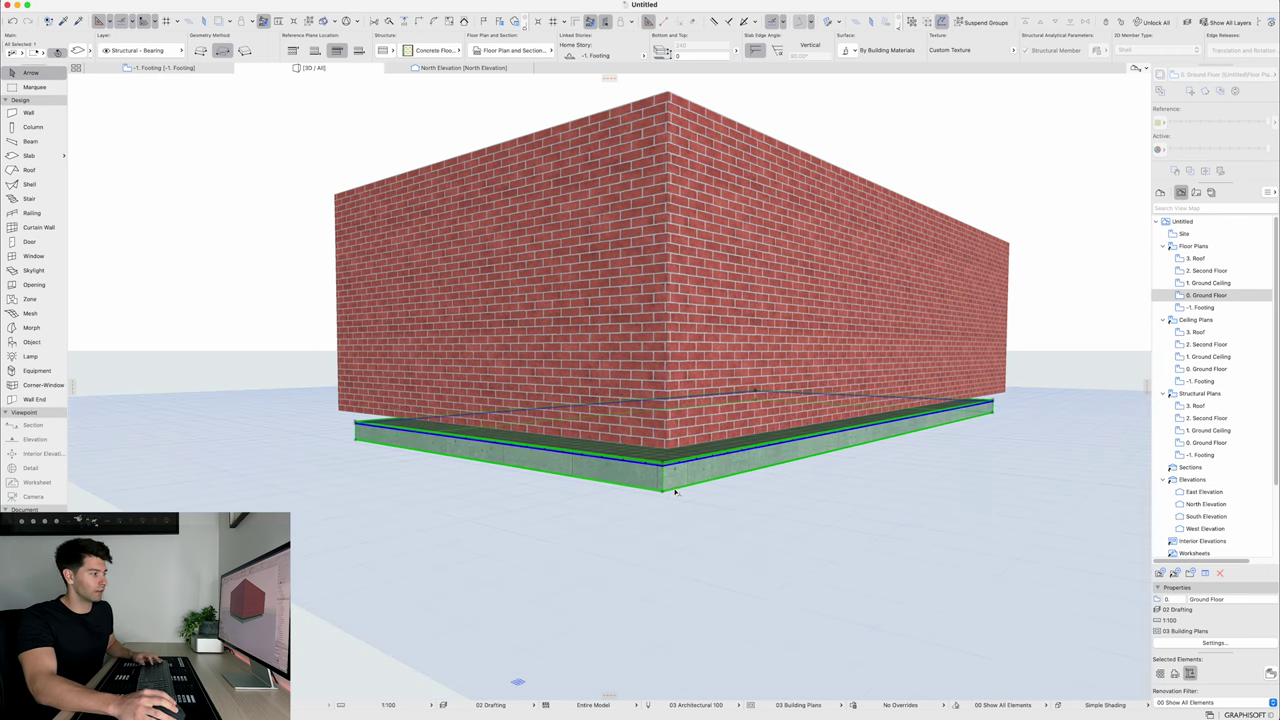
{"action": "left_click", "coordinate": [663, 492]}
{"action": "left_click", "coordinate": [830, 307]}
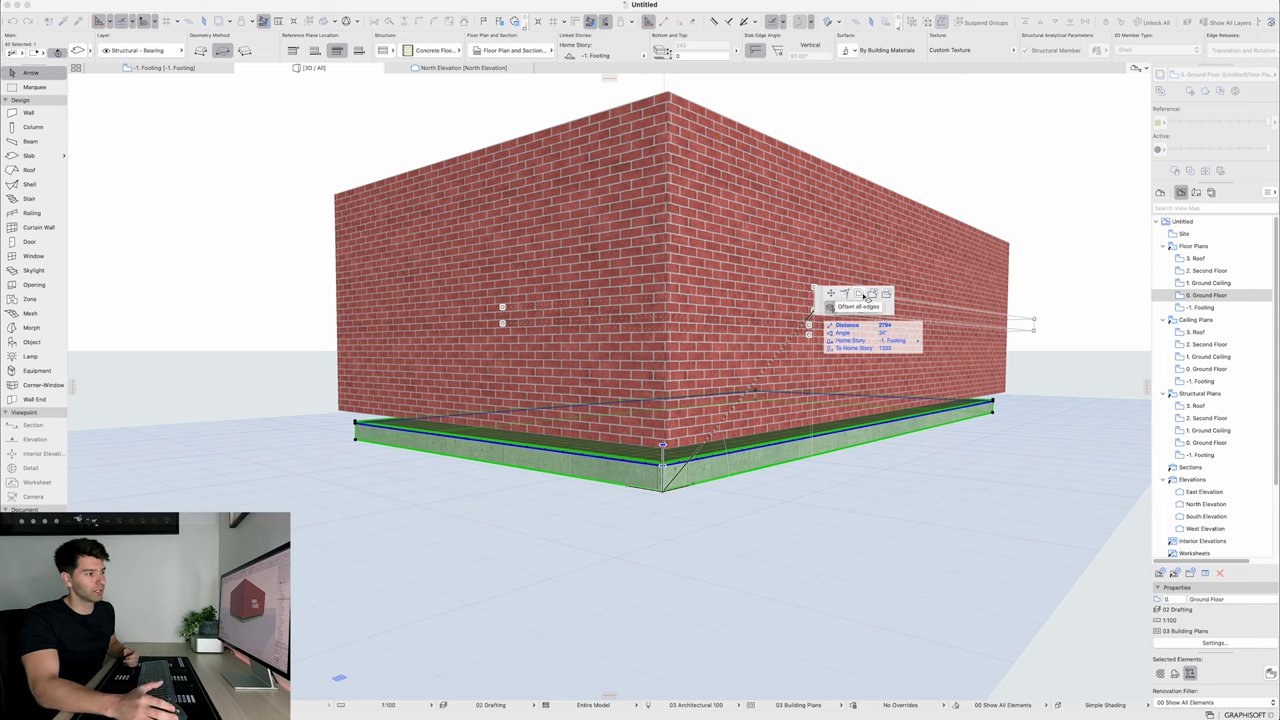
{"action": "mouse_move", "coordinate": [858, 297]}
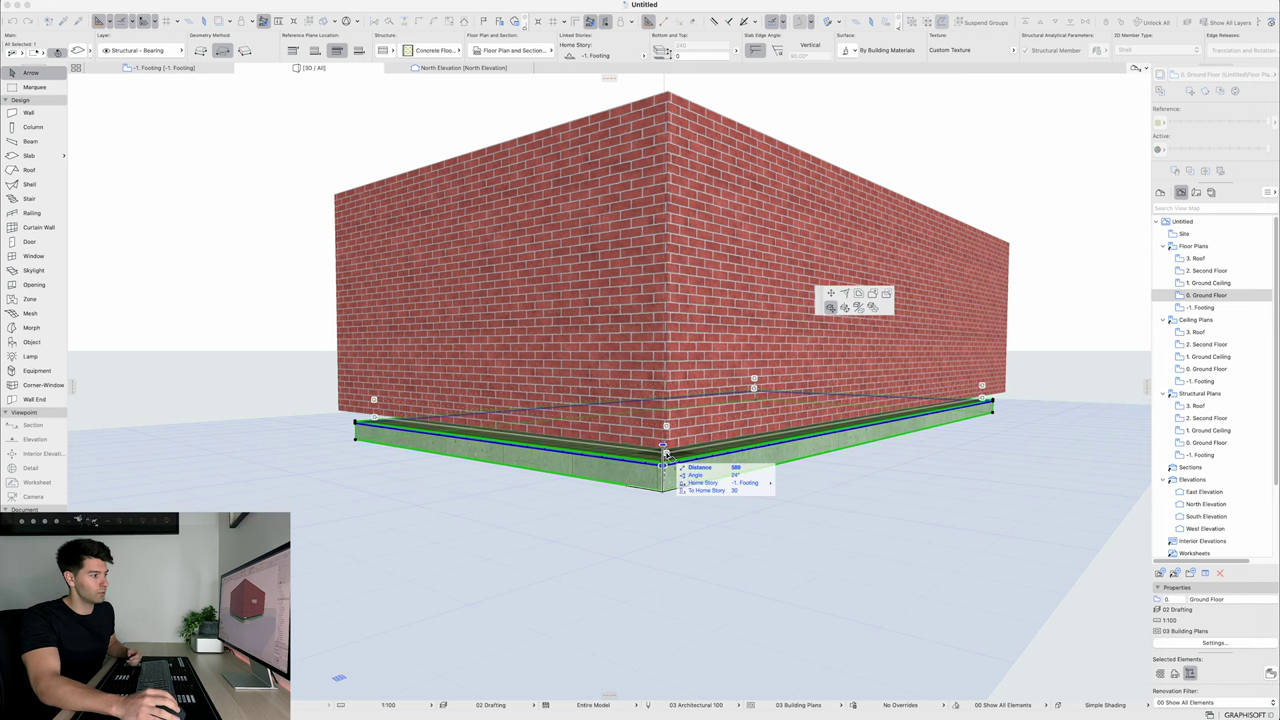
{"action": "left_click", "coordinate": [680, 480]}
{"action": "scroll", "coordinate": [717, 512], "scroll_direction": "down", "scroll_amount": 2}
{"action": "middle_click_drag", "start_coordinate": [717, 512], "coordinate": [871, 257], "text": "shift"}
{"action": "scroll", "coordinate": [471, 351], "scroll_direction": "up", "scroll_amount": 5}
{"action": "scroll", "coordinate": [471, 351], "scroll_direction": "down", "scroll_amount": 5}
{"action": "middle_click_drag", "start_coordinate": [537, 380], "coordinate": [626, 400], "text": "shift"}
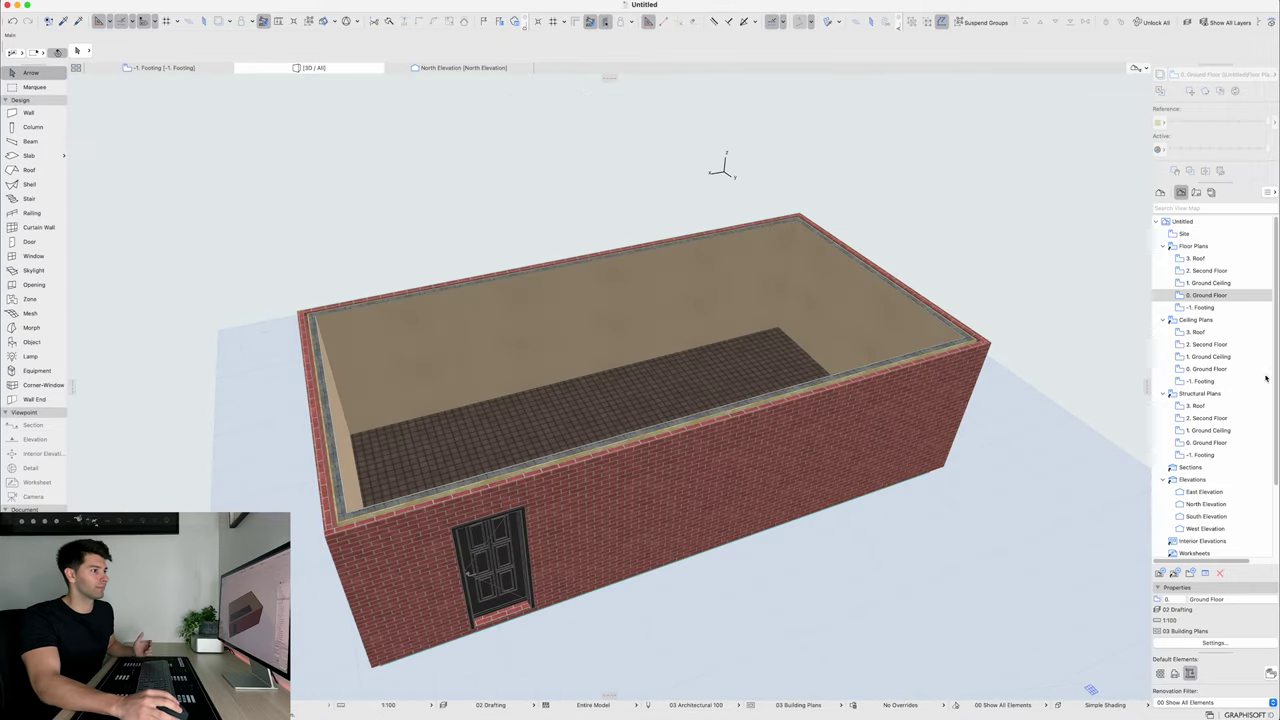
On the ground floor plan, place a multi-plane hip roof spanning the opposite outer corners of the walls
{"action": "double_click", "coordinate": [1207, 295]}
{"action": "left_click", "coordinate": [30, 170]}
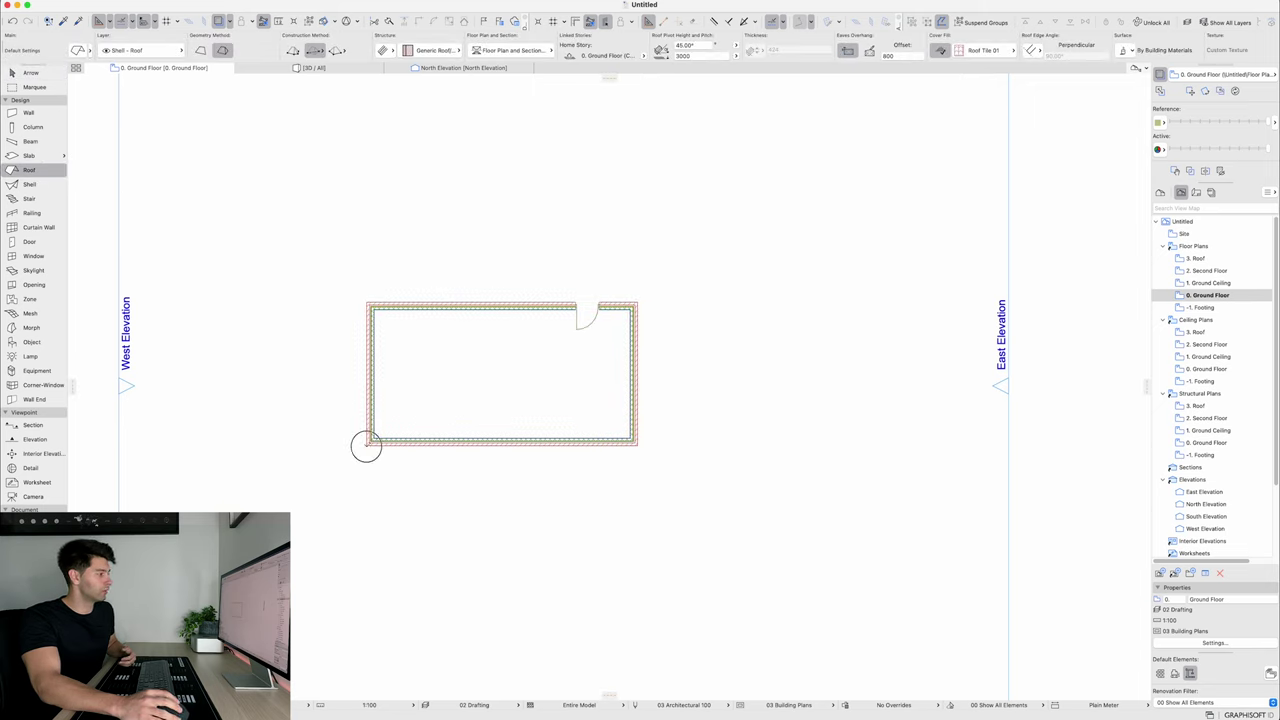
{"action": "left_click", "coordinate": [366, 445]}
{"action": "left_click", "coordinate": [635, 303]}
Set the hip roof's pitch in the 3D view, trying 20° first and settling on 25°
{"action": "key", "text": "F3"}
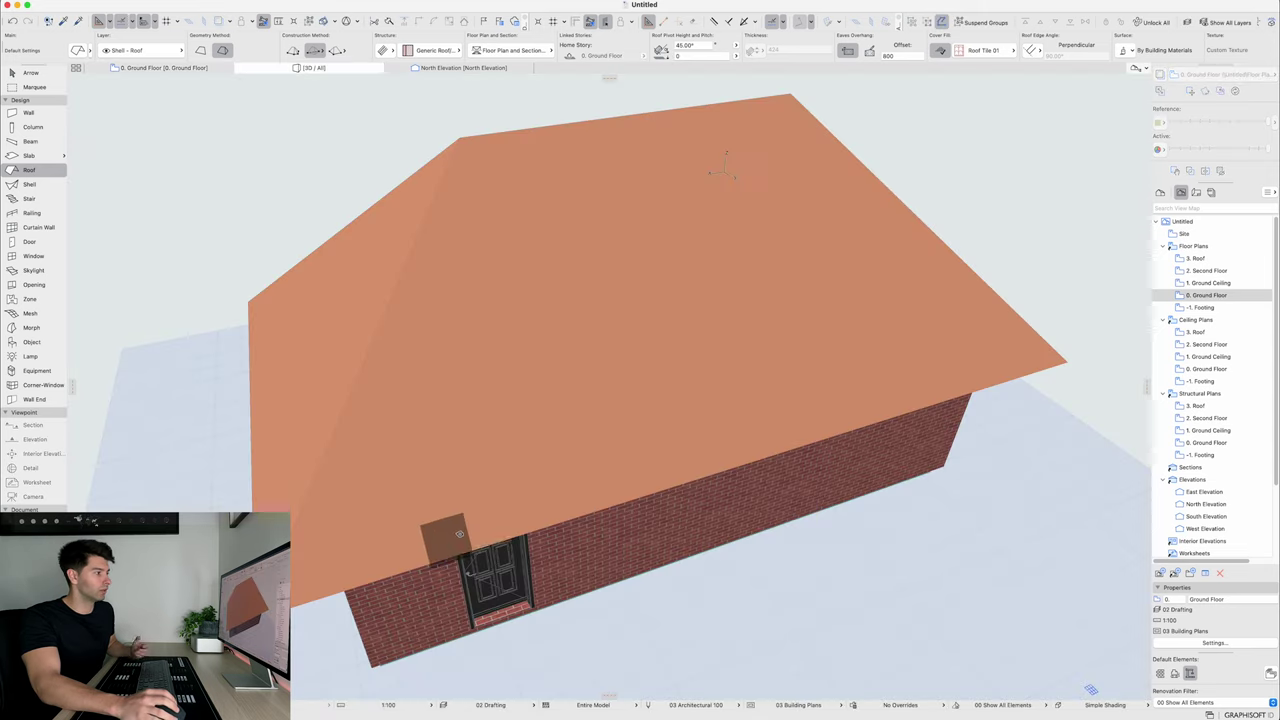
{"action": "middle_click_drag", "start_coordinate": [459, 533], "coordinate": [637, 376], "text": "shift"}
{"action": "left_click", "coordinate": [648, 366]}
{"action": "left_click", "coordinate": [690, 45]}
{"action": "type", "text": "20"}
{"action": "key", "text": "Return"}
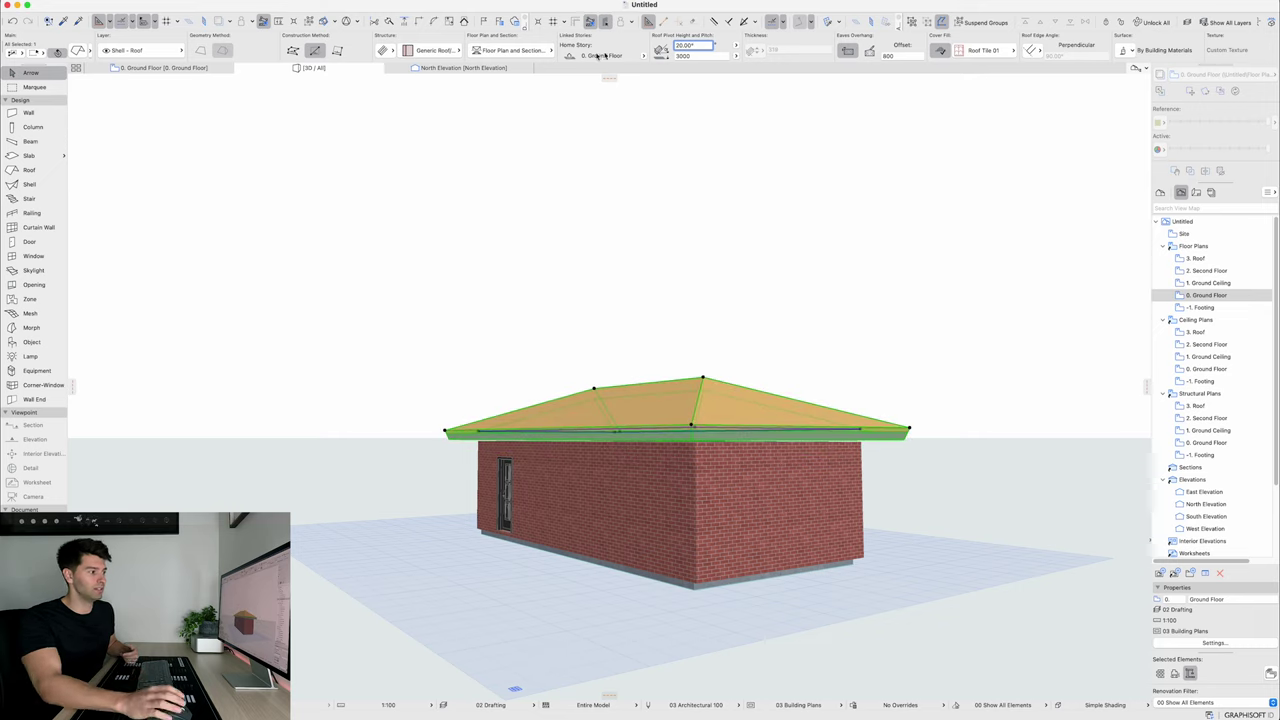
{"action": "left_click", "coordinate": [701, 45]}
{"action": "type", "text": "25"}
{"action": "key", "text": "Return"}
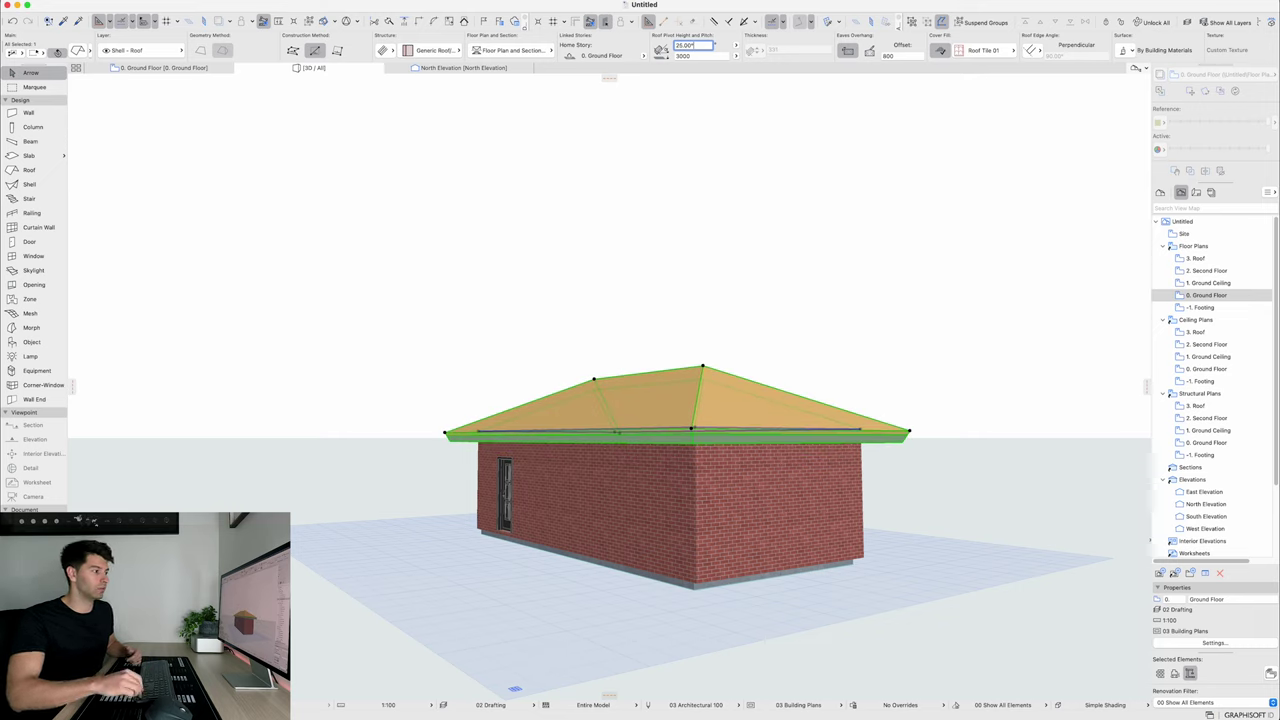
{"action": "key", "text": "Escape"}
Override the roof's top, edge and bottom surfaces with Roof - Asphalt Shingle Gray in its selection settings
{"action": "mouse_move", "coordinate": [617, 432]}
{"action": "middle_mouse_down", "text": "shift"}
{"action": "mouse_move", "coordinate": [620, 466]}
{"action": "mouse_move", "coordinate": [914, 460]}
{"action": "mouse_move", "coordinate": [610, 416]}
{"action": "middle_mouse_up", "text": "shift"}
{"action": "left_click", "coordinate": [612, 416]}
{"action": "double_click", "coordinate": [630, 414]}
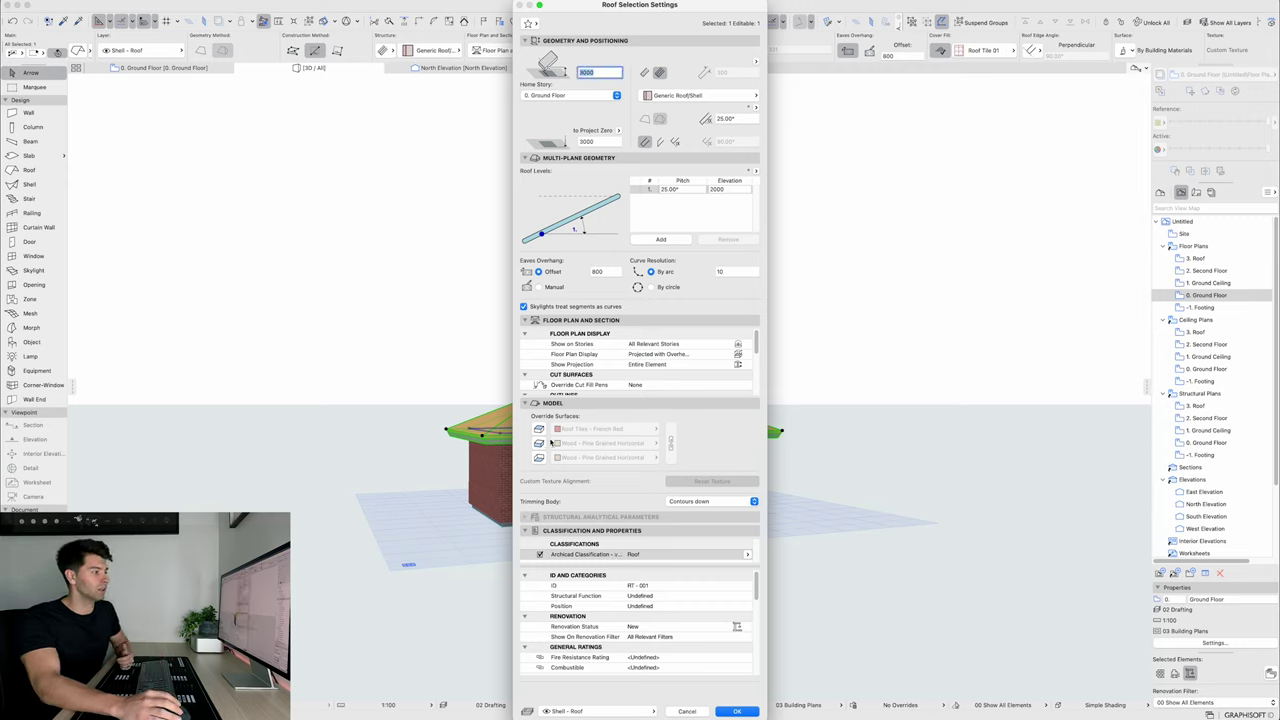
{"action": "left_click", "coordinate": [539, 428]}
{"action": "left_click", "coordinate": [539, 443]}
{"action": "left_click", "coordinate": [539, 457]}
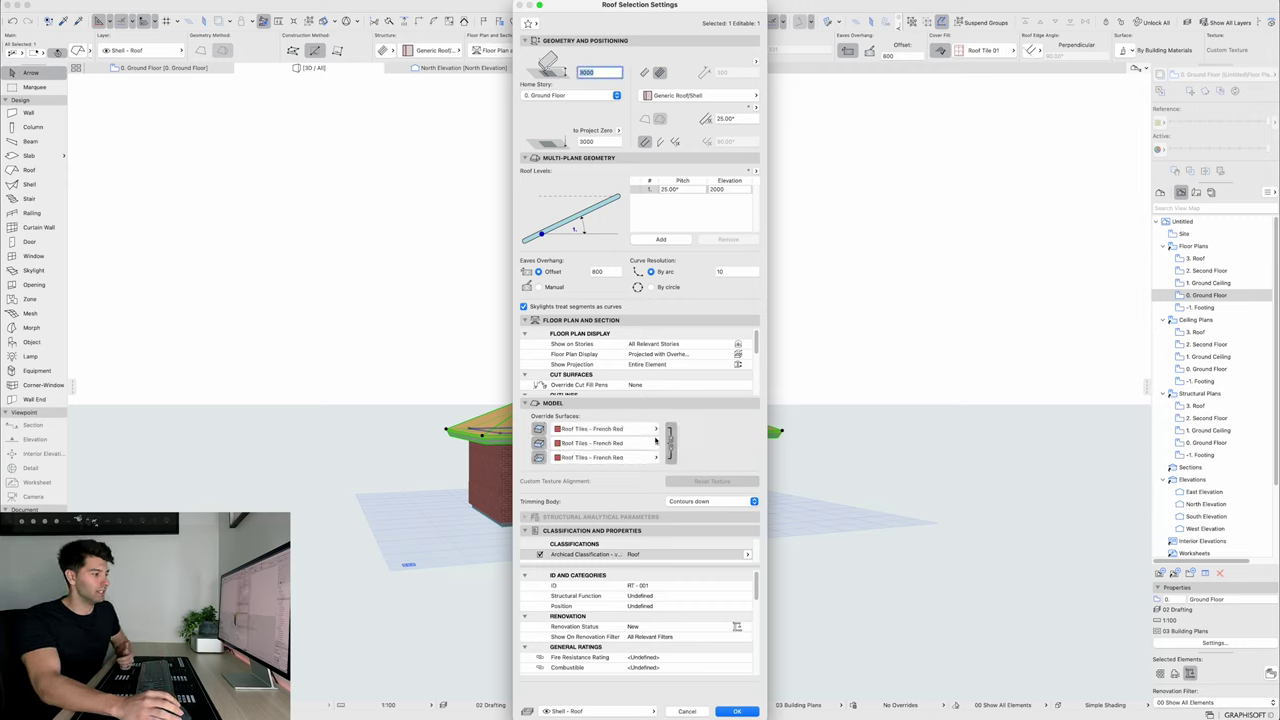
{"action": "left_click", "coordinate": [656, 428]}
{"action": "left_click", "coordinate": [745, 615]}
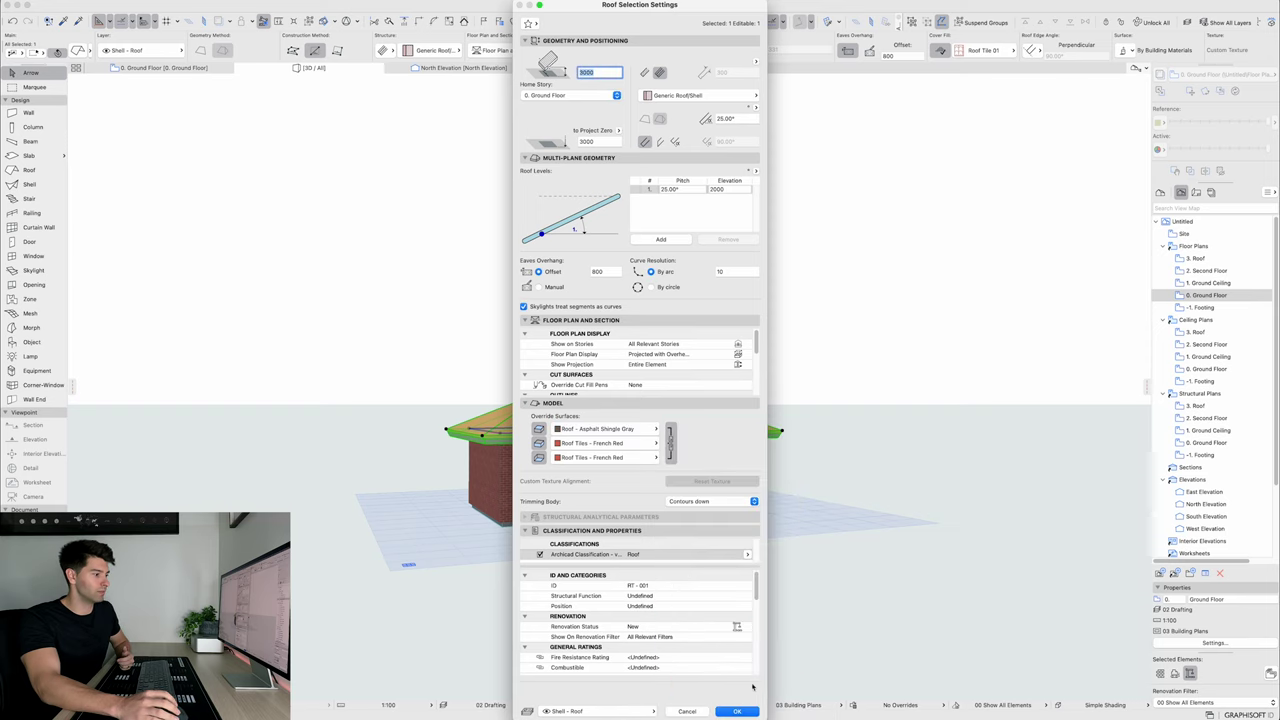
{"action": "left_click", "coordinate": [737, 711]}
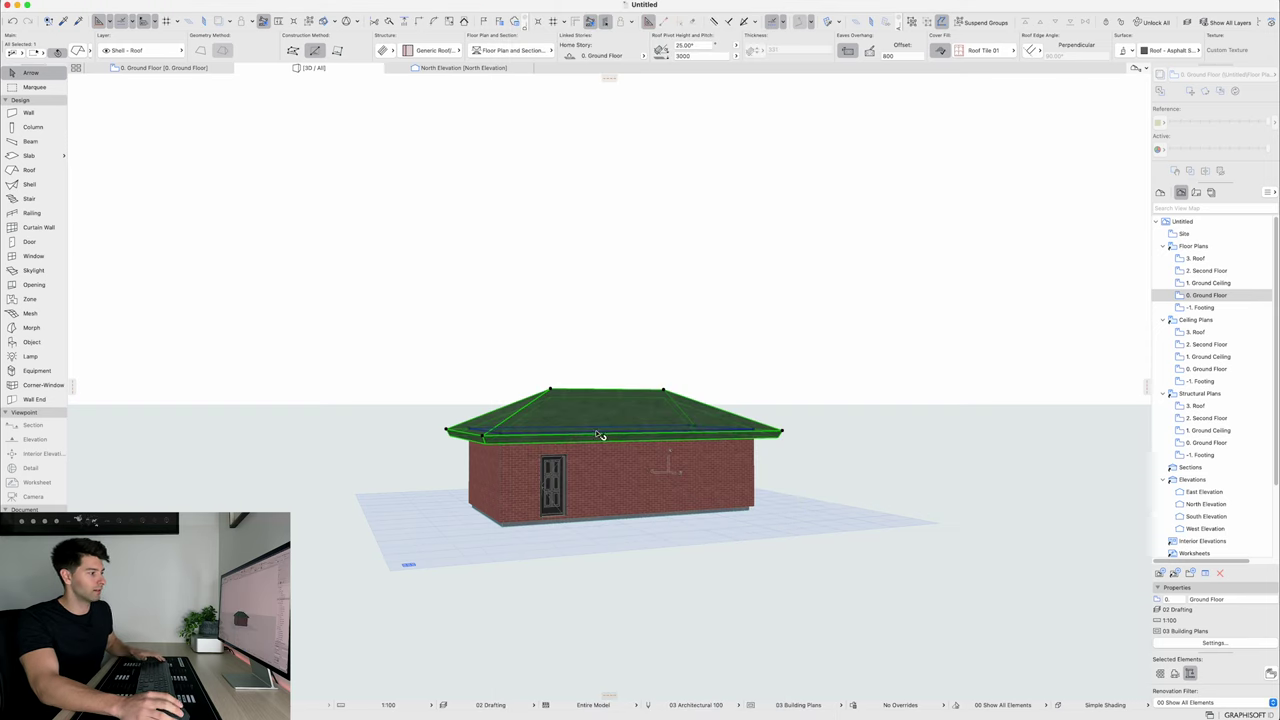
{"action": "key", "text": "Escape"}
{"action": "mouse_move", "coordinate": [563, 429]}
{"action": "middle_mouse_down", "text": "shift"}
{"action": "mouse_move", "coordinate": [266, 477]}
{"action": "mouse_move", "coordinate": [785, 410]}
{"action": "mouse_move", "coordinate": [650, 410]}
{"action": "middle_mouse_up", "text": "shift"}
Switch the Navigator to the layout book from the ground floor plan and open the A.01.1 Ground Floor layout
{"action": "key", "text": "F2"}
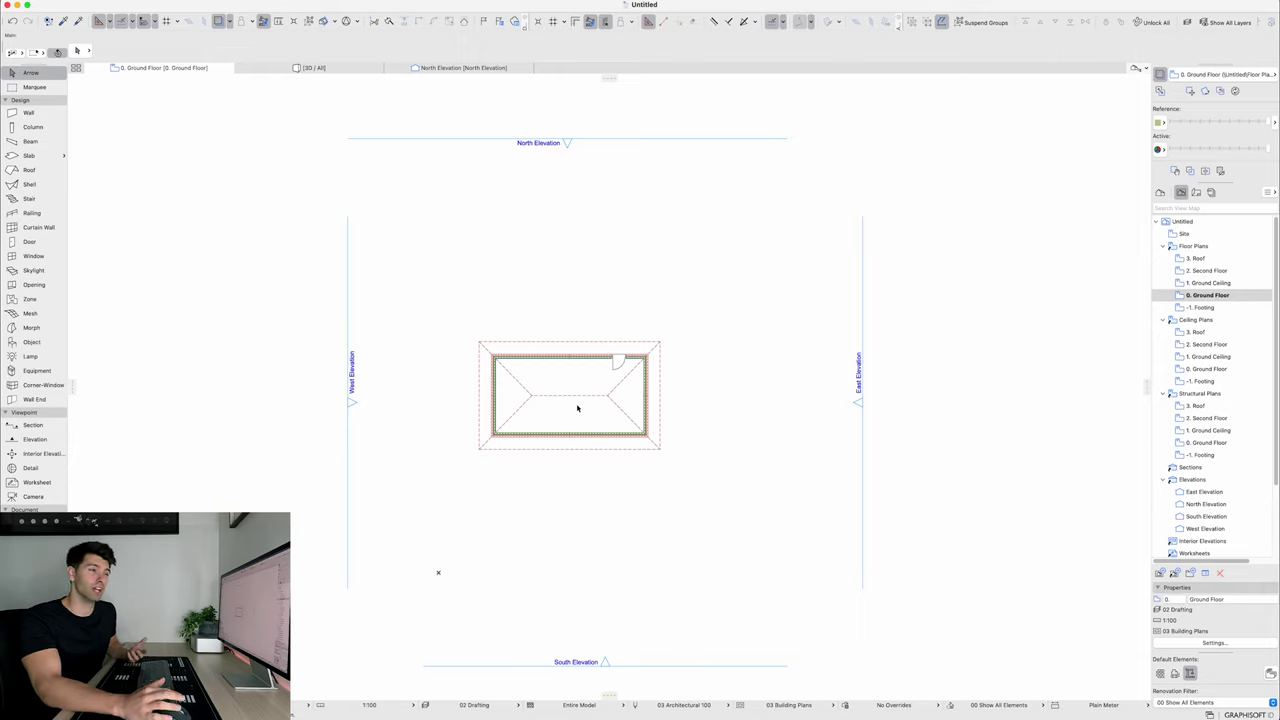
{"action": "left_click", "coordinate": [1211, 192]}
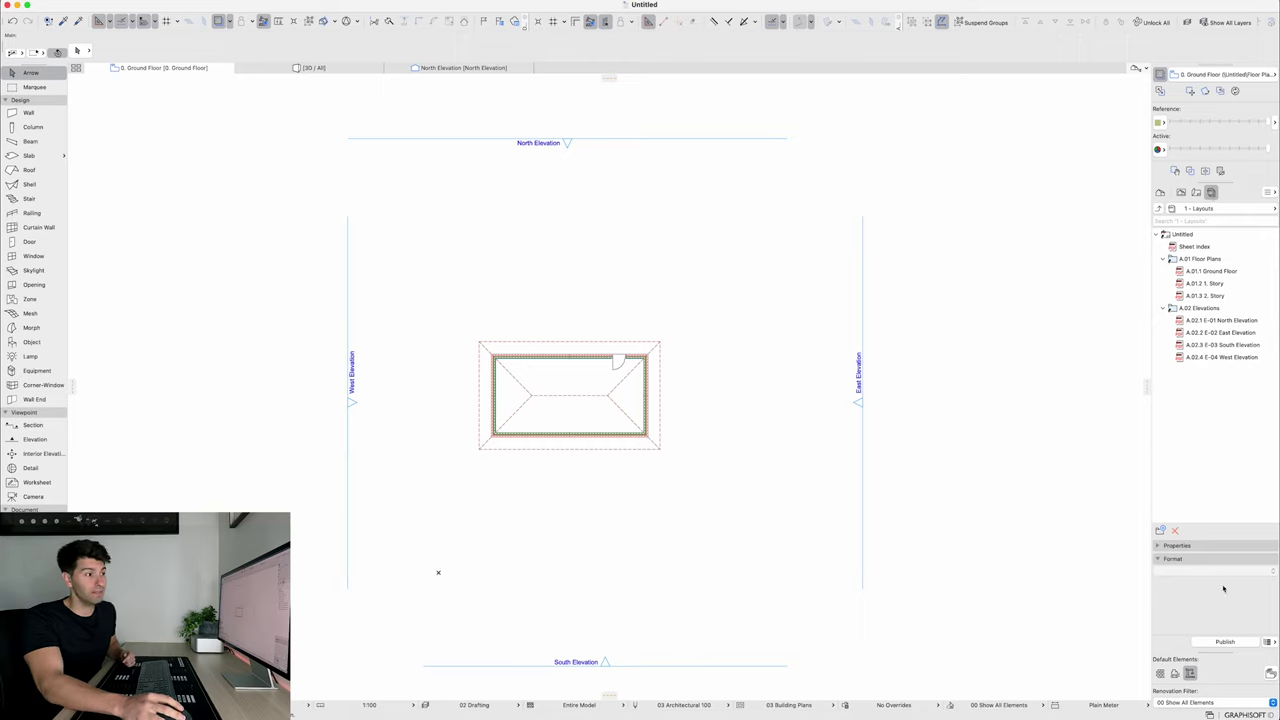
{"action": "left_click", "coordinate": [292, 8]}
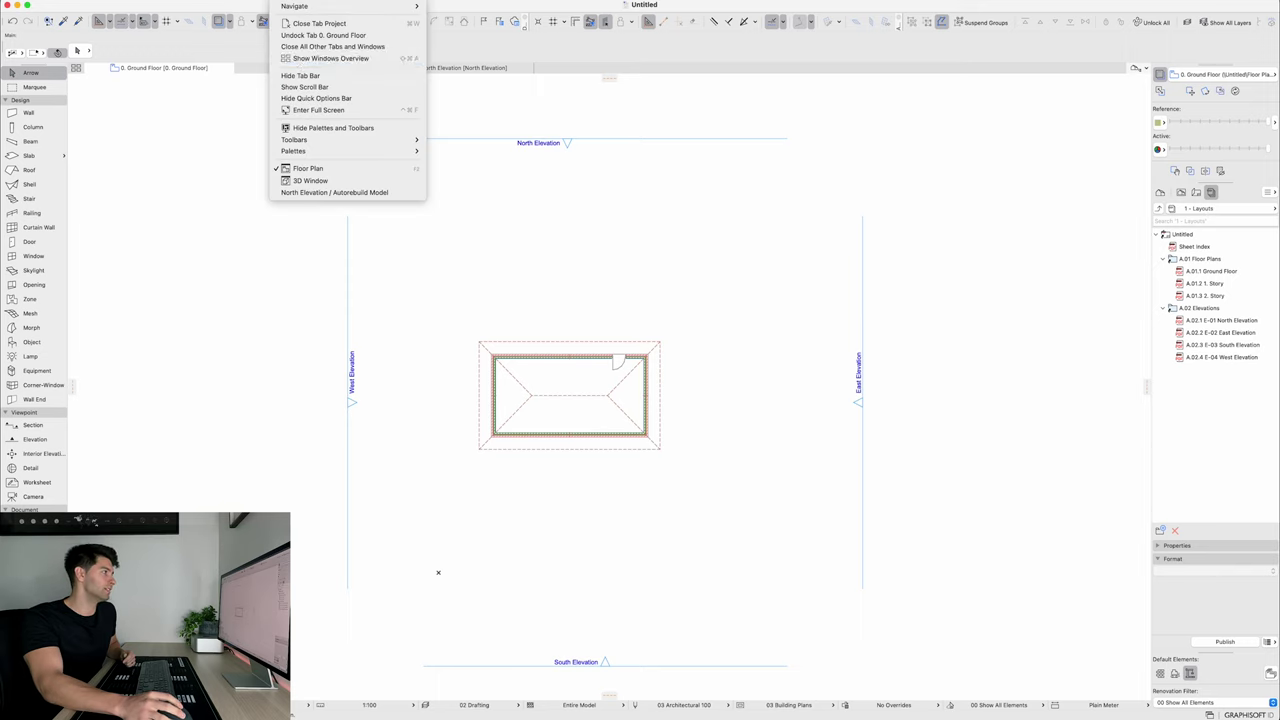
{"action": "mouse_move", "coordinate": [340, 151]}
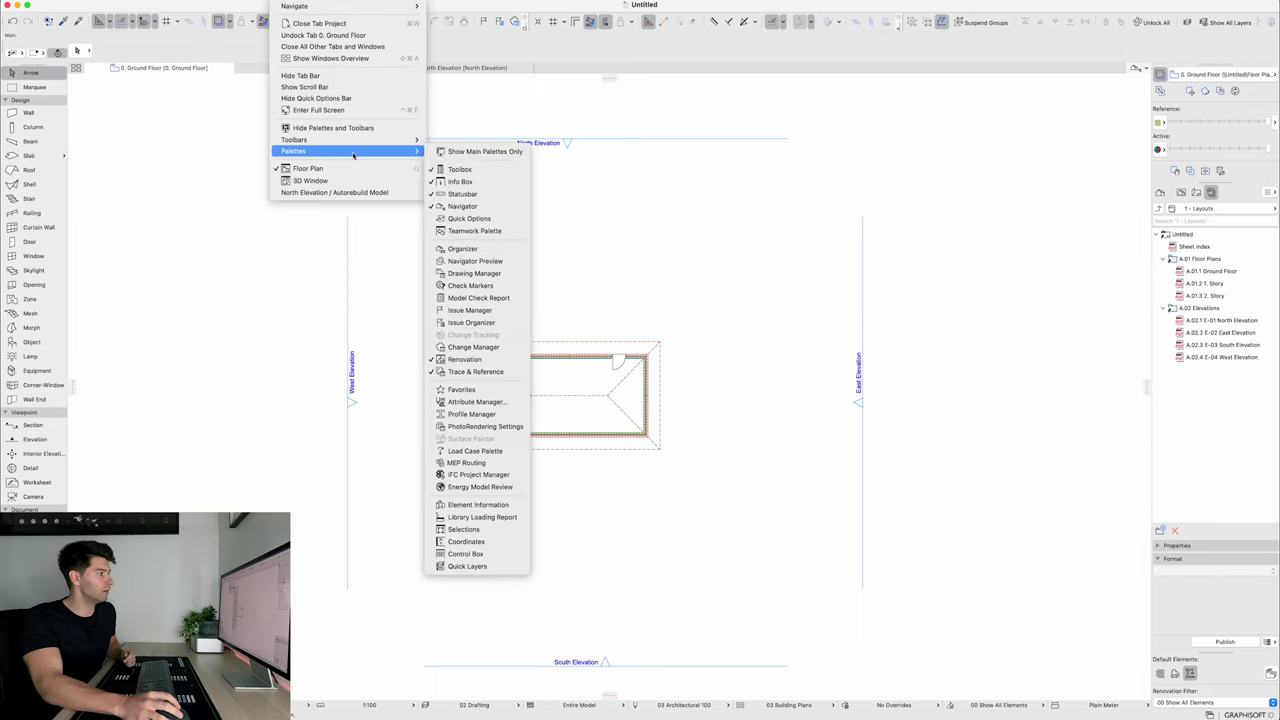
{"action": "left_click", "coordinate": [491, 212]}
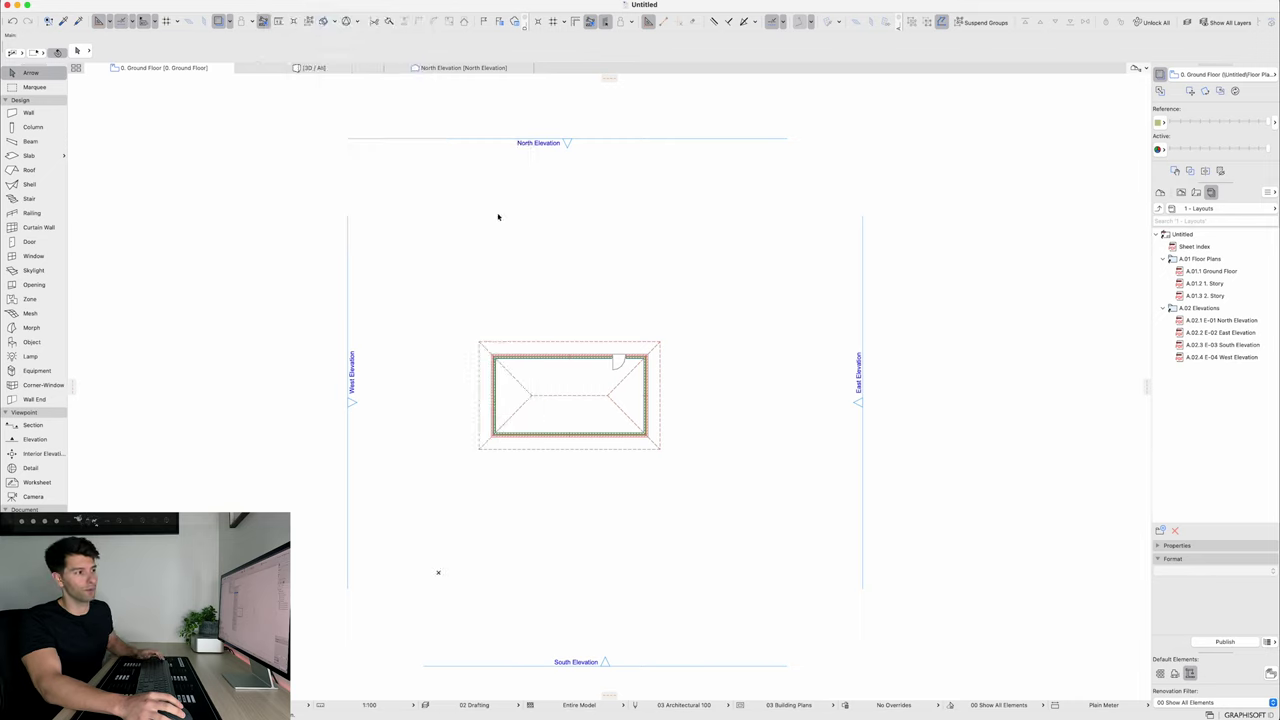
{"action": "double_click", "coordinate": [1212, 271]}
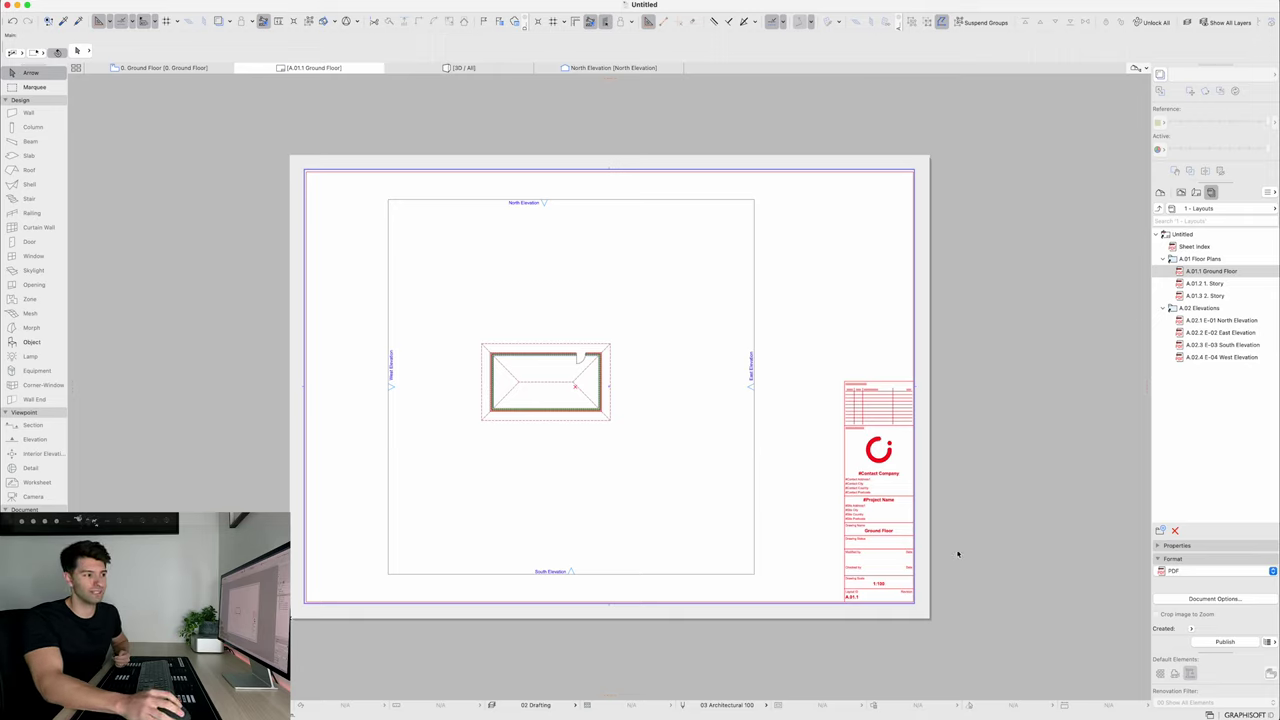
Open the A.02.1 E-01 North Elevation layout and extend the elevation drawing's frame upward above the roof
{"action": "double_click", "coordinate": [1218, 320]}
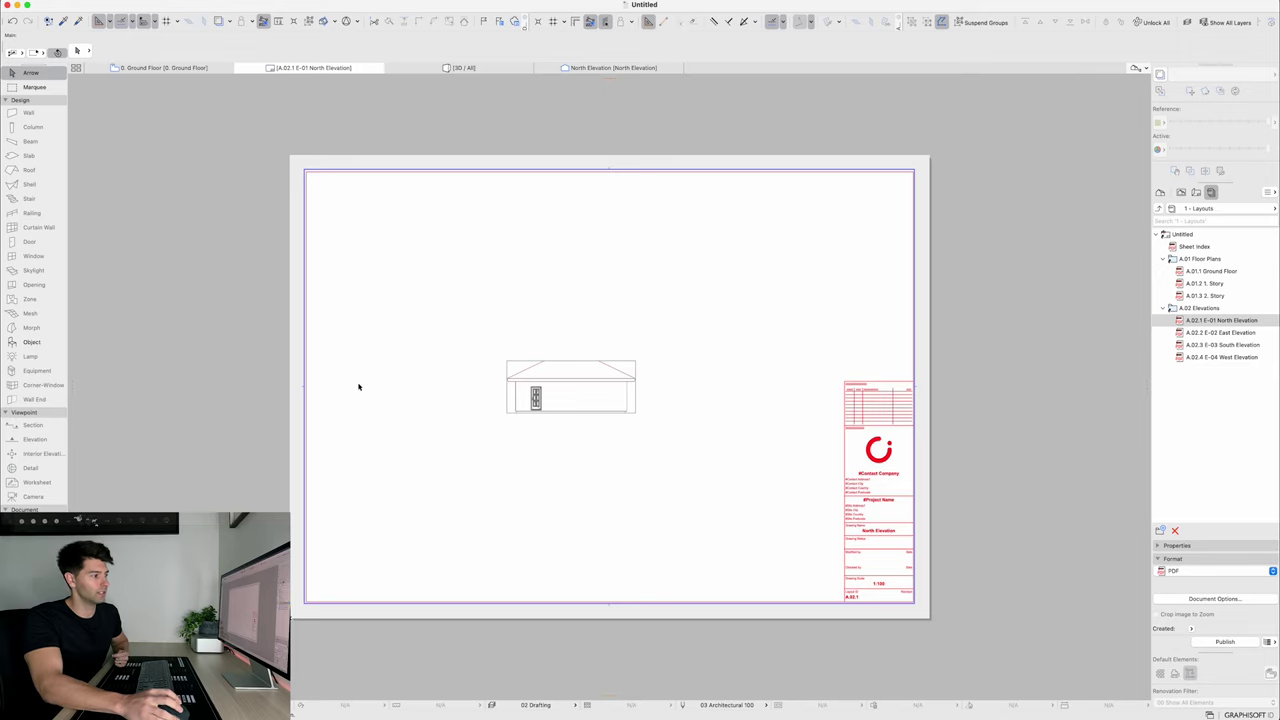
{"action": "scroll", "coordinate": [571, 380], "scroll_direction": "up", "scroll_amount": 3}
{"action": "left_click", "coordinate": [537, 395]}
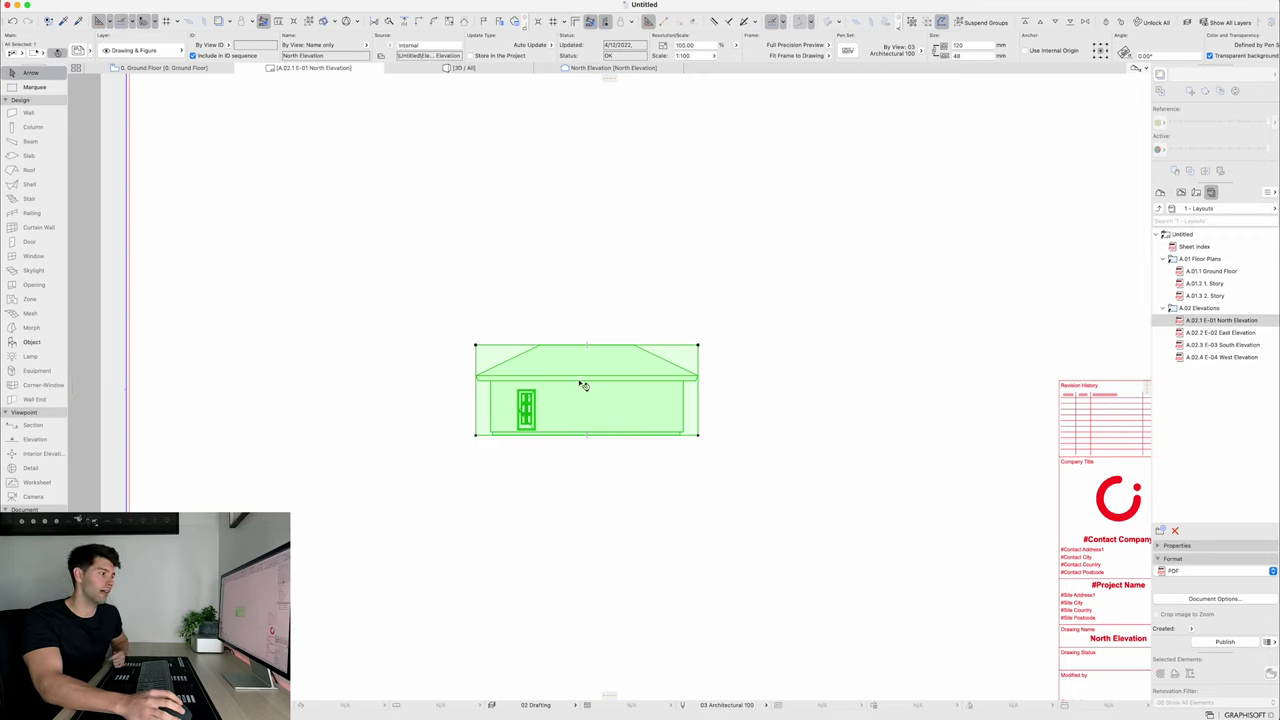
{"action": "left_click", "coordinate": [789, 452]}
{"action": "left_click", "coordinate": [673, 357]}
{"action": "left_click", "coordinate": [677, 345]}
{"action": "left_click", "coordinate": [675, 282]}
Extend the north elevation drawing's frame outward on both sides and below the building, then fit the sheet in view
{"action": "left_click", "coordinate": [700, 344]}
{"action": "left_click", "coordinate": [737, 340]}
{"action": "left_click", "coordinate": [477, 343]}
{"action": "left_click", "coordinate": [366, 343]}
{"action": "left_click_drag", "start_coordinate": [720, 436], "coordinate": [724, 539]}
{"action": "left_click", "coordinate": [791, 586]}
{"action": "key", "text": "super+apostrophe"}
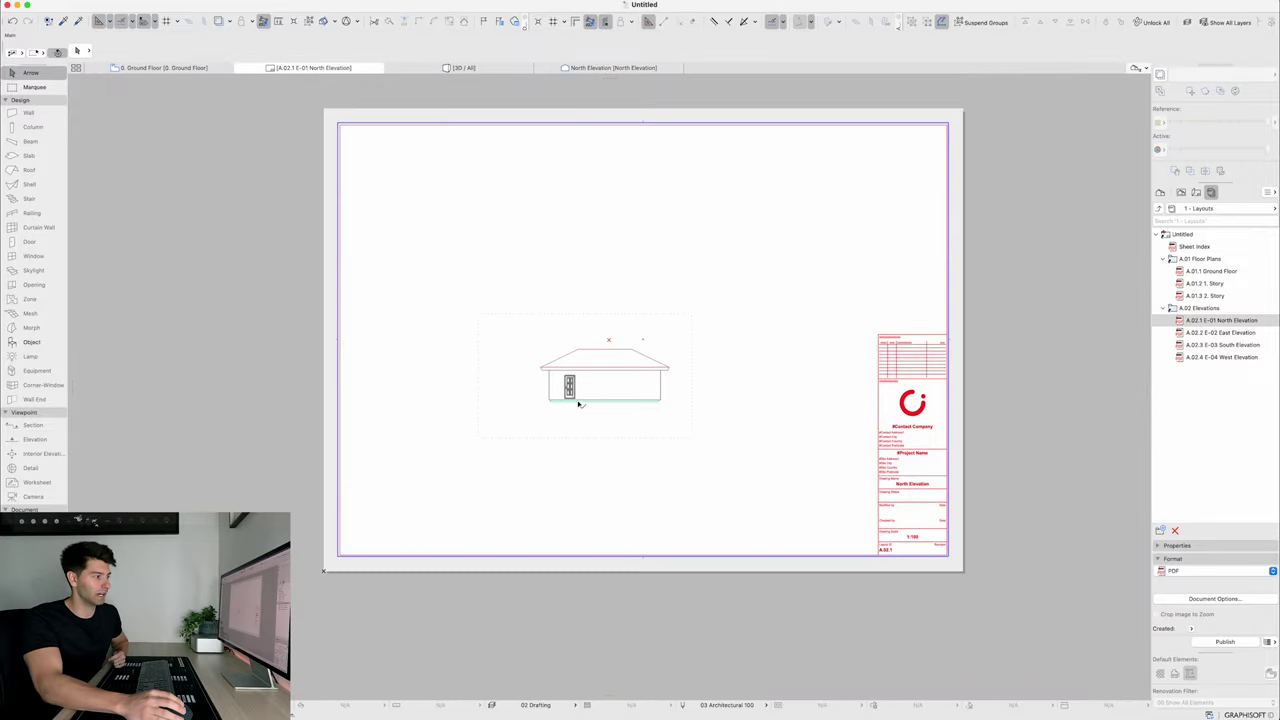
Return to the A.01.1 Ground Floor layout and delete the plan drawing placed on it
{"action": "key", "text": "super+Page_Up"}
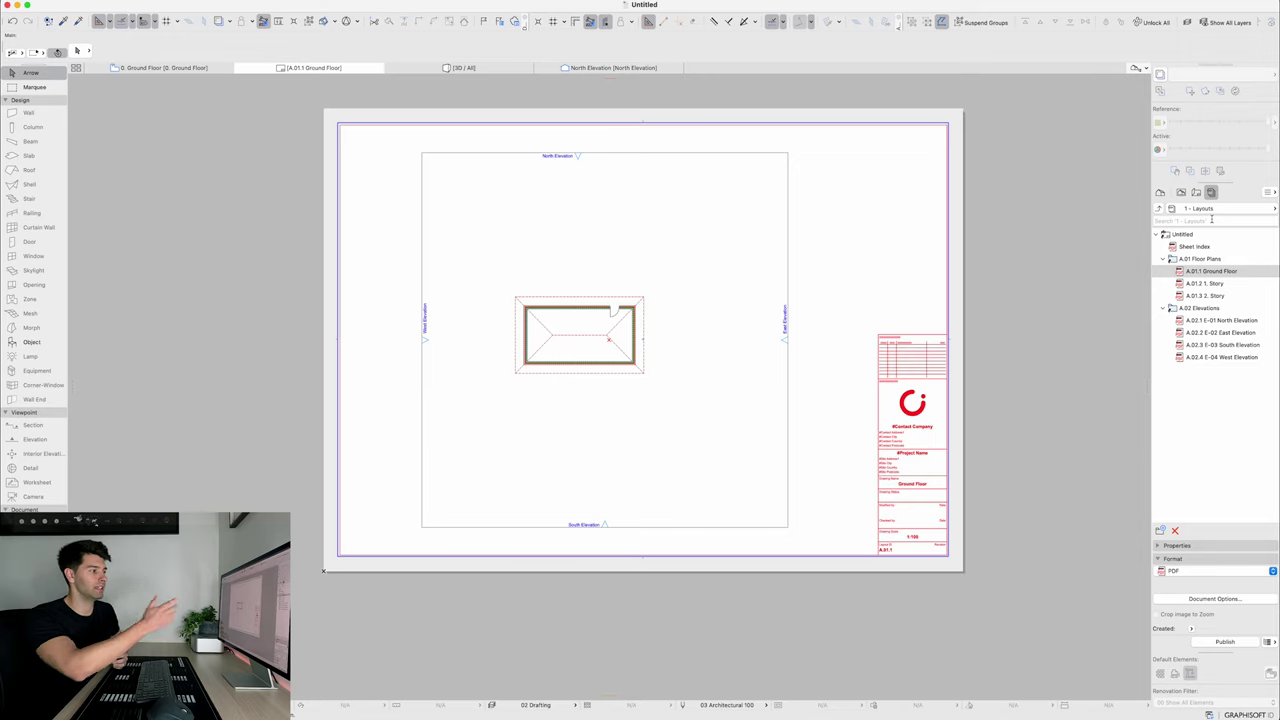
{"action": "left_click", "coordinate": [652, 250]}
{"action": "key", "text": "Delete"}
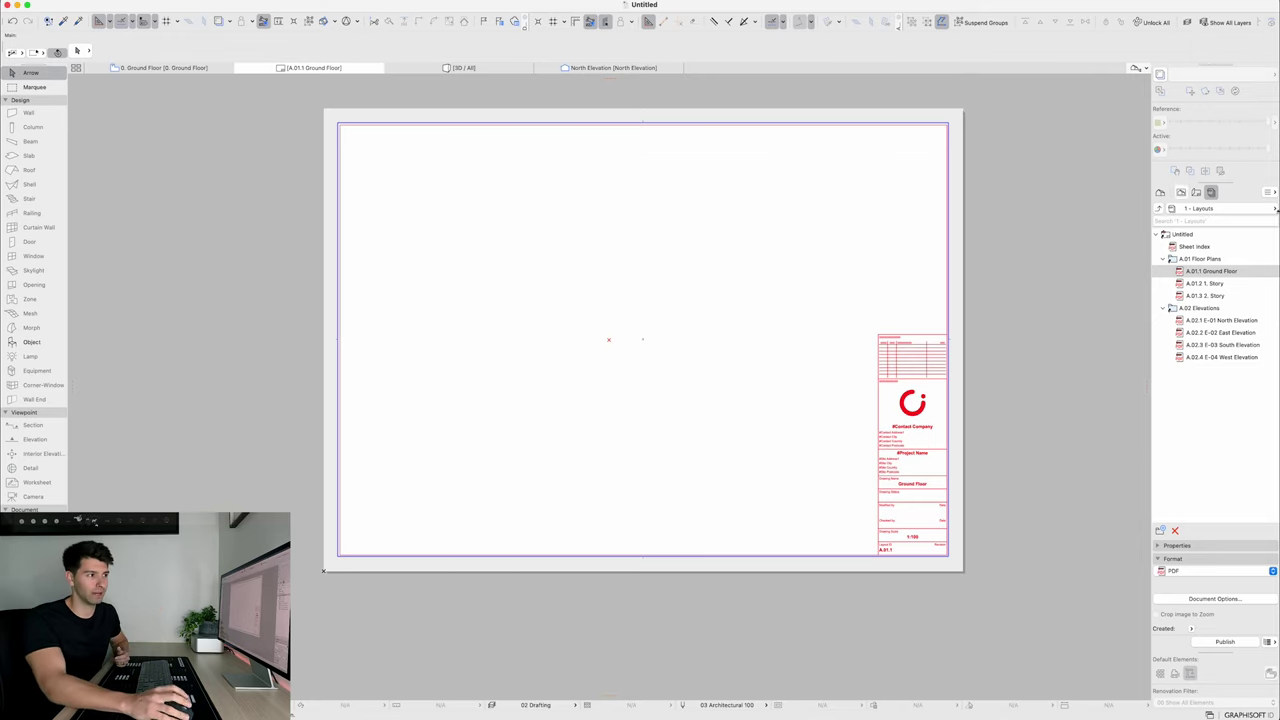
Place the 0. Ground Floor view from the View Map on the layout and shift it down inside the sheet border
{"action": "left_click", "coordinate": [1184, 193]}
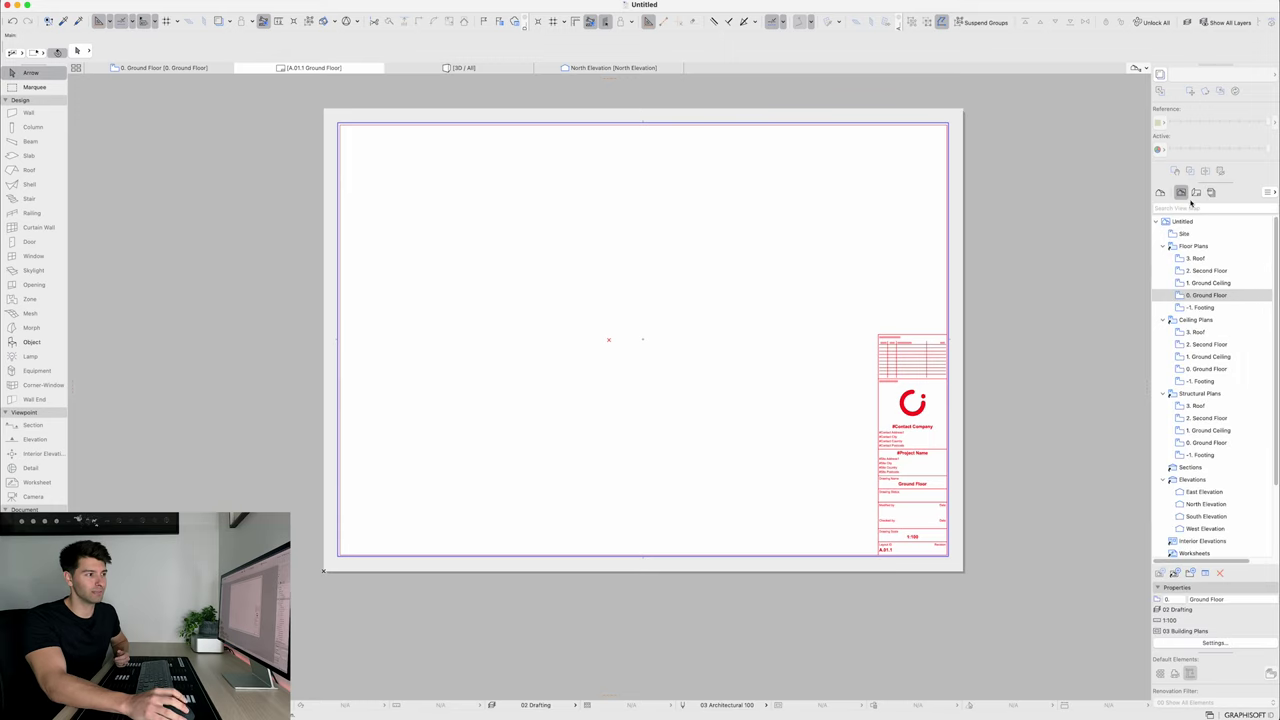
{"action": "left_click_drag", "start_coordinate": [1212, 294], "coordinate": [616, 268]}
{"action": "left_click", "coordinate": [648, 302]}
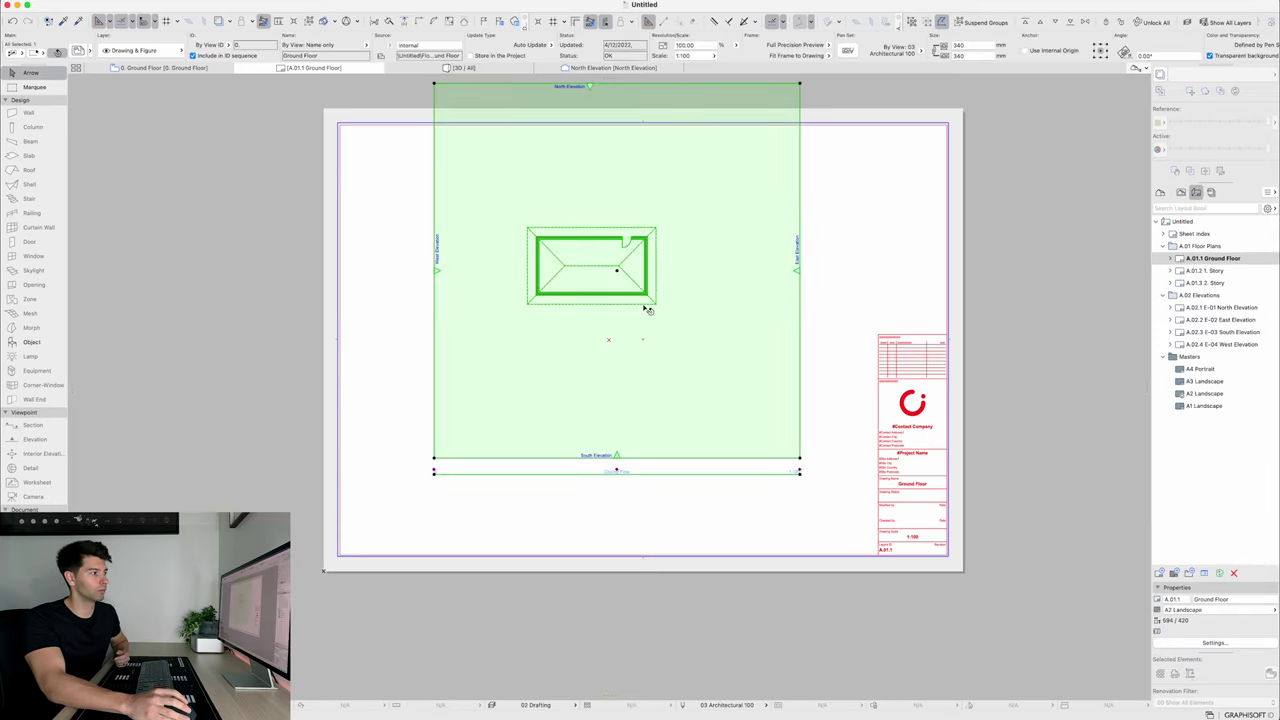
{"action": "left_click", "coordinate": [645, 303]}
{"action": "left_click", "coordinate": [650, 366]}
{"action": "left_click", "coordinate": [643, 557]}
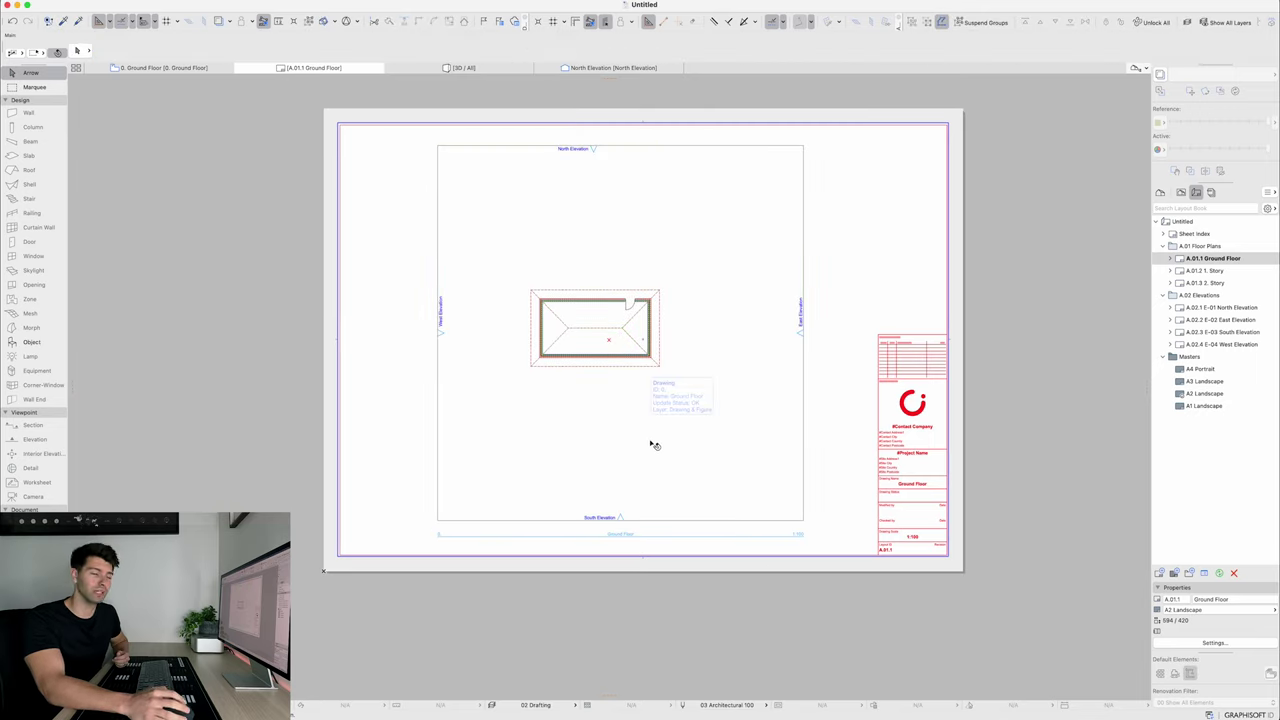
Crop the ground floor drawing's frame on all four sides to the building, excluding the elevation markers
{"action": "left_click", "coordinate": [710, 521]}
{"action": "left_click", "coordinate": [803, 400]}
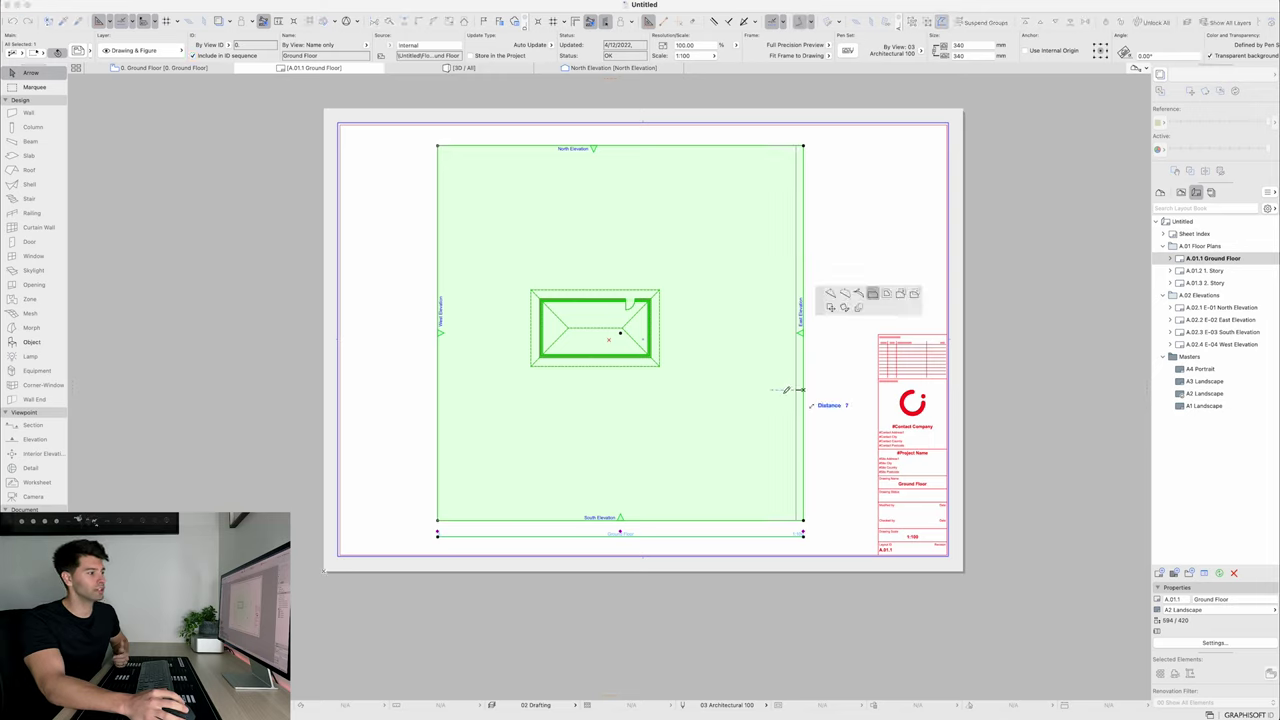
{"action": "left_click", "coordinate": [692, 400]}
{"action": "left_click", "coordinate": [663, 523]}
{"action": "left_click", "coordinate": [663, 397]}
{"action": "left_click", "coordinate": [437, 255]}
{"action": "left_click", "coordinate": [516, 250]}
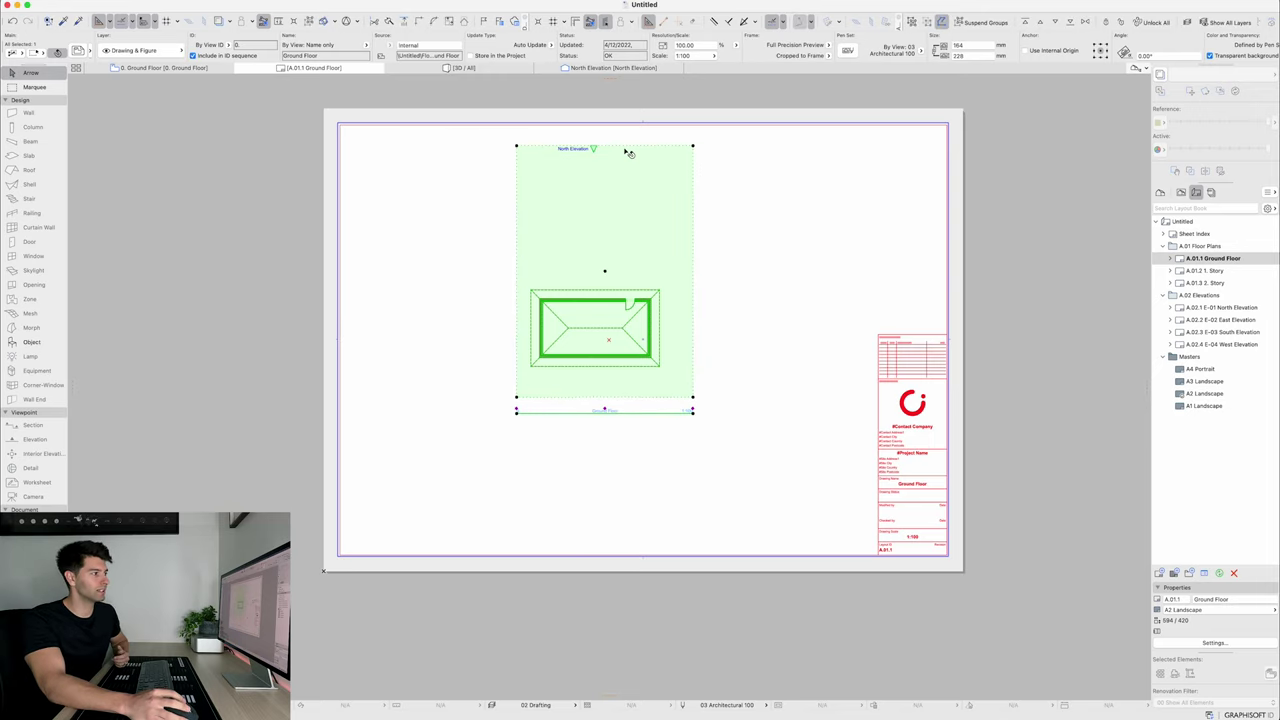
{"action": "left_click", "coordinate": [623, 146]}
{"action": "left_click", "coordinate": [623, 270]}
{"action": "left_click", "coordinate": [786, 286]}
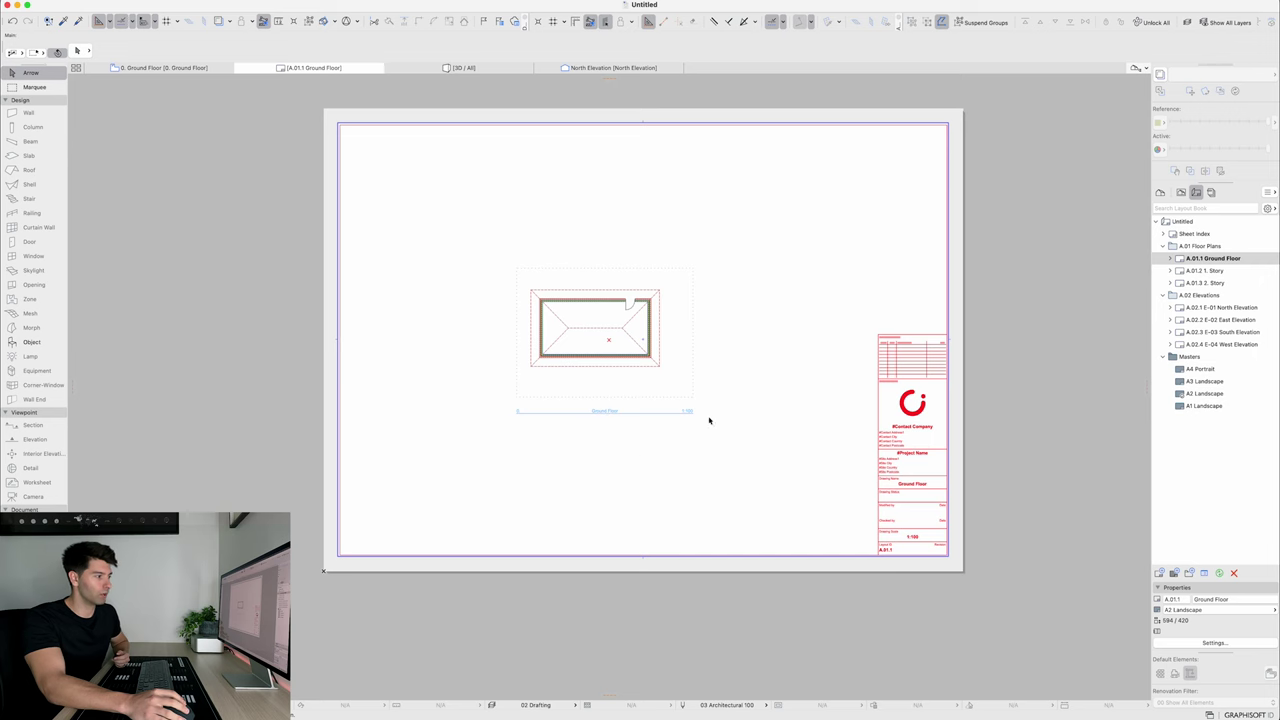
Change the ground floor drawing's uniform title pen to black in its selection settings
{"action": "left_click", "coordinate": [679, 382]}
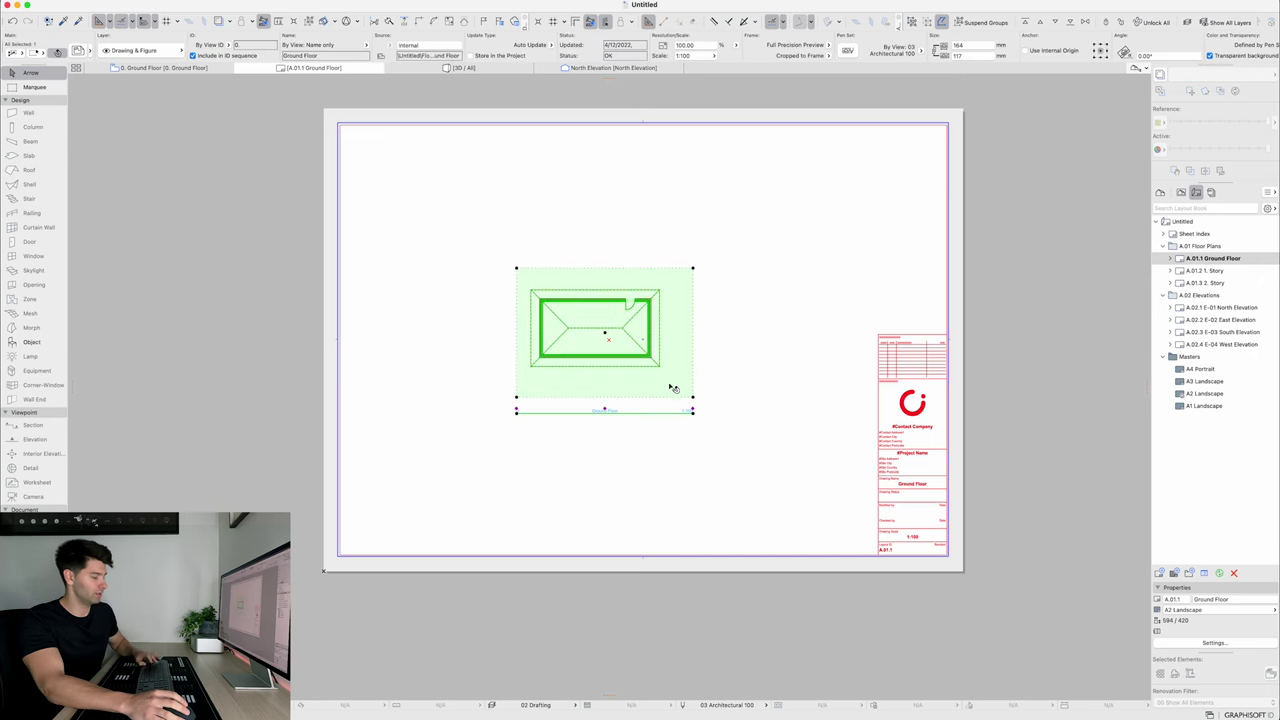
{"action": "key", "text": "super+t"}
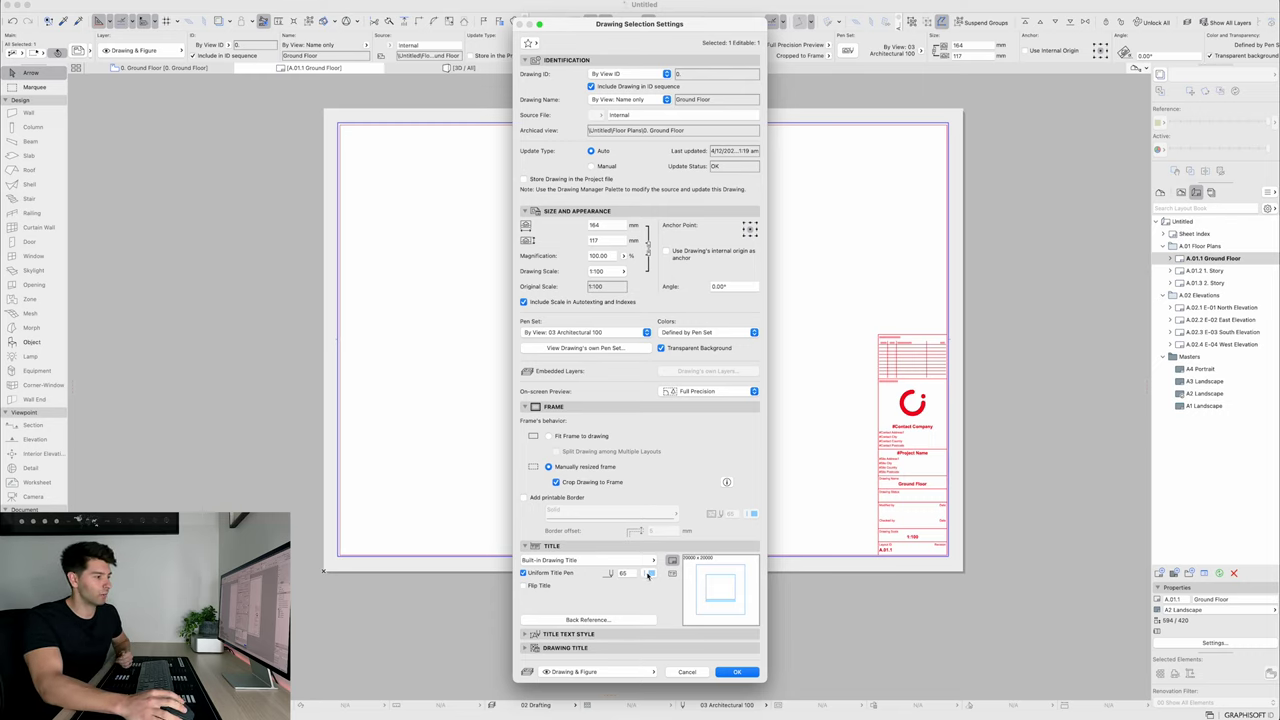
{"action": "left_click", "coordinate": [650, 573]}
{"action": "left_click", "coordinate": [670, 578]}
{"action": "left_click", "coordinate": [736, 671]}
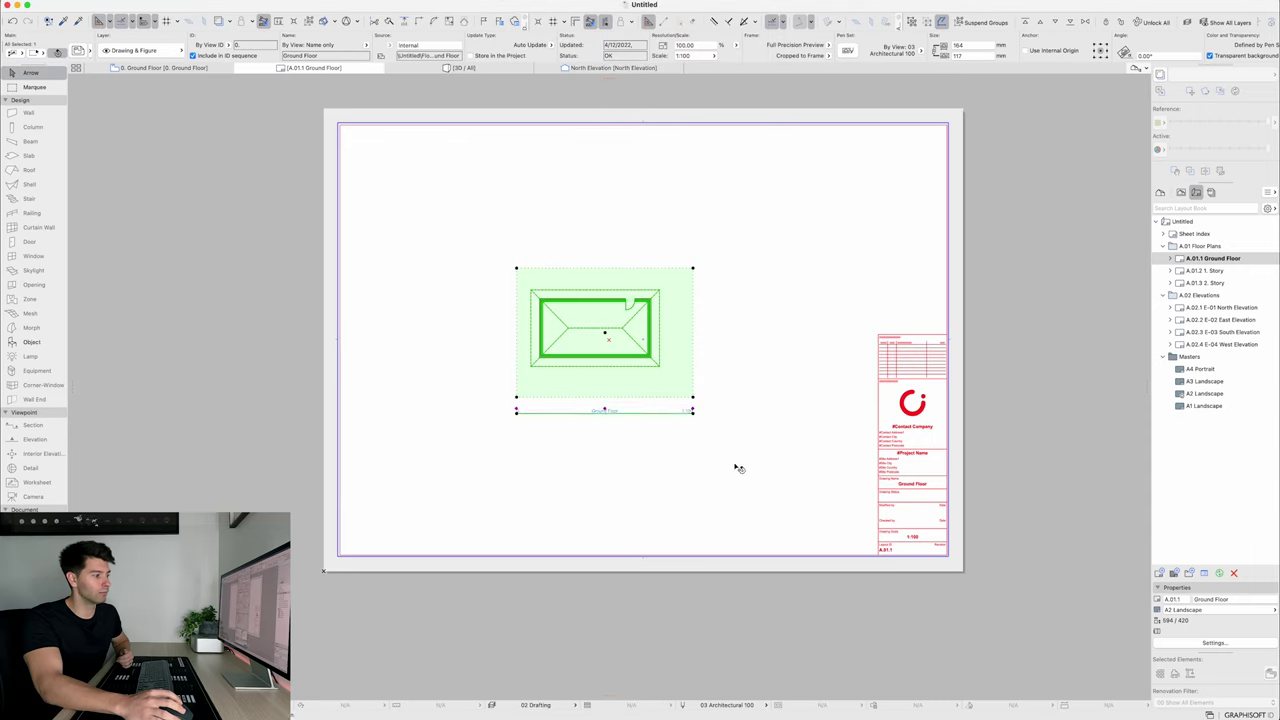
{"action": "left_click", "coordinate": [738, 452]}
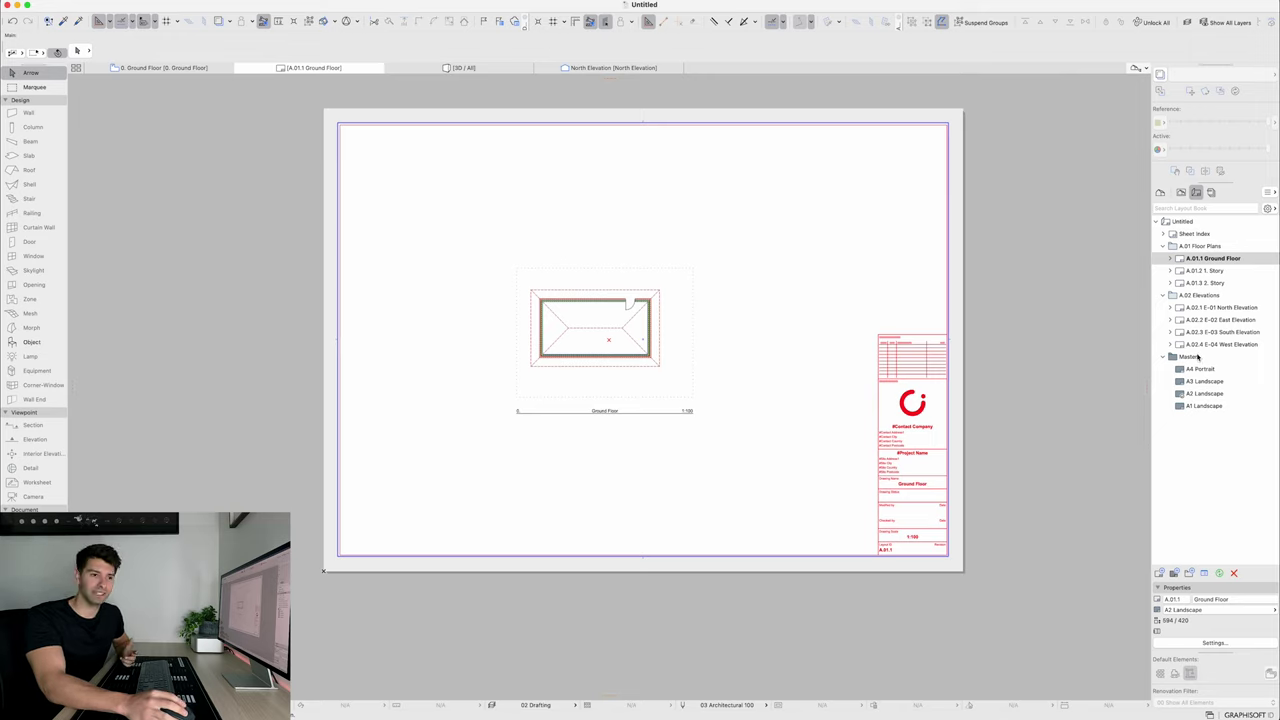
Try the A4 Portrait master layout for A.01.1 Ground Floor in its layout settings
{"action": "right_click", "coordinate": [1219, 257]}
{"action": "left_click", "coordinate": [1226, 393]}
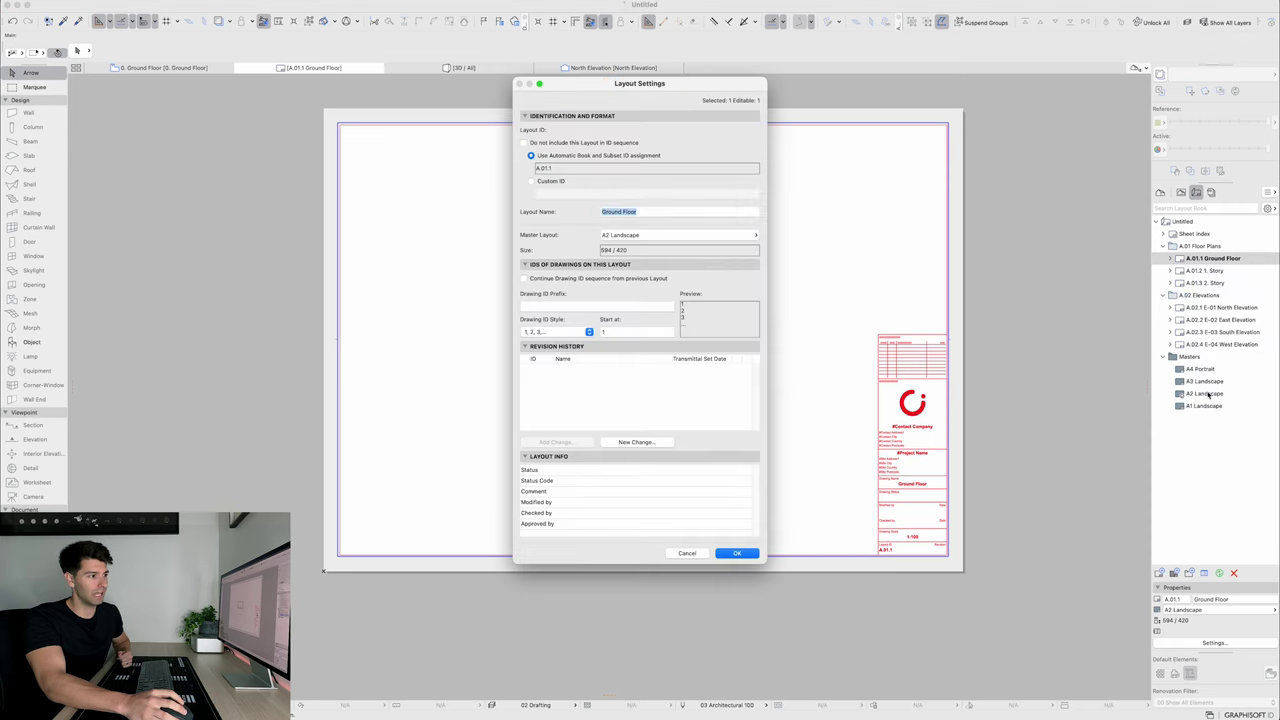
{"action": "left_click", "coordinate": [648, 237]}
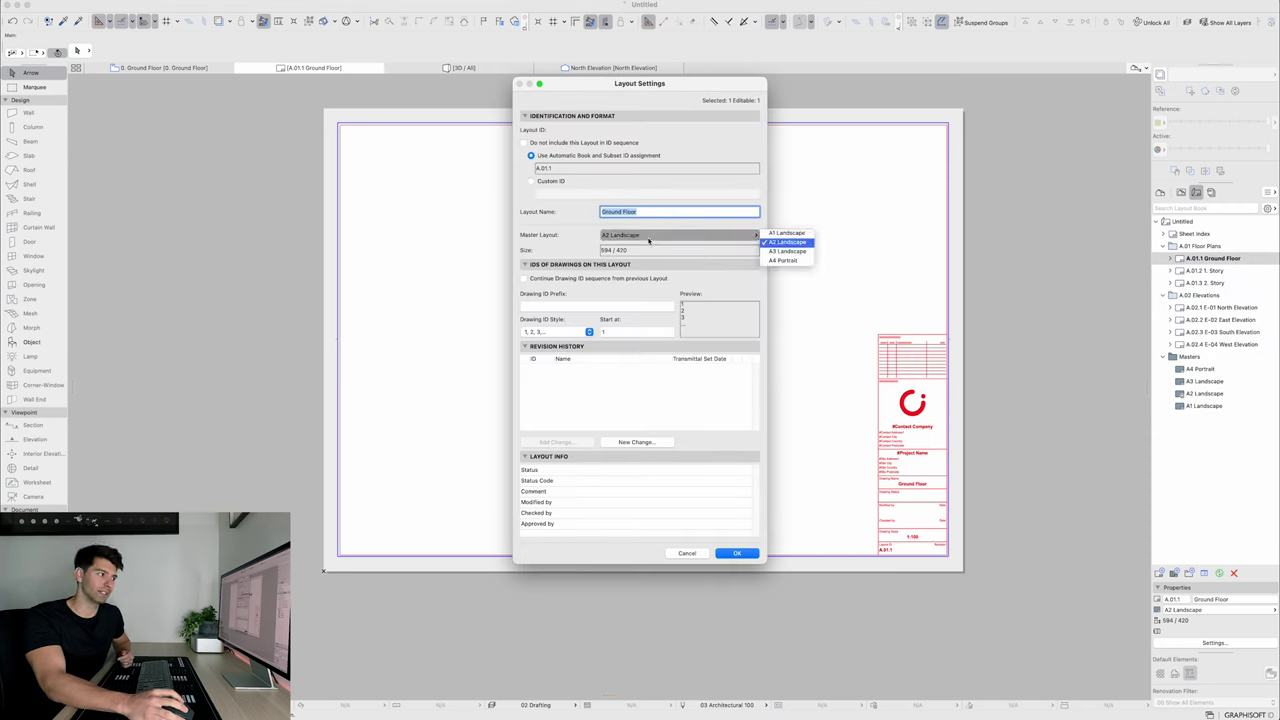
{"action": "left_click", "coordinate": [785, 260]}
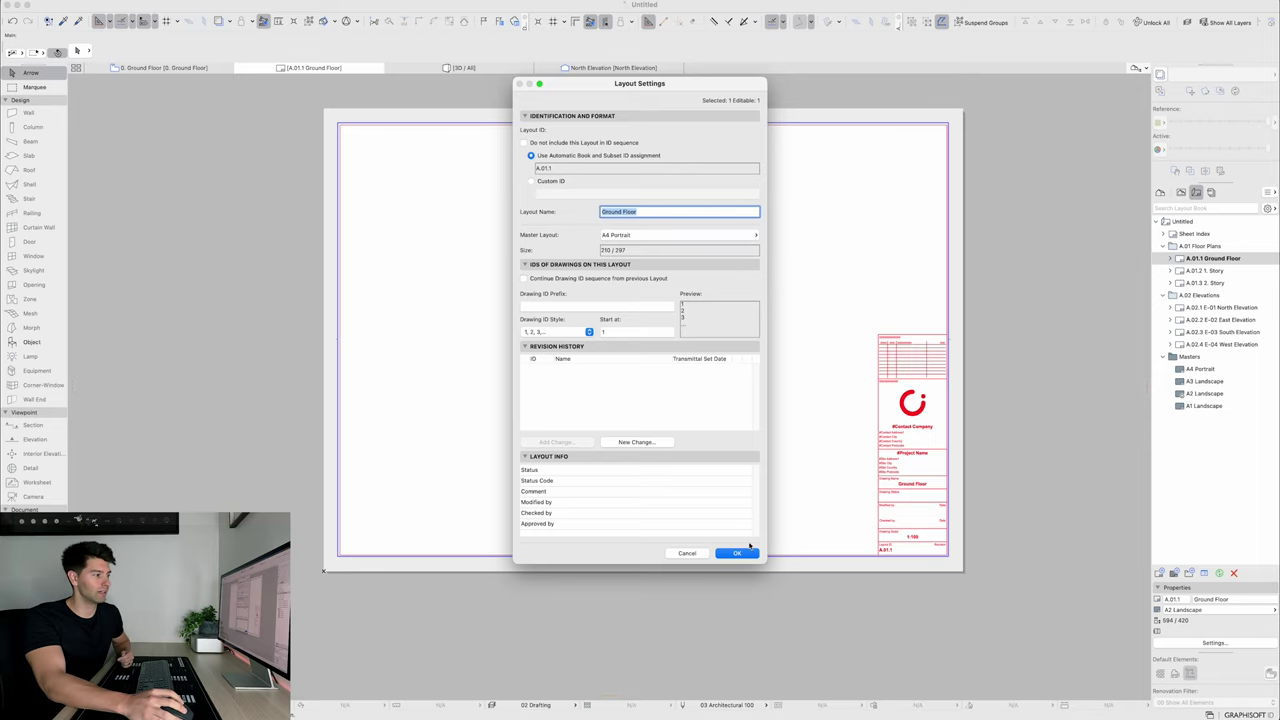
{"action": "left_click", "coordinate": [737, 553]}
{"action": "scroll", "coordinate": [611, 363], "scroll_direction": "up", "scroll_amount": 3}
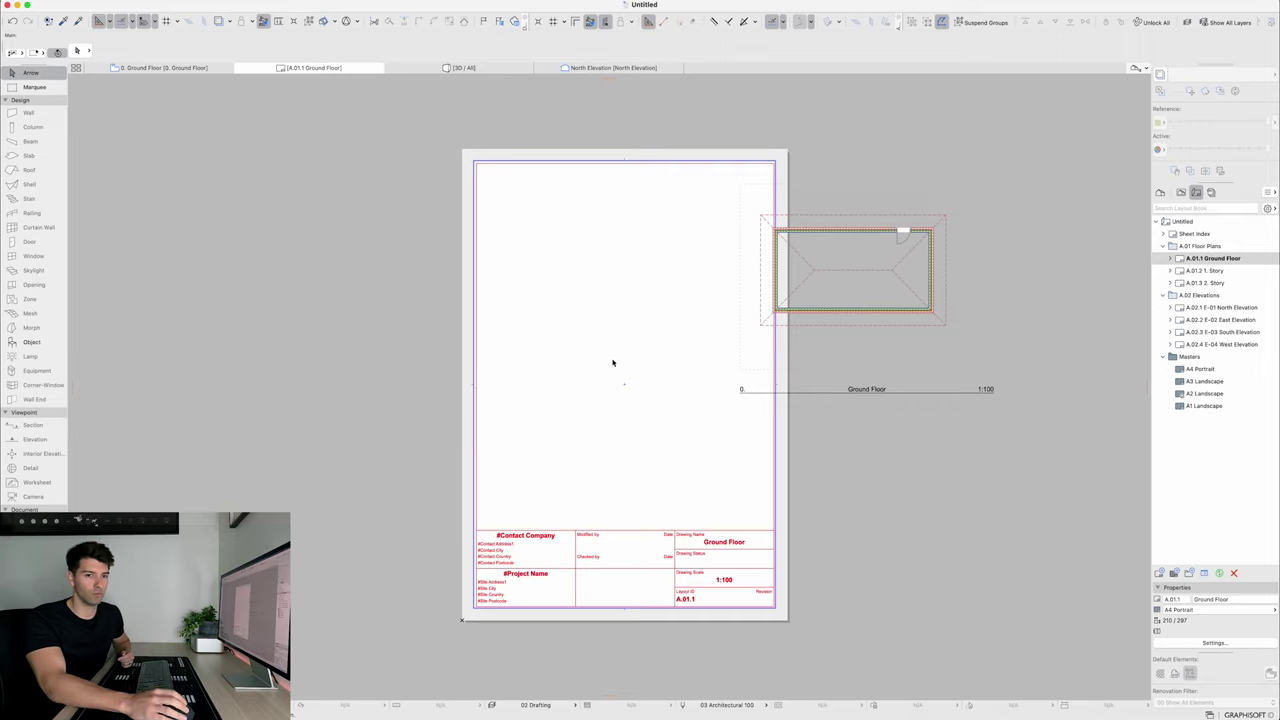
Open the A4 Portrait master layout and examine the autotext fields in its title block
{"action": "double_click", "coordinate": [1201, 369]}
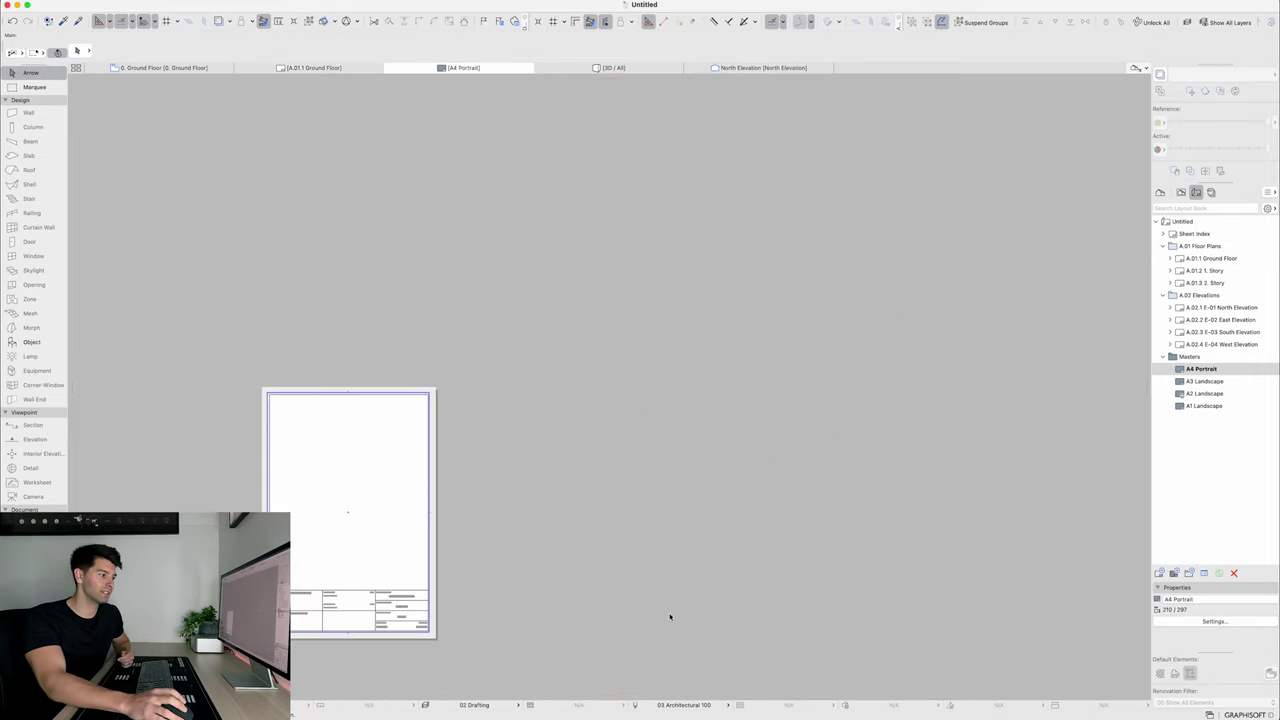
{"action": "middle_click_drag", "start_coordinate": [354, 610], "coordinate": [862, 383]}
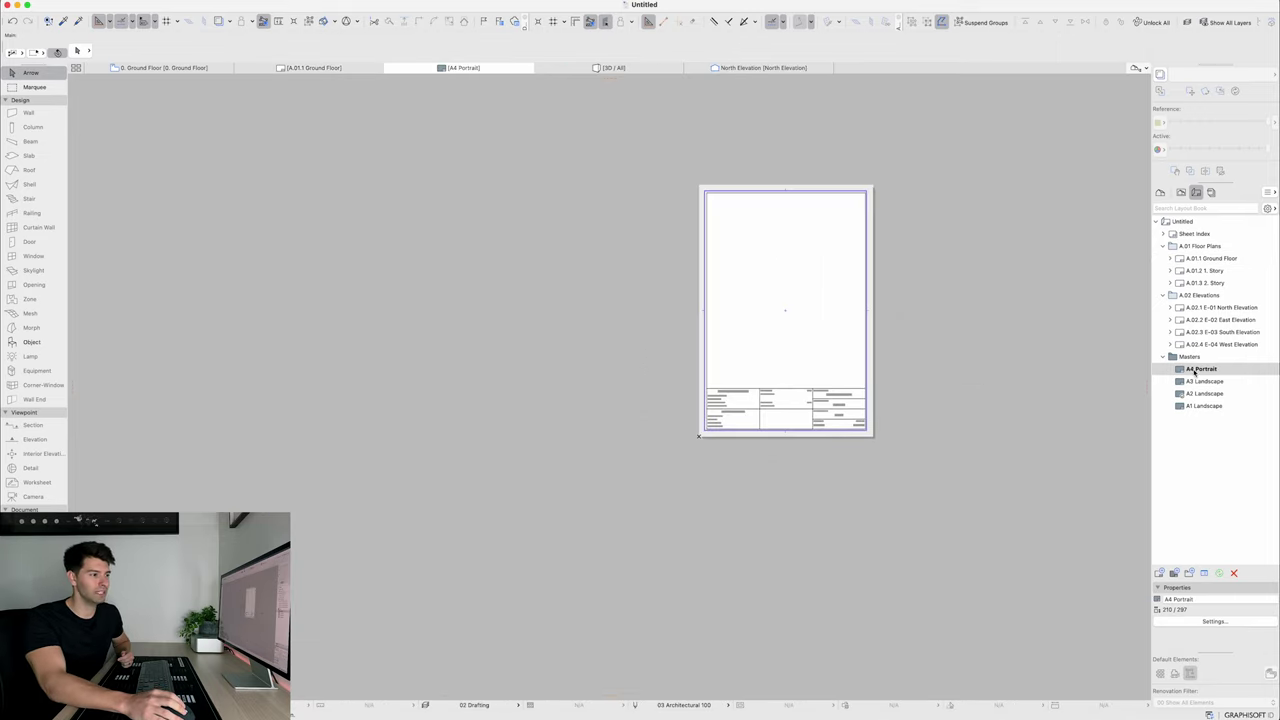
{"action": "scroll", "coordinate": [666, 426], "scroll_direction": "up", "scroll_amount": 10}
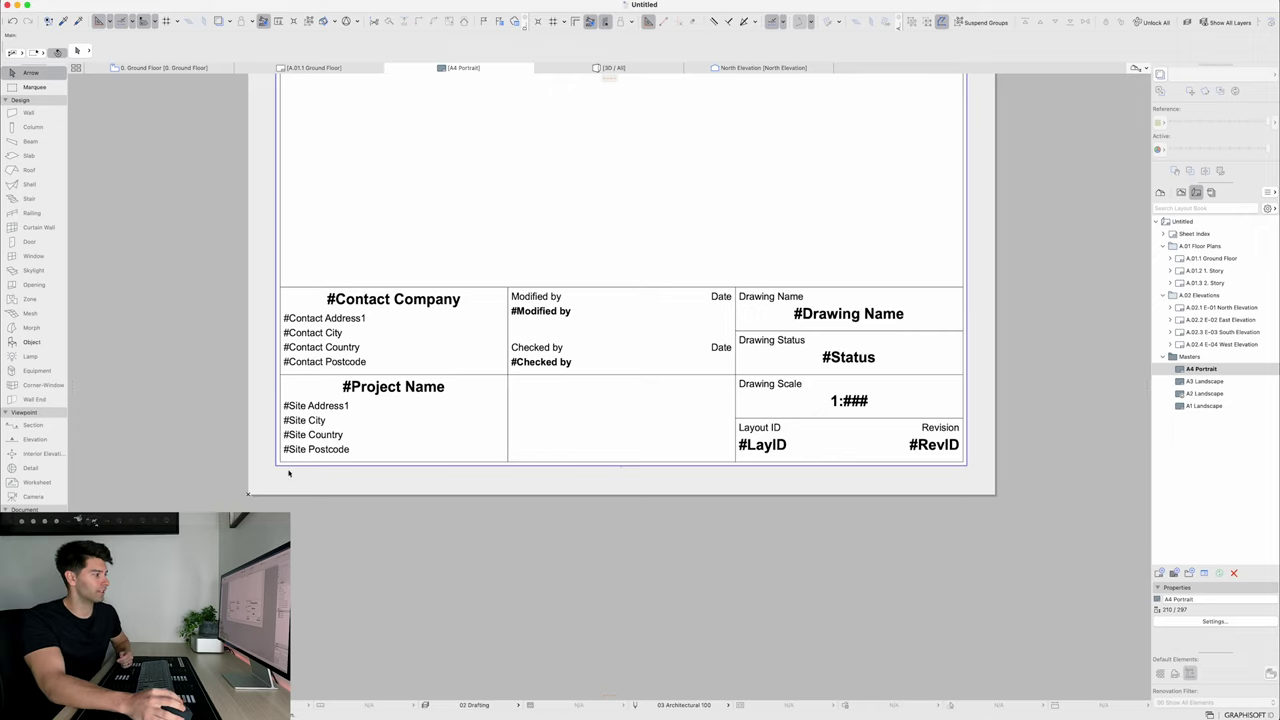
Set the Project Name to YouTube Tutorial in the Project Info dialog
{"action": "left_click", "coordinate": [68, 2]}
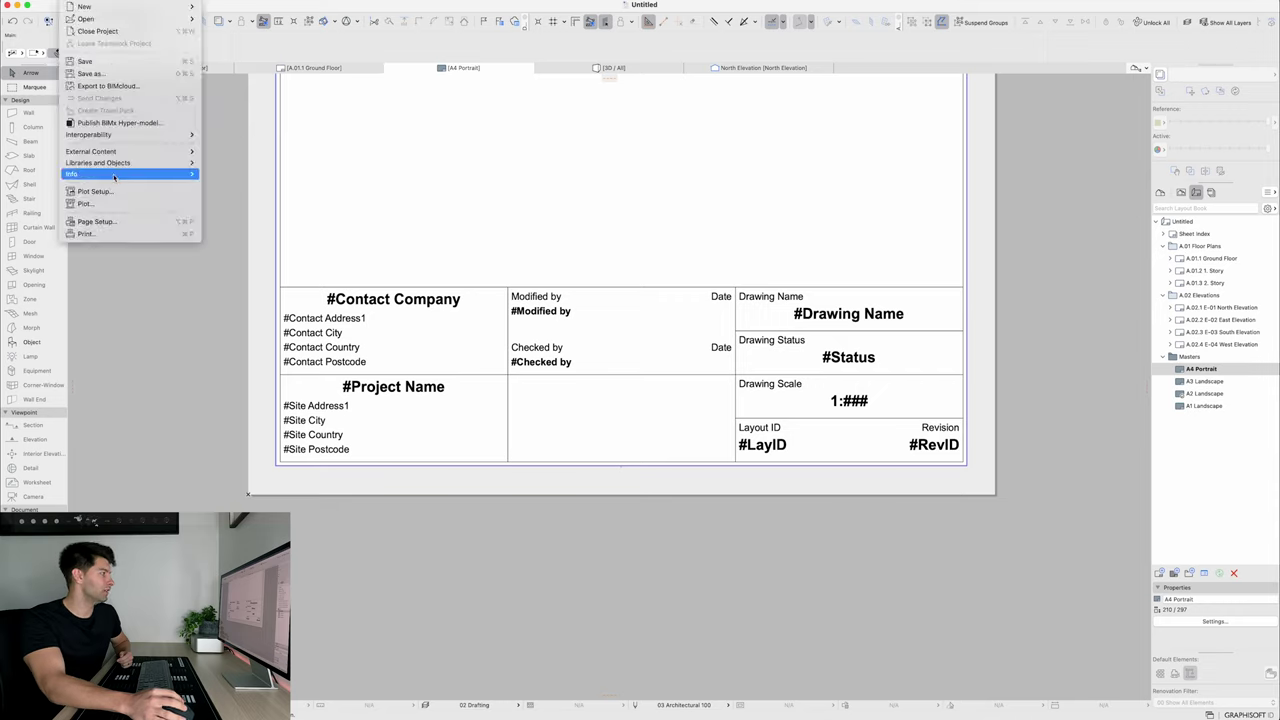
{"action": "mouse_move", "coordinate": [180, 174]}
{"action": "left_click", "coordinate": [278, 176]}
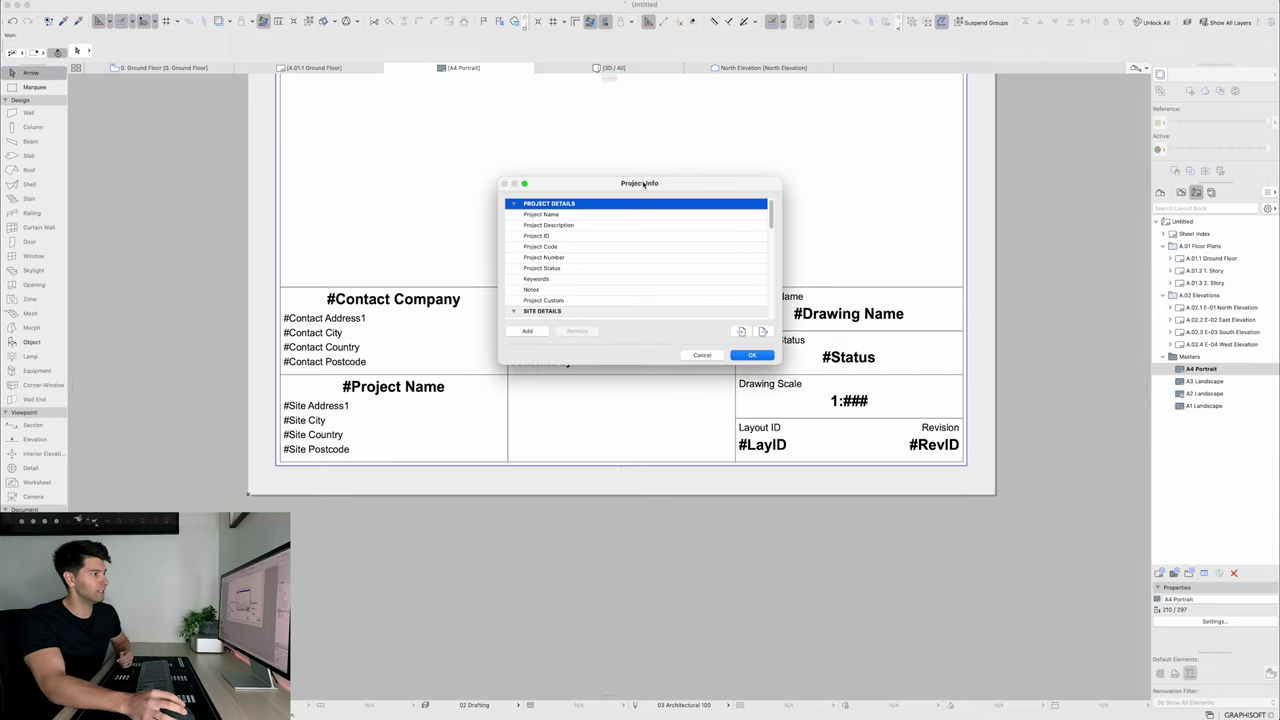
{"action": "left_click_drag", "start_coordinate": [646, 183], "coordinate": [655, 105]}
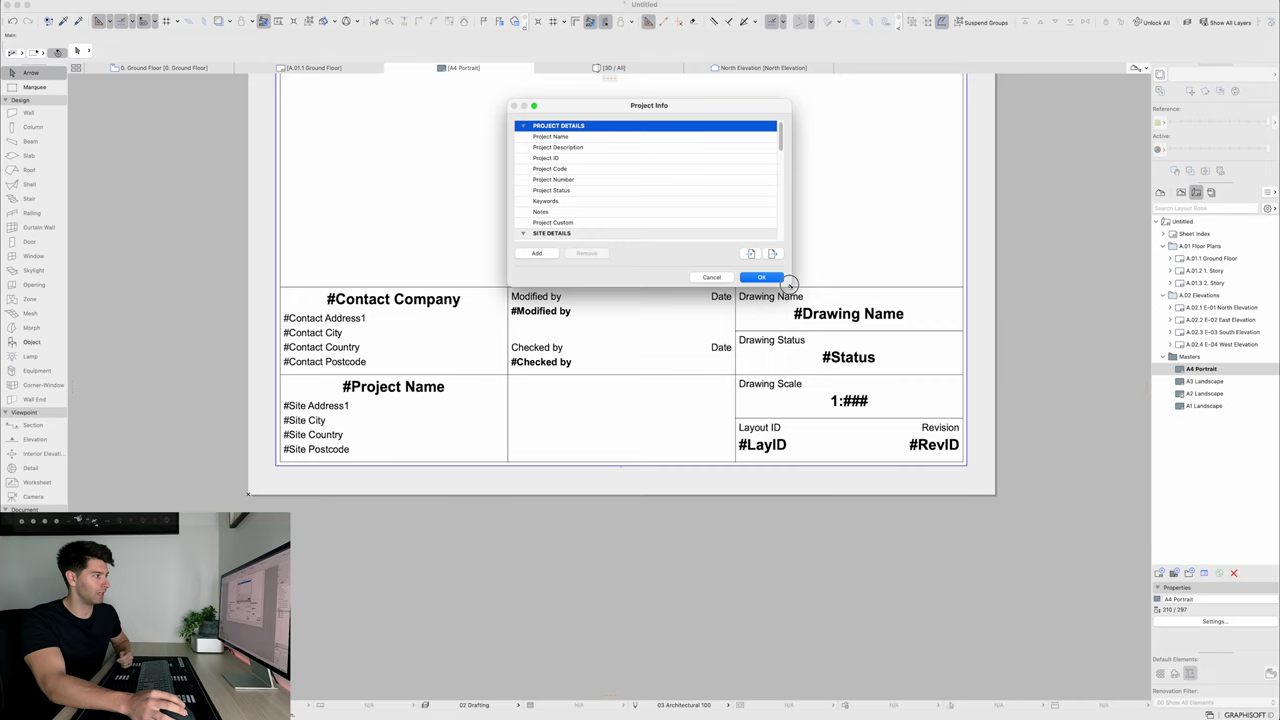
{"action": "left_click_drag", "start_coordinate": [790, 286], "coordinate": [790, 529]}
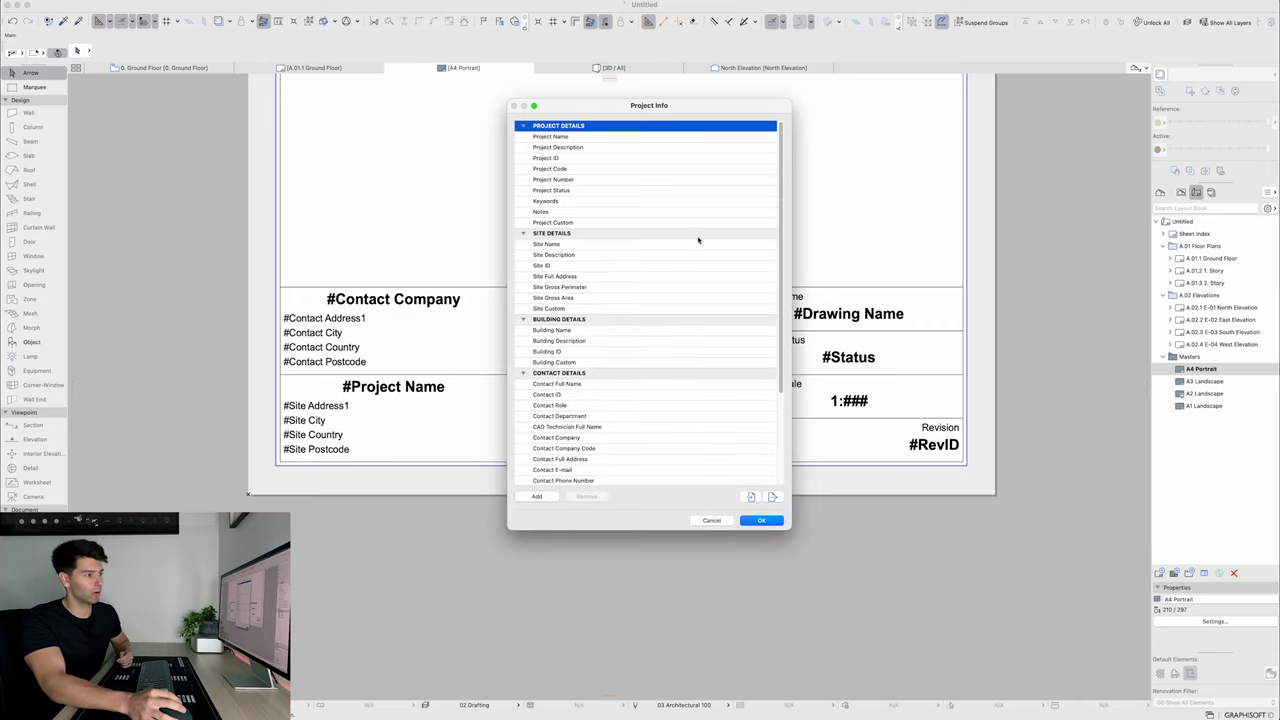
{"action": "left_click_drag", "start_coordinate": [623, 105], "coordinate": [728, 121]}
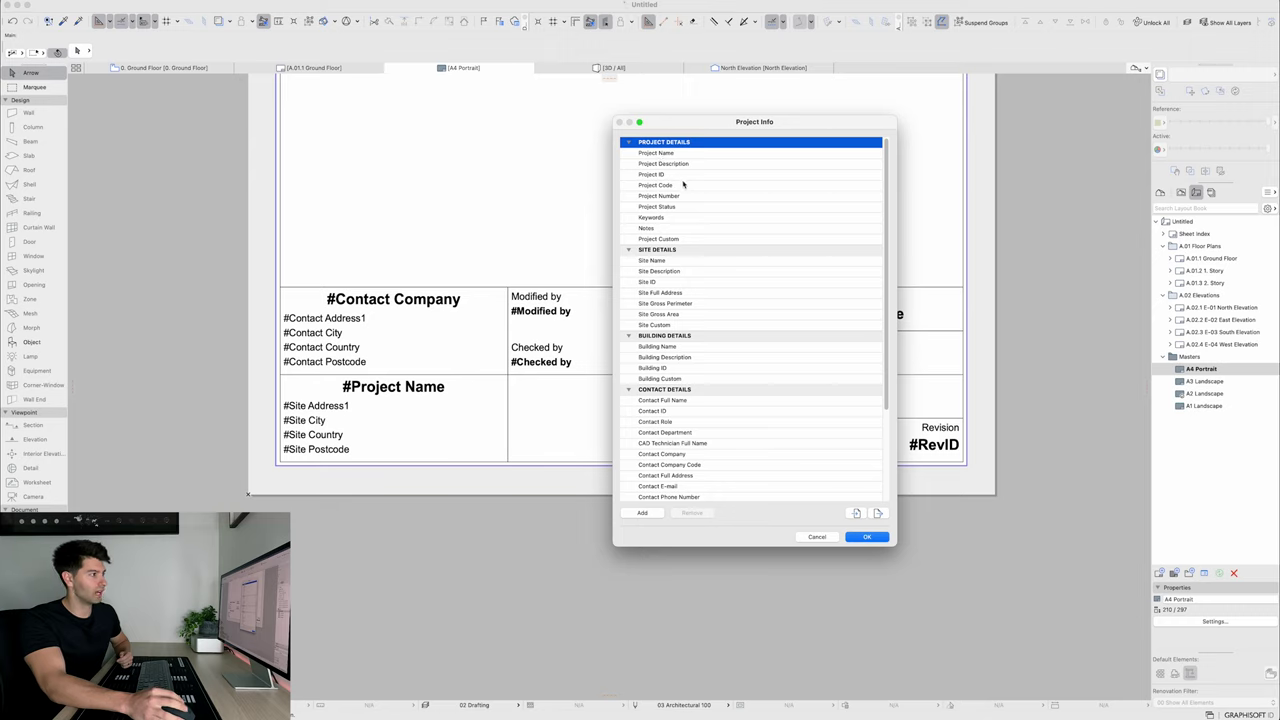
{"action": "left_click", "coordinate": [765, 153]}
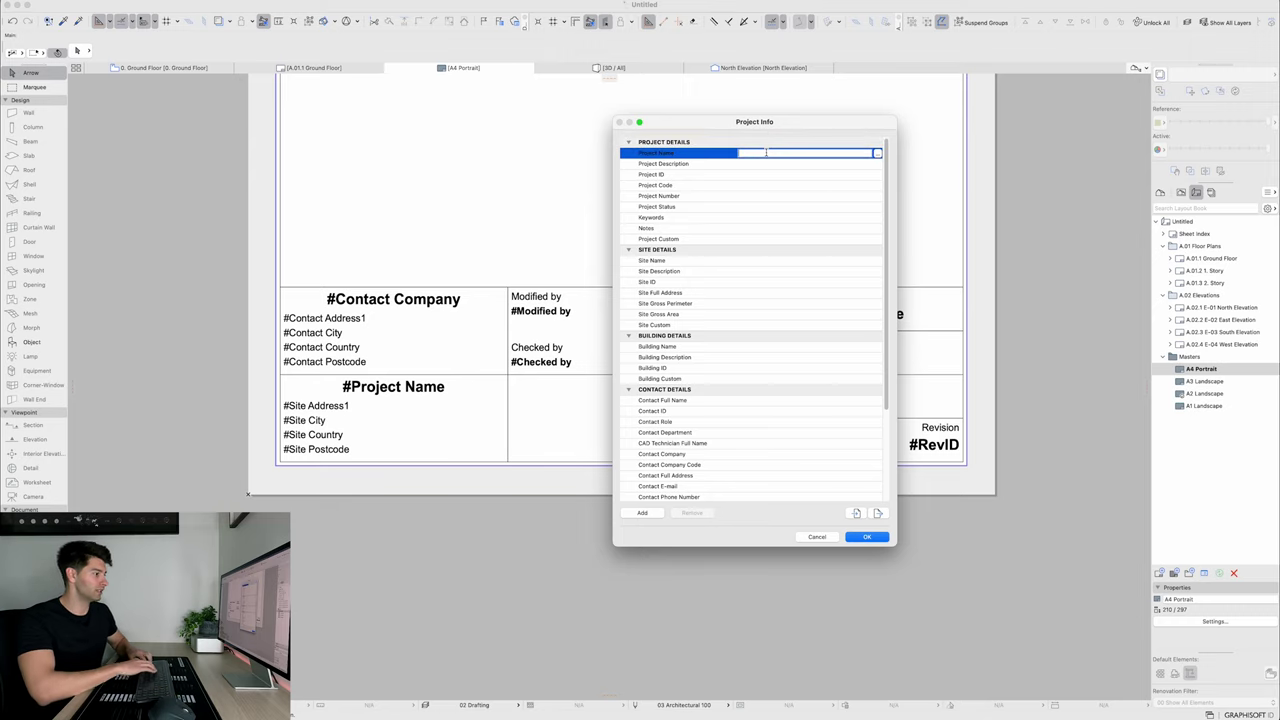
{"action": "type", "text": "YouTube Tutorial"}
{"action": "key", "text": "Return"}
{"action": "key", "text": "Return"}
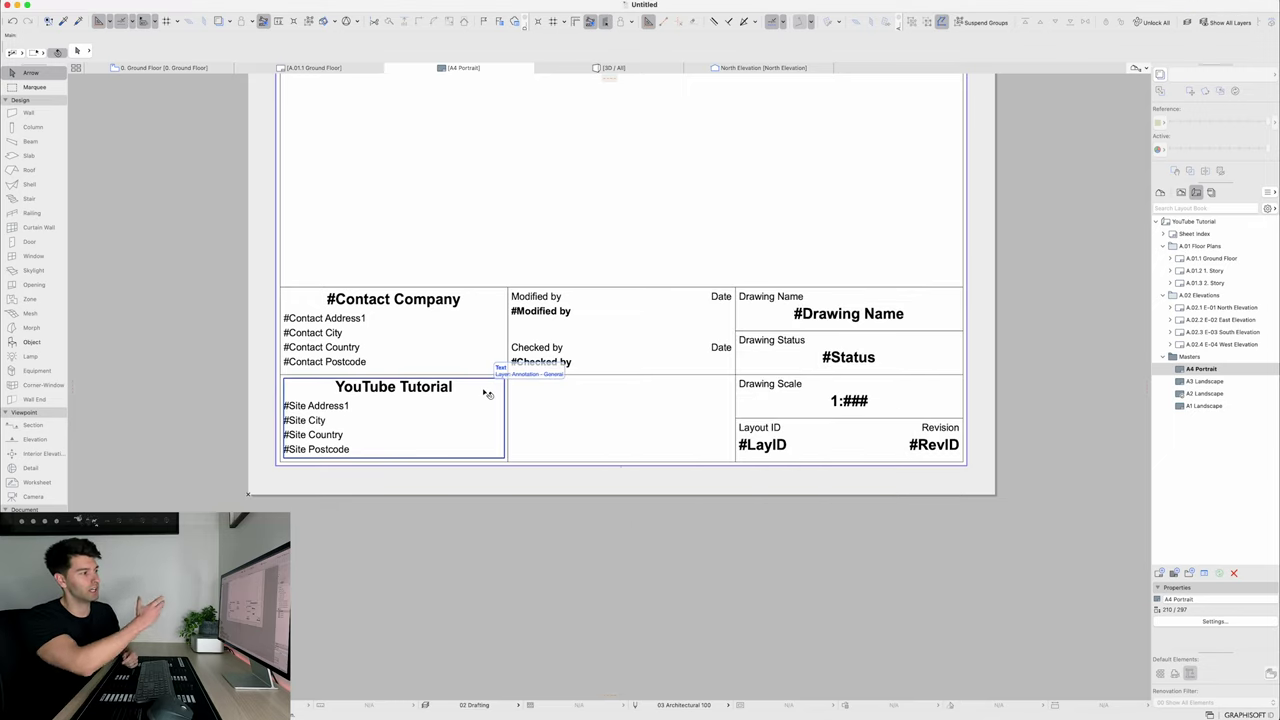
Reopen the Project Info and review the available project, site, building, contact and client fields
{"action": "left_click", "coordinate": [70, 6]}
{"action": "mouse_move", "coordinate": [130, 174]}
{"action": "left_click", "coordinate": [240, 171]}
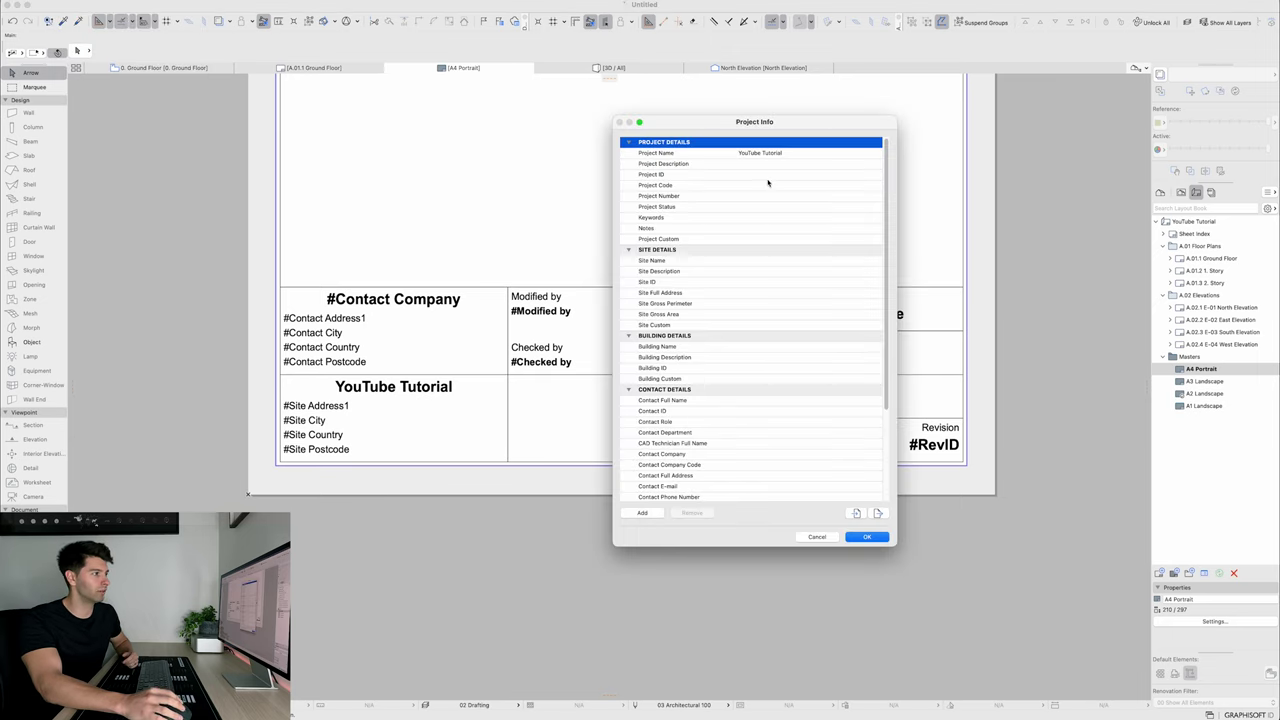
{"action": "scroll", "coordinate": [798, 469], "scroll_direction": "down", "scroll_amount": 5}
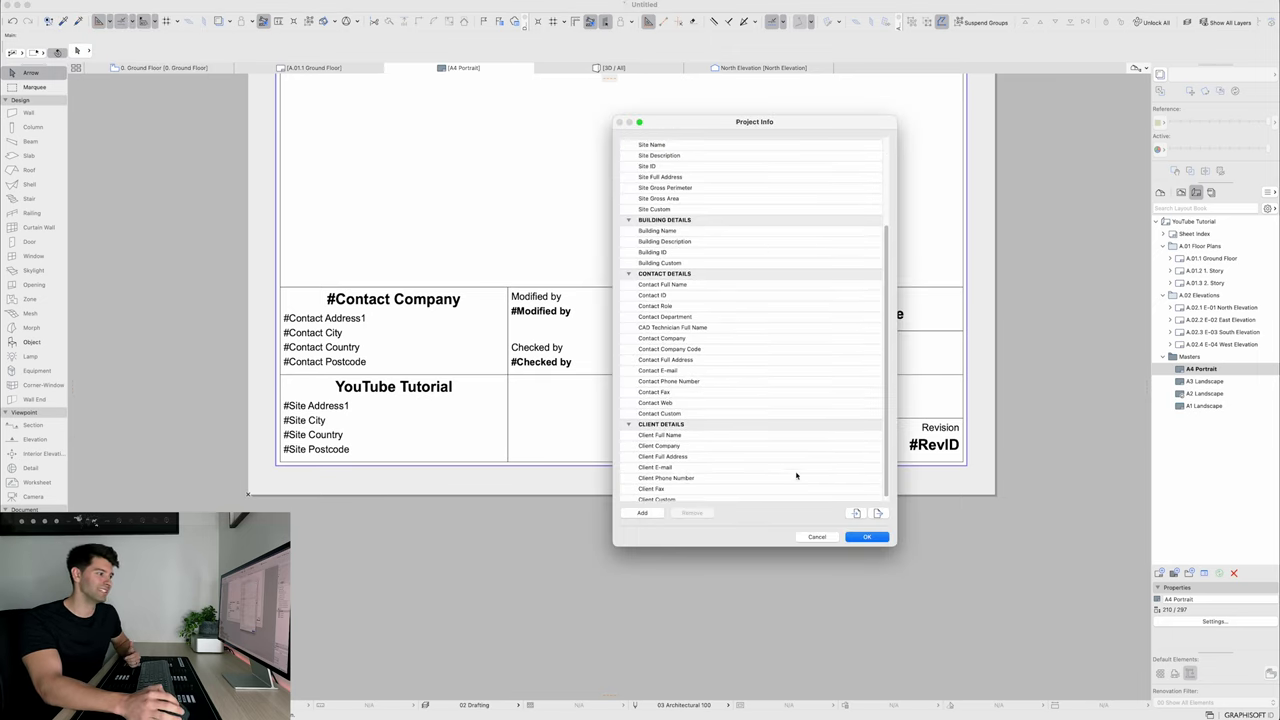
{"action": "scroll", "coordinate": [775, 480], "scroll_direction": "up", "scroll_amount": 5}
{"action": "left_click", "coordinate": [852, 537]}
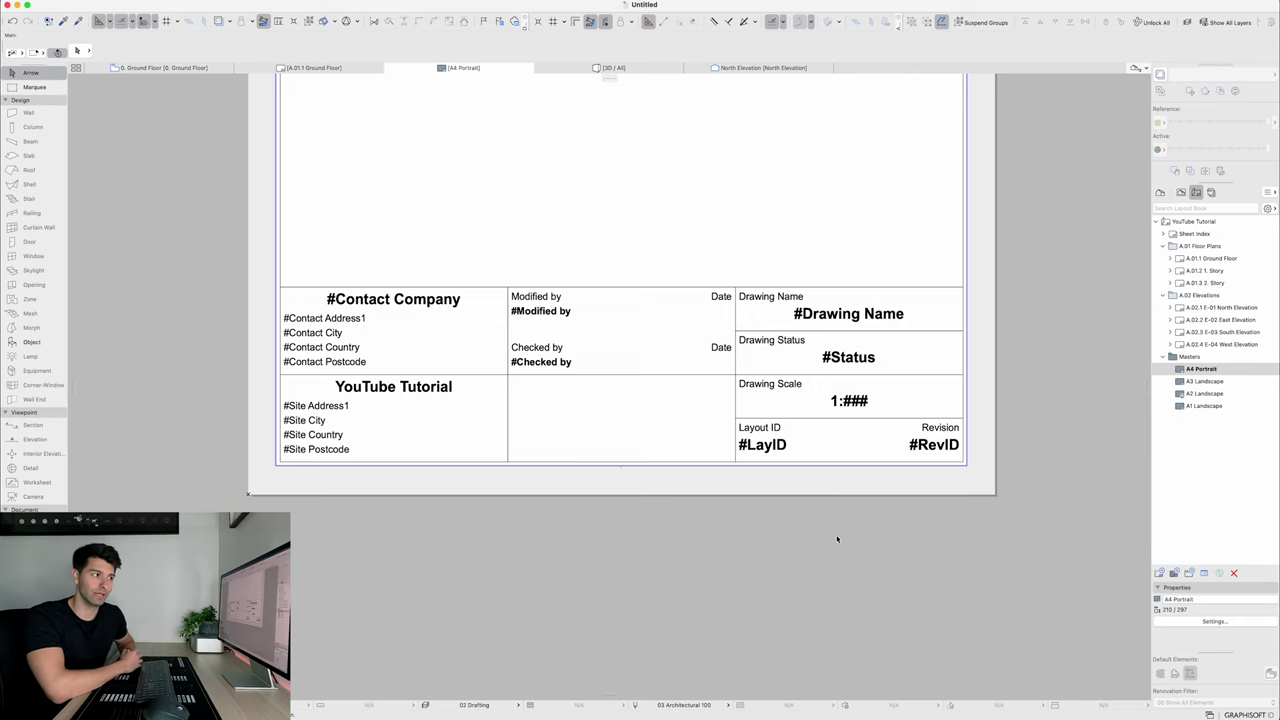
Return to the A.01.1 Ground Floor layout and show the Organizer
{"action": "double_click", "coordinate": [1210, 258]}
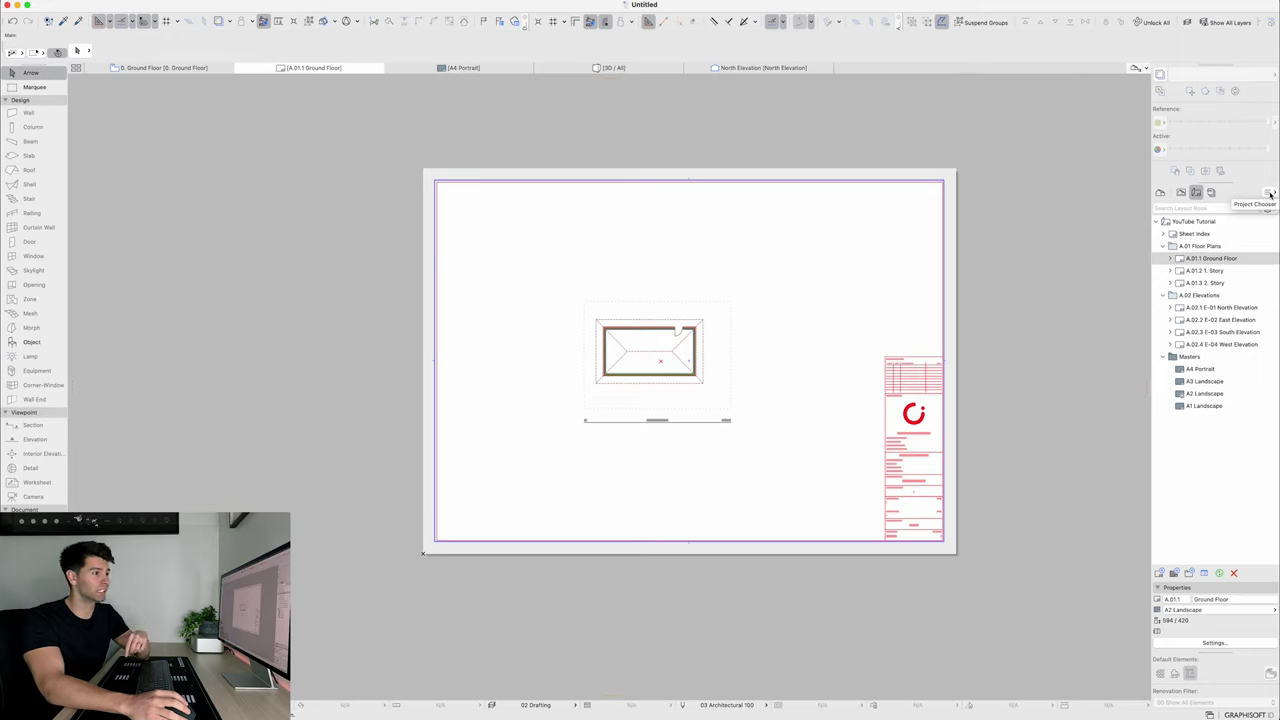
{"action": "left_click", "coordinate": [1270, 194]}
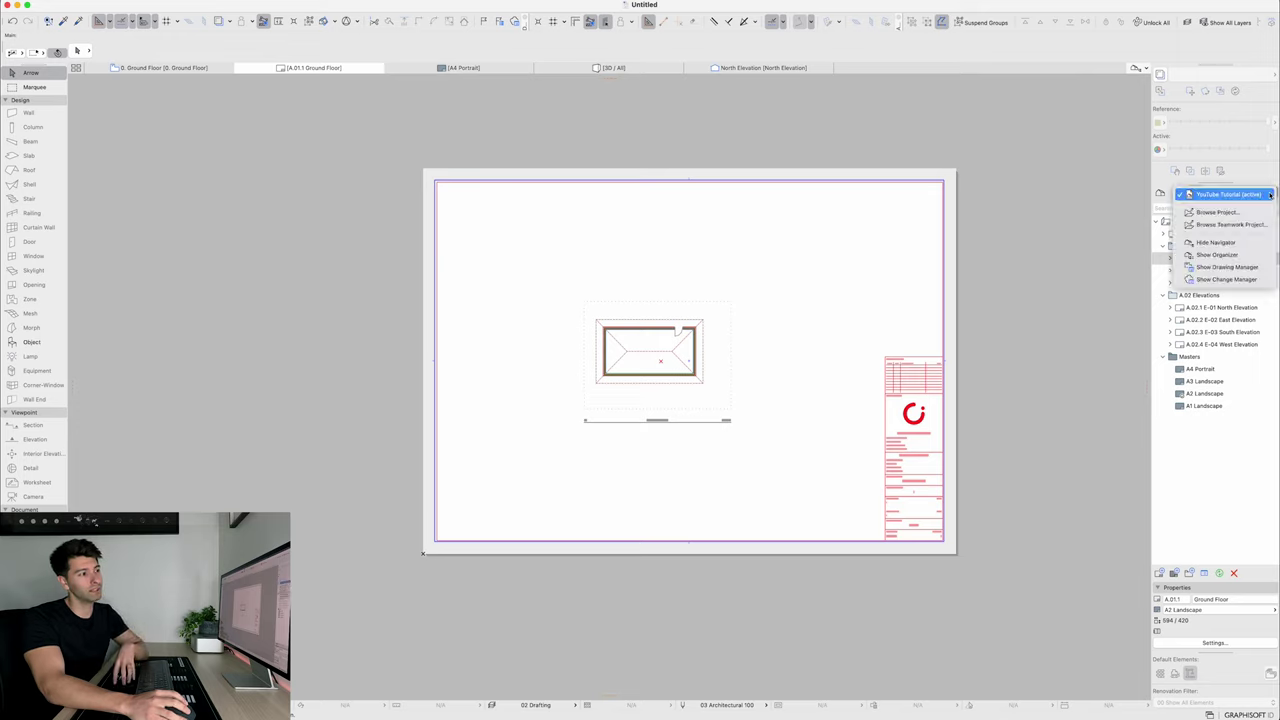
{"action": "left_click", "coordinate": [1233, 255]}
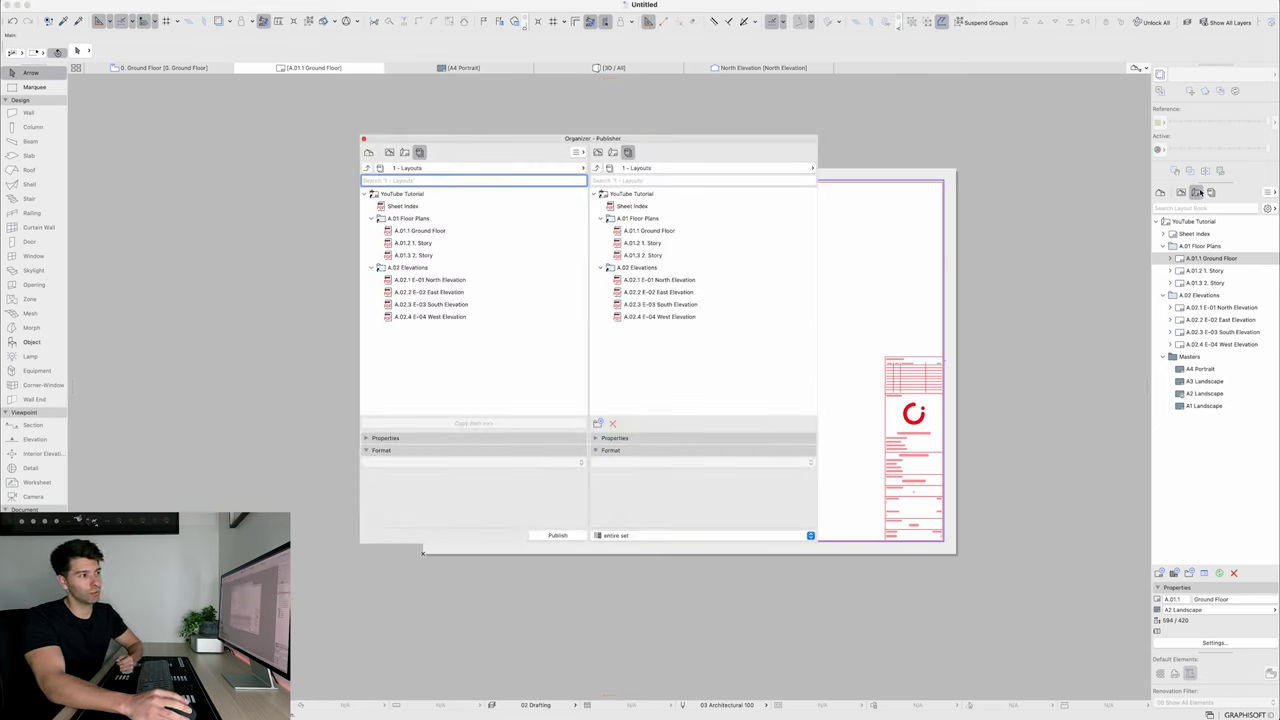
Look through the Organizer's view and layout editors and create a YouTube Tutorial folder in the 1 - Layouts publisher set
{"action": "left_click", "coordinate": [598, 152]}
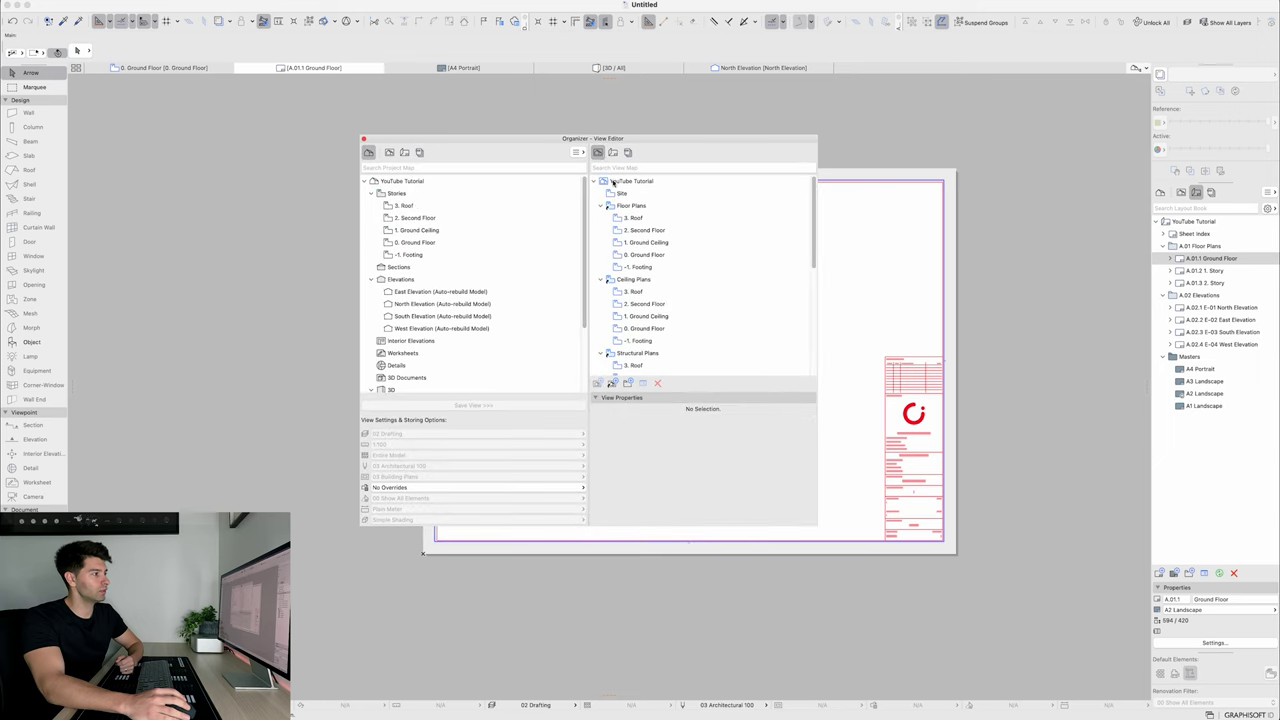
{"action": "left_click", "coordinate": [613, 152]}
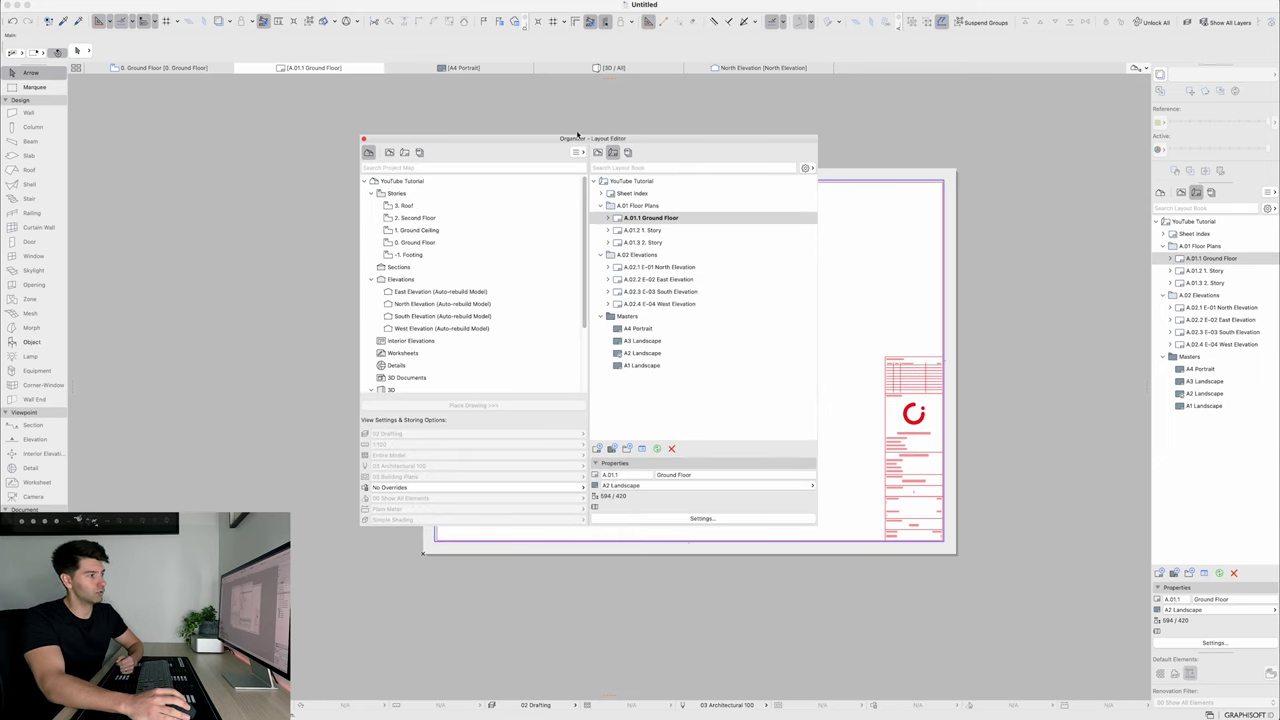
{"action": "left_click", "coordinate": [628, 152]}
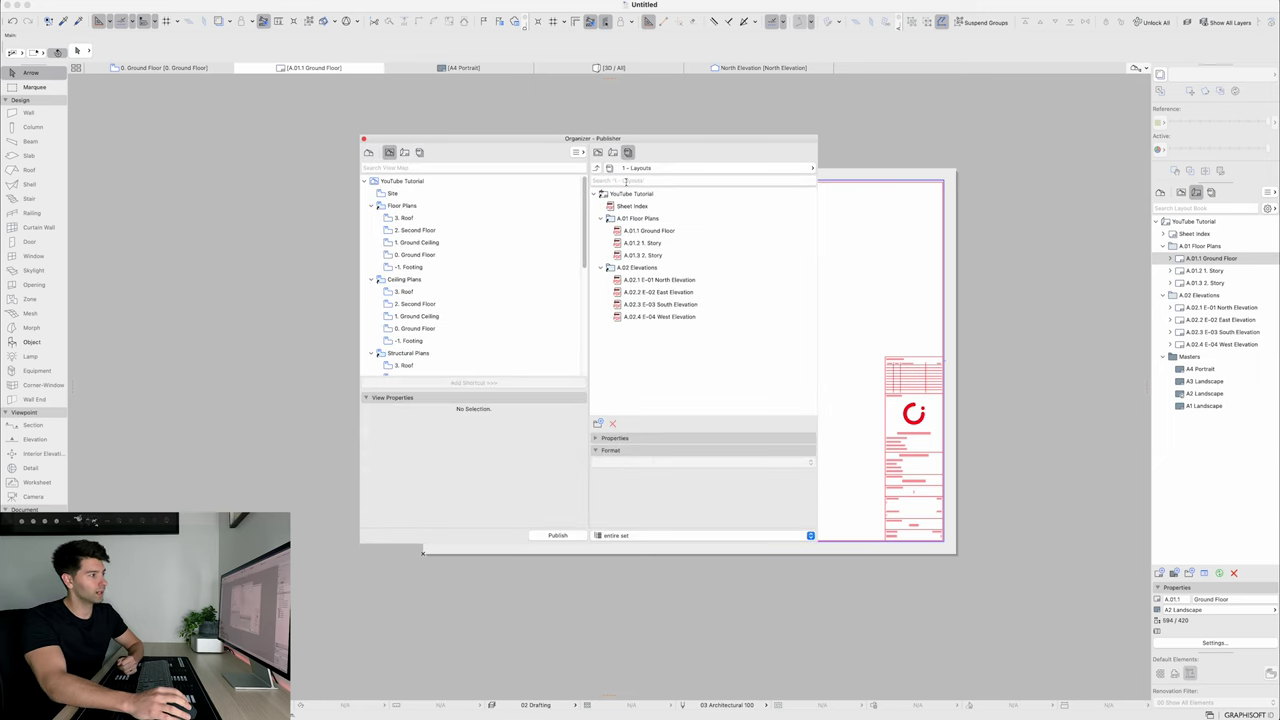
{"action": "left_click", "coordinate": [597, 193]}
{"action": "left_click", "coordinate": [598, 423]}
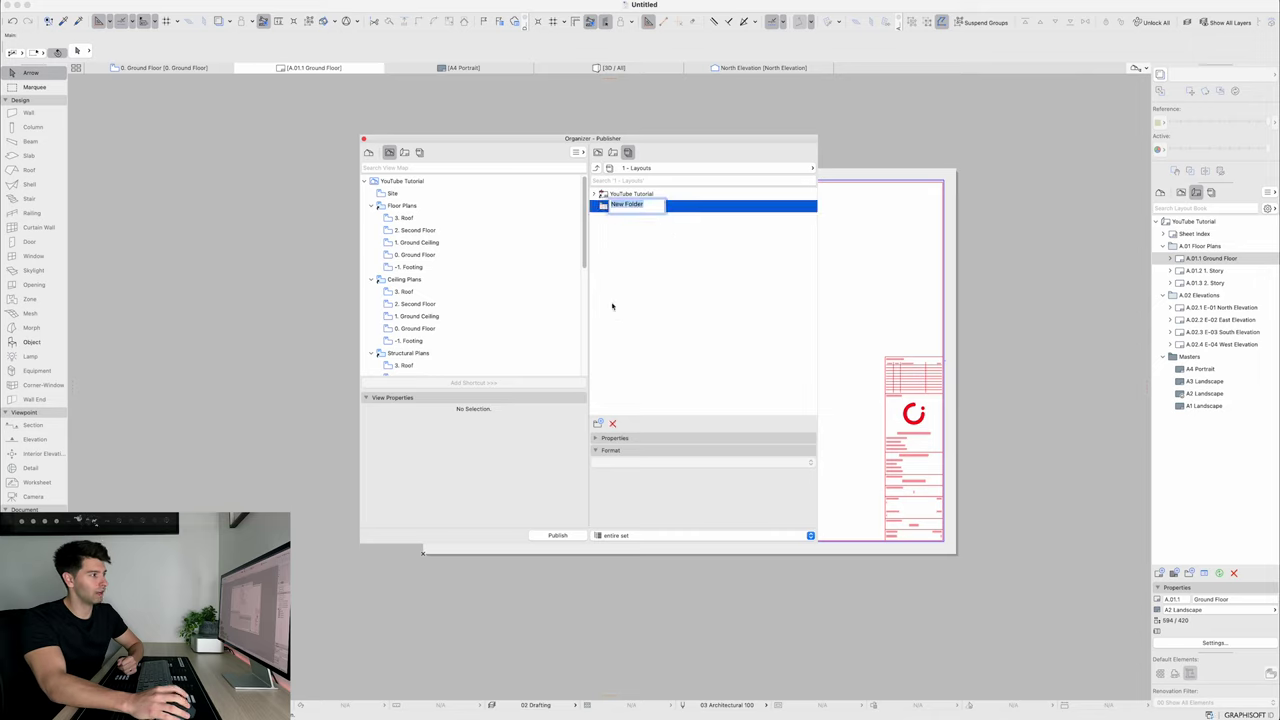
{"action": "type", "text": "YouTube Tutorial"}
{"action": "key", "text": "Return"}
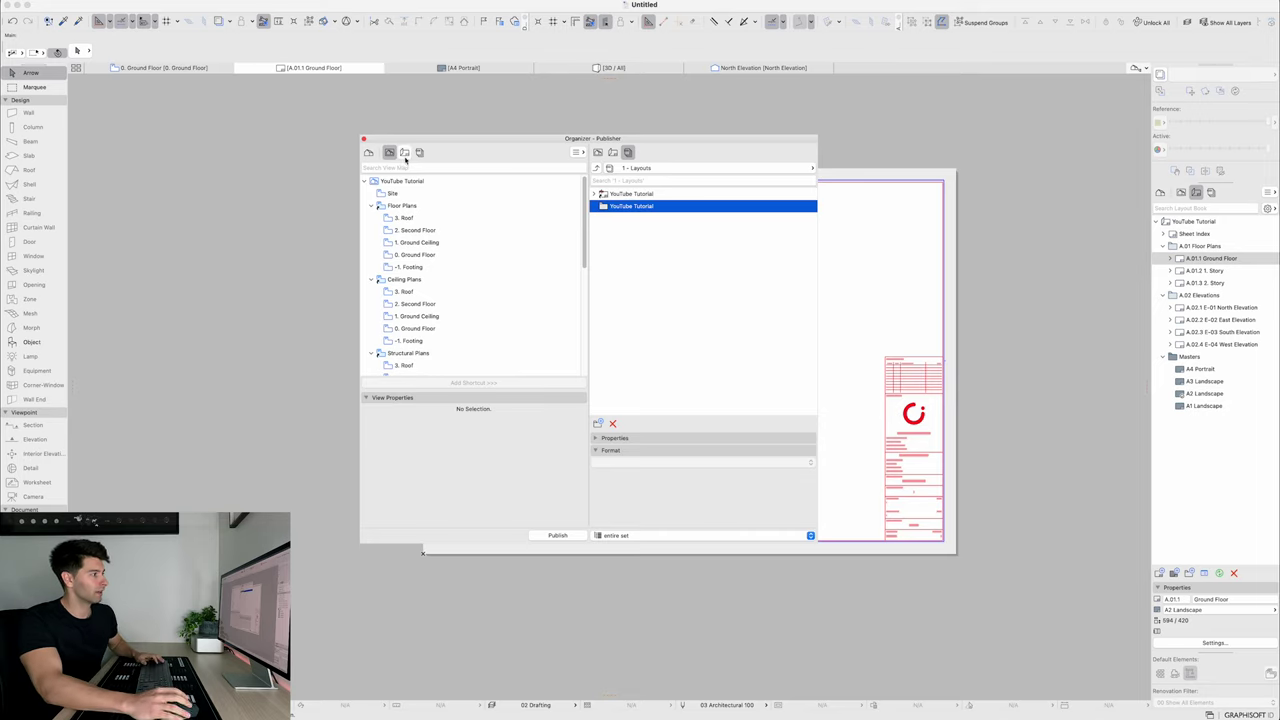
Add the A.01.1 Ground Floor and A.02.1 E-01 North Elevation layouts to the new YouTube Tutorial publisher folder
{"action": "left_click", "coordinate": [405, 152]}
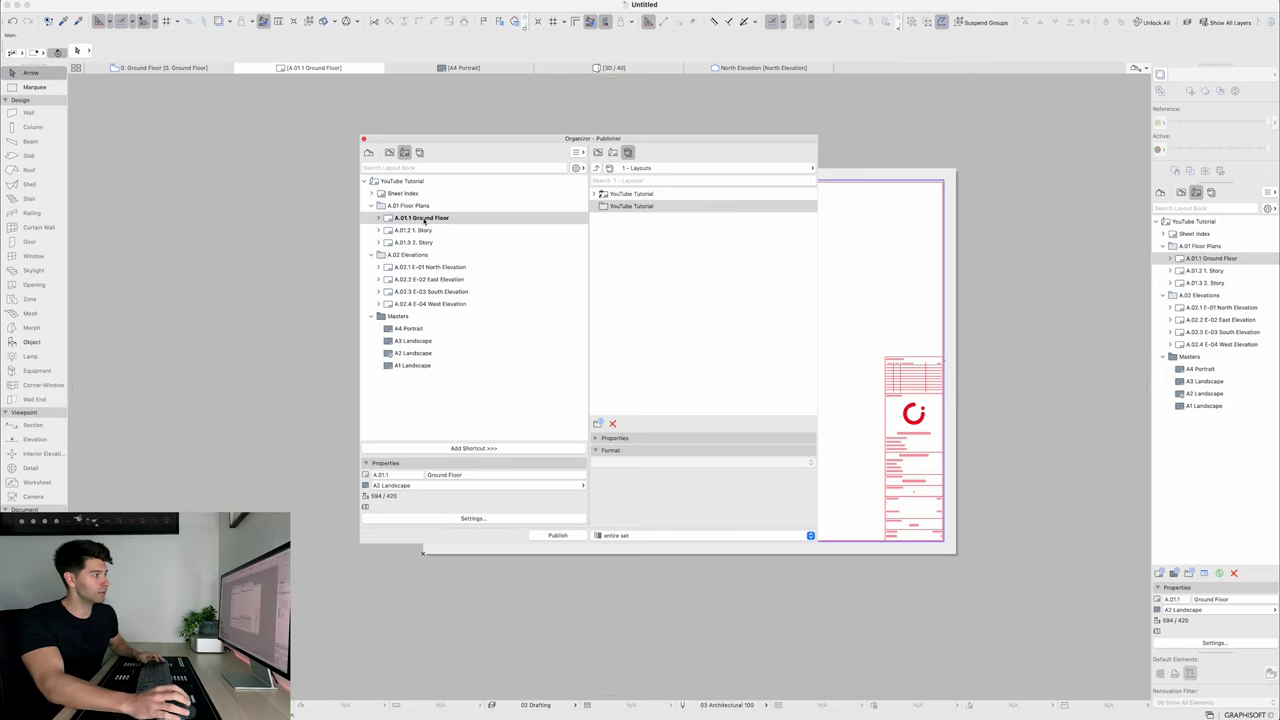
{"action": "left_click_drag", "start_coordinate": [425, 218], "coordinate": [629, 206]}
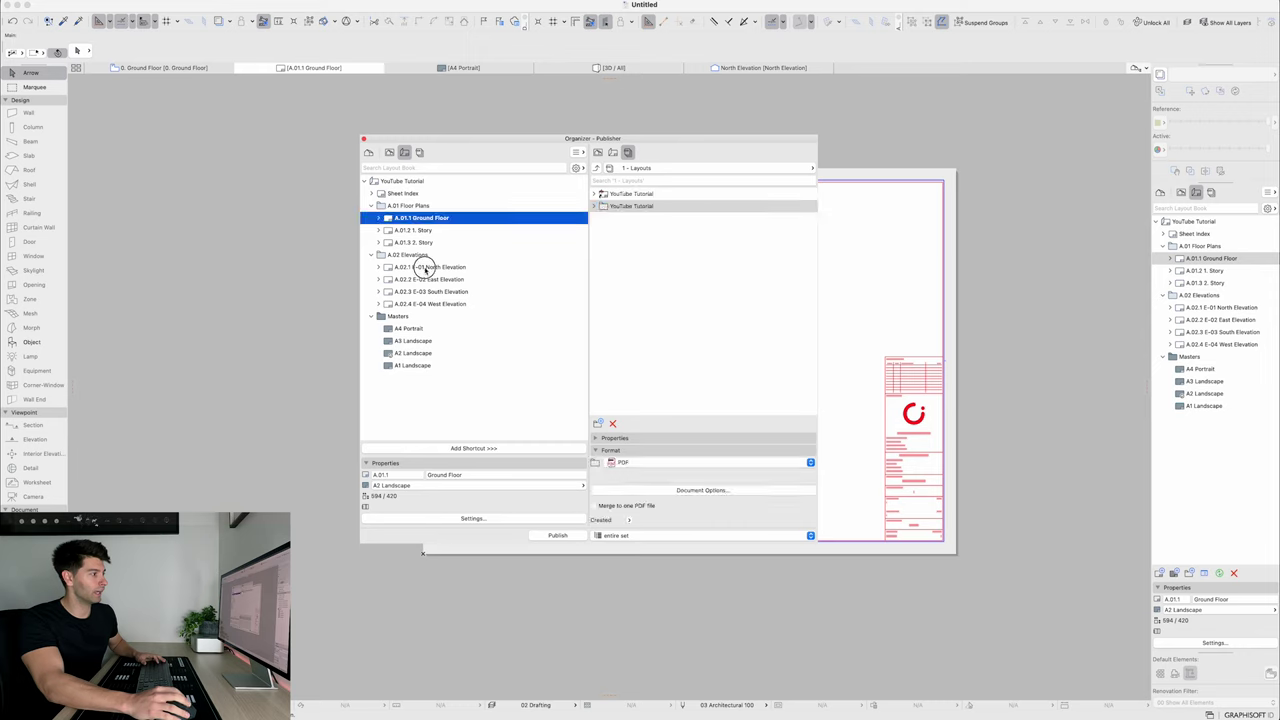
{"action": "left_click_drag", "start_coordinate": [449, 266], "coordinate": [608, 208]}
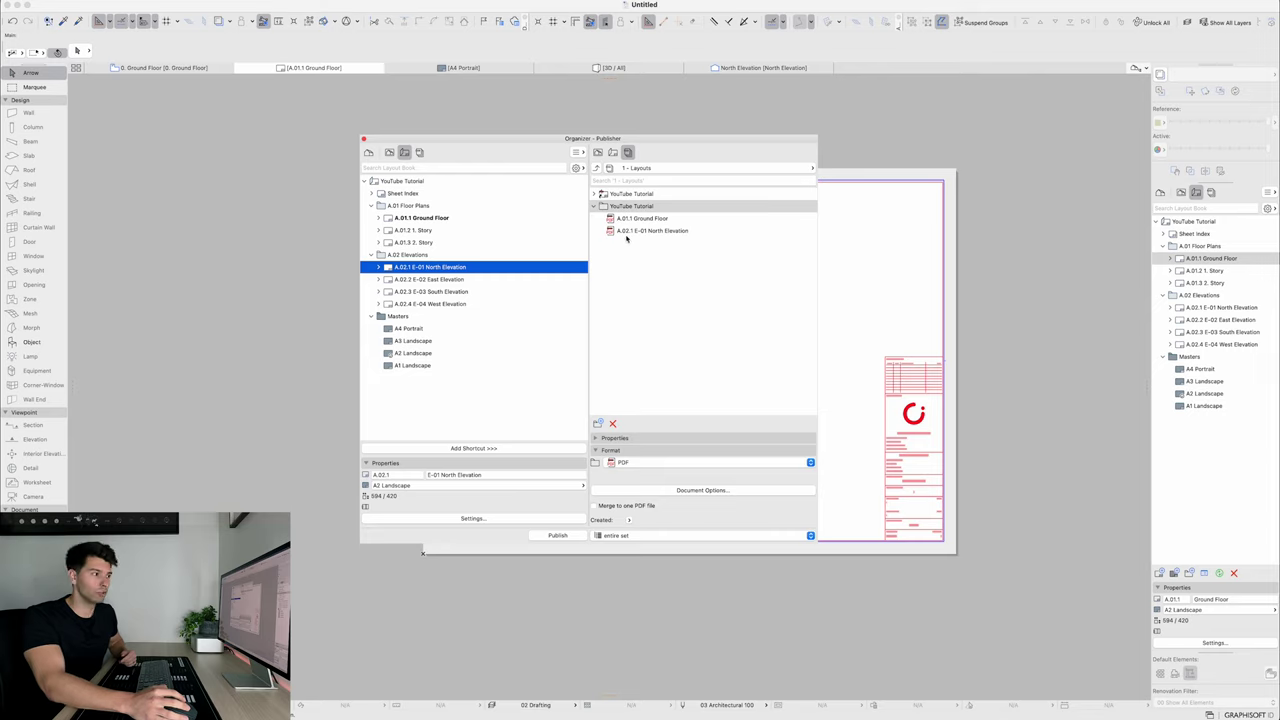
Examine the publishing method, file structure and save path options in the Publisher Set Properties
{"action": "right_click", "coordinate": [632, 210]}
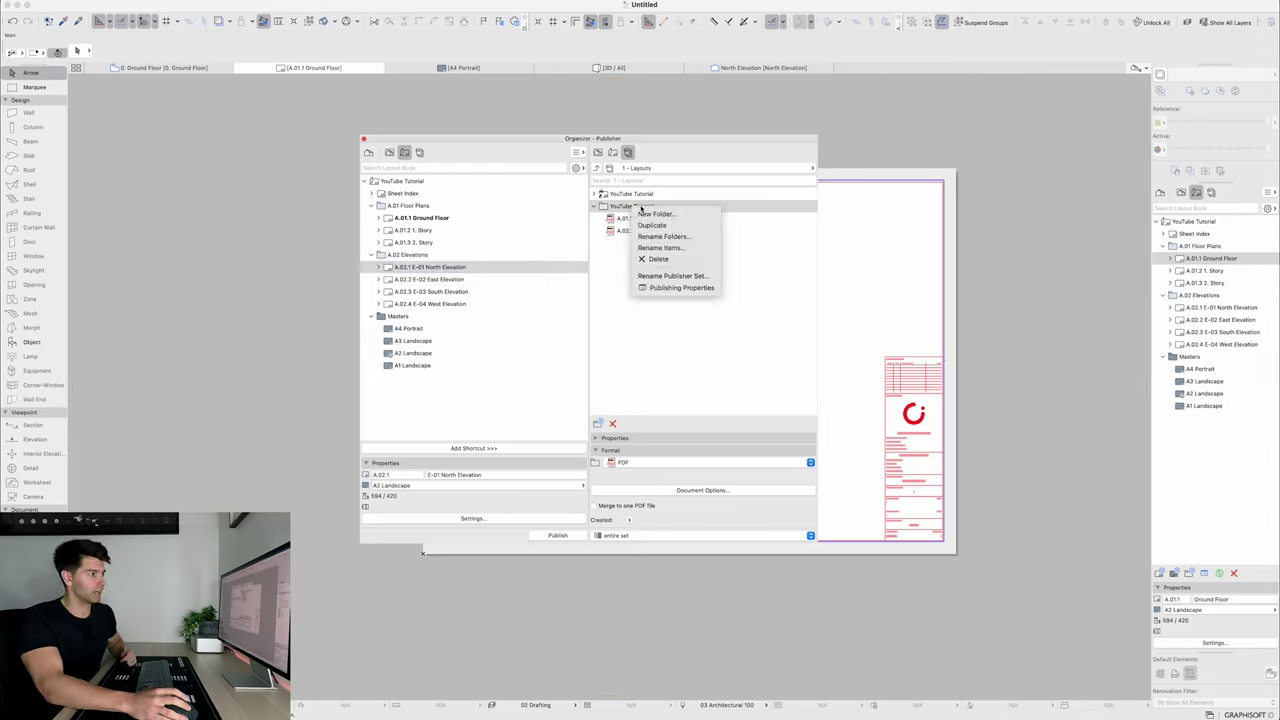
{"action": "left_click", "coordinate": [676, 288]}
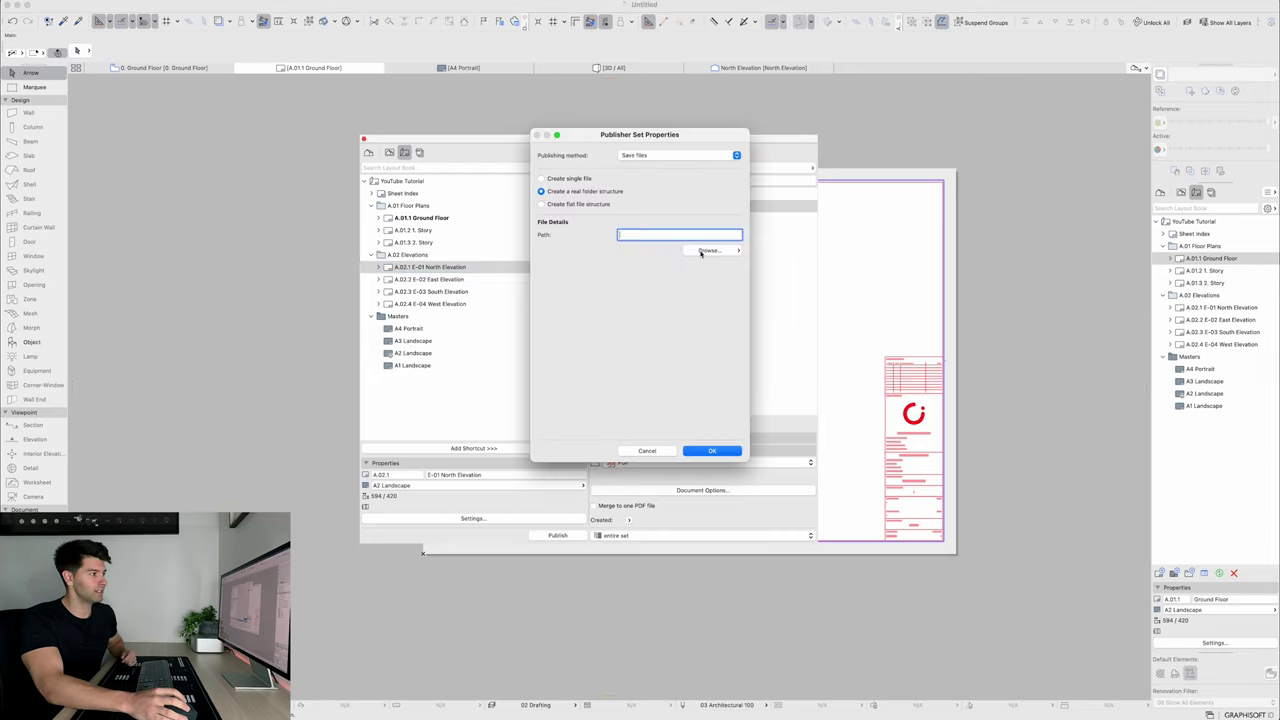
{"action": "left_click", "coordinate": [709, 251]}
{"action": "left_click", "coordinate": [747, 268]}
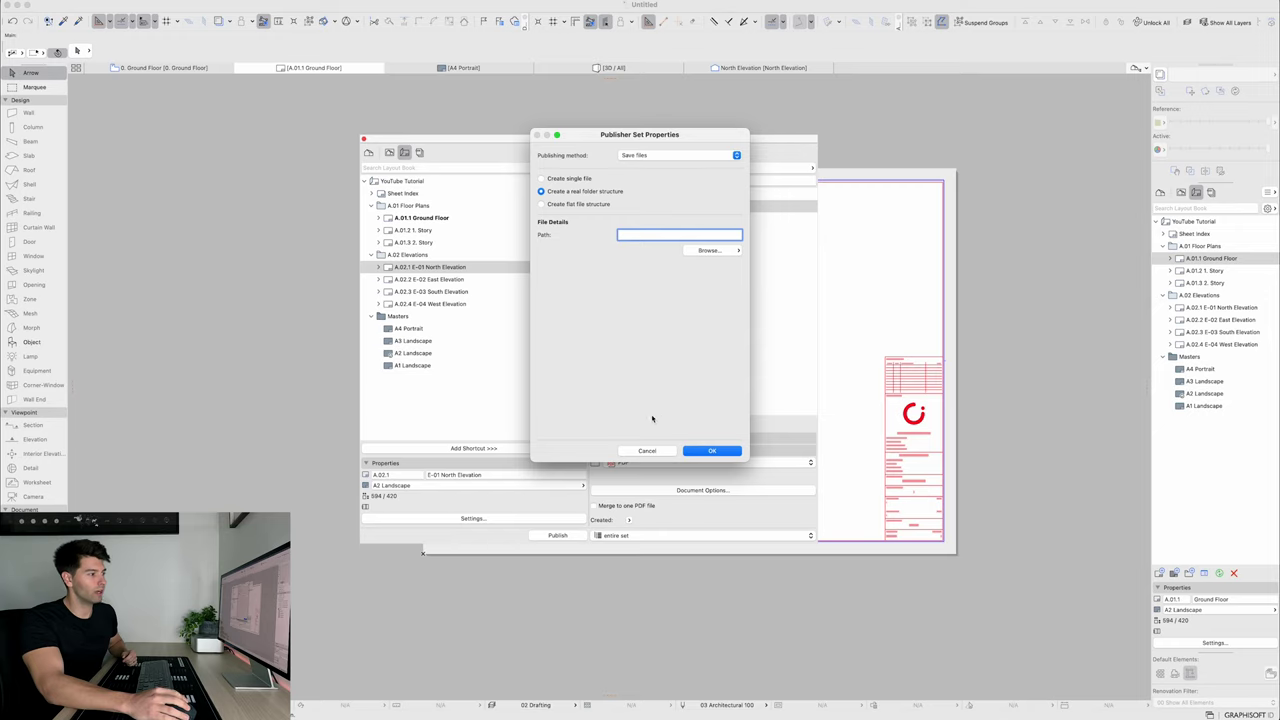
{"action": "left_click", "coordinate": [647, 450]}
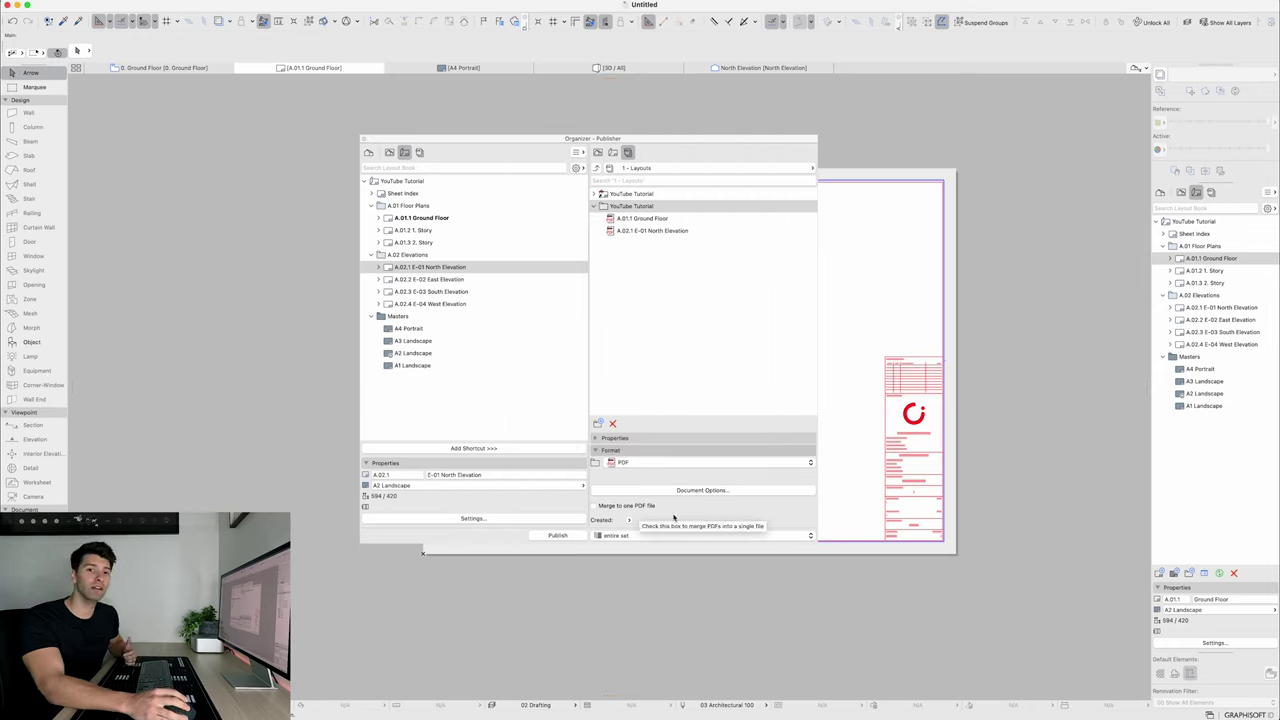
Set the new YouTube Tutorial folder's PDF output to merge to one PDF file
{"action": "left_click", "coordinate": [617, 506]}
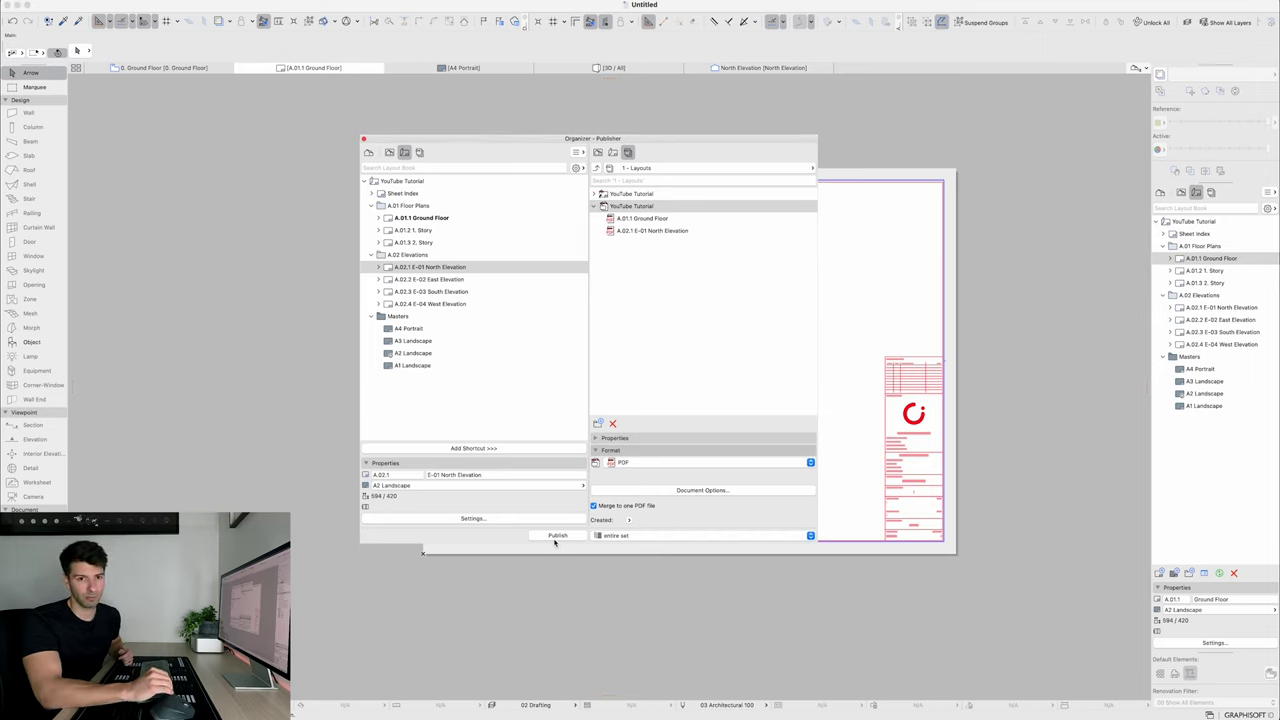
{"action": "left_click", "coordinate": [557, 536]}
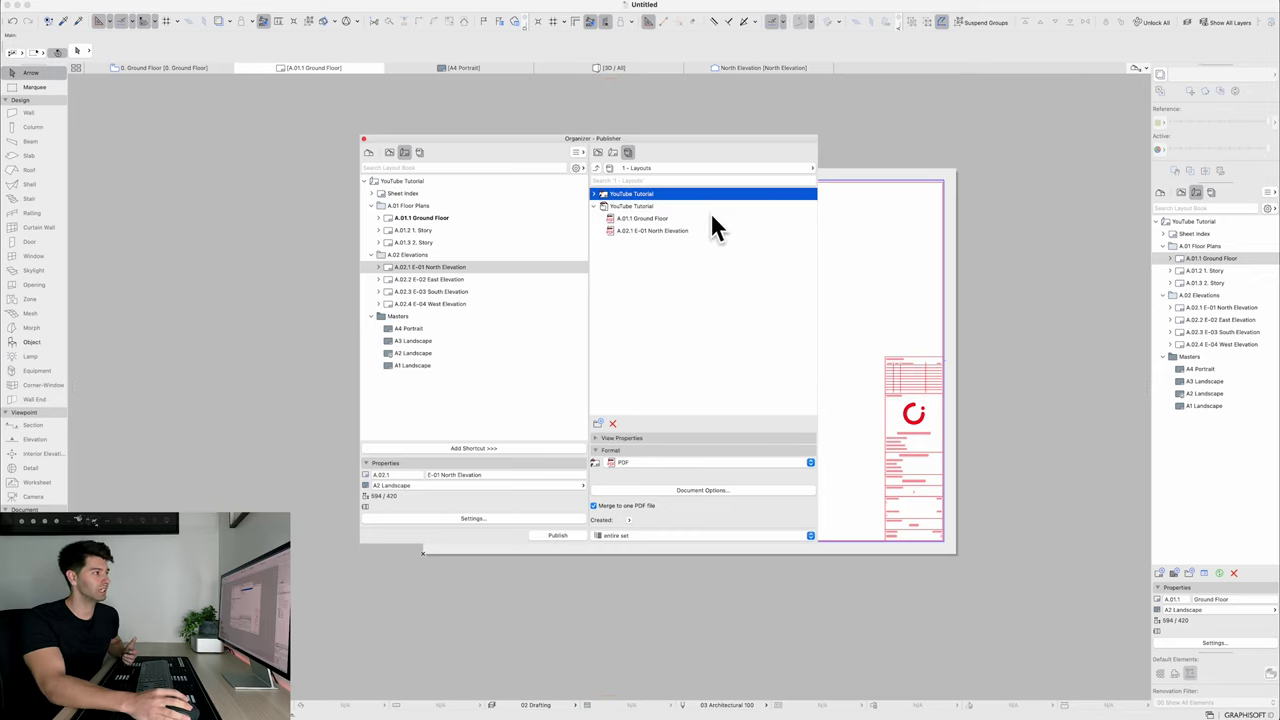
Delete the original YouTube Tutorial shortcut folder from the publisher set and select the folder holding the two added layouts
{"action": "left_click", "coordinate": [613, 423]}
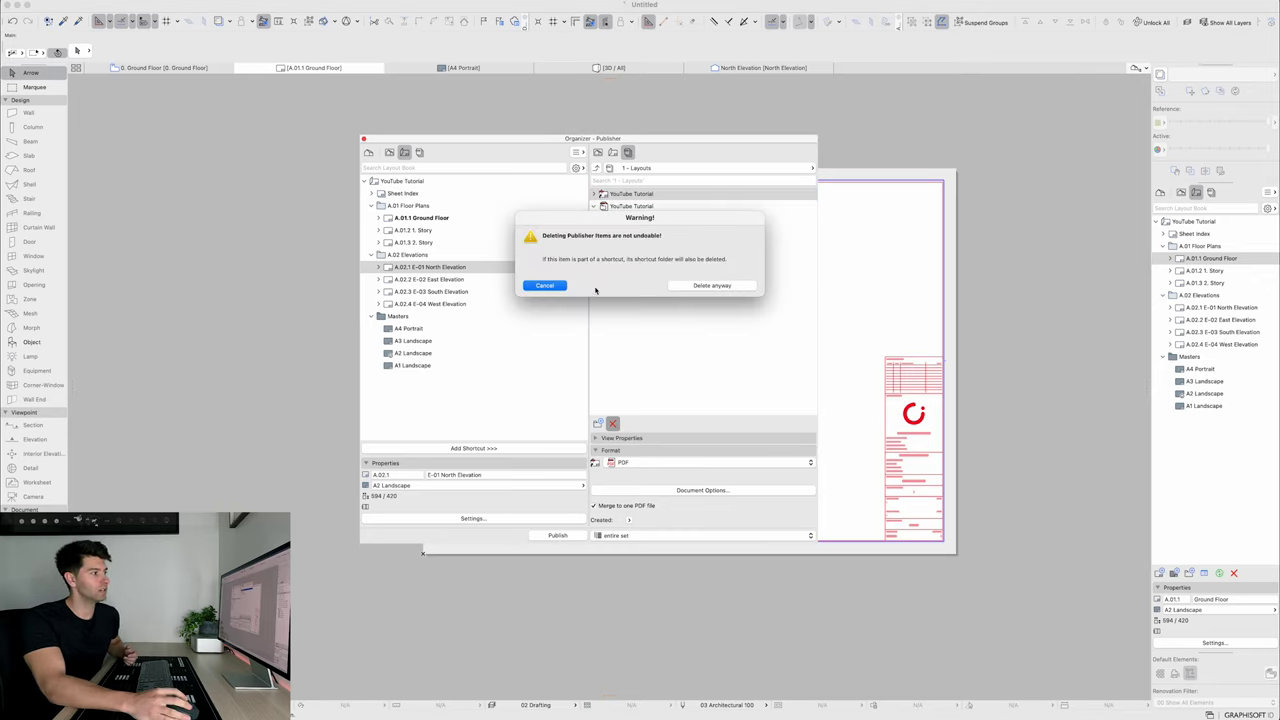
{"action": "left_click", "coordinate": [712, 285]}
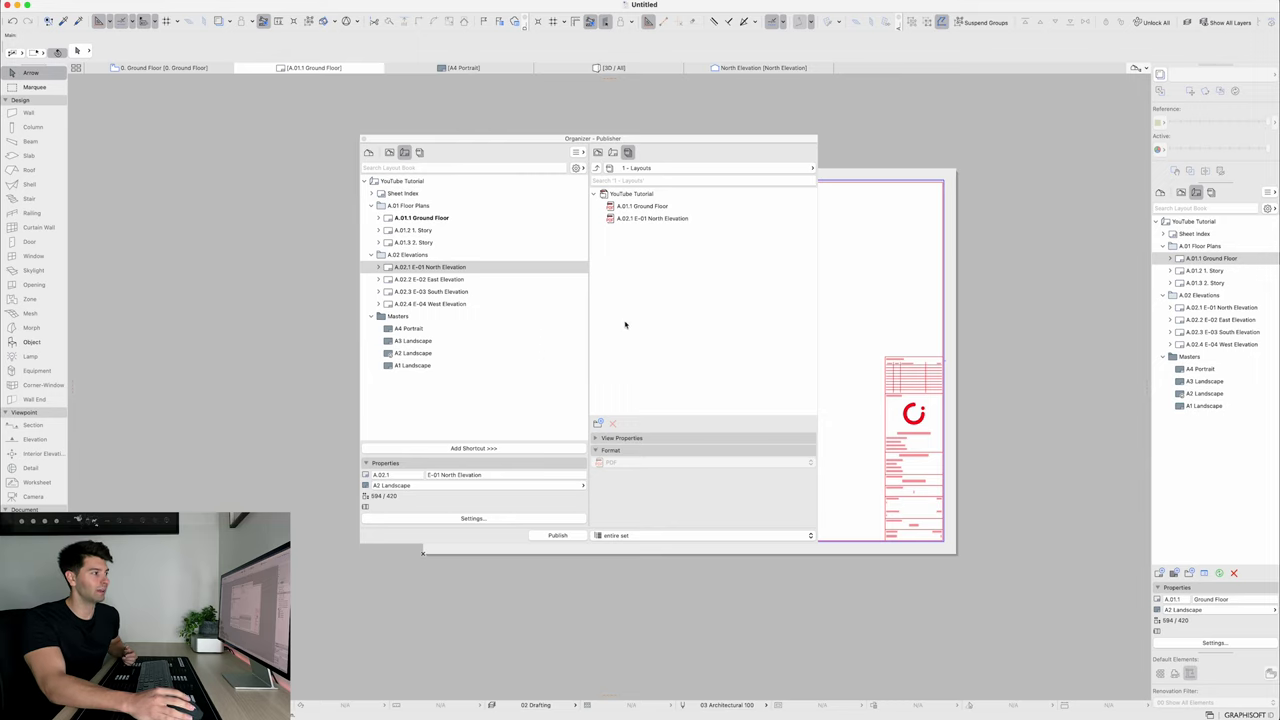
{"action": "left_click", "coordinate": [632, 193]}
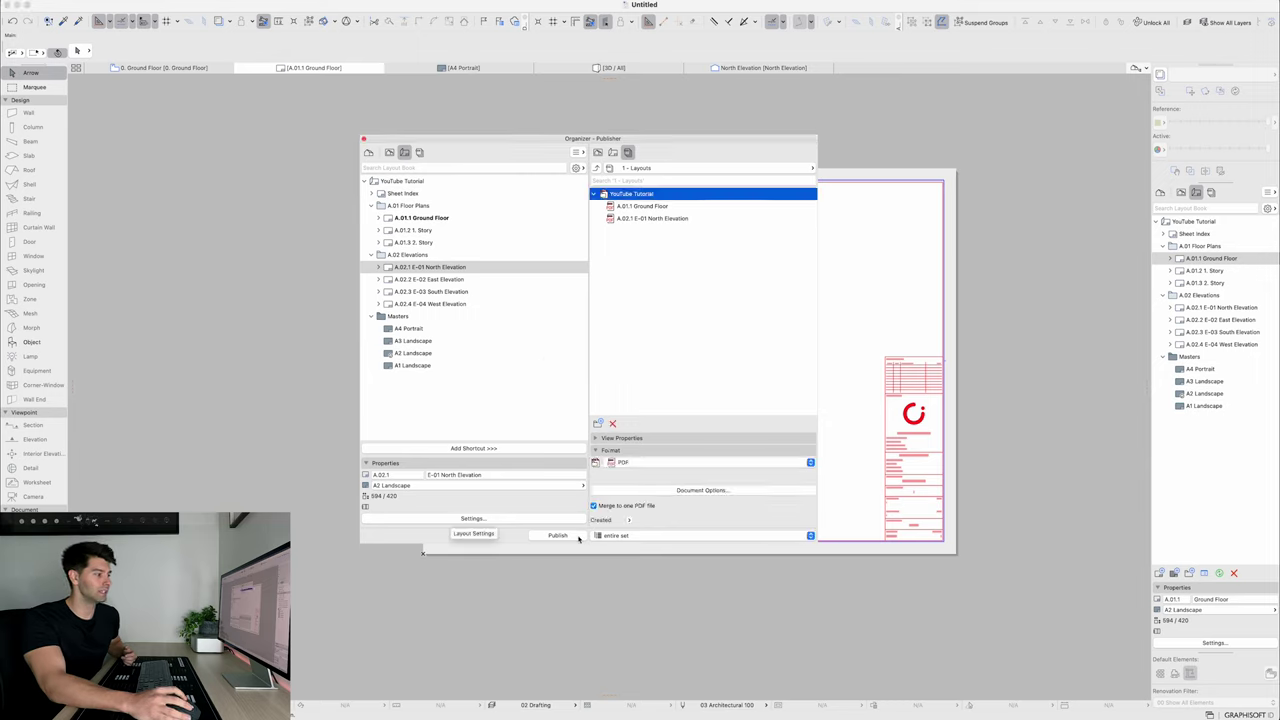